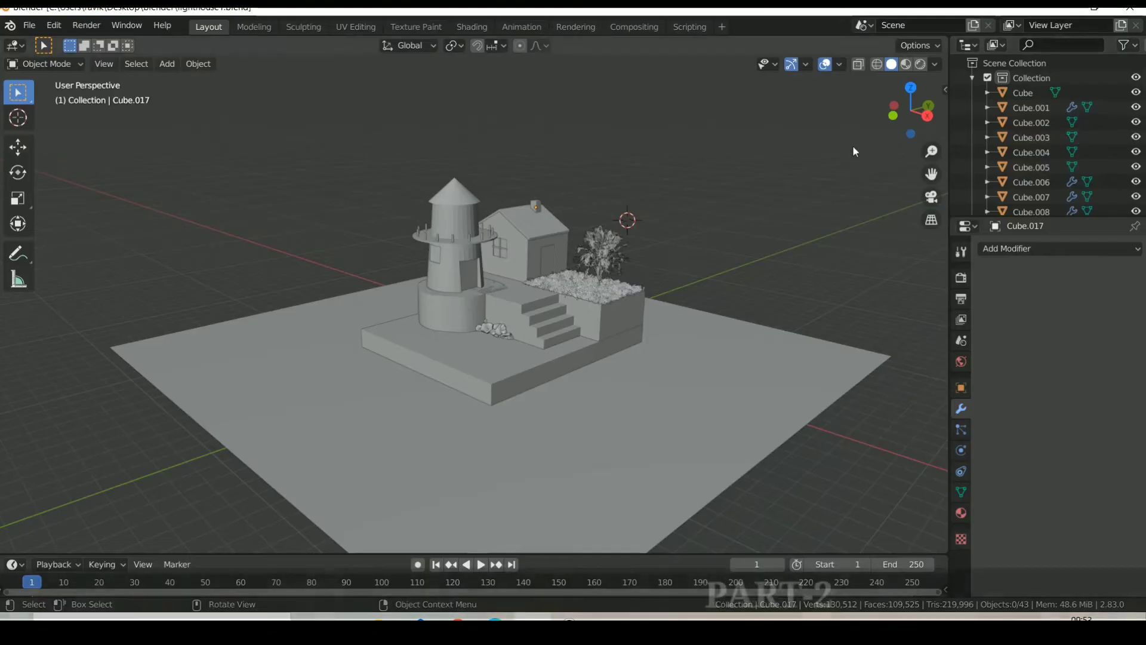
Switch the viewport to Rendered shading
{"action": "left_click", "coordinate": [906, 66]}
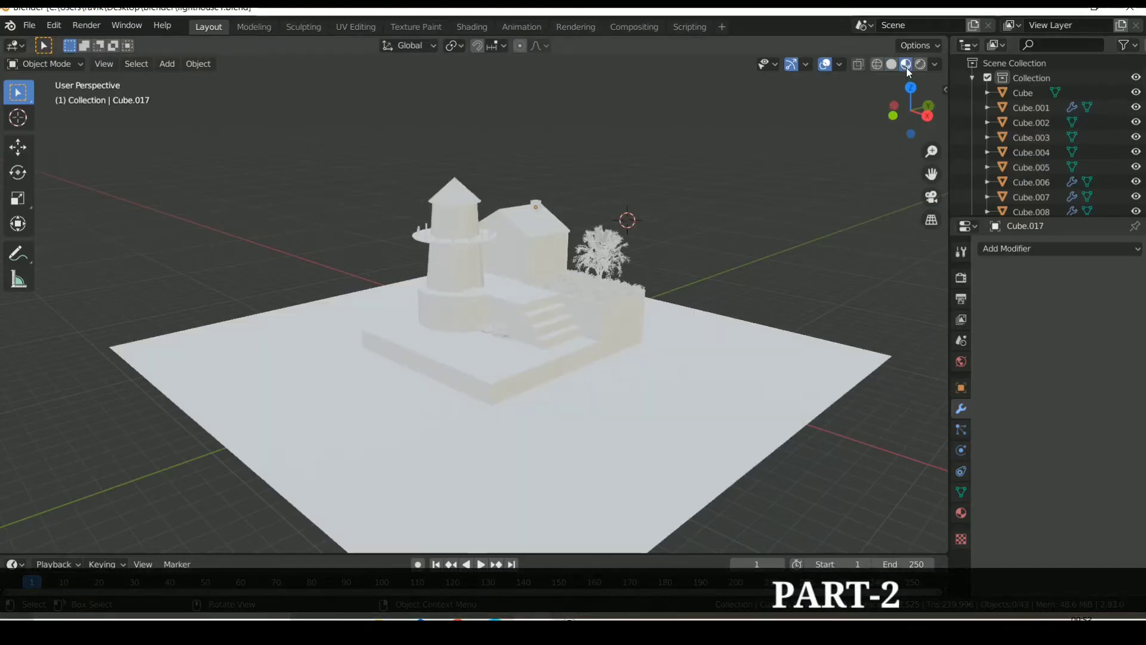
{"action": "left_click", "coordinate": [933, 66]}
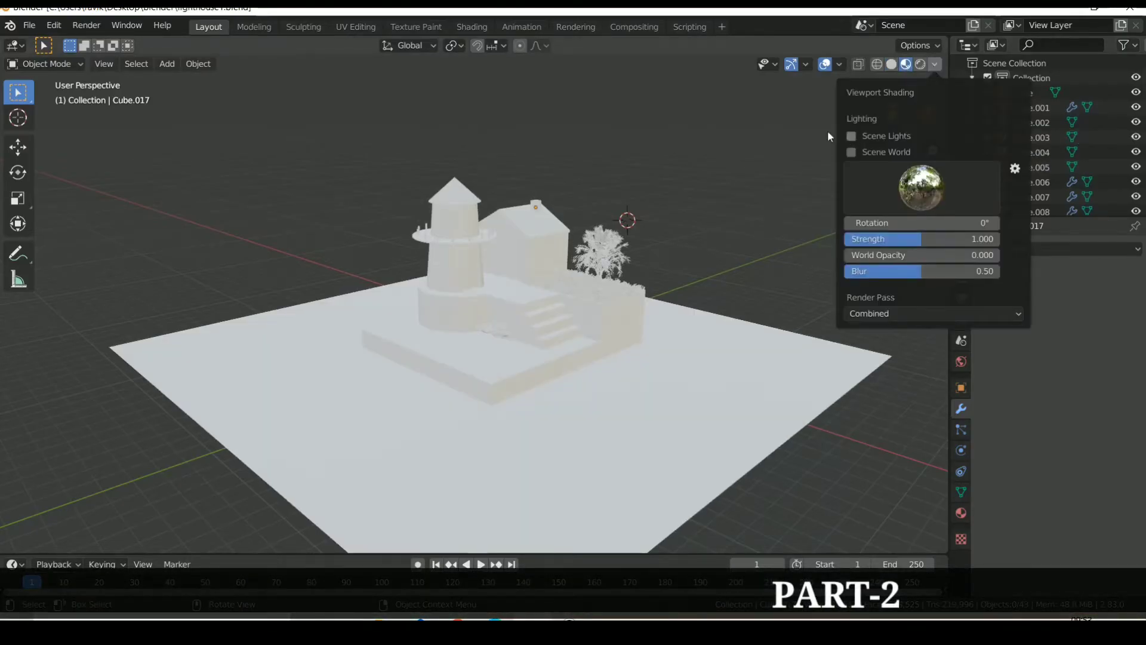
{"action": "left_click", "coordinate": [920, 64]}
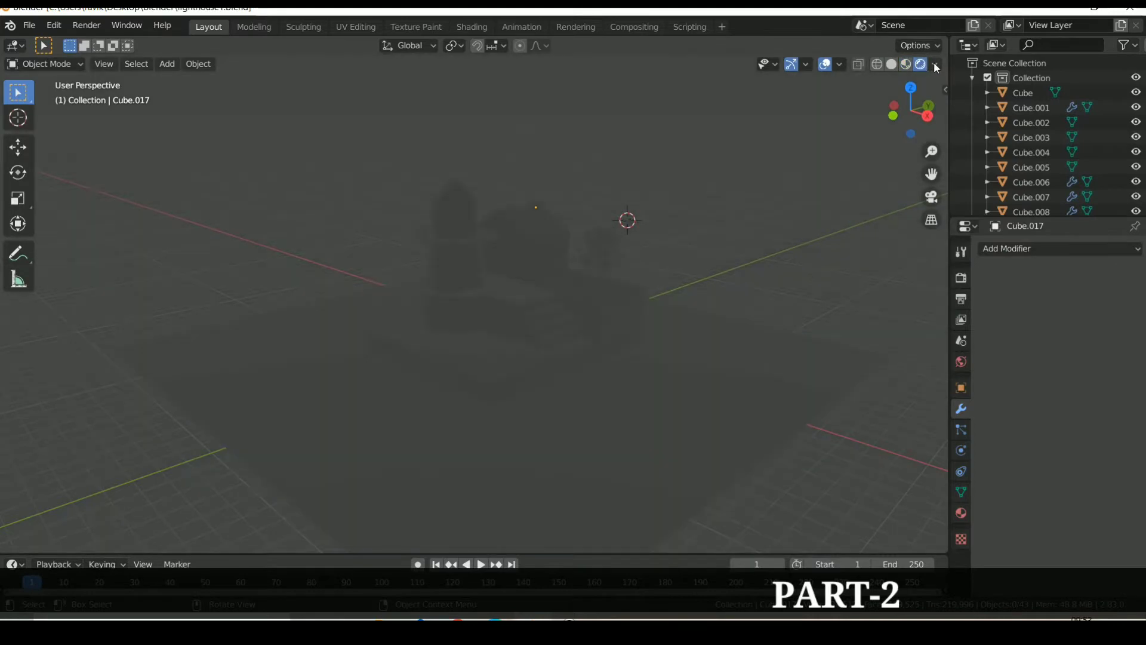
{"action": "left_click", "coordinate": [933, 63]}
Light the preview with the dark studio HDRI dimmed to strength 0.226
{"action": "left_click", "coordinate": [870, 152]}
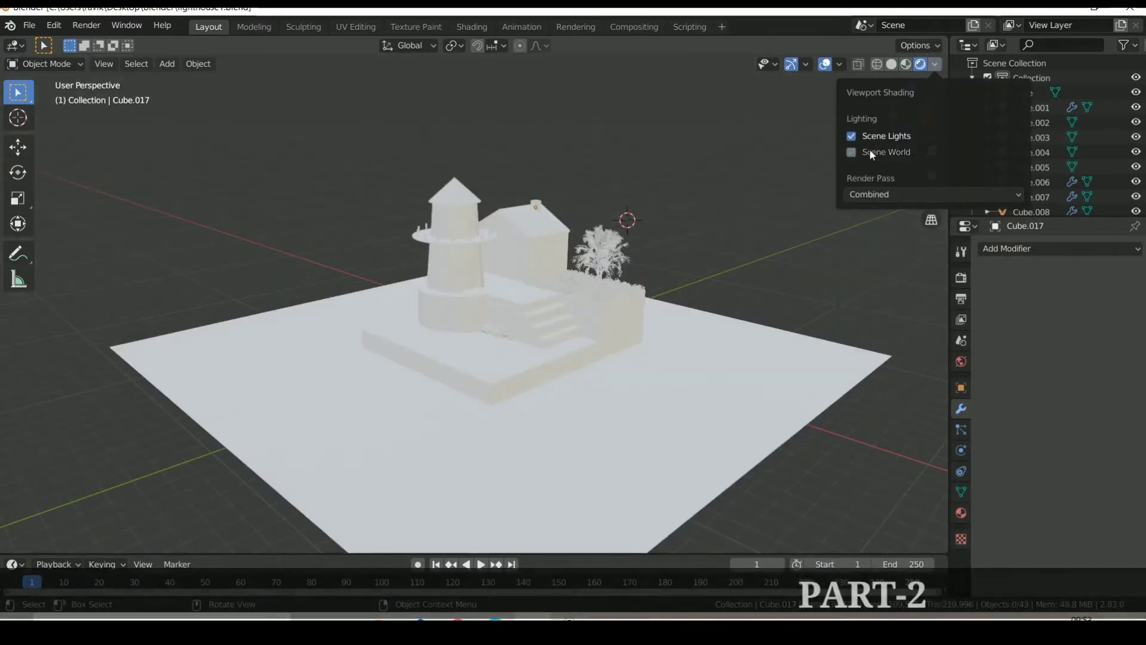
{"action": "left_click", "coordinate": [920, 187]}
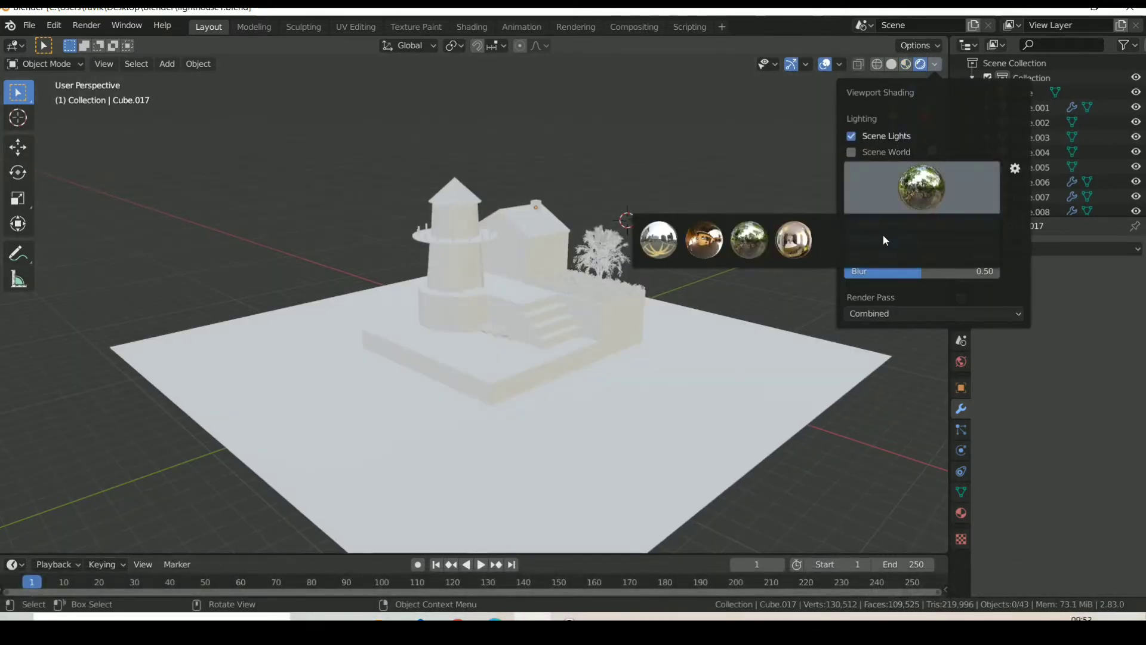
{"action": "left_click", "coordinate": [872, 249]}
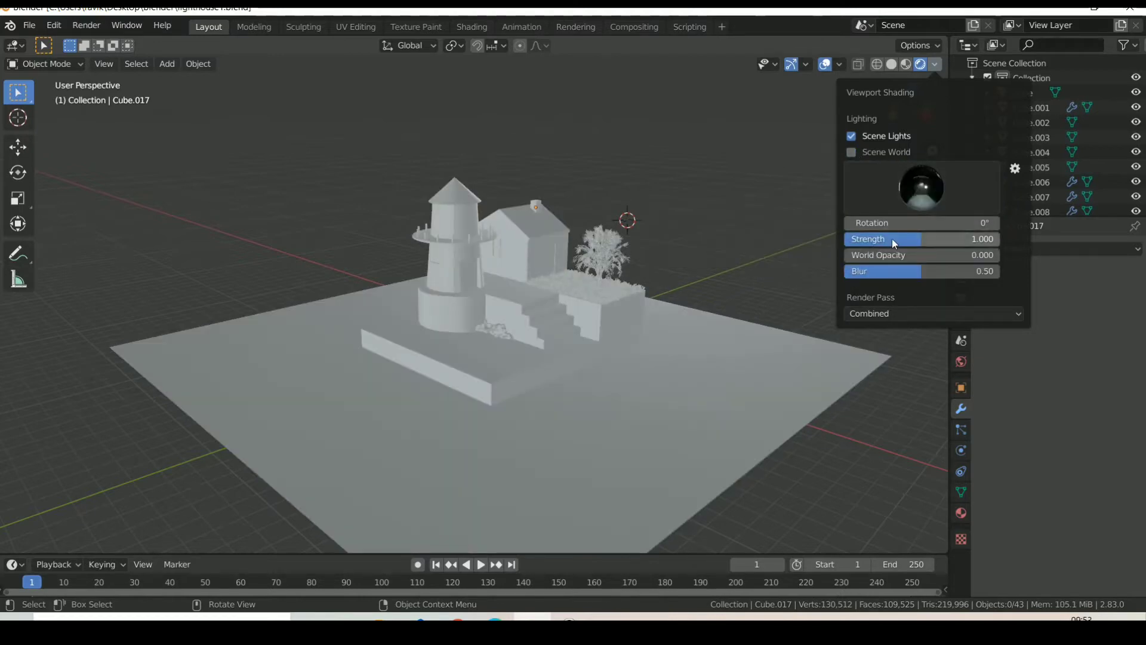
{"action": "left_click_drag", "start_coordinate": [891, 239], "coordinate": [861, 239]}
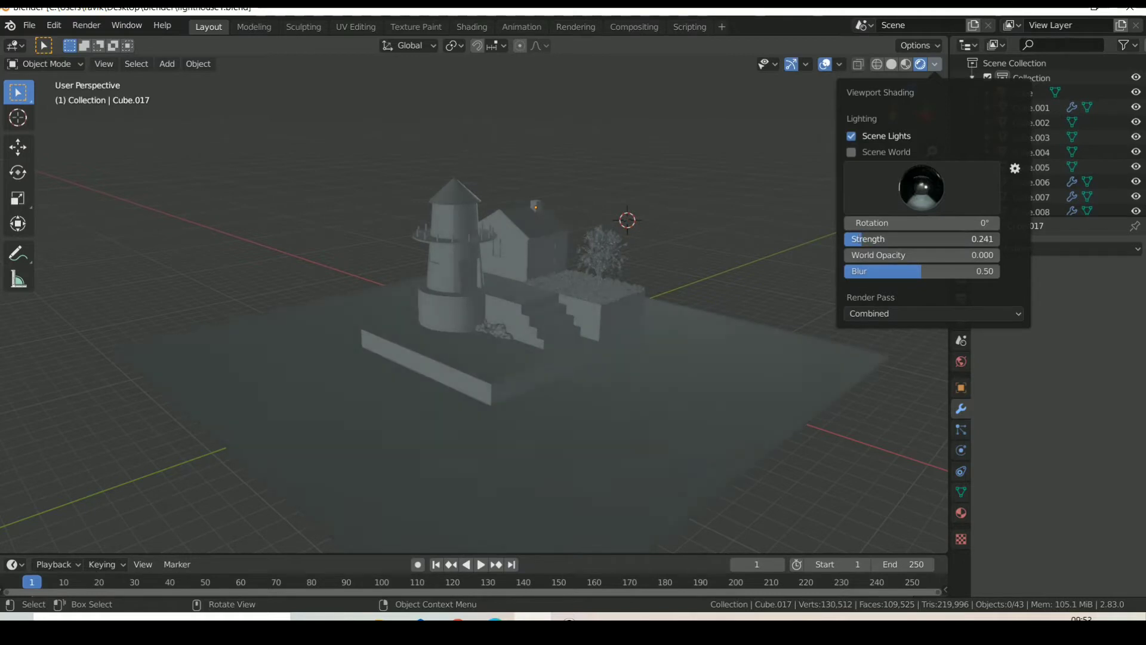
Set the World colour value to 0 so the world is black
{"action": "left_click", "coordinate": [964, 354]}
{"action": "left_click", "coordinate": [1081, 346]}
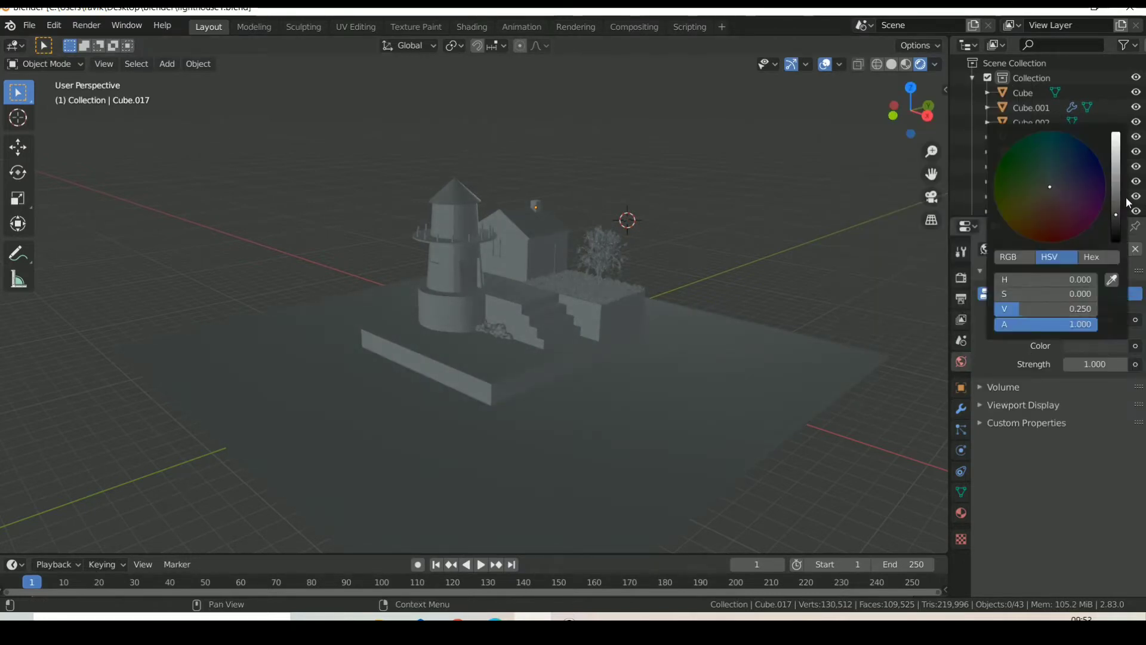
{"action": "left_click_drag", "start_coordinate": [1121, 210], "coordinate": [1119, 242]}
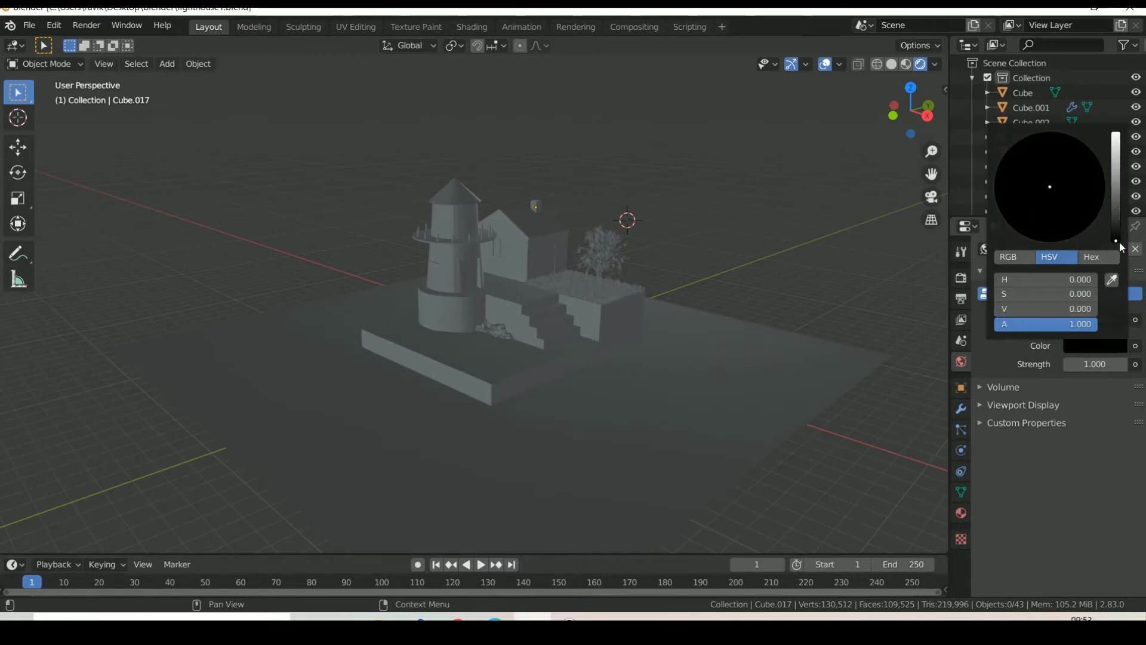
Set Viewport Shading to World Opacity 1.0, HDRI strength about 0.057, slightly rotated
{"action": "left_click", "coordinate": [934, 64]}
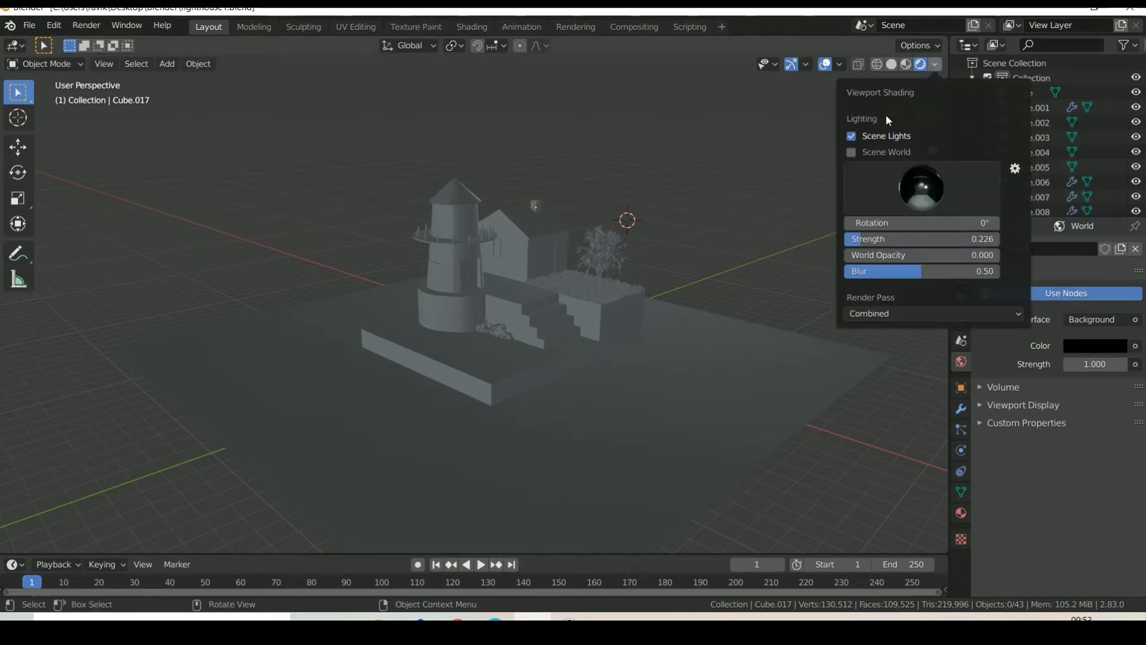
{"action": "left_click", "coordinate": [852, 136]}
{"action": "left_click", "coordinate": [851, 136]}
{"action": "left_click_drag", "start_coordinate": [869, 263], "coordinate": [991, 263]}
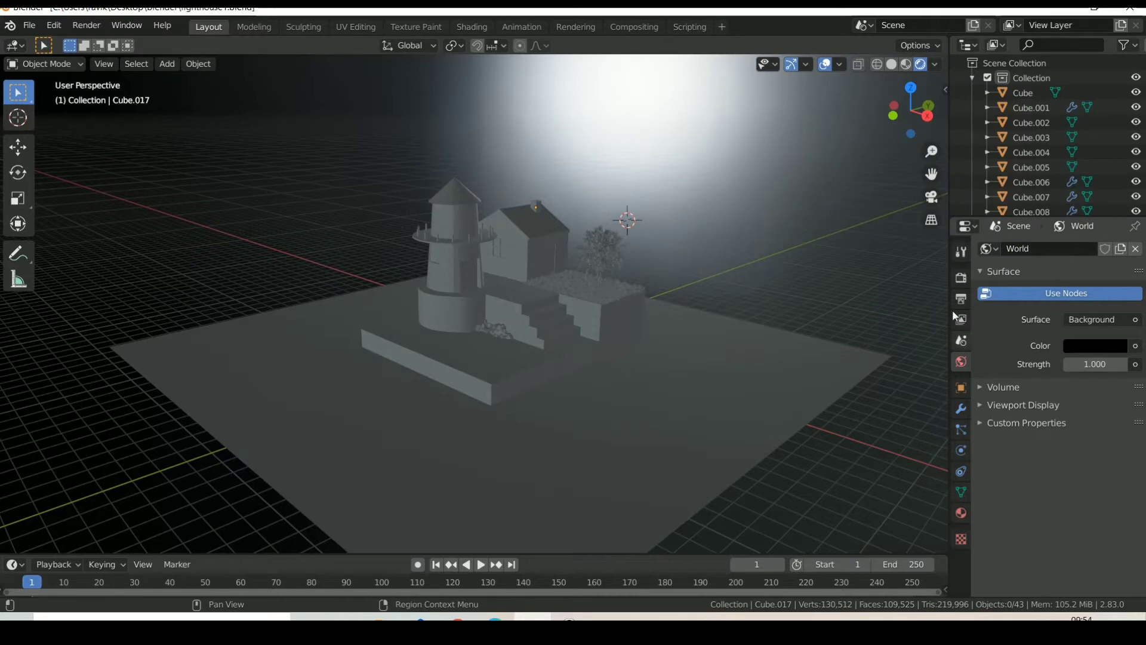
{"action": "left_click", "coordinate": [936, 65]}
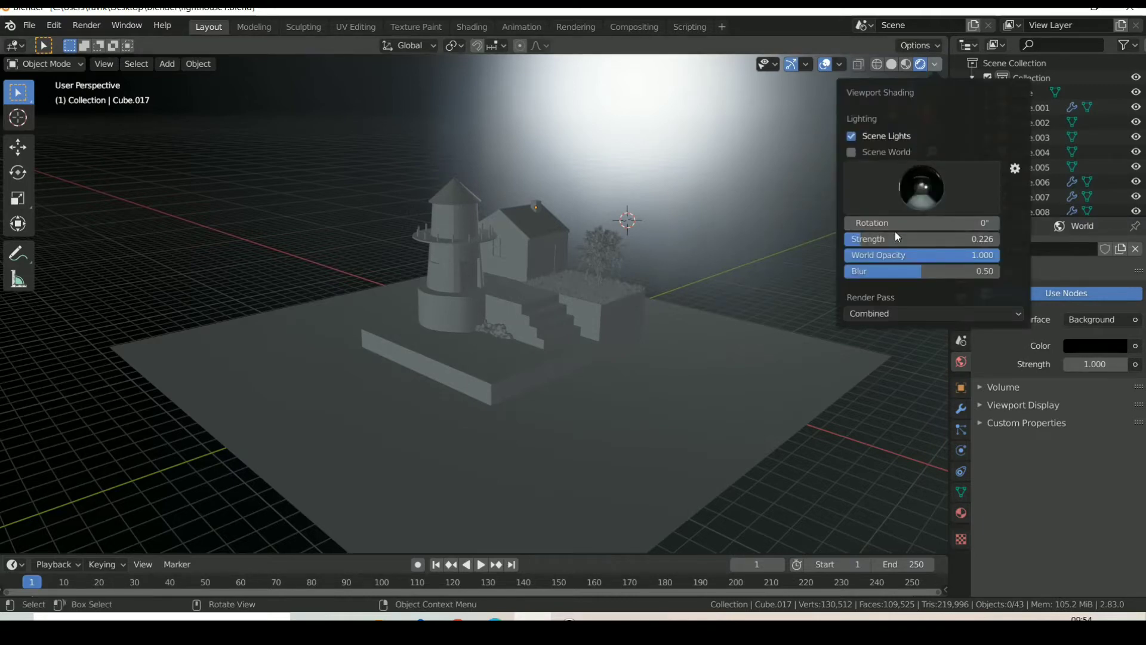
{"action": "mouse_move", "coordinate": [894, 239]}
{"action": "left_mouse_down"}
{"action": "mouse_move", "coordinate": [954, 238]}
{"action": "mouse_move", "coordinate": [853, 238]}
{"action": "left_mouse_up"}
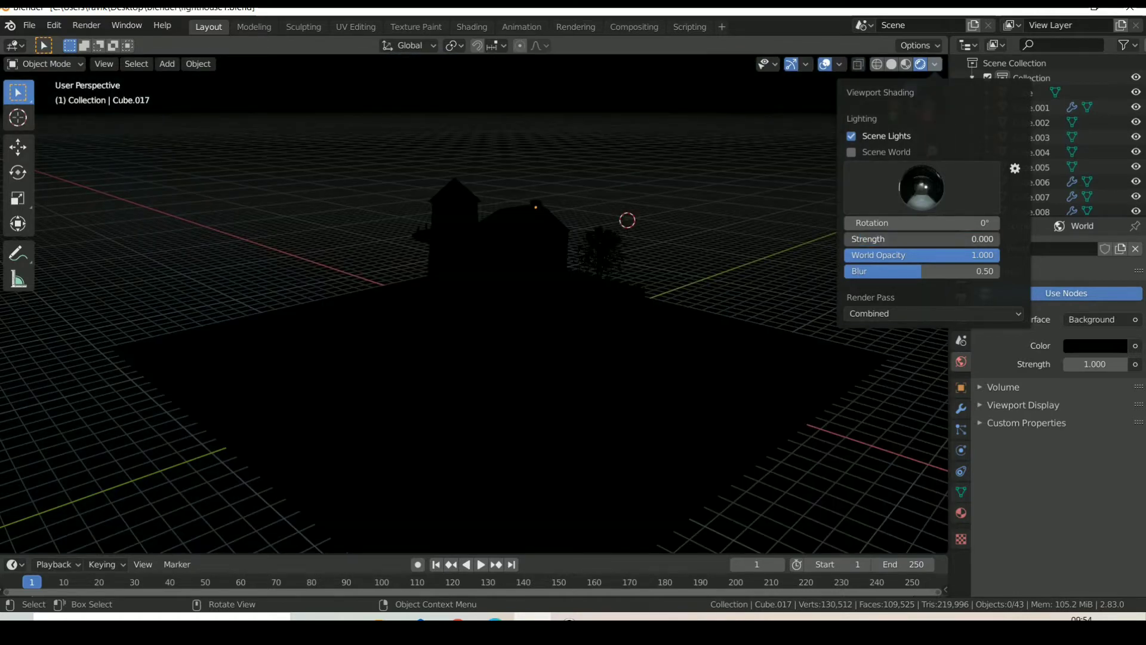
{"action": "mouse_move", "coordinate": [853, 238]}
{"action": "left_mouse_down"}
{"action": "mouse_move", "coordinate": [955, 239]}
{"action": "mouse_move", "coordinate": [848, 239]}
{"action": "left_mouse_up"}
{"action": "mouse_move", "coordinate": [919, 222]}
{"action": "left_mouse_down"}
{"action": "mouse_move", "coordinate": [984, 223]}
{"action": "mouse_move", "coordinate": [970, 223]}
{"action": "left_mouse_up"}
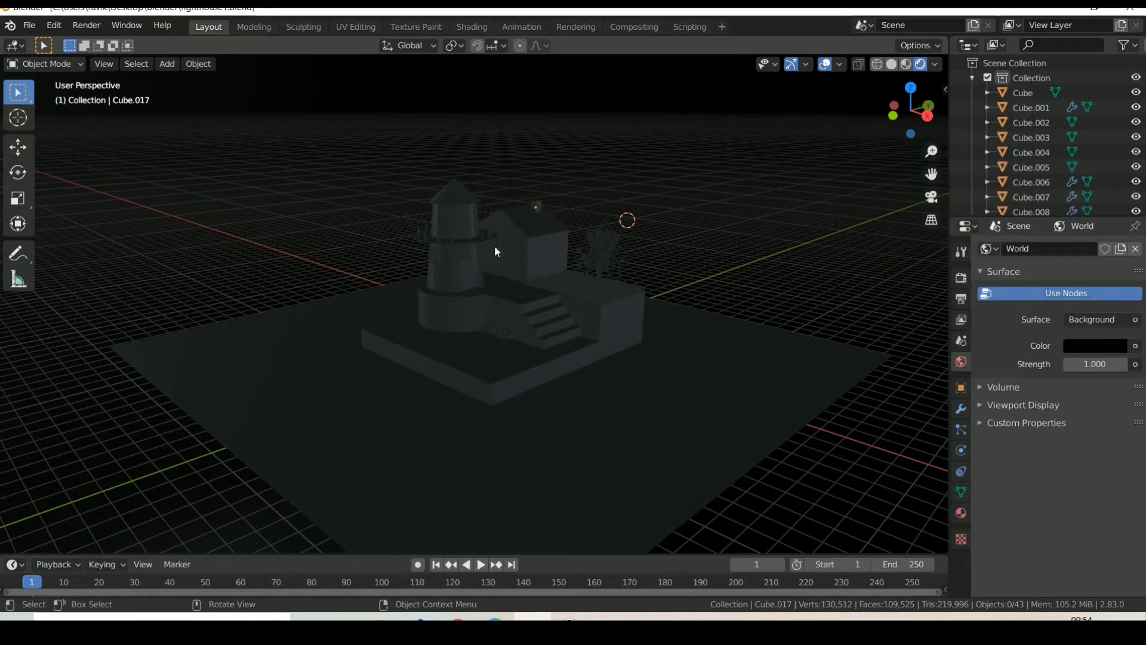
Create a new material for the lighthouse door plane
{"action": "left_click", "coordinate": [469, 272]}
{"action": "left_click", "coordinate": [961, 513]}
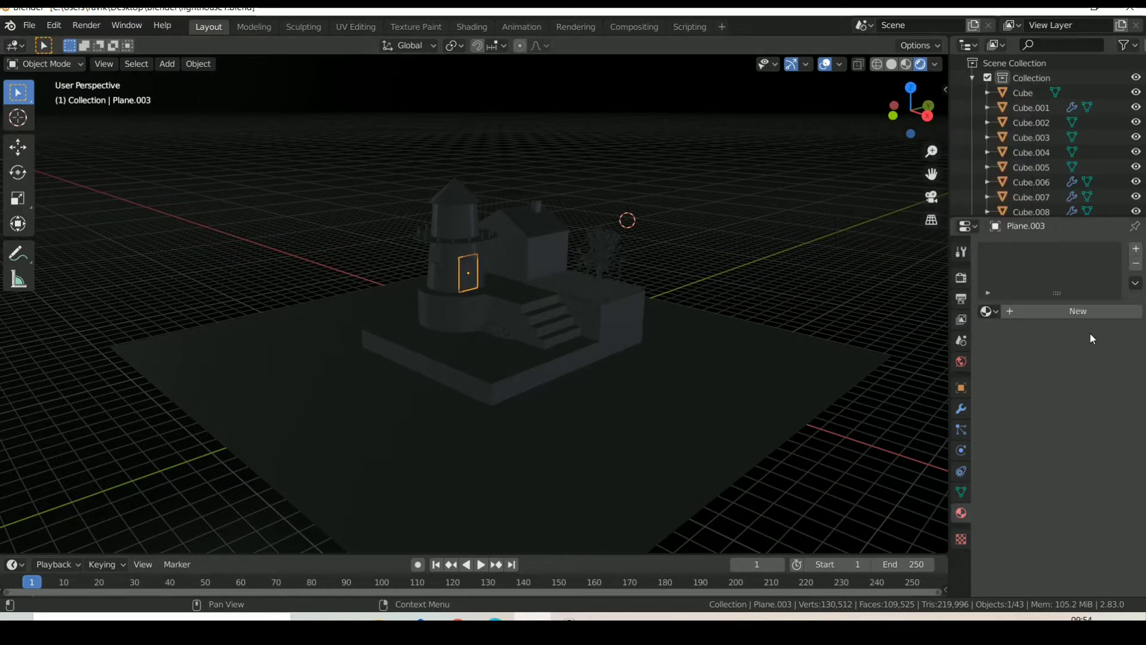
{"action": "left_click", "coordinate": [1105, 307]}
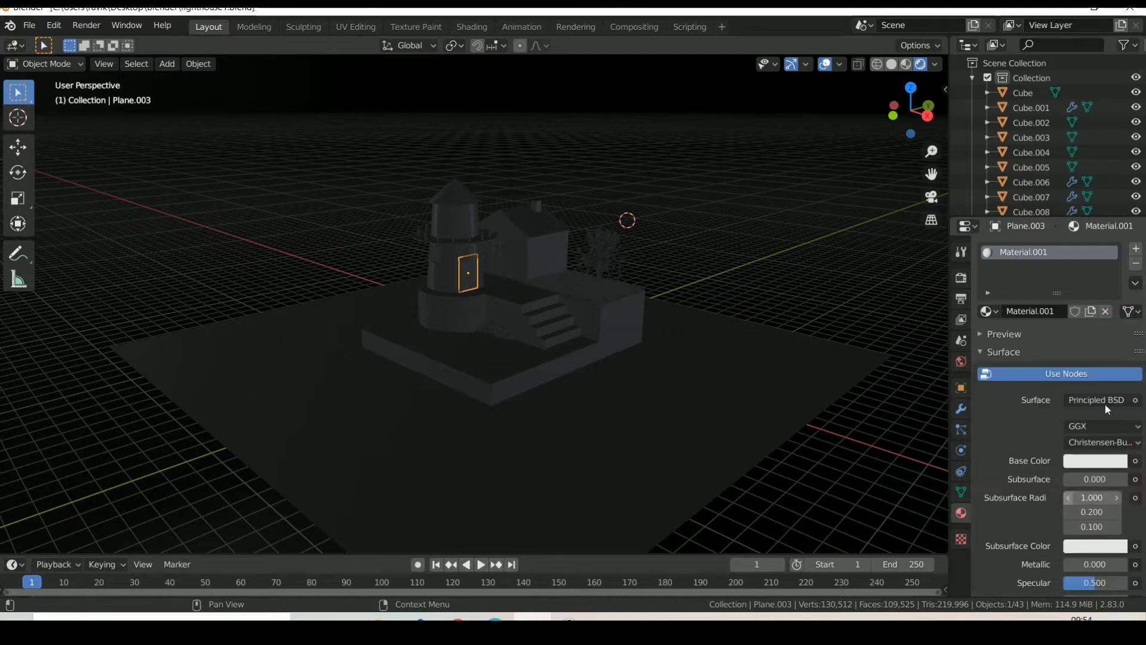
{"action": "key", "text": "alt+a"}
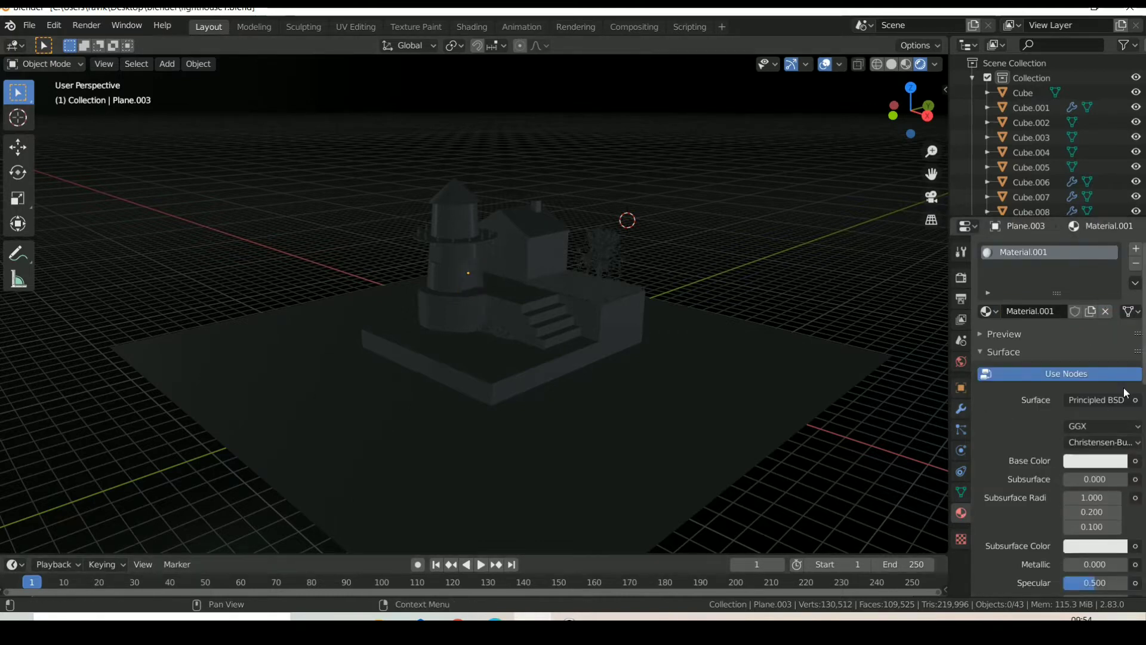
Make the door material an Emission shader with a yellow colour
{"action": "left_click", "coordinate": [1125, 398]}
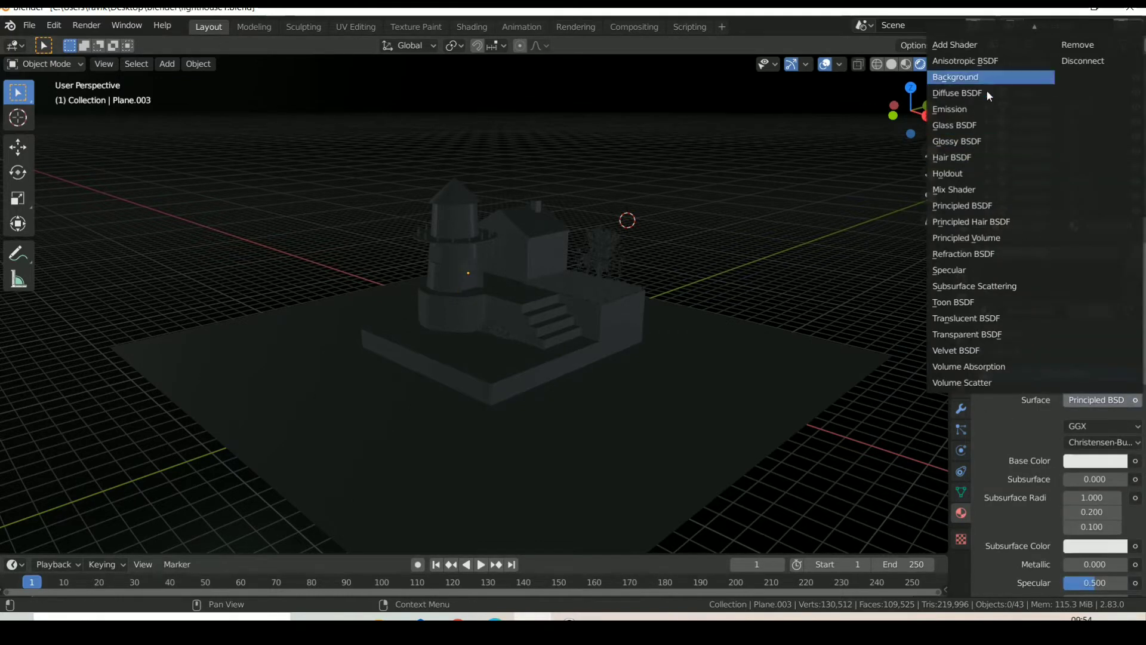
{"action": "left_click", "coordinate": [978, 111]}
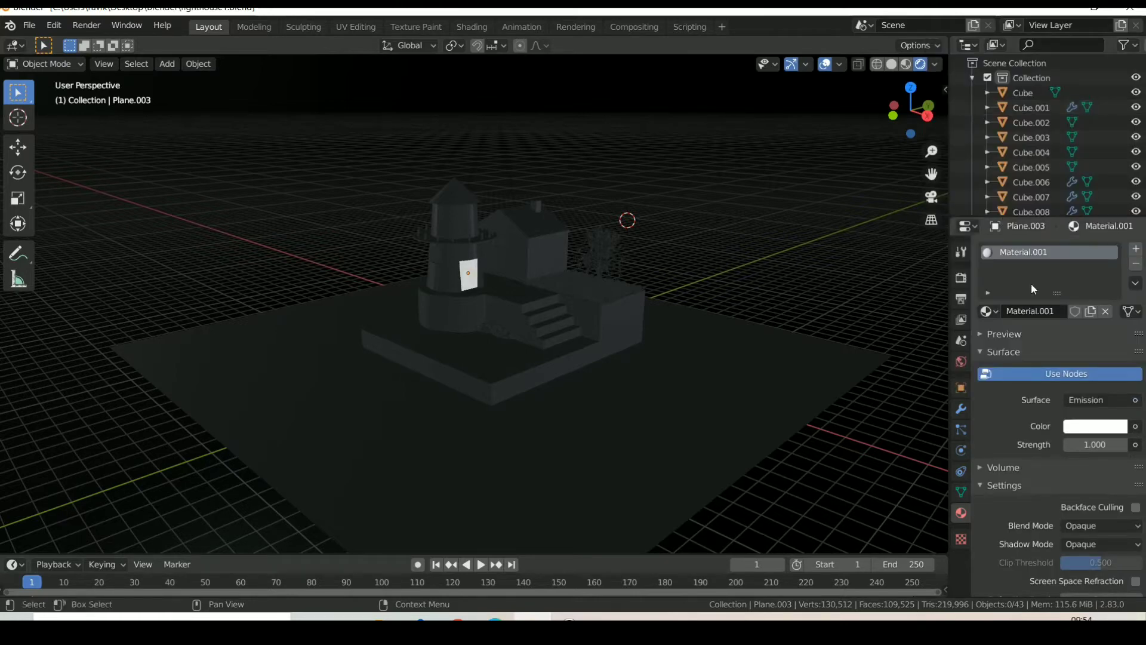
{"action": "left_click", "coordinate": [1095, 429]}
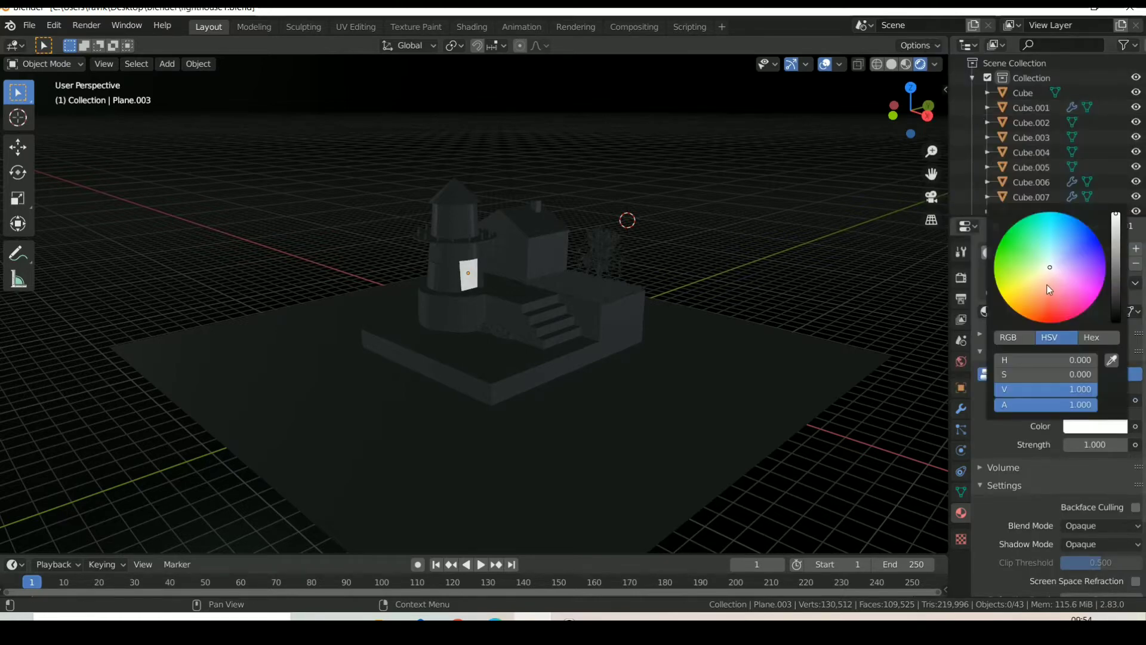
{"action": "mouse_move", "coordinate": [1048, 272]}
{"action": "left_mouse_down"}
{"action": "mouse_move", "coordinate": [1020, 275]}
{"action": "mouse_move", "coordinate": [1020, 291]}
{"action": "left_mouse_up"}
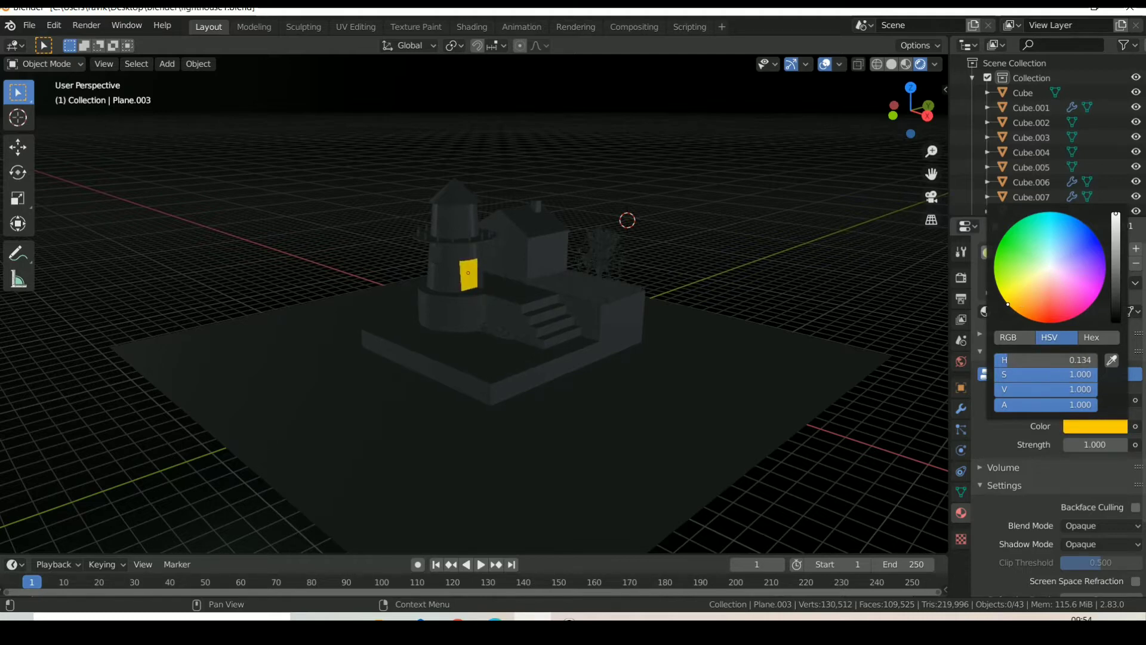
Enable Eevee bloom and screen space reflections, and raise the door's emission strength to 1.6
{"action": "left_click", "coordinate": [960, 299]}
{"action": "left_click", "coordinate": [961, 279]}
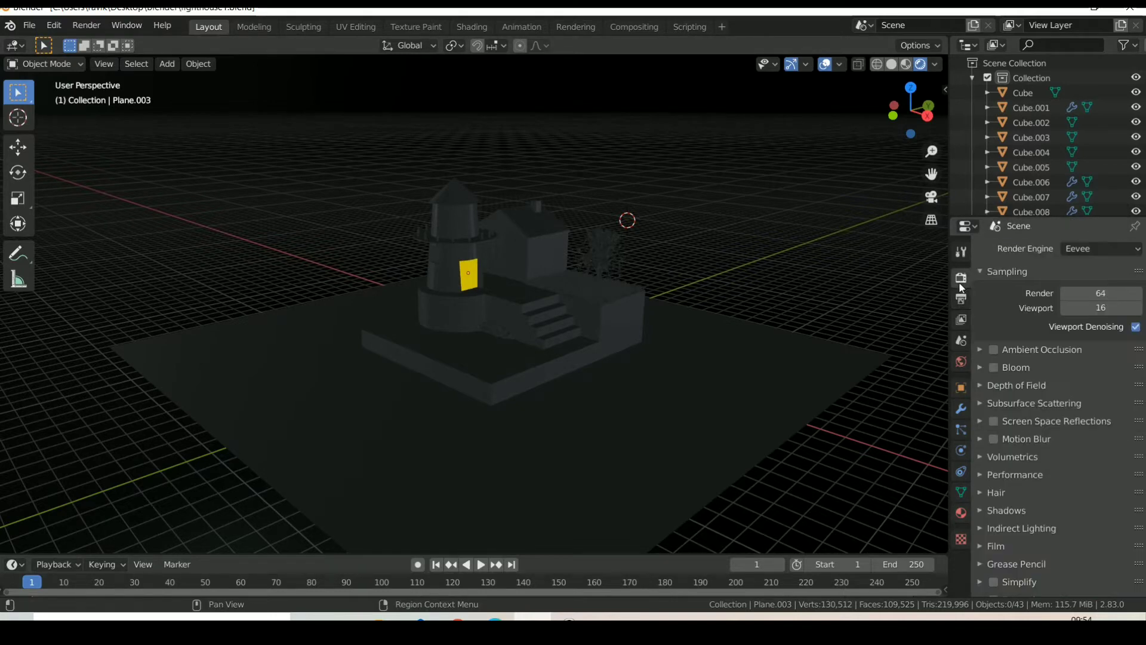
{"action": "left_click", "coordinate": [994, 368]}
{"action": "left_click", "coordinate": [993, 421]}
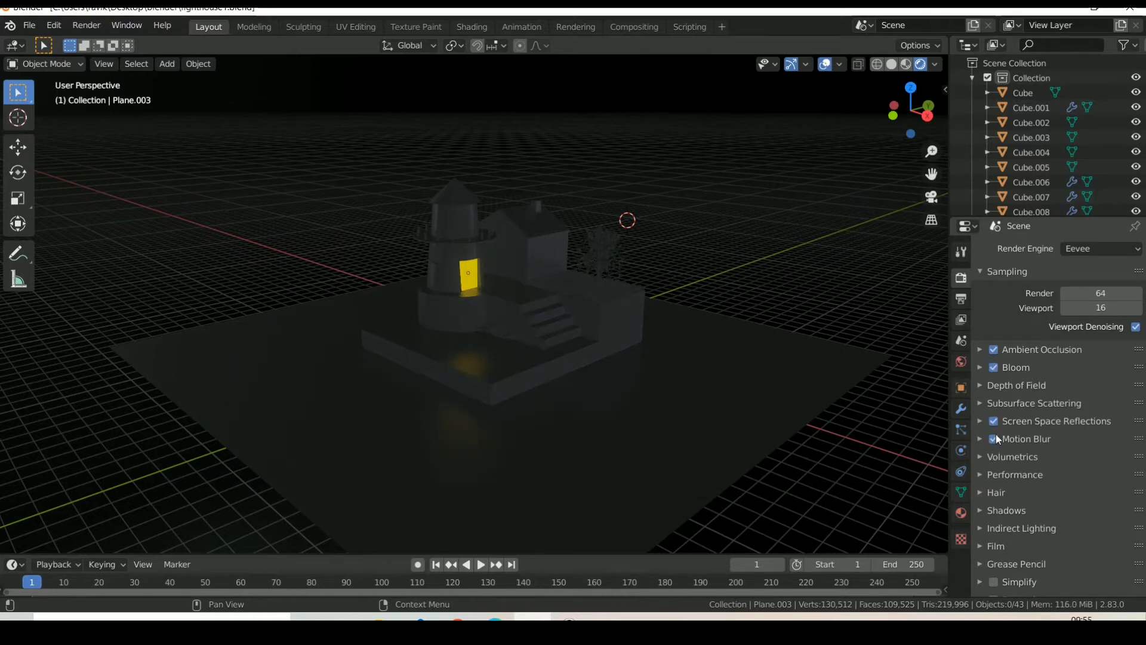
{"action": "left_click", "coordinate": [960, 513]}
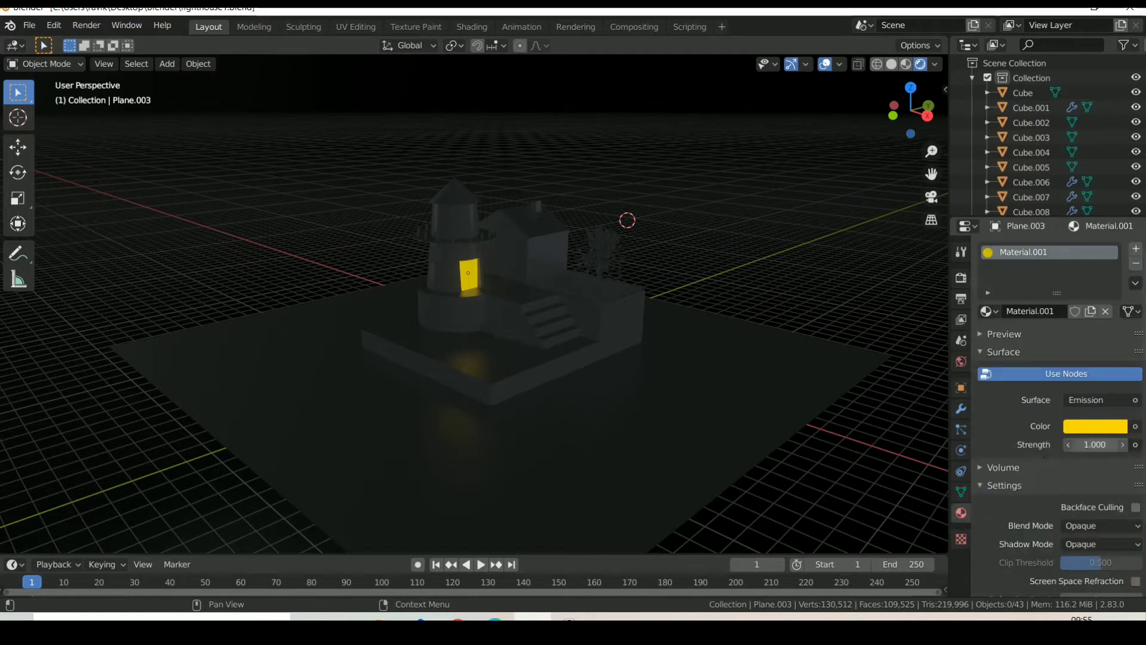
{"action": "left_click_drag", "start_coordinate": [1095, 444], "coordinate": [1104, 445]}
Apply the yellow Material.001 to the second door on the house
{"action": "left_click", "coordinate": [551, 265]}
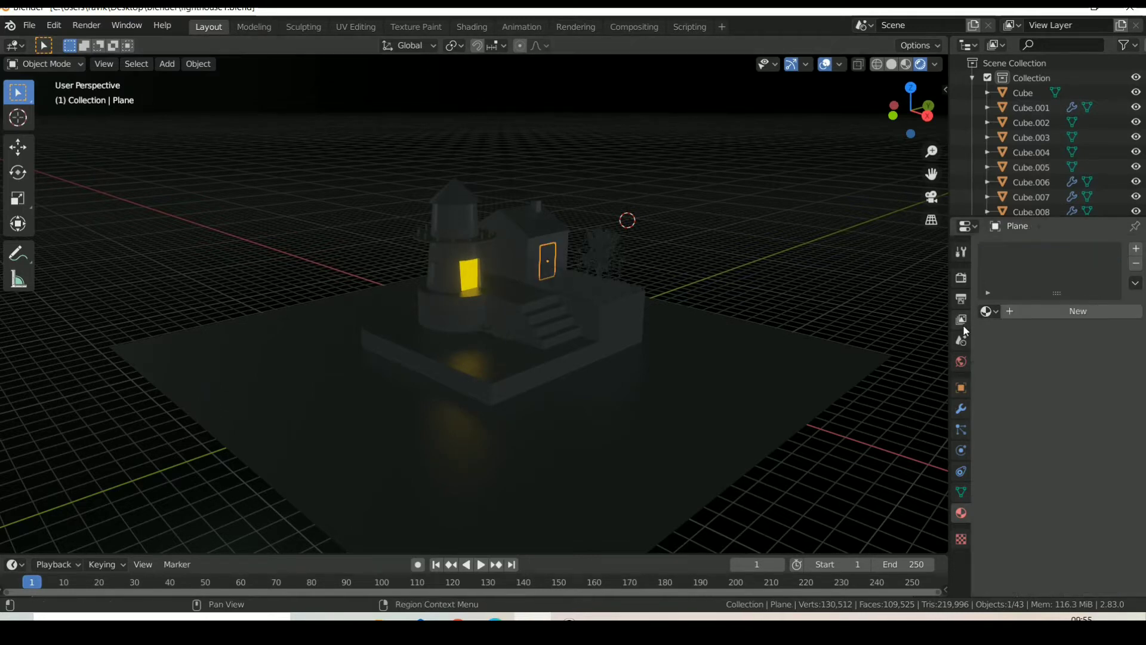
{"action": "left_click", "coordinate": [988, 311]}
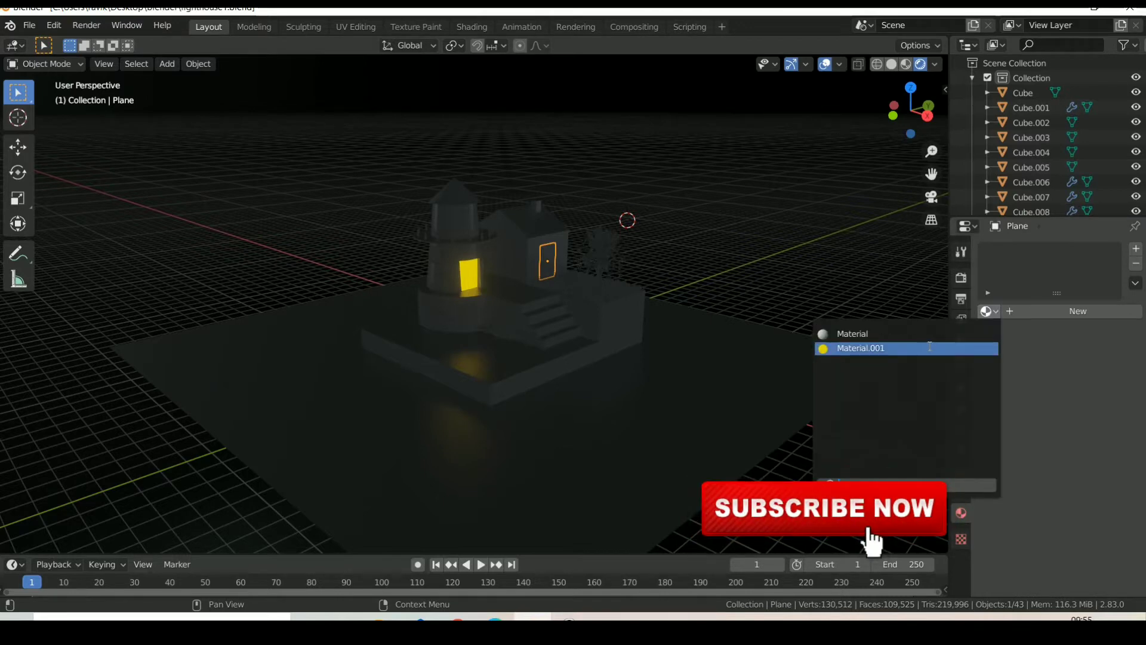
{"action": "left_click", "coordinate": [929, 347]}
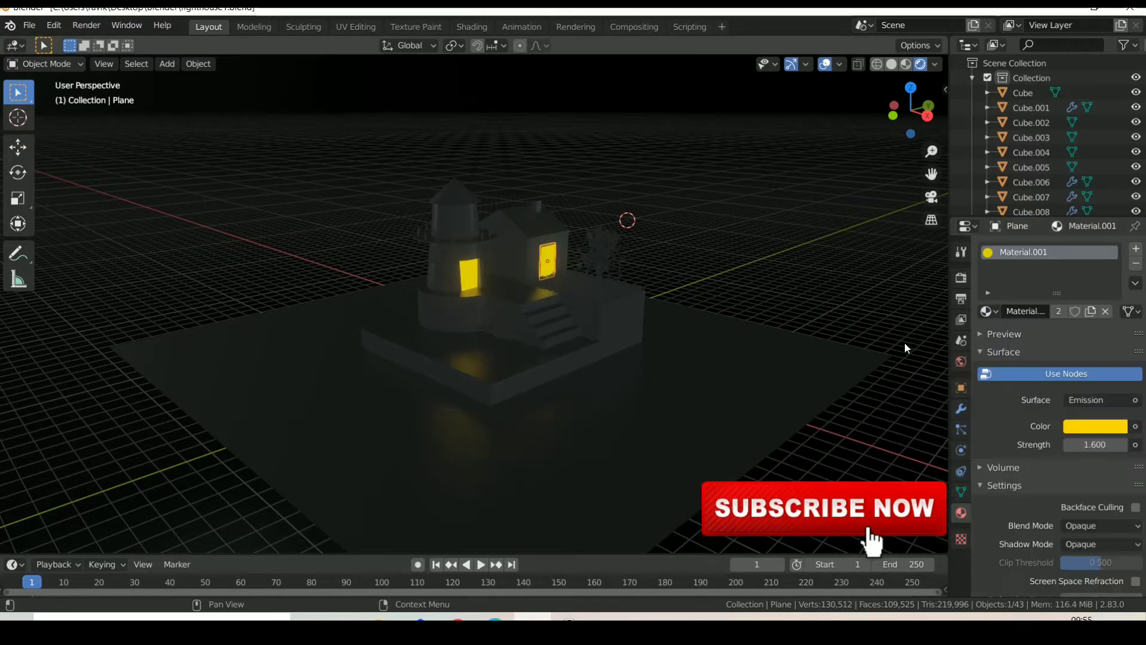
{"action": "left_click", "coordinate": [499, 244]}
{"action": "left_click", "coordinate": [496, 241]}
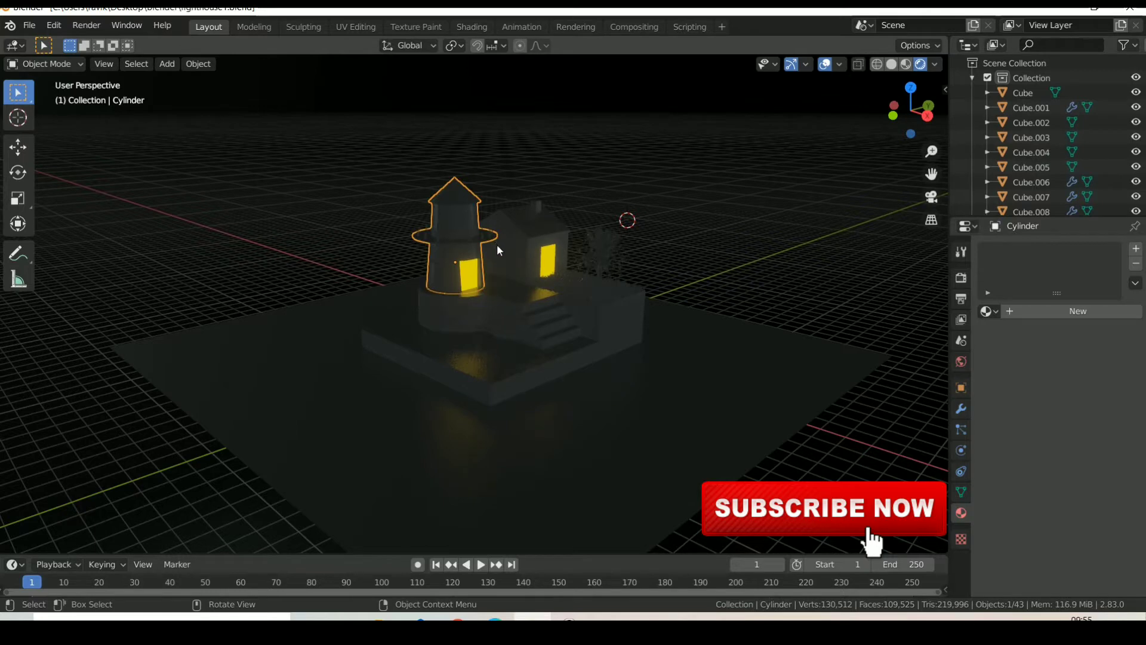
{"action": "left_click", "coordinate": [500, 245]}
{"action": "scroll", "coordinate": [500, 244], "scroll_direction": "up", "scroll_amount": 6}
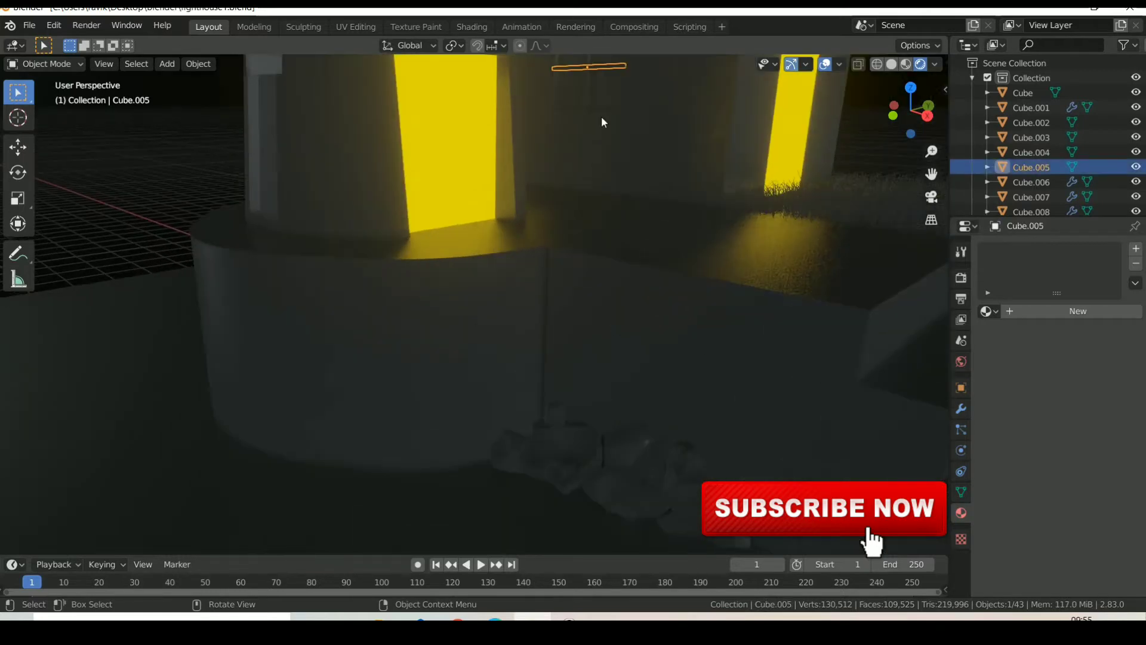
Assign Material.001 to Plane.001 and the lighthouse's upper window plane Plane.004
{"action": "left_click", "coordinate": [610, 104]}
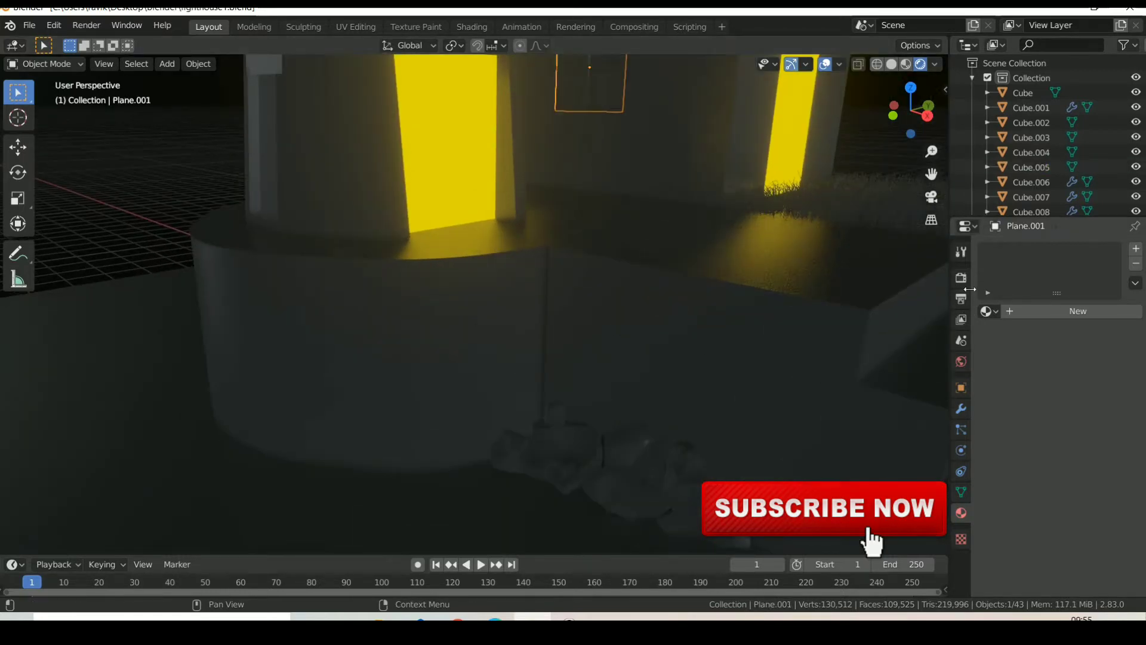
{"action": "left_click", "coordinate": [988, 311]}
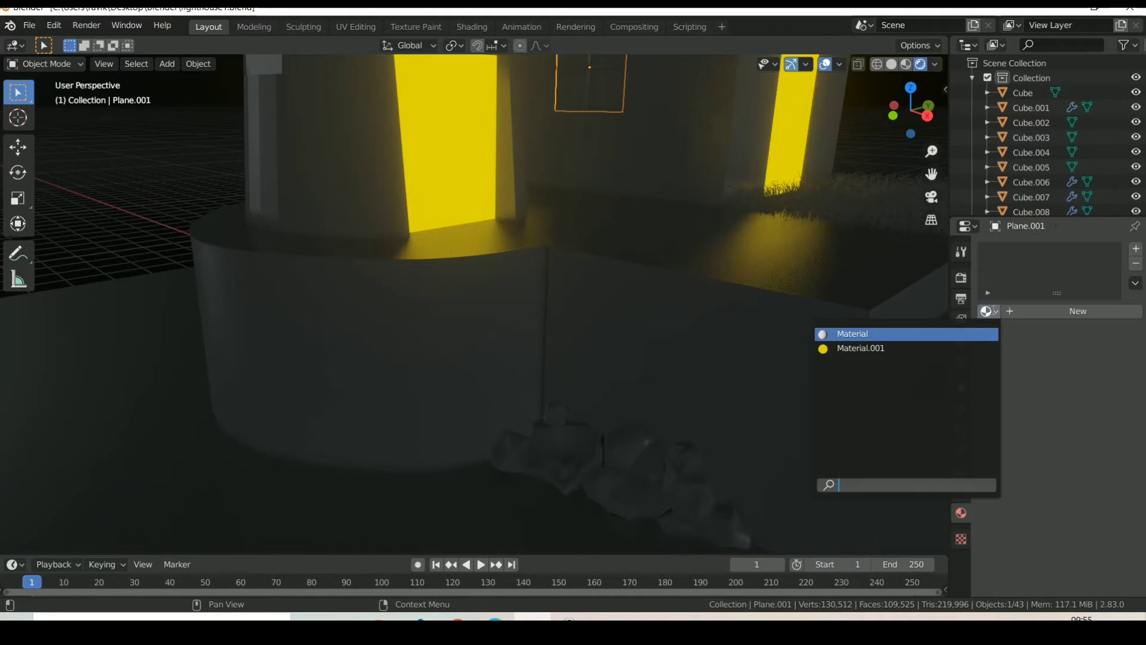
{"action": "left_click", "coordinate": [957, 347]}
{"action": "scroll", "coordinate": [546, 156], "scroll_direction": "down", "scroll_amount": 5}
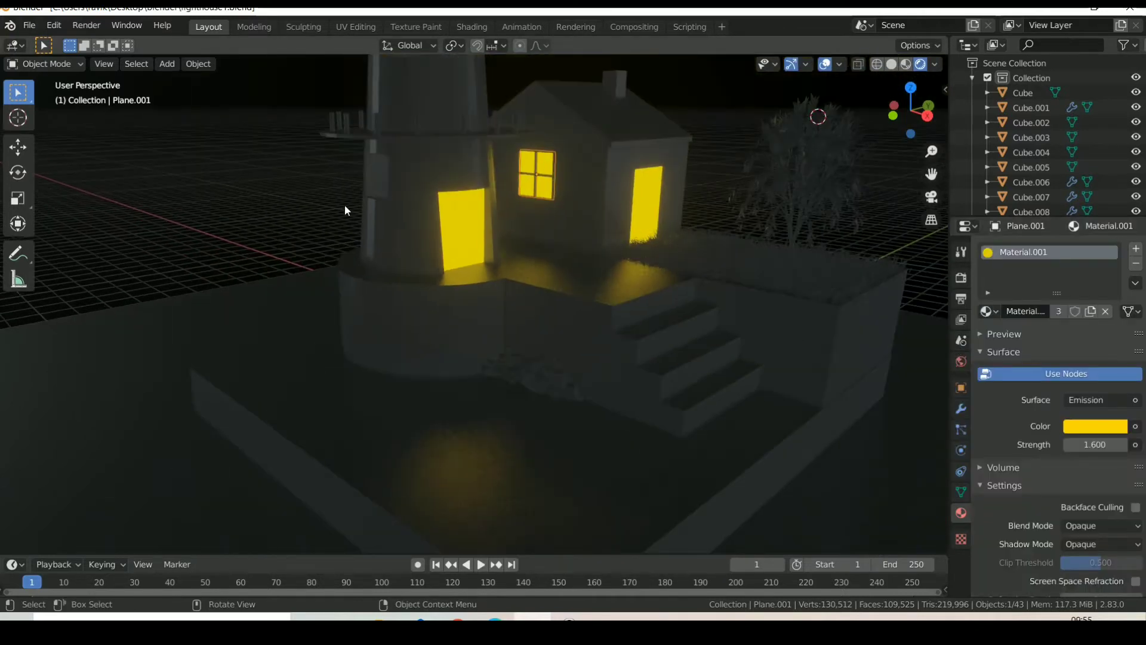
{"action": "left_click", "coordinate": [382, 184]}
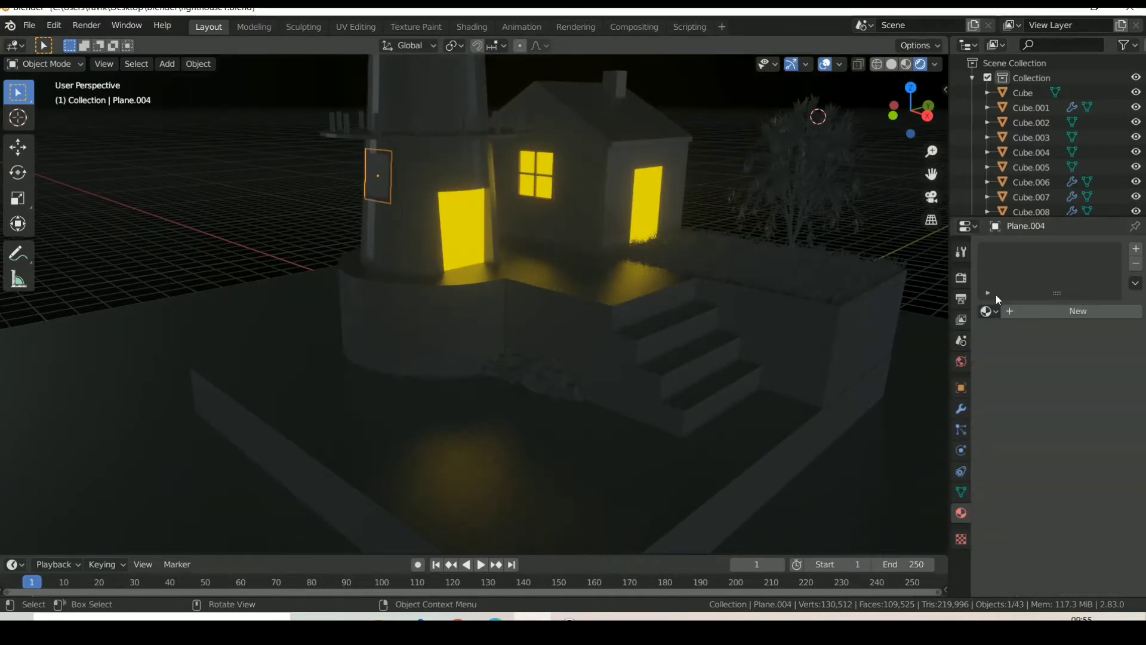
{"action": "left_click", "coordinate": [989, 310]}
{"action": "left_click", "coordinate": [956, 346]}
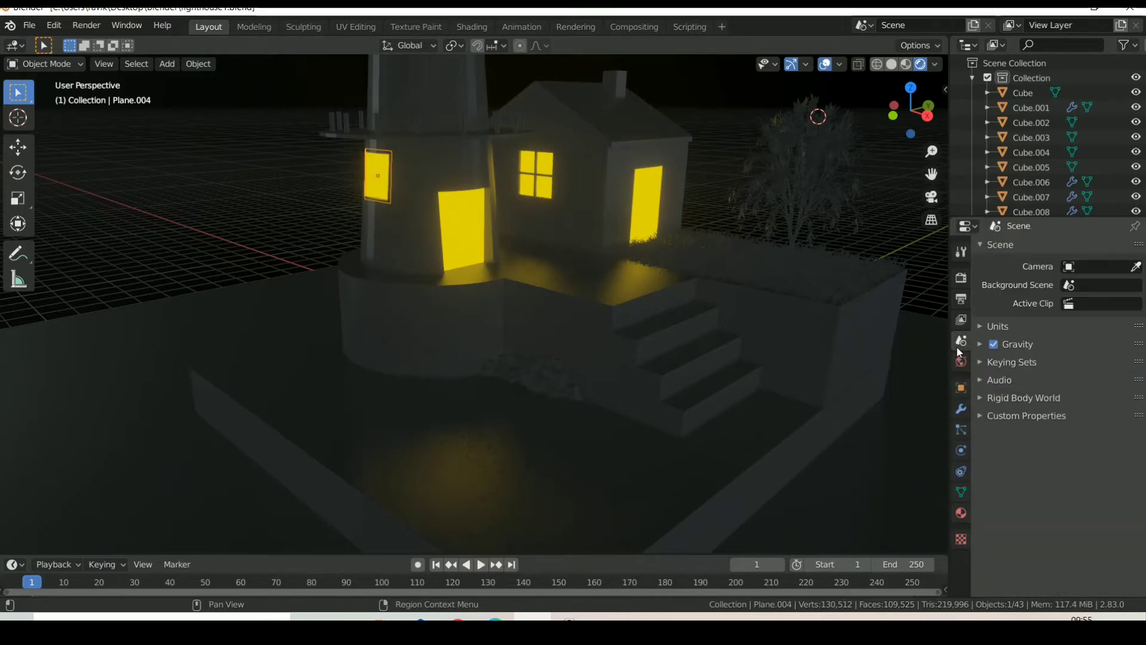
{"action": "left_click", "coordinate": [834, 486]}
{"action": "scroll", "coordinate": [833, 485], "scroll_direction": "down", "scroll_amount": 3}
Give the roof Cube.003 a new Material.002 with an orange-red base colour
{"action": "scroll", "coordinate": [833, 485], "scroll_direction": "down", "scroll_amount": 2}
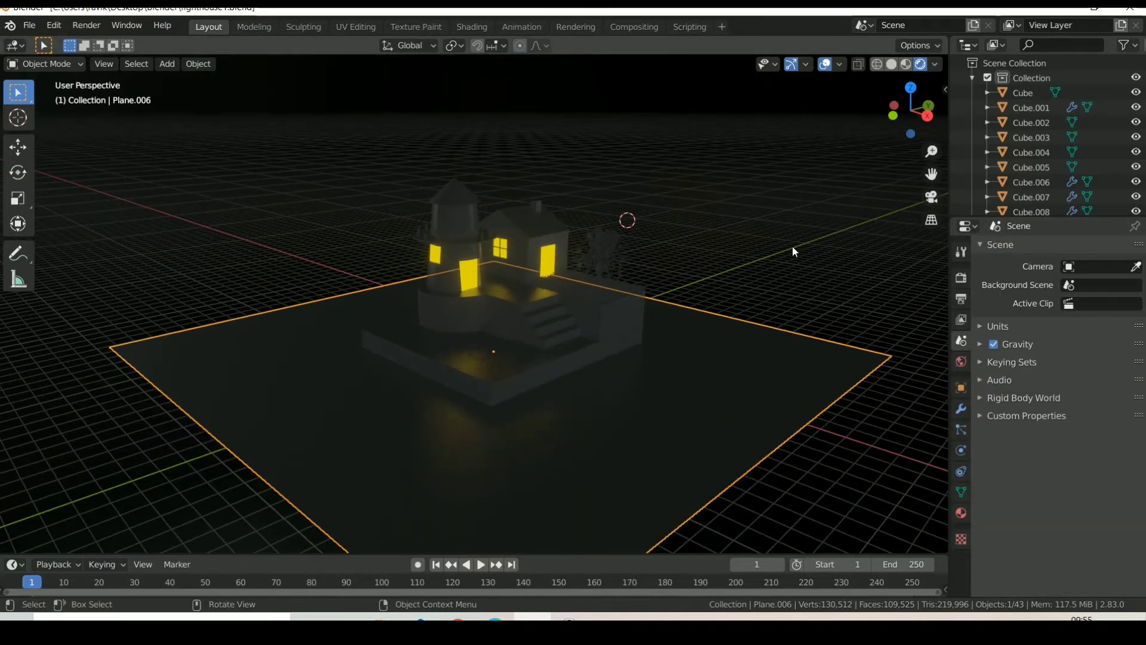
{"action": "left_click", "coordinate": [793, 246]}
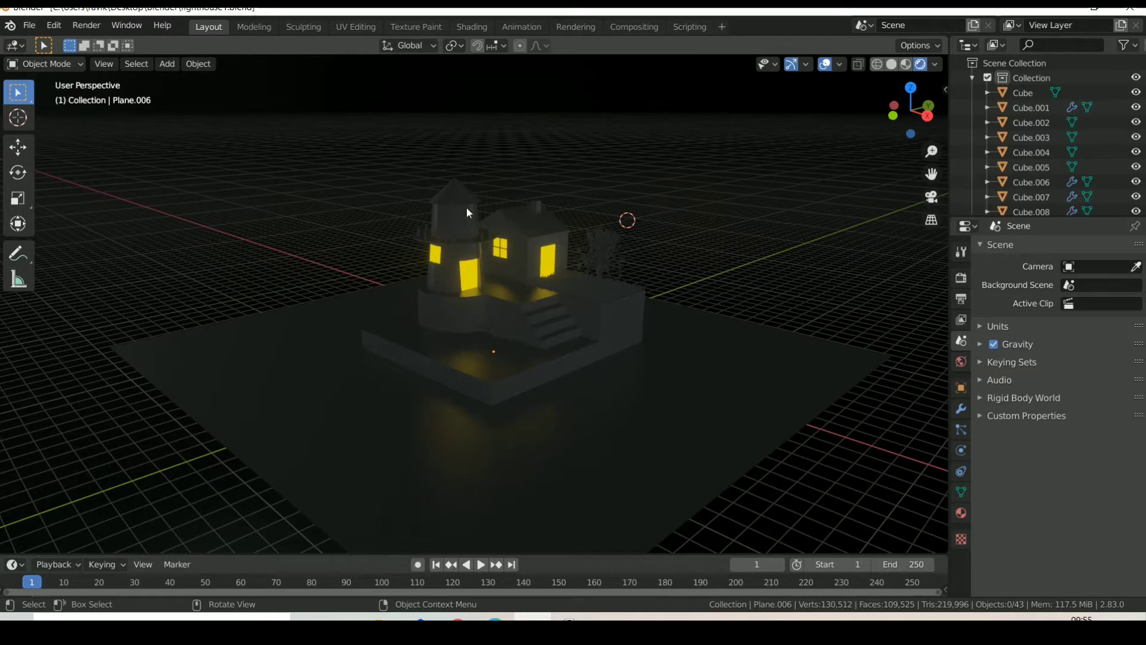
{"action": "left_click", "coordinate": [544, 229]}
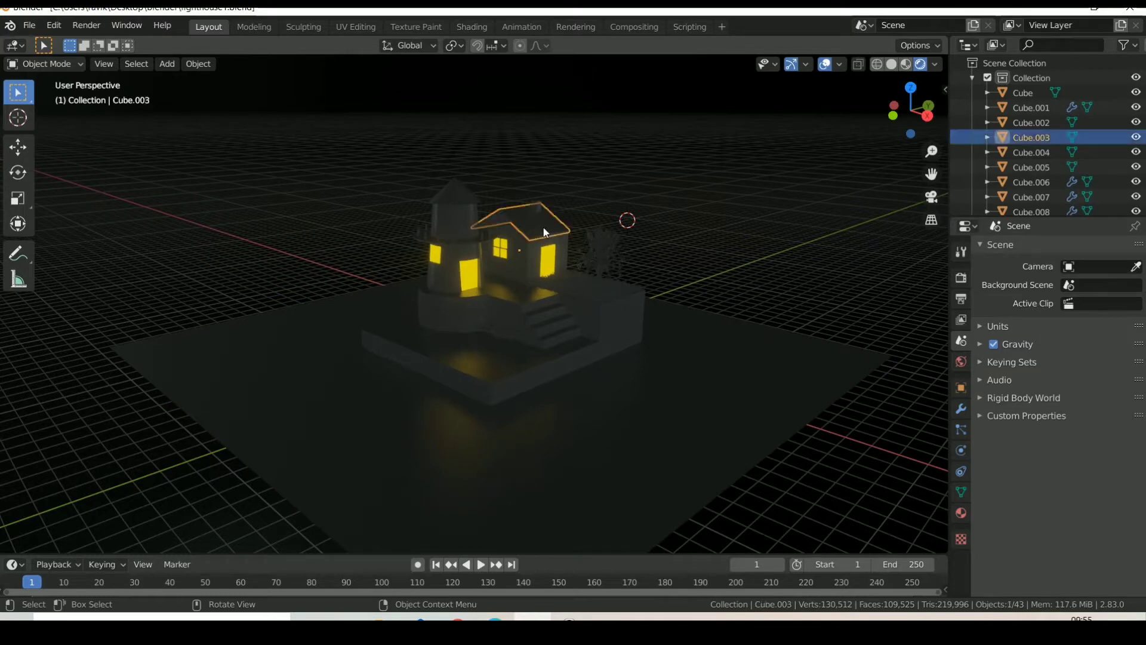
{"action": "left_click", "coordinate": [960, 513]}
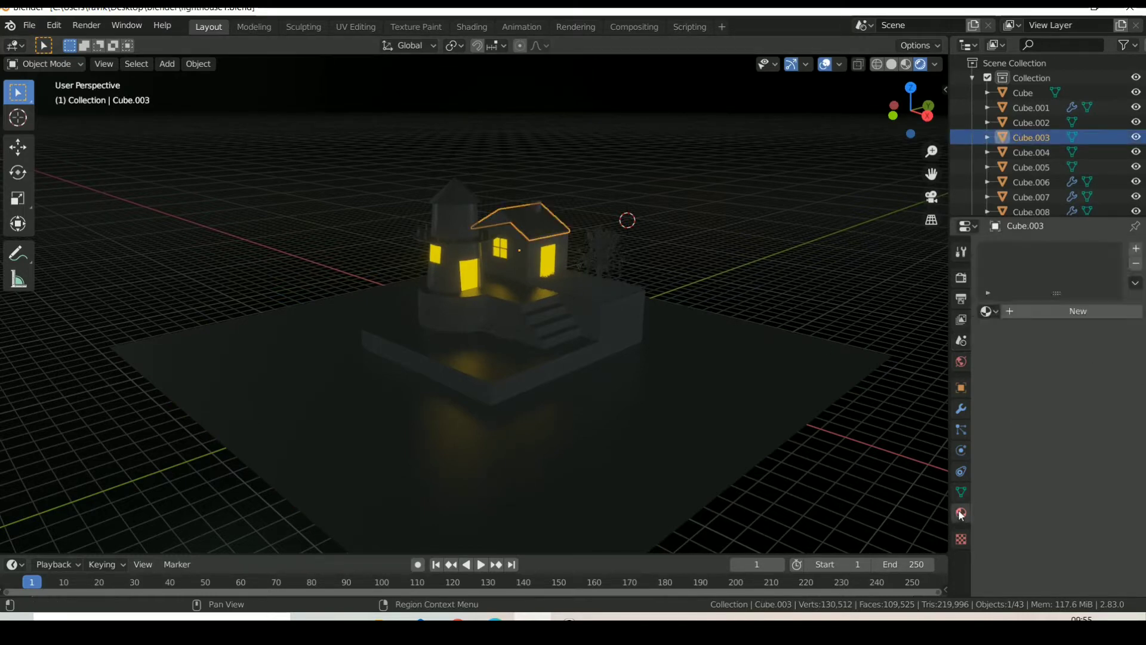
{"action": "left_click", "coordinate": [1068, 313]}
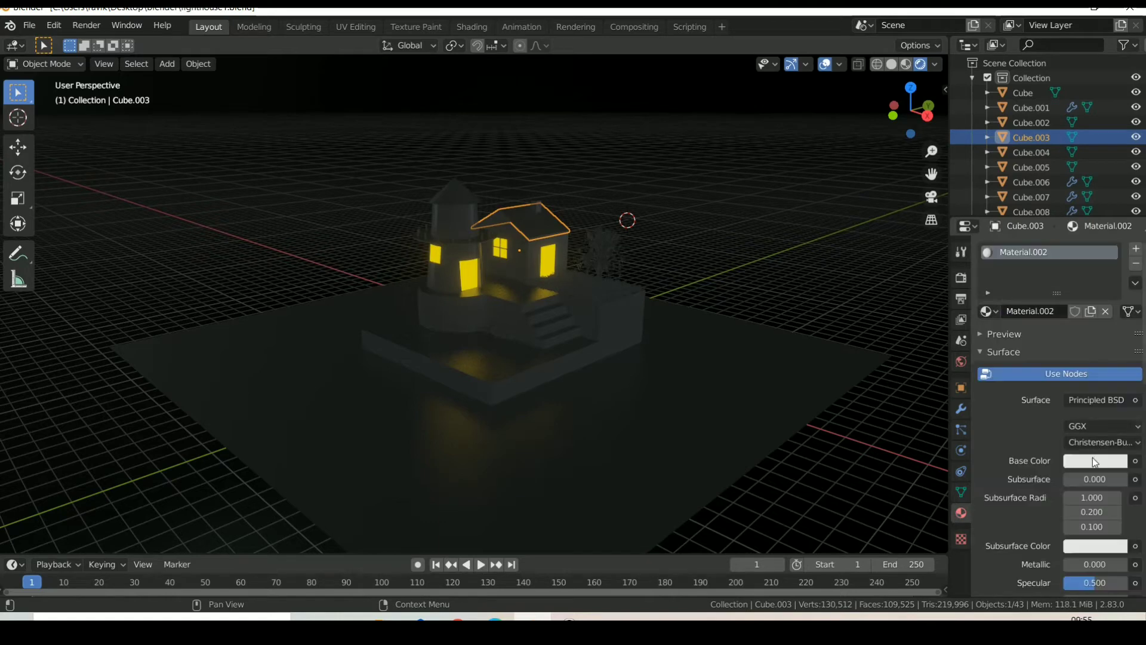
{"action": "left_click", "coordinate": [1091, 457]}
{"action": "left_click", "coordinate": [1034, 355]}
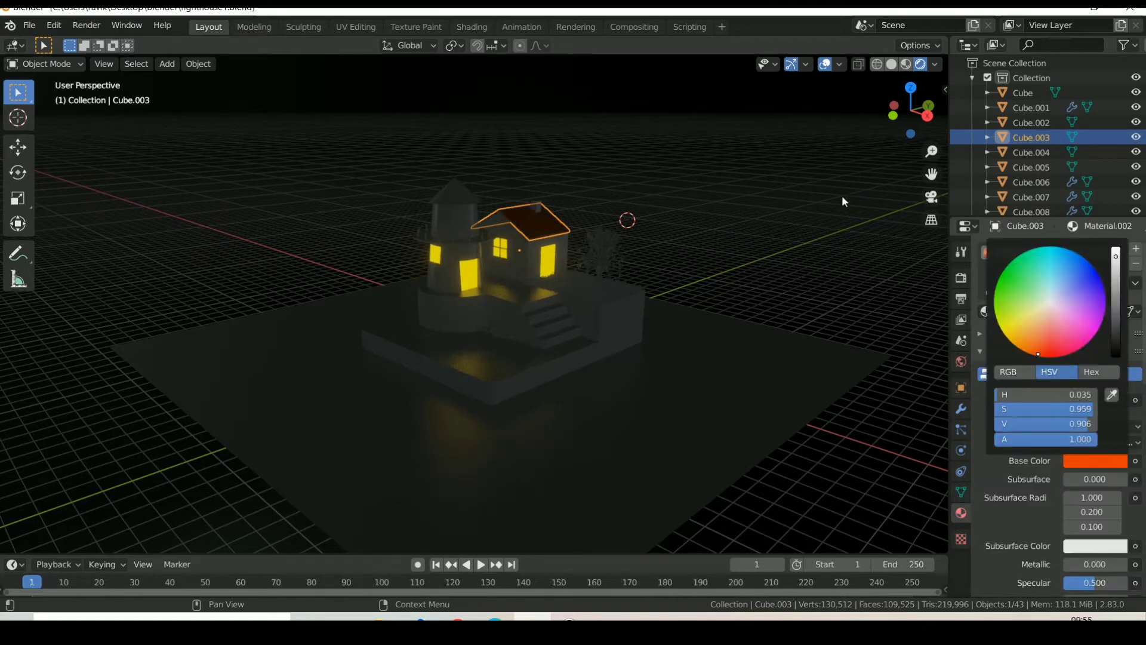
Preview in Material Preview lit by the third HDRI, with Scene Lights and World off
{"action": "left_click", "coordinate": [910, 68]}
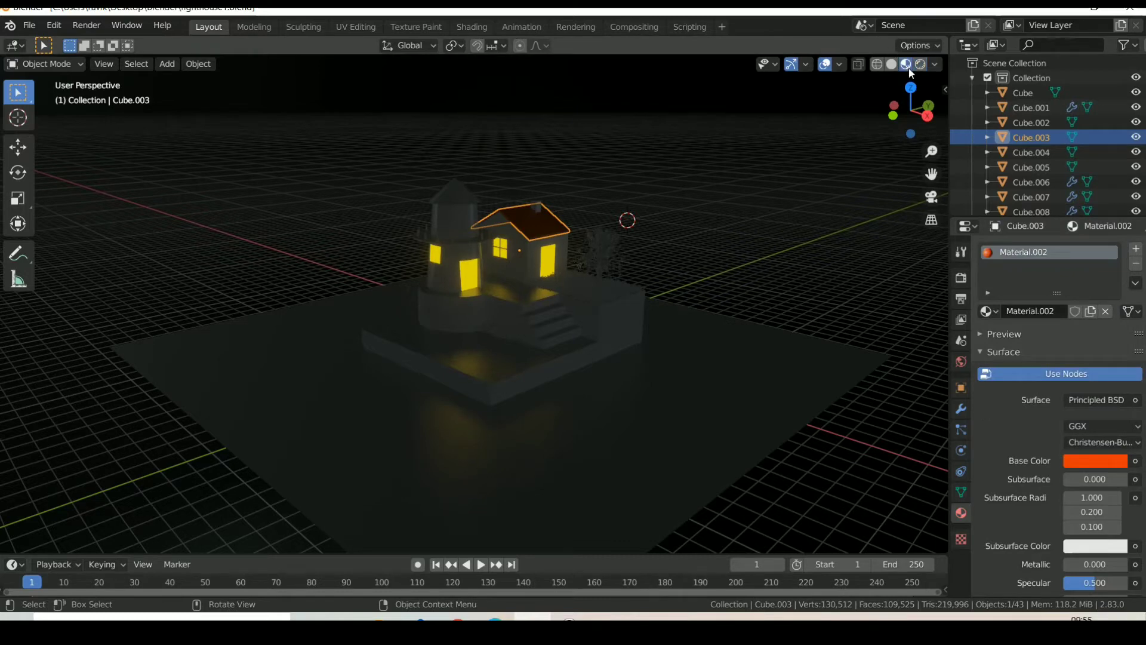
{"action": "left_click", "coordinate": [941, 62]}
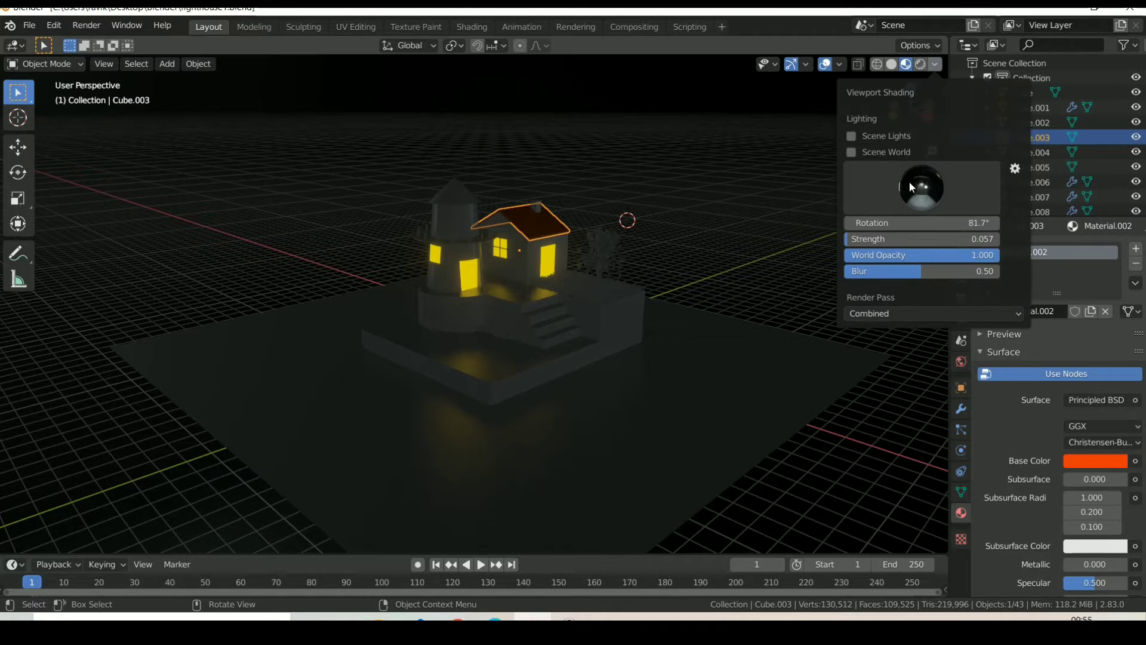
{"action": "left_click", "coordinate": [854, 151]}
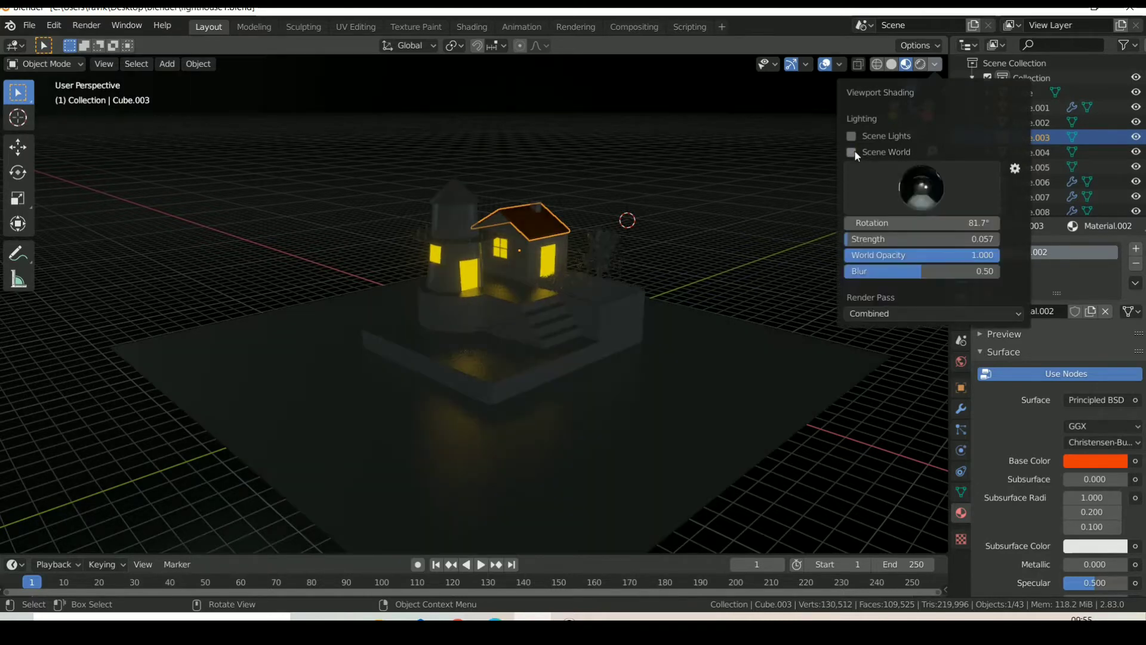
{"action": "left_click", "coordinate": [851, 136]}
{"action": "left_click", "coordinate": [852, 151]}
{"action": "left_click", "coordinate": [851, 136]}
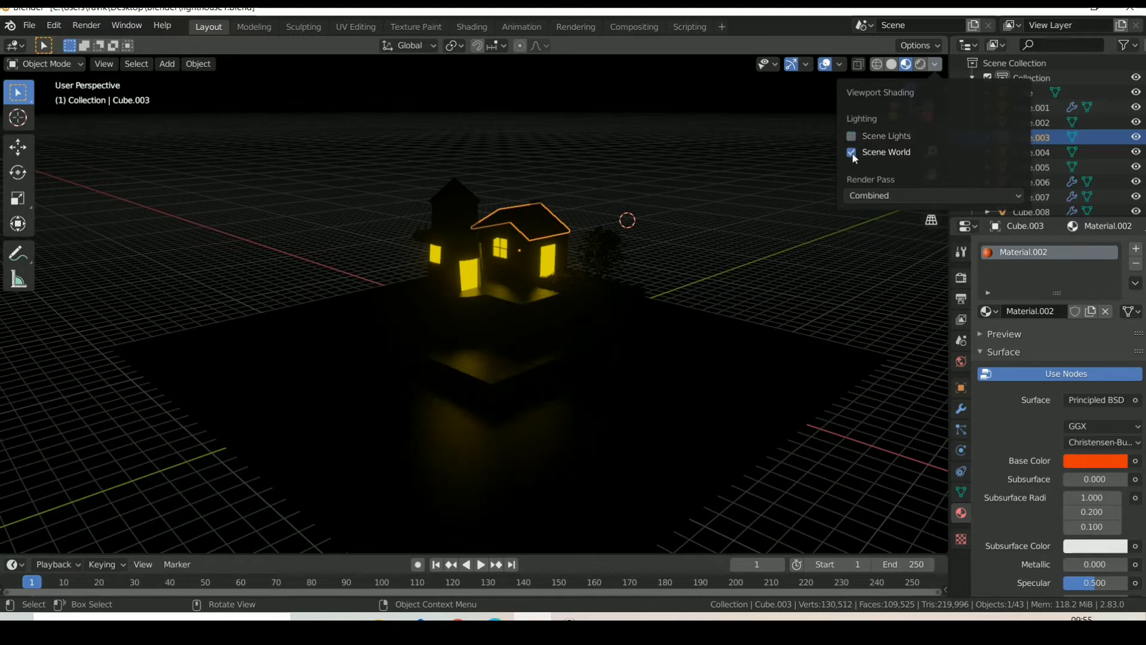
{"action": "left_click", "coordinate": [852, 152]}
{"action": "left_click", "coordinate": [922, 187]}
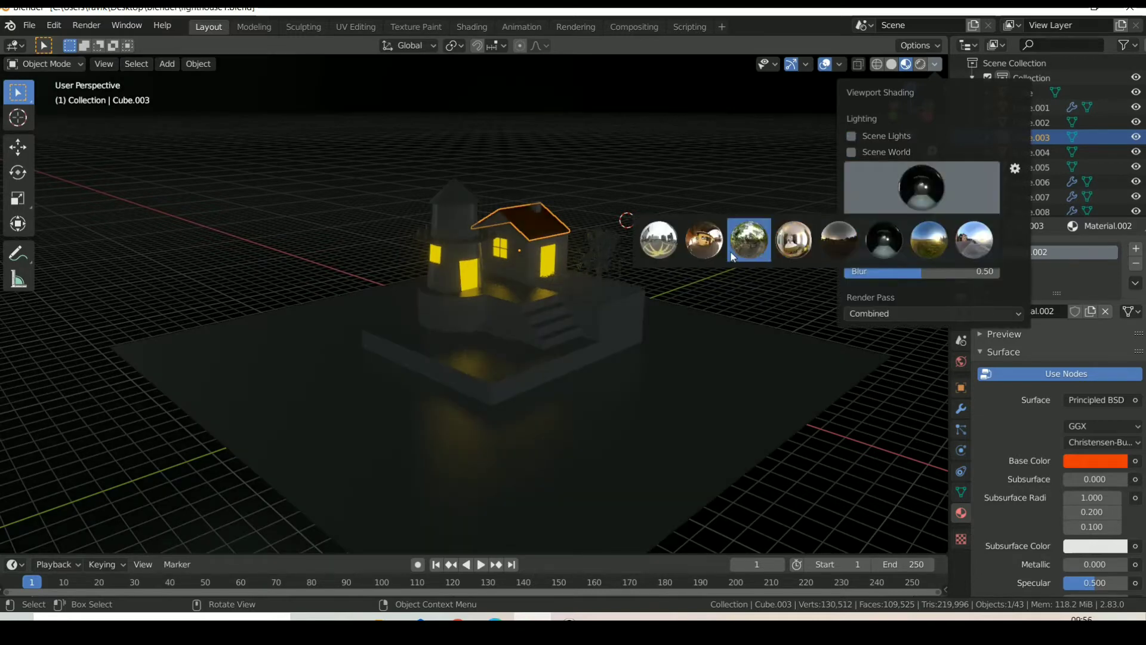
{"action": "left_click", "coordinate": [759, 246]}
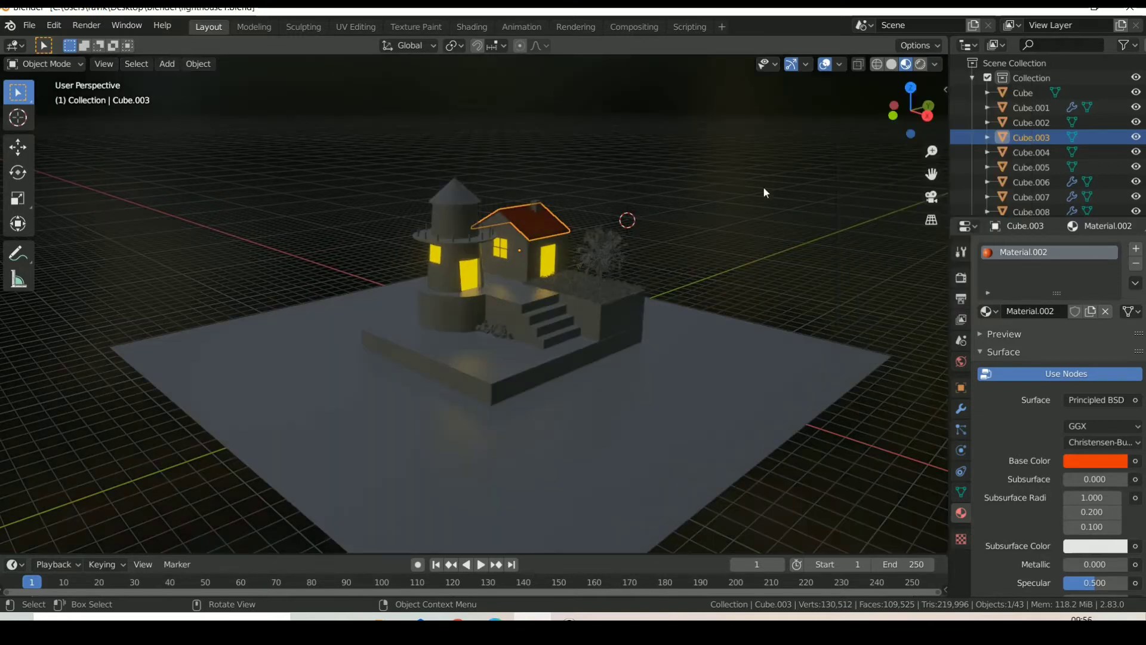
Give the tree leaves a new Material.003 with a green base colour
{"action": "scroll", "coordinate": [739, 236], "scroll_direction": "up", "scroll_amount": 2}
{"action": "scroll", "coordinate": [737, 236], "scroll_direction": "up", "scroll_amount": 1}
{"action": "scroll", "coordinate": [737, 236], "scroll_direction": "up", "scroll_amount": 2}
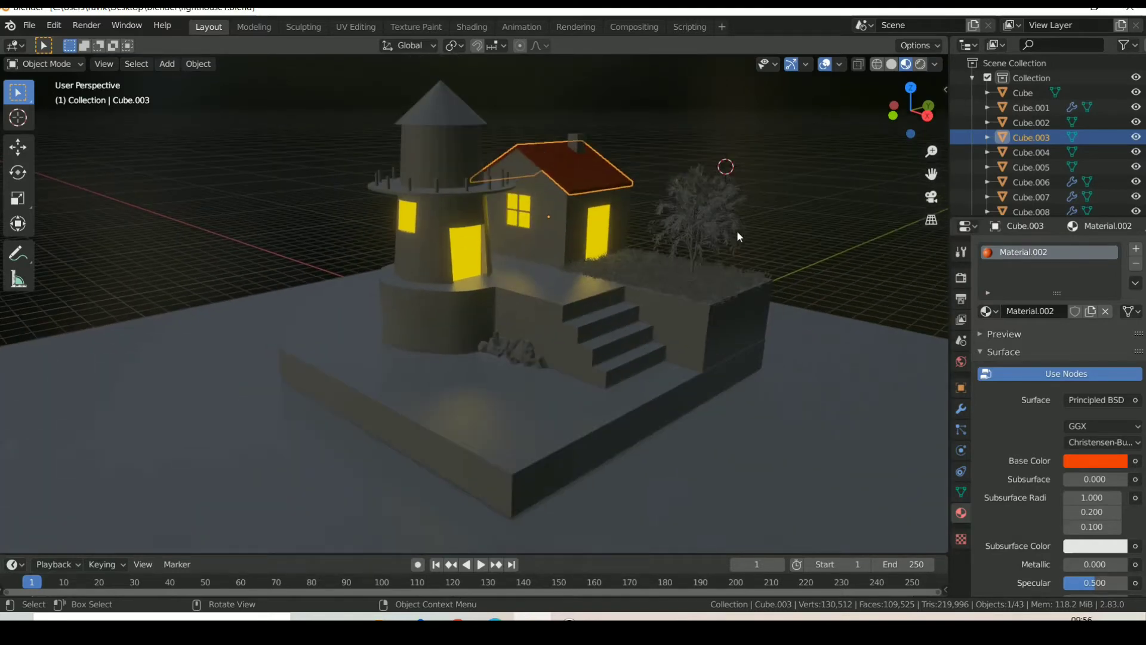
{"action": "left_click", "coordinate": [452, 108]}
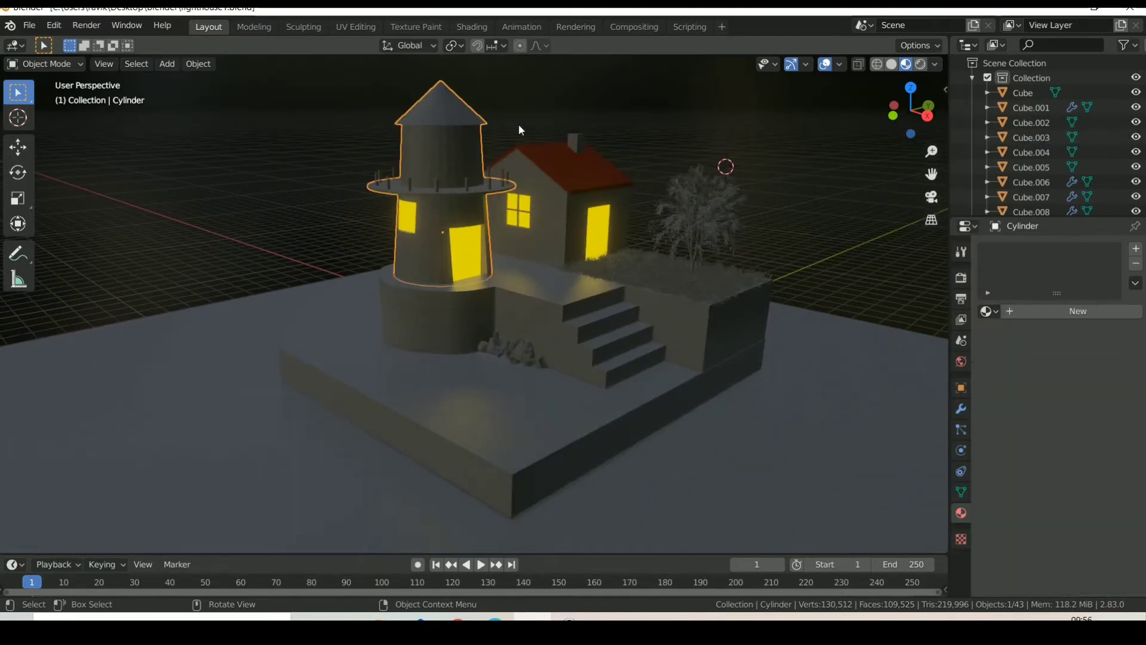
{"action": "left_click", "coordinate": [712, 209]}
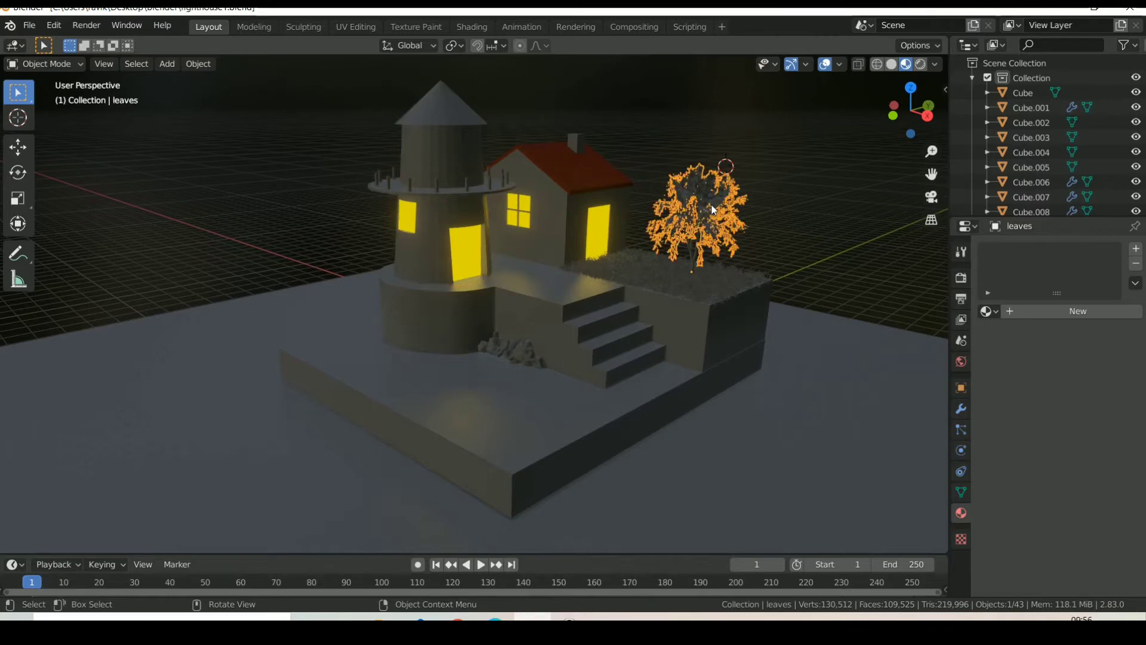
{"action": "left_click", "coordinate": [1098, 306]}
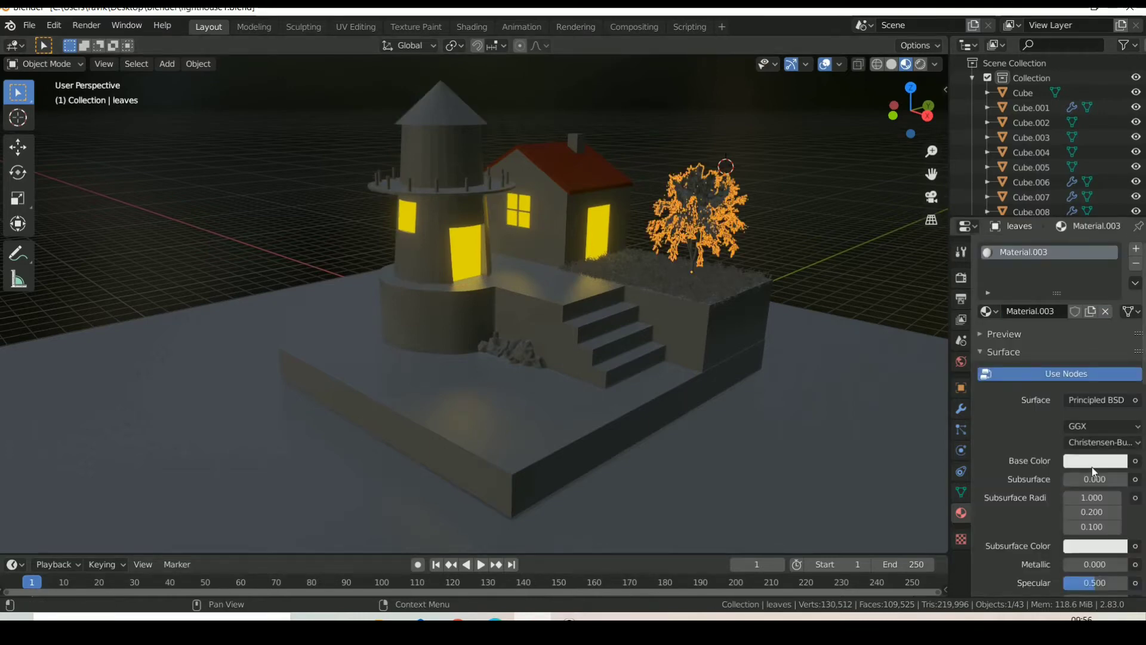
{"action": "left_click", "coordinate": [1095, 460]}
{"action": "left_click_drag", "start_coordinate": [1040, 297], "coordinate": [999, 276]}
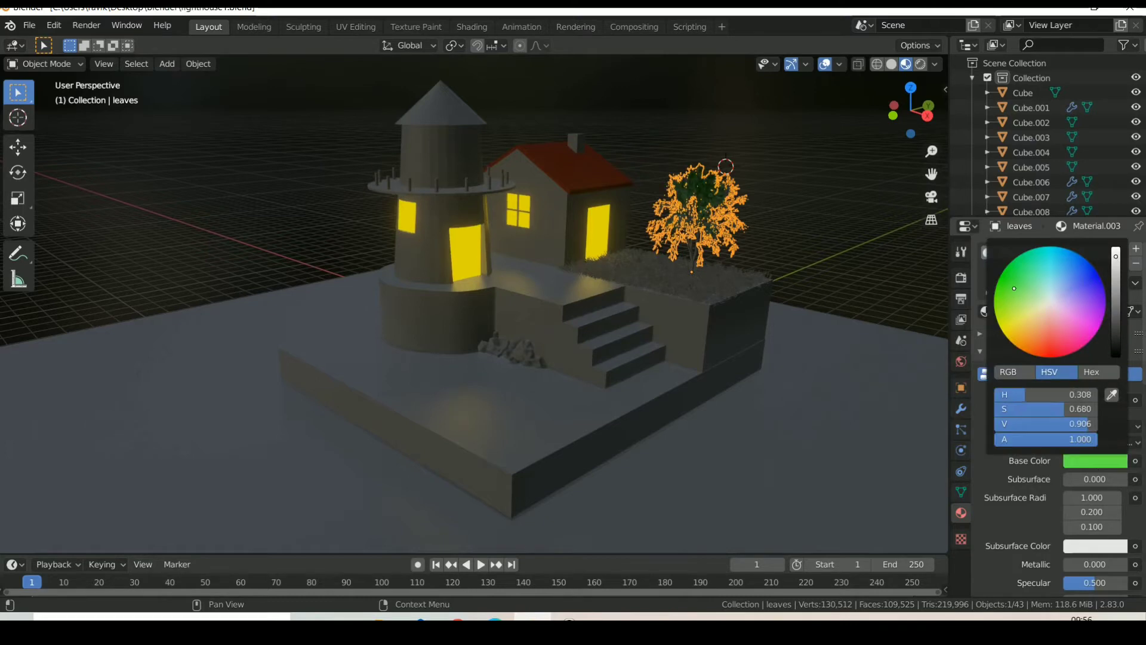
Raise HDRI strength to 0.303 and assign Material.003 to the grass plane Plane.002
{"action": "left_click", "coordinate": [936, 66]}
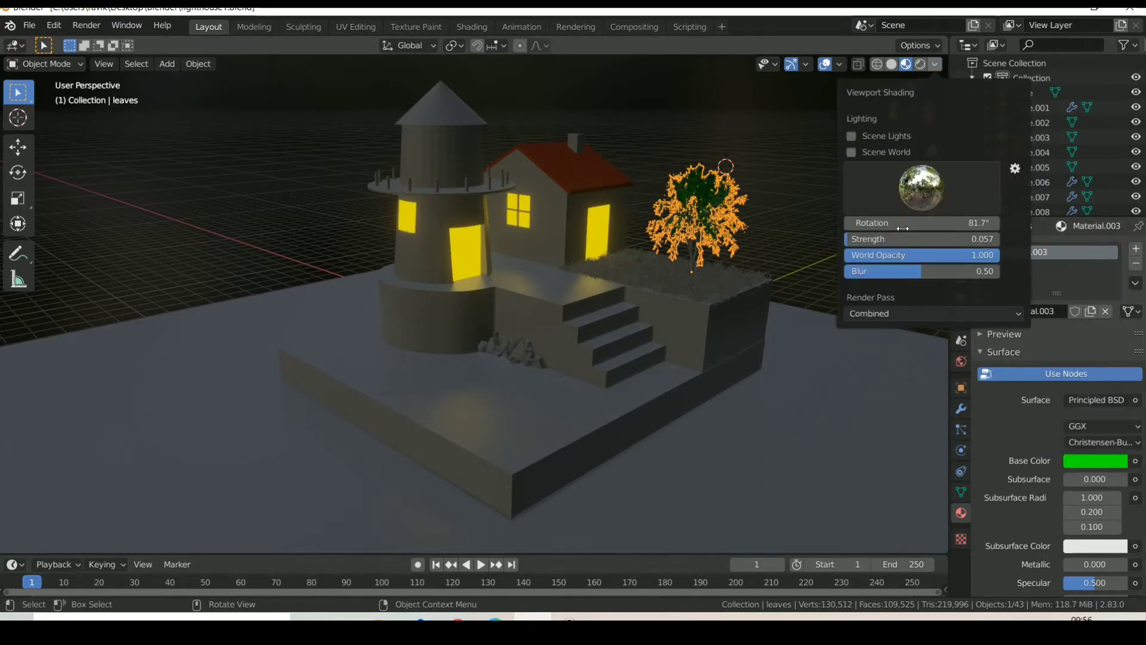
{"action": "left_click_drag", "start_coordinate": [893, 242], "coordinate": [943, 241]}
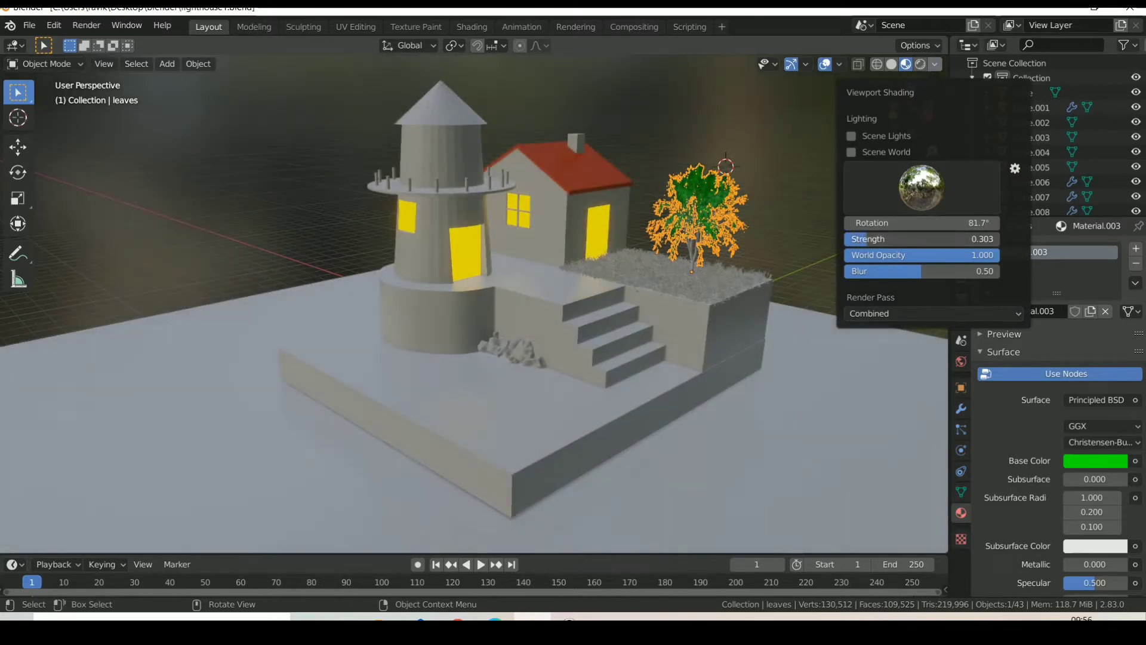
{"action": "left_click", "coordinate": [774, 410]}
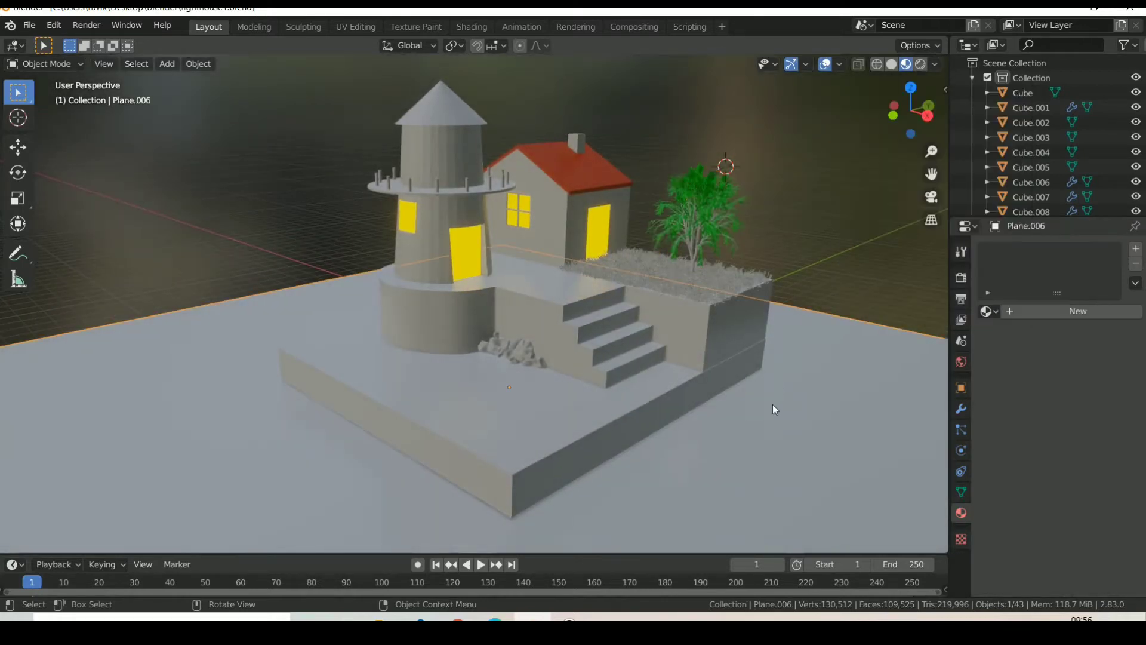
{"action": "left_click", "coordinate": [711, 277]}
{"action": "left_click", "coordinate": [989, 310]}
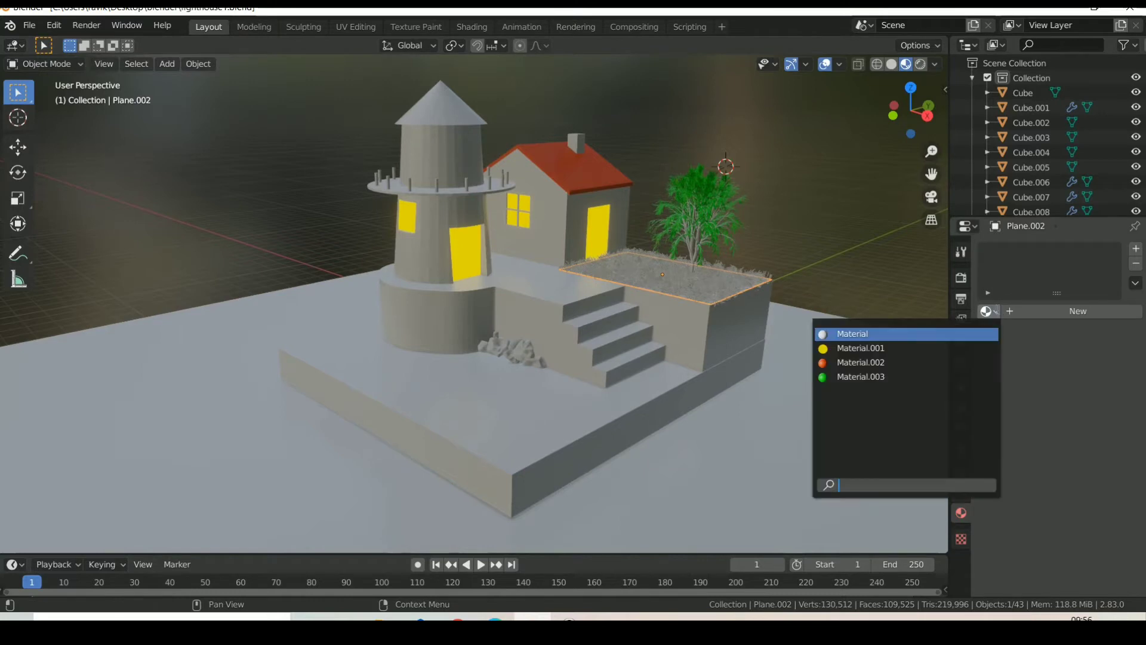
{"action": "left_click", "coordinate": [934, 382]}
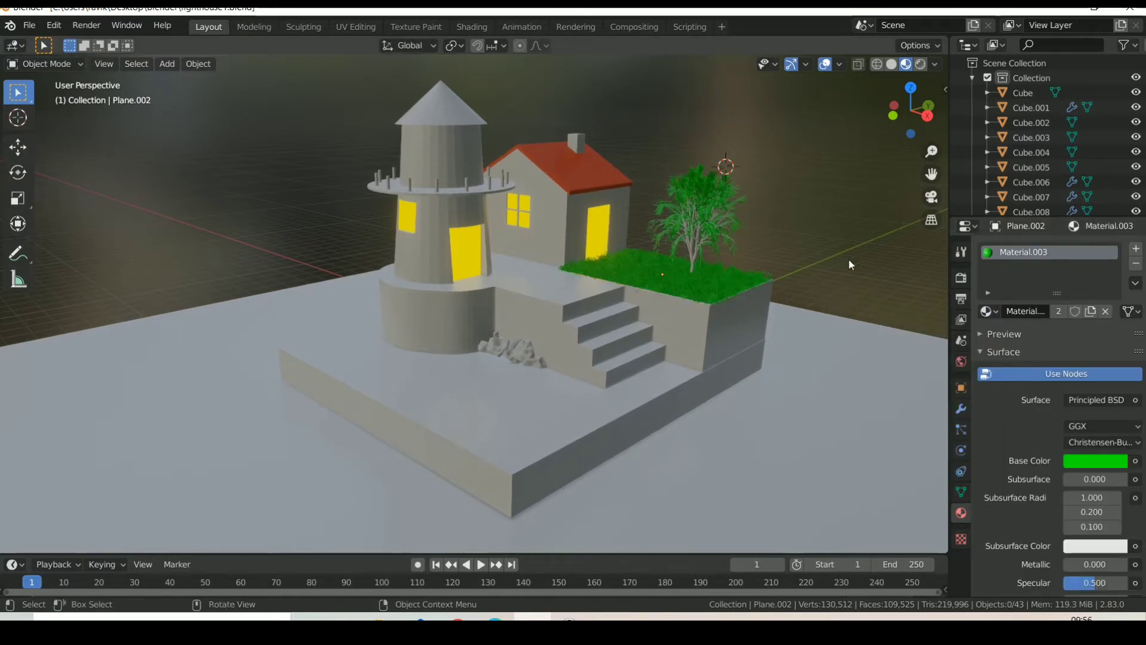
Give the tree a new Material.004 with an orange-red base colour
{"action": "left_click", "coordinate": [691, 254]}
{"action": "left_click", "coordinate": [1105, 313]}
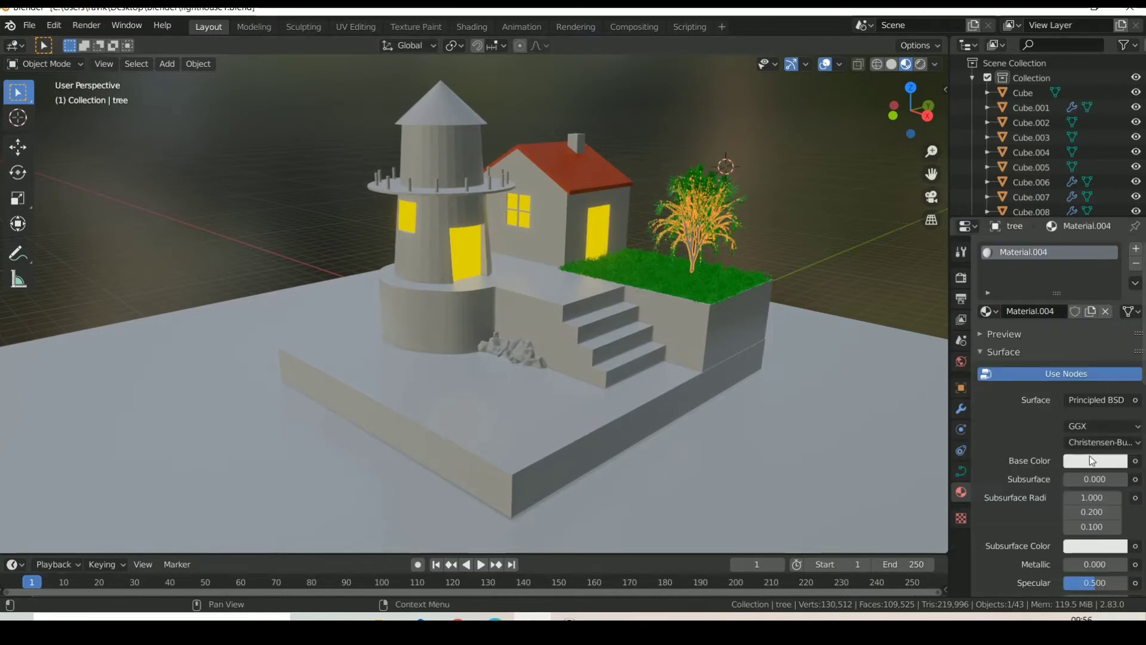
{"action": "left_click", "coordinate": [1090, 456]}
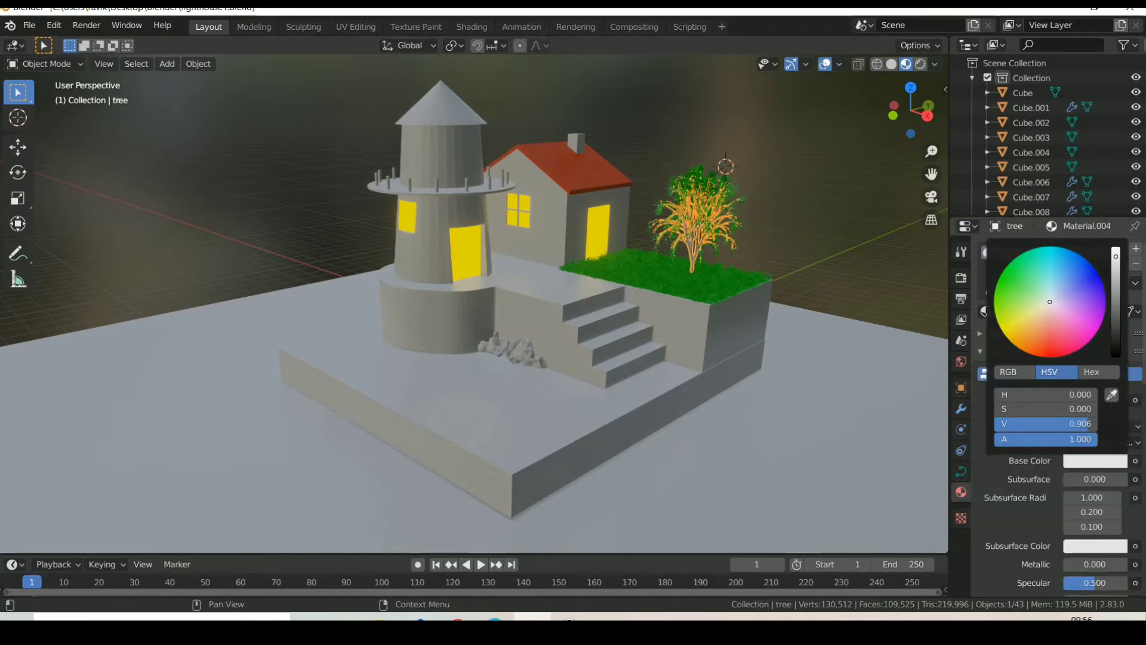
{"action": "left_click_drag", "start_coordinate": [1049, 301], "coordinate": [1007, 334]}
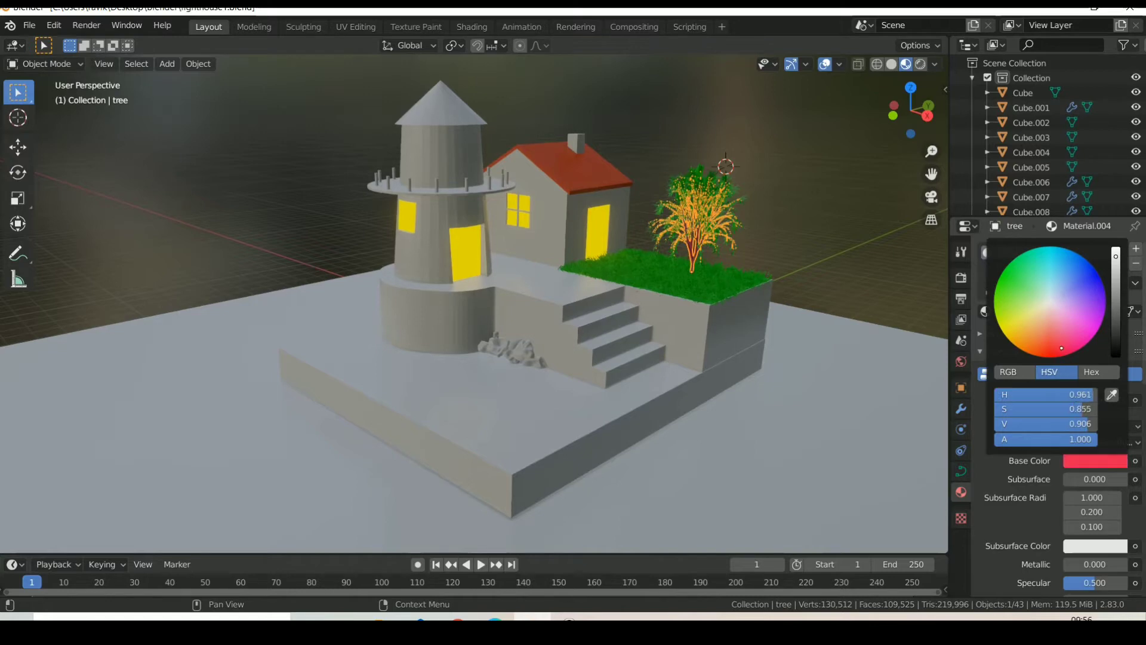
{"action": "left_click", "coordinate": [850, 223]}
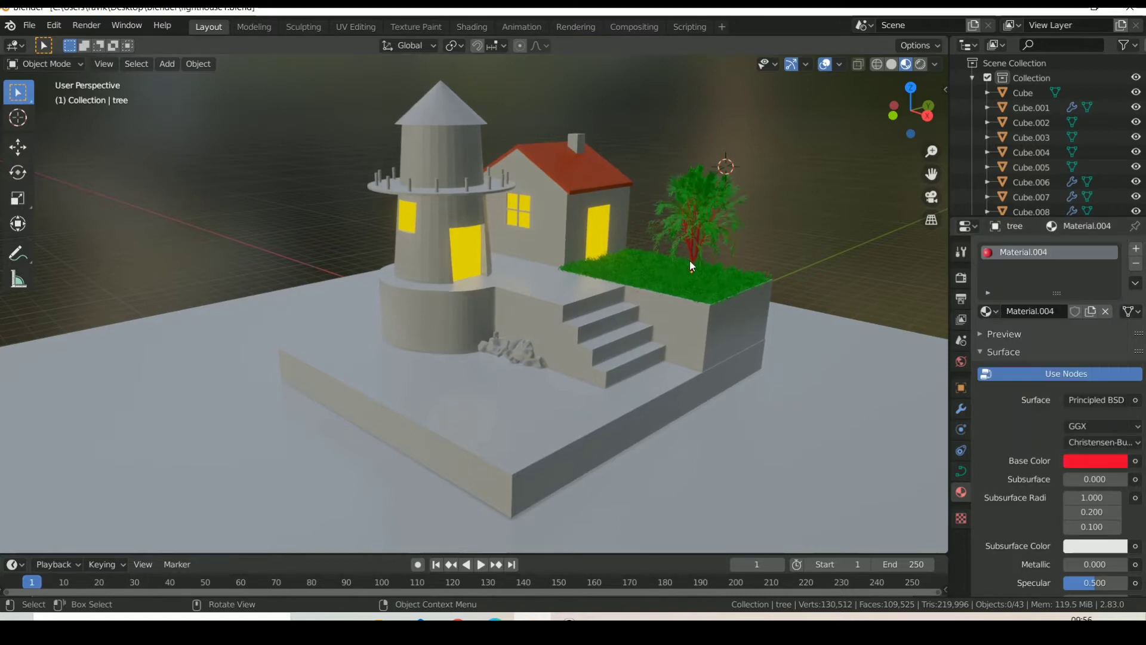
{"action": "left_click", "coordinate": [1101, 458]}
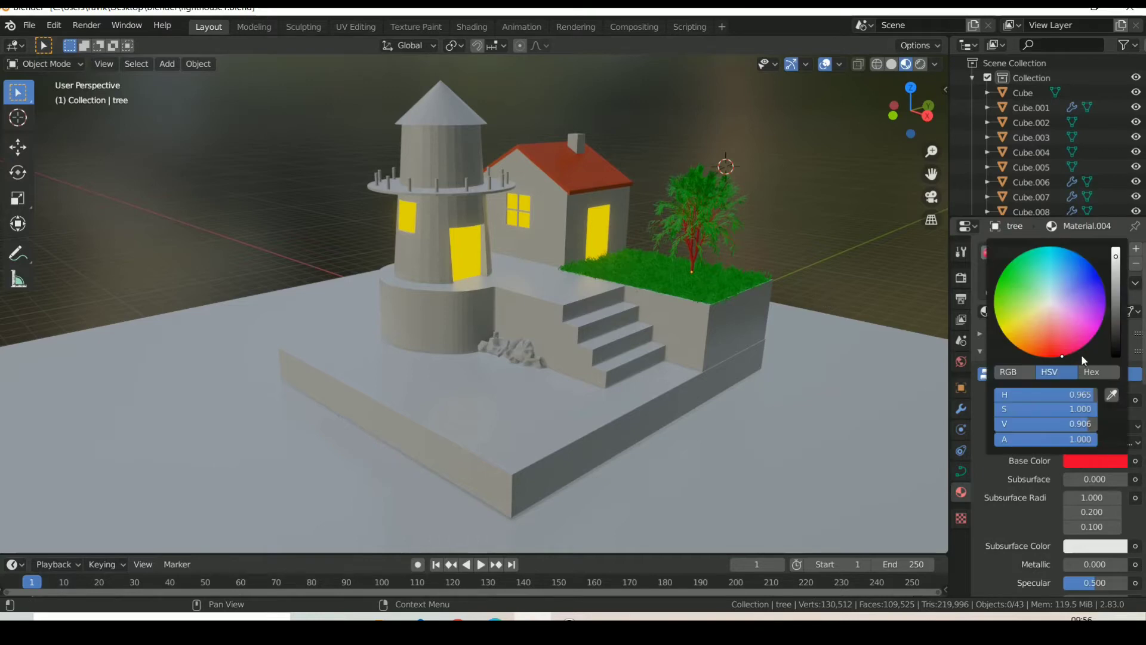
{"action": "left_click_drag", "start_coordinate": [1059, 355], "coordinate": [1040, 357]}
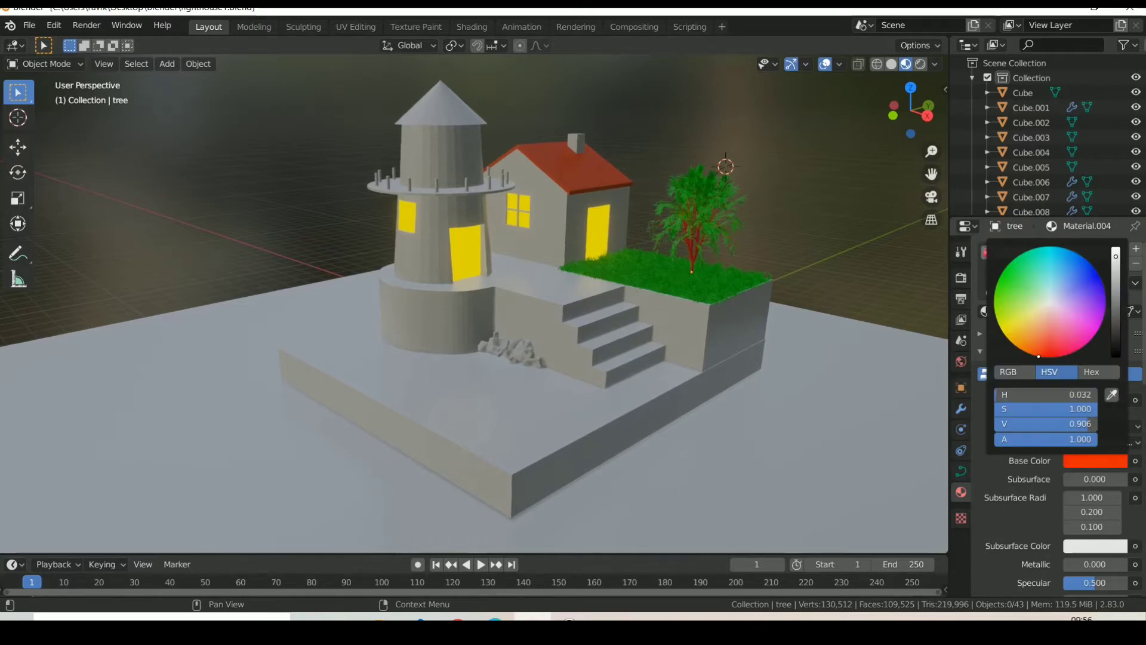
{"action": "left_click", "coordinate": [850, 317]}
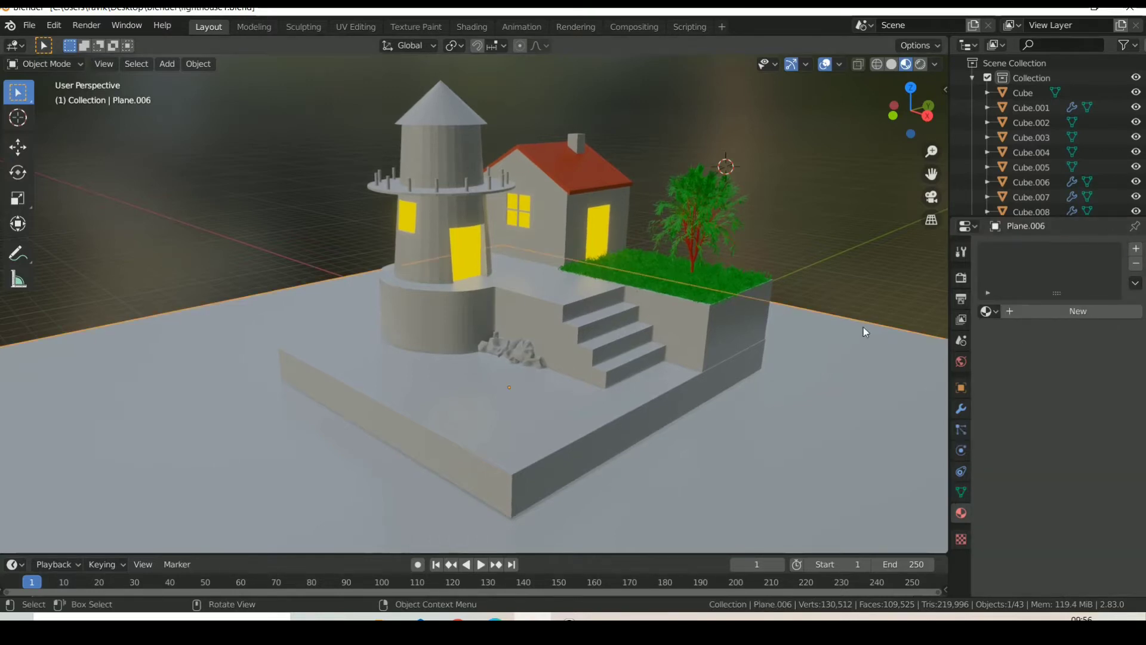
Give the house walls Cube.002 a new Material.005 with an orange base colour
{"action": "left_click", "coordinate": [560, 223]}
{"action": "left_click", "coordinate": [1030, 312]}
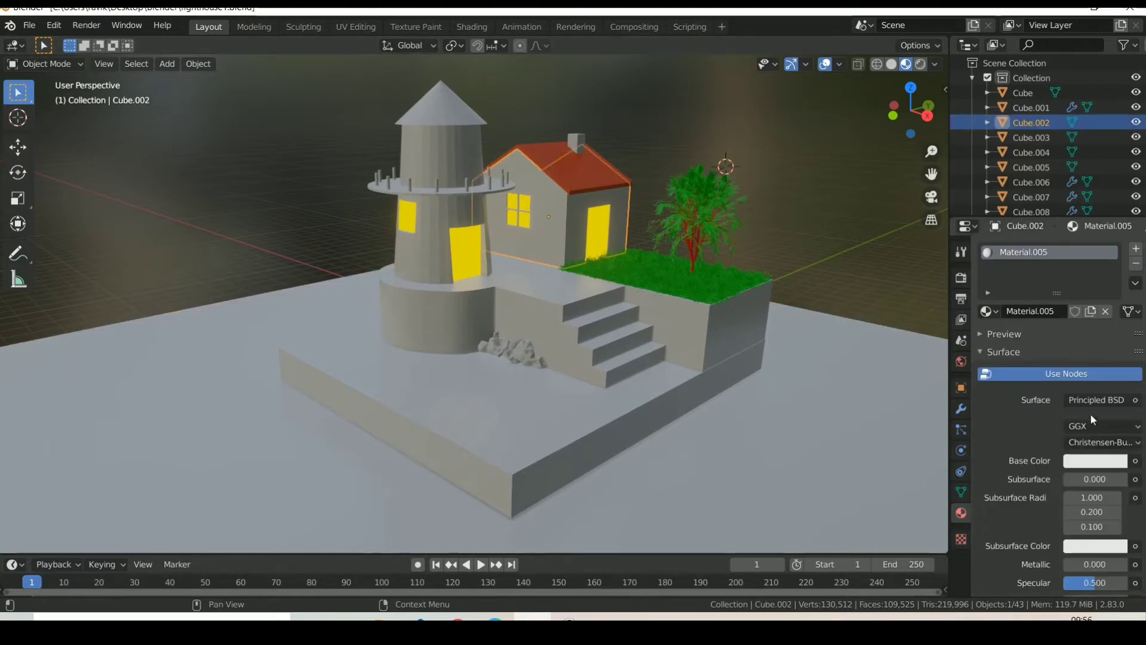
{"action": "left_click", "coordinate": [1084, 463]}
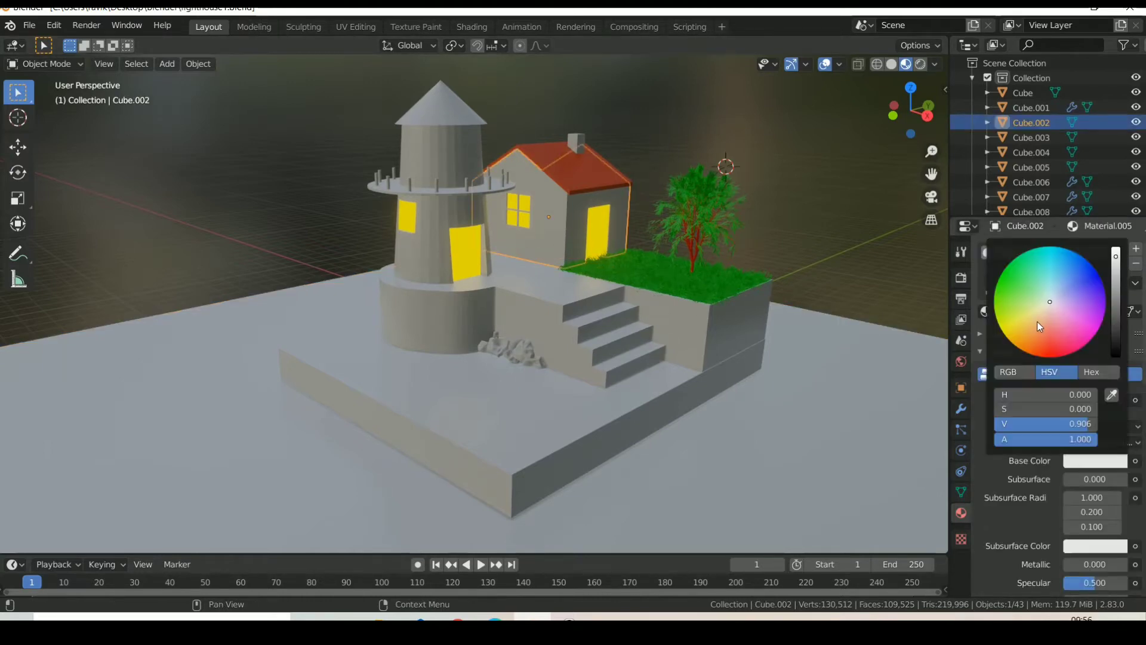
{"action": "left_click_drag", "start_coordinate": [1037, 323], "coordinate": [1036, 330]}
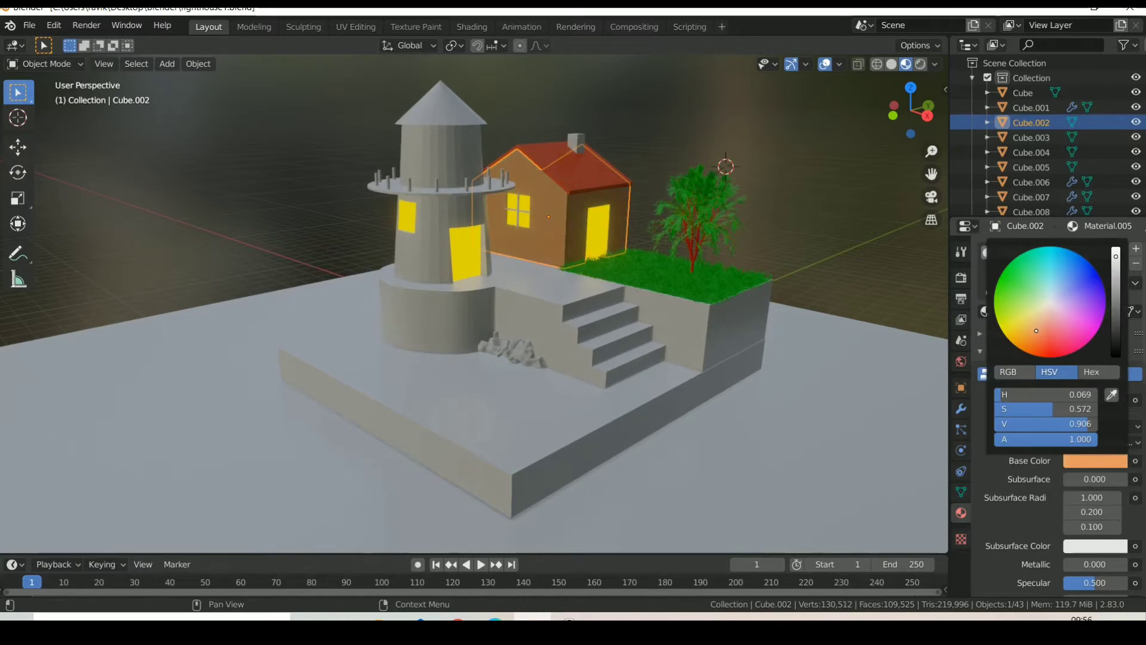
{"action": "left_click", "coordinate": [830, 234]}
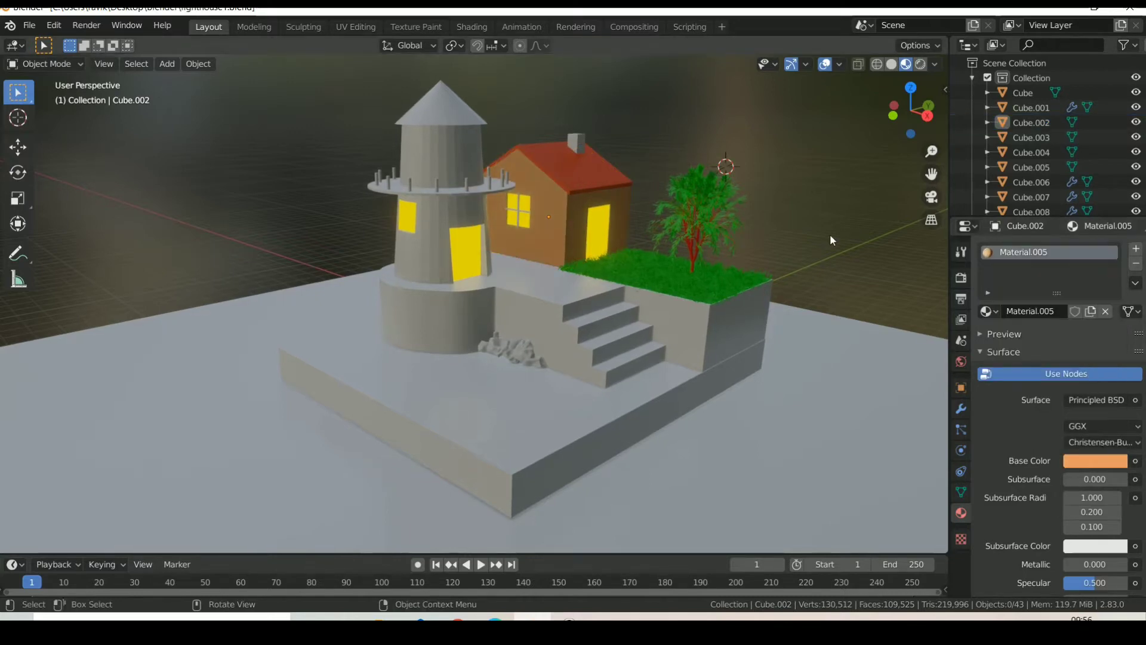
{"action": "left_click", "coordinate": [592, 314]}
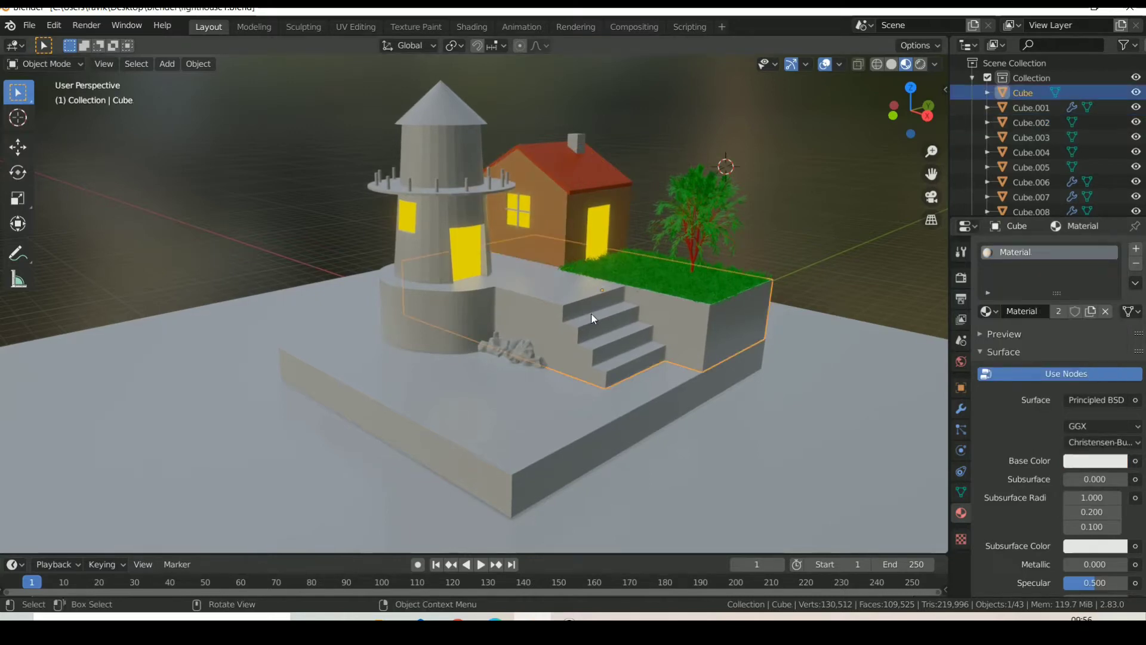
Assign the orange Material.005 to the stepped terrace block (Cube)
{"action": "left_click", "coordinate": [994, 311]}
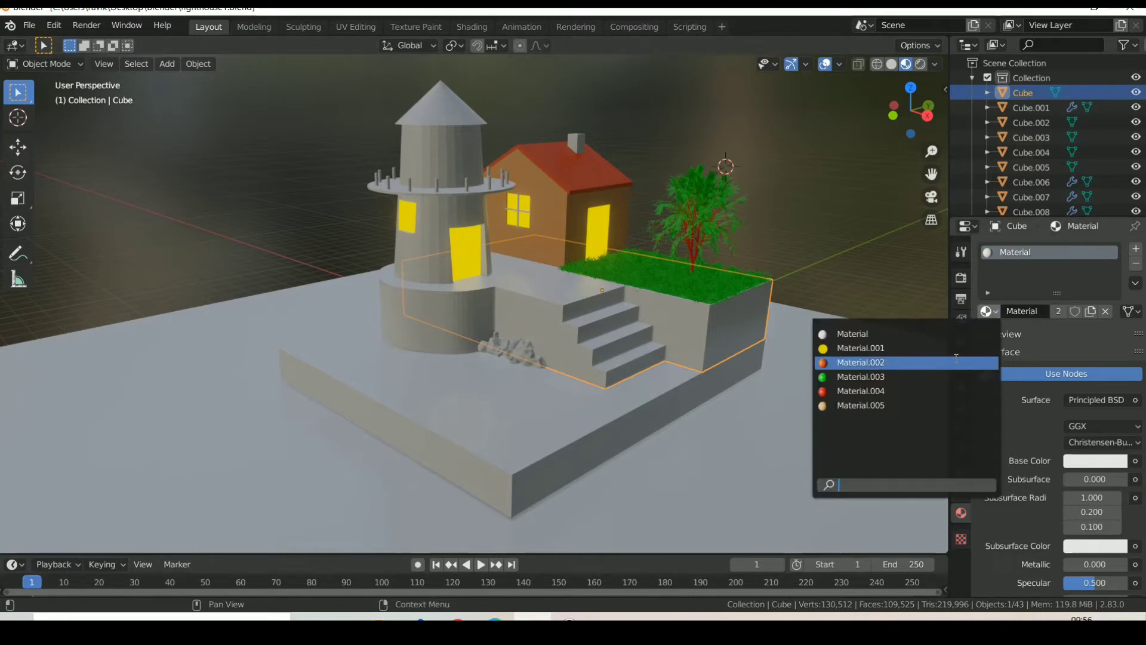
{"action": "left_click", "coordinate": [955, 360]}
{"action": "left_click", "coordinate": [997, 310]}
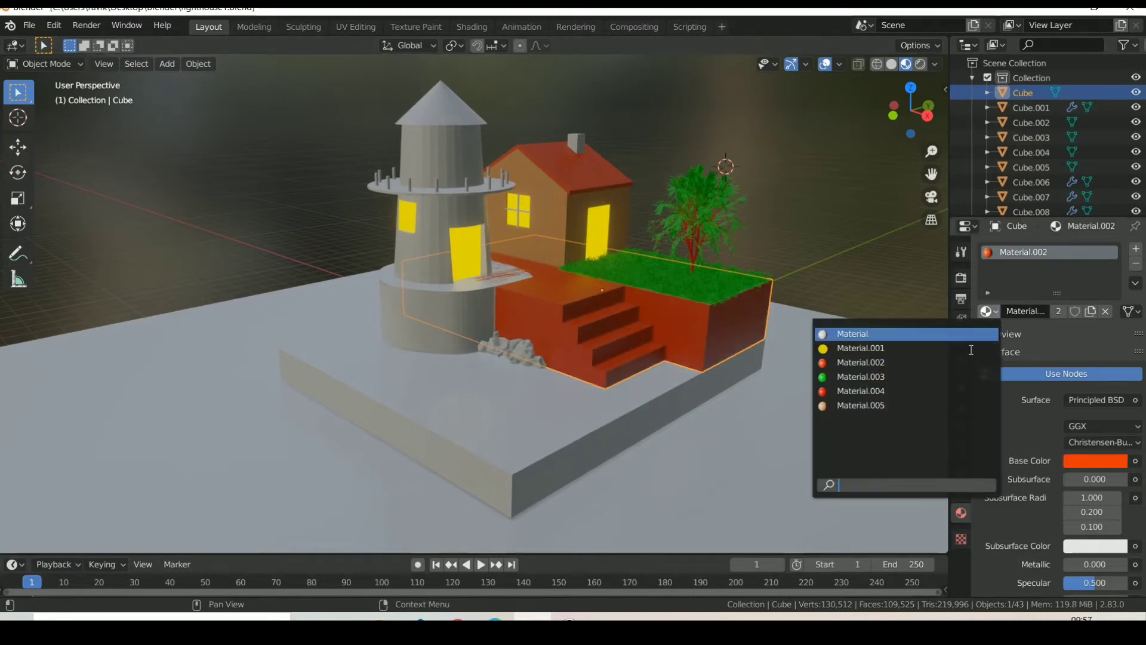
{"action": "left_click", "coordinate": [967, 361]}
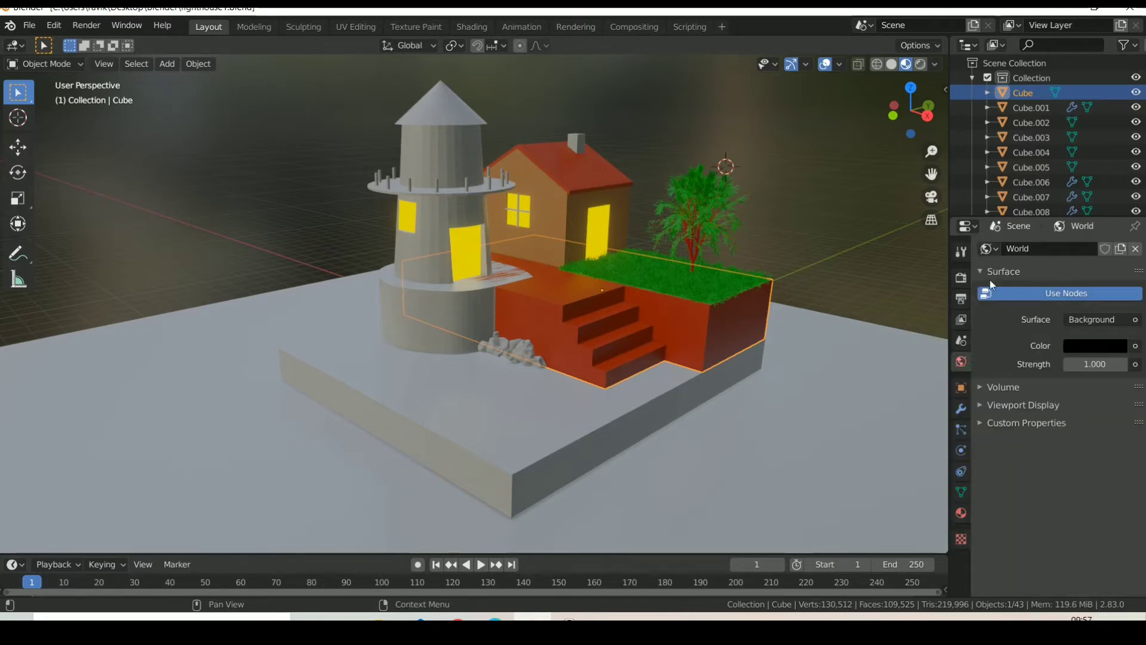
{"action": "left_click", "coordinate": [960, 512]}
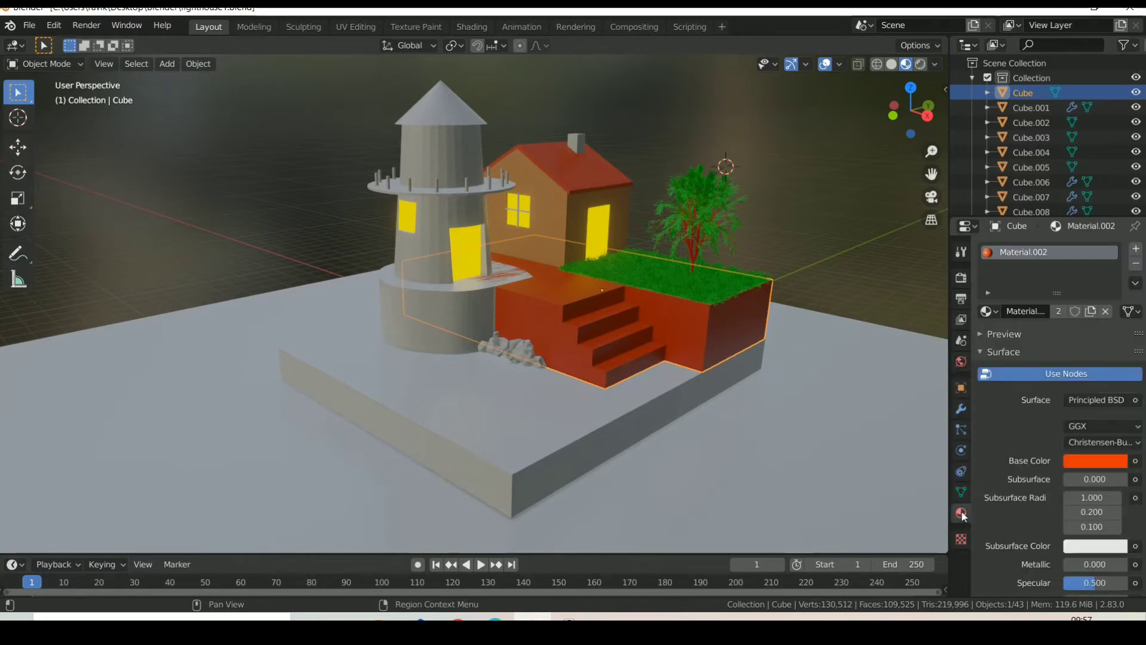
{"action": "left_click", "coordinate": [987, 311]}
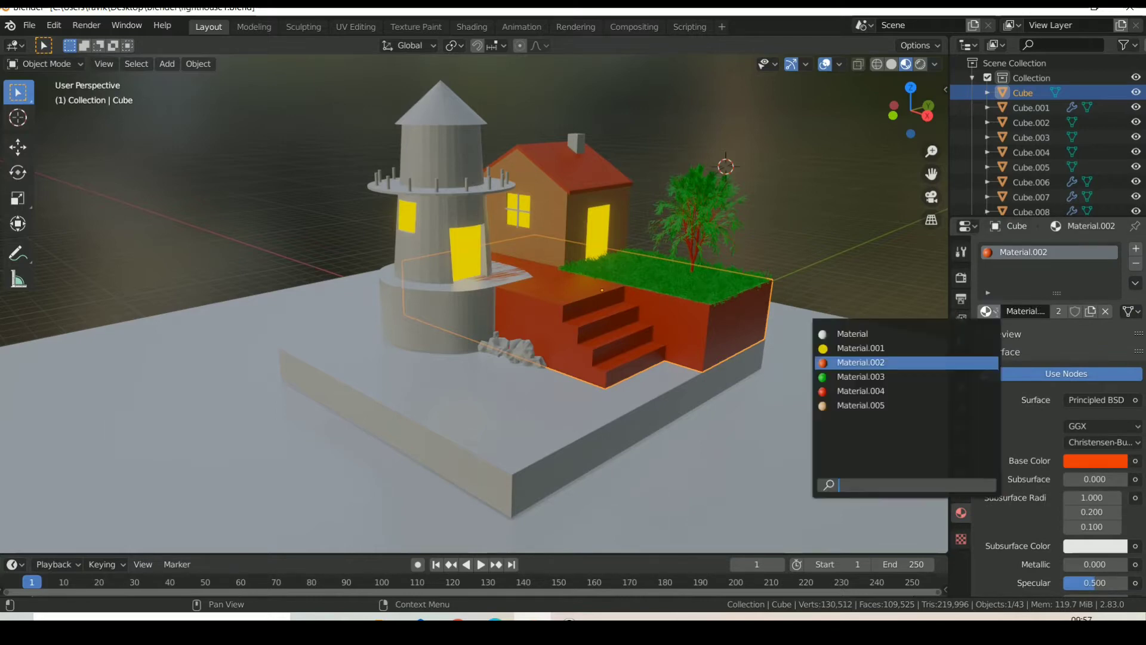
{"action": "left_click", "coordinate": [947, 364]}
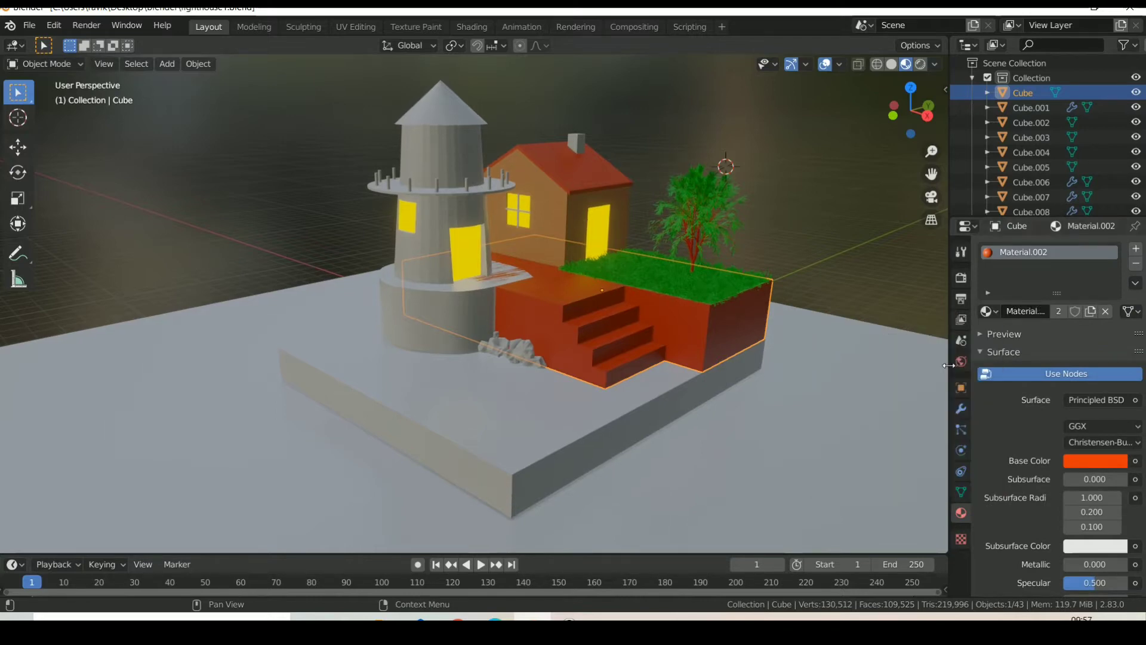
{"action": "left_click", "coordinate": [989, 309]}
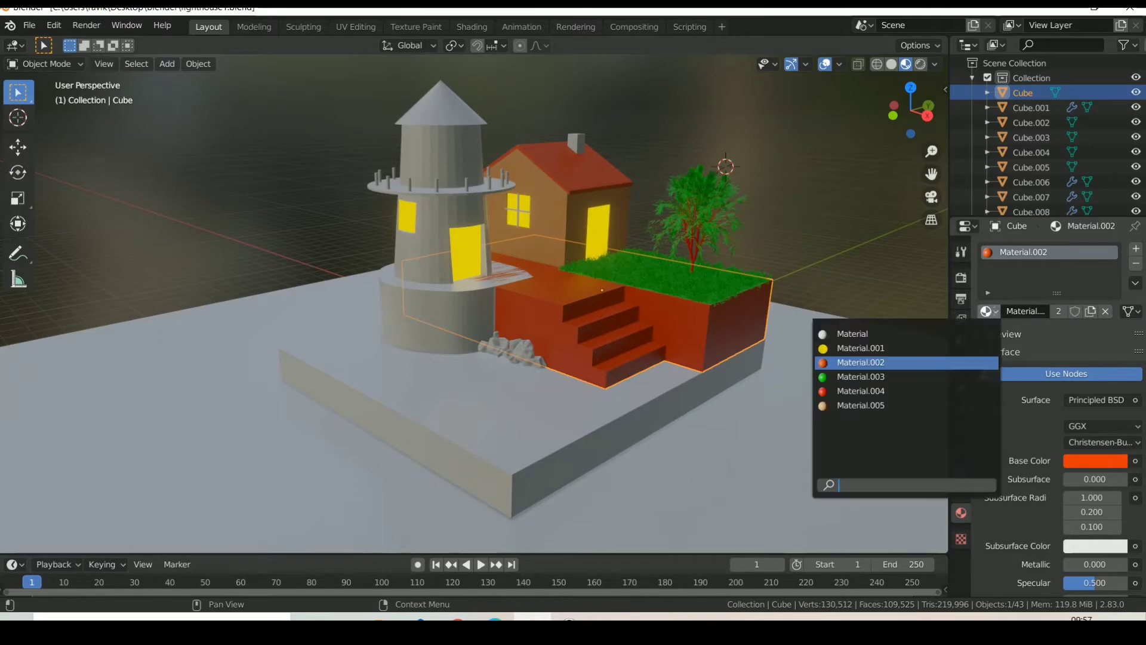
{"action": "left_click", "coordinate": [930, 405]}
{"action": "left_click", "coordinate": [871, 185]}
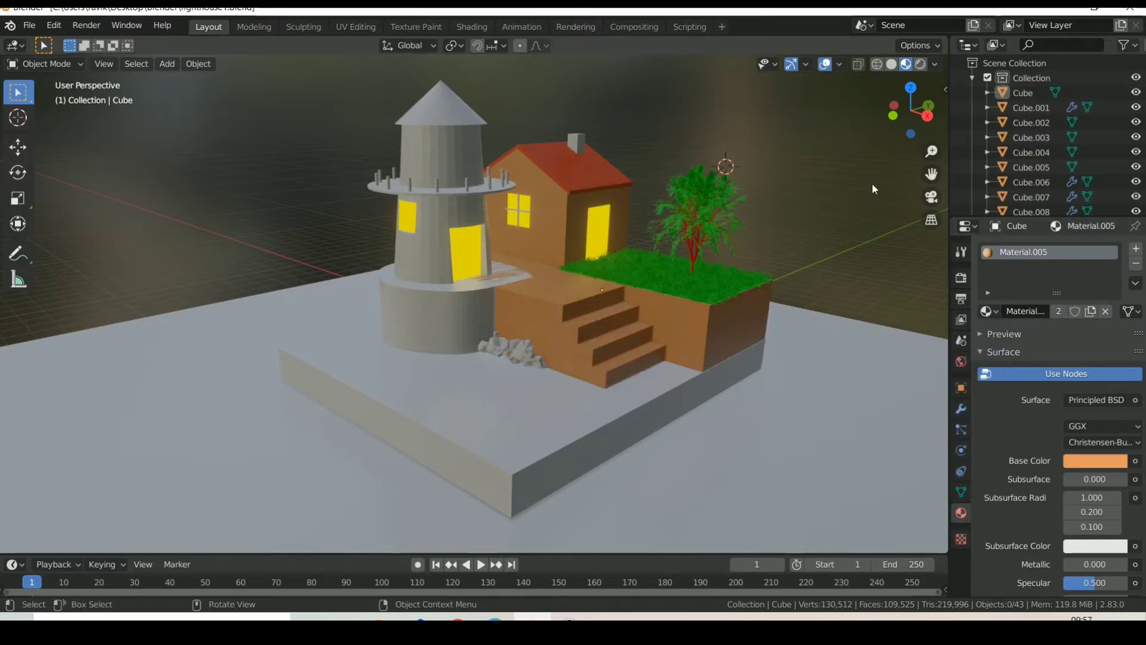
Assign Material.005 to the lighthouse's round base Cube.001
{"action": "left_click", "coordinate": [431, 293]}
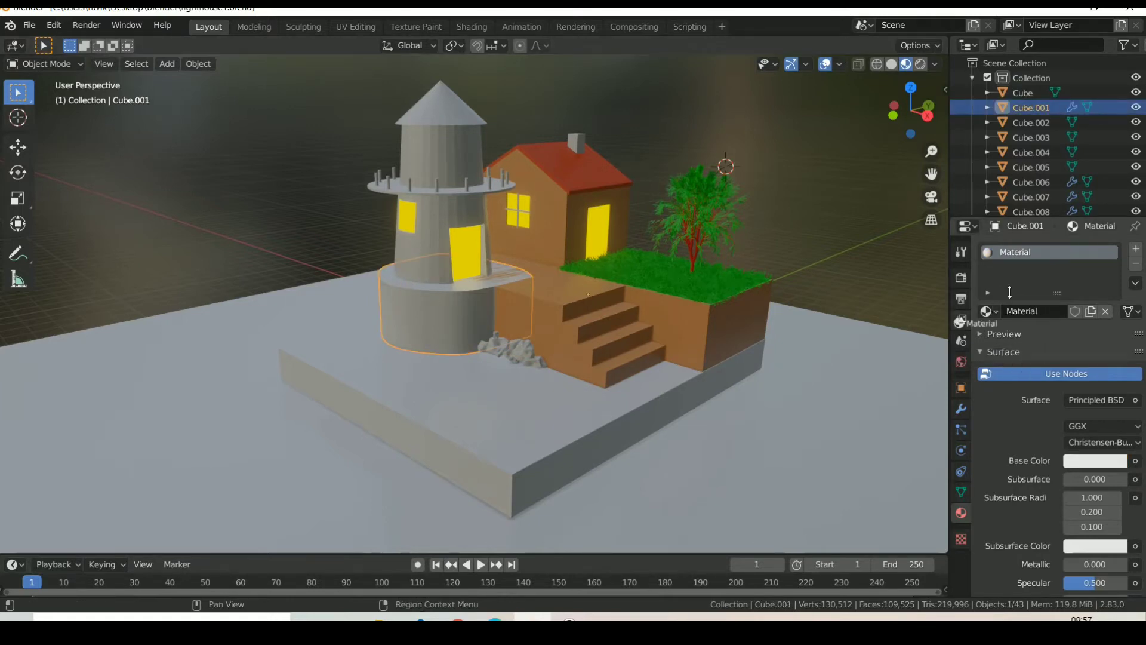
{"action": "left_click", "coordinate": [988, 311]}
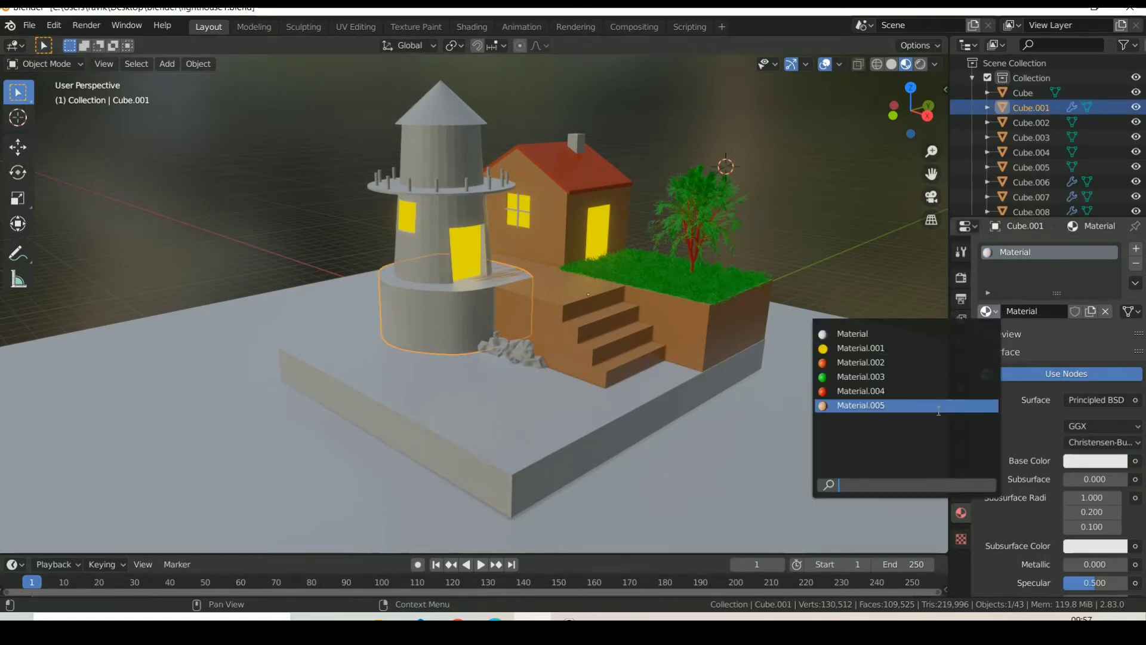
{"action": "left_click", "coordinate": [938, 411]}
{"action": "left_click", "coordinate": [878, 260]}
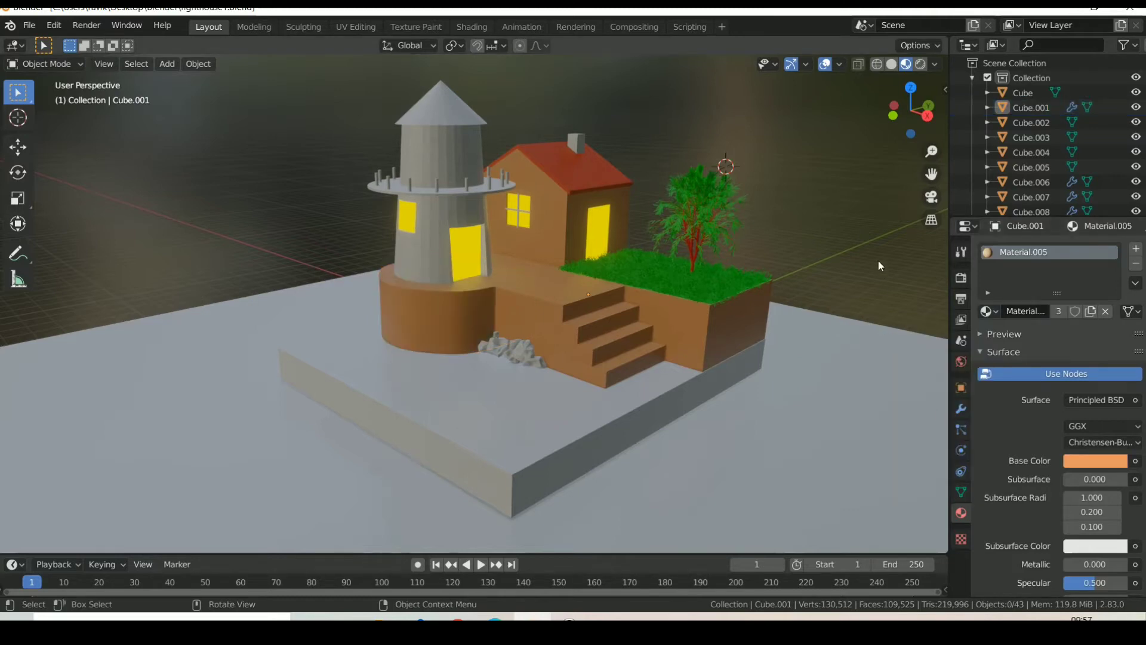
{"action": "left_click", "coordinate": [567, 402]}
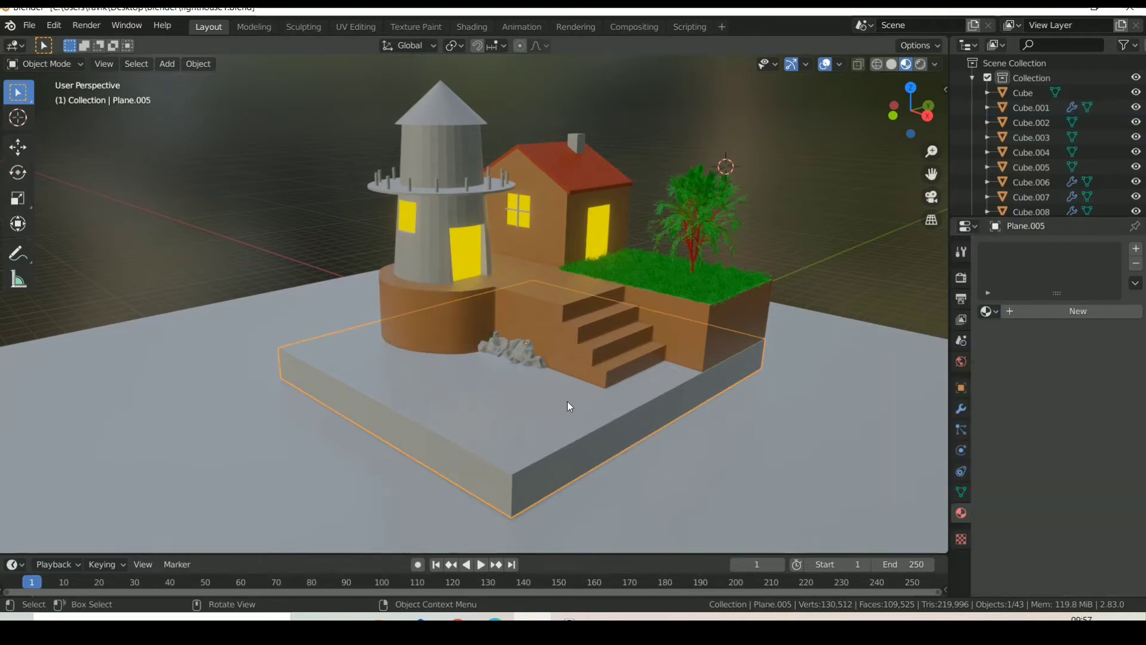
Give the base slab Plane.005 a new dark blue material
{"action": "left_click", "coordinate": [1101, 312]}
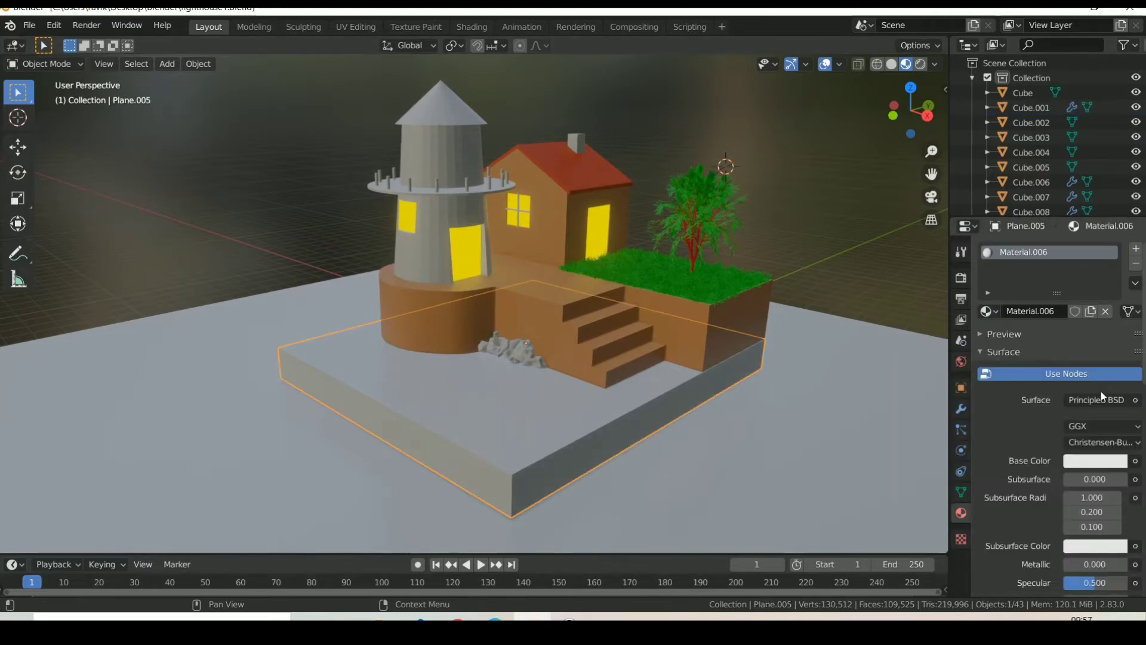
{"action": "left_click", "coordinate": [1100, 464]}
{"action": "mouse_move", "coordinate": [1073, 287]}
{"action": "left_mouse_down"}
{"action": "mouse_move", "coordinate": [1093, 270]}
{"action": "mouse_move", "coordinate": [1115, 328]}
{"action": "left_mouse_up"}
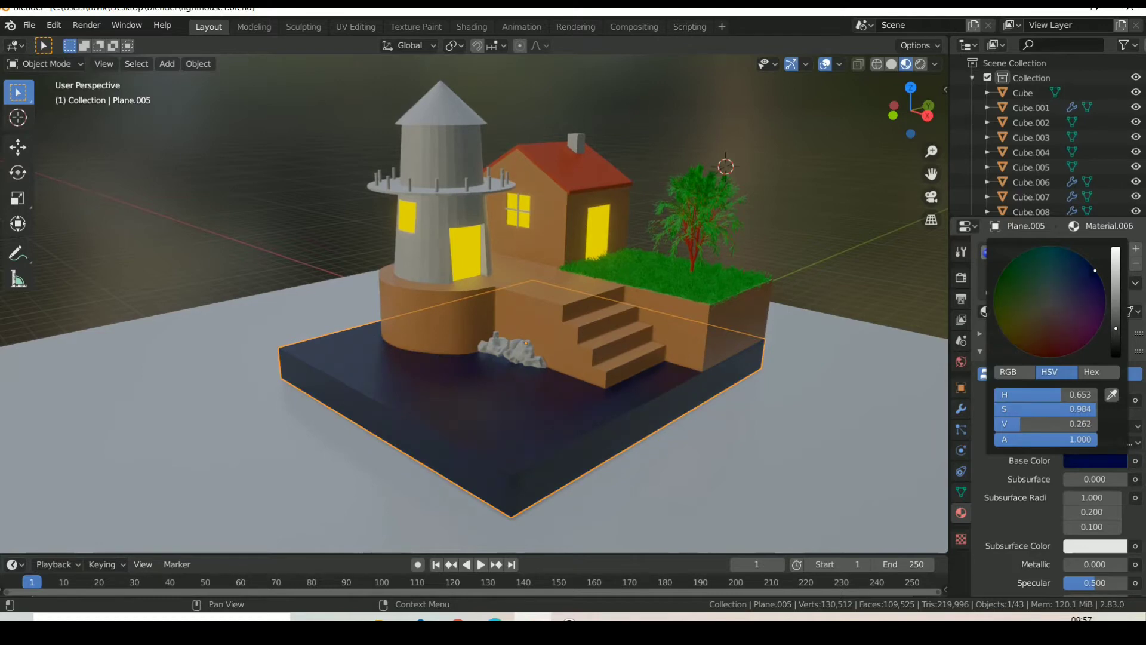
{"action": "left_click", "coordinate": [832, 246]}
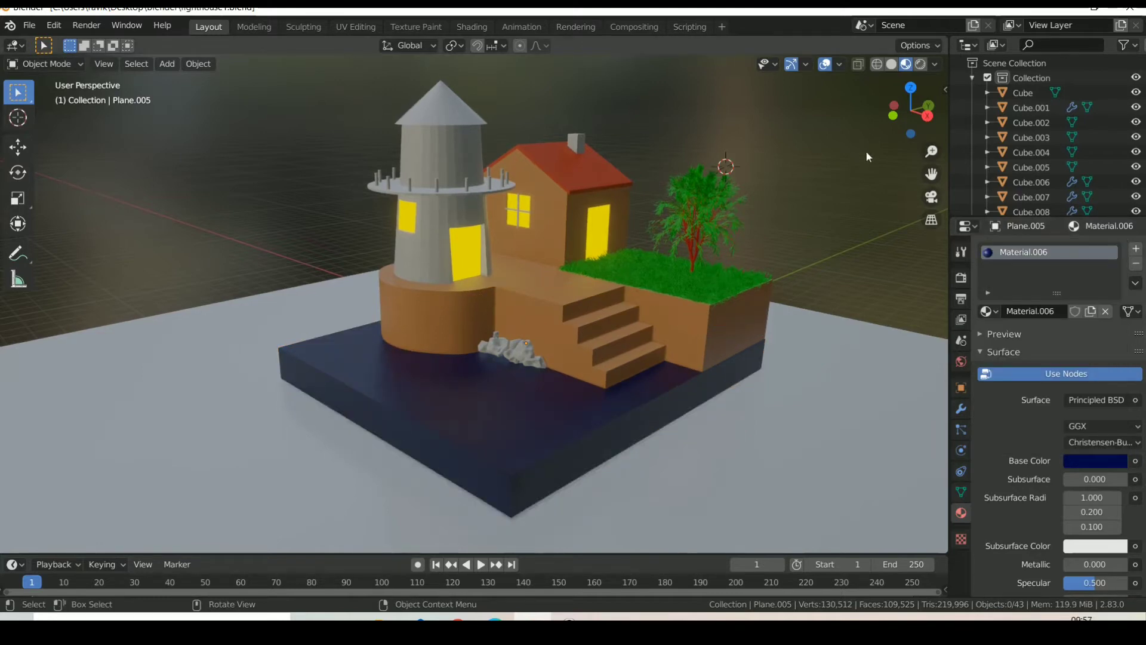
Give the chimney Cube.017 a new red base colour
{"action": "left_click_drag", "start_coordinate": [904, 109], "coordinate": [902, 111]}
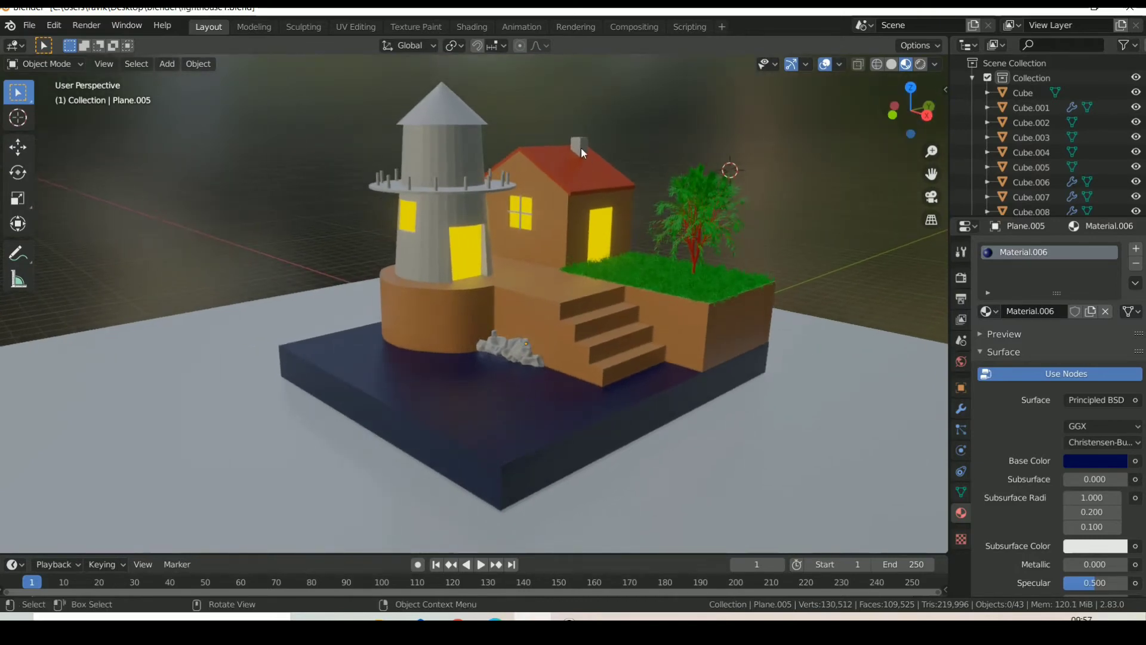
{"action": "left_click", "coordinate": [581, 148]}
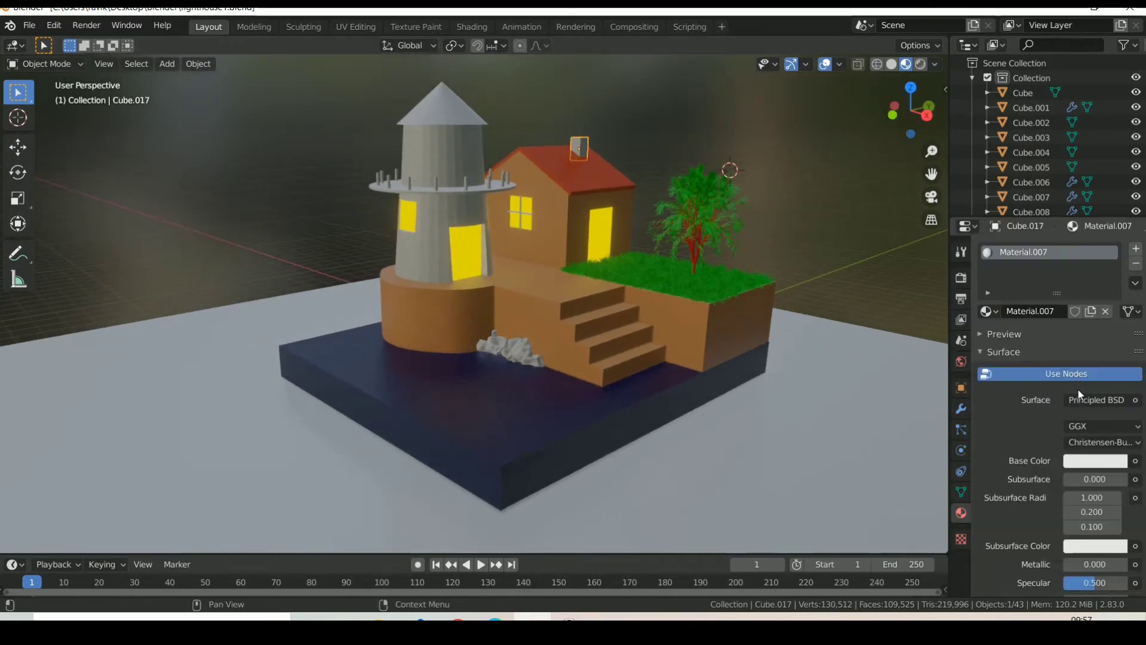
{"action": "left_click", "coordinate": [1089, 459]}
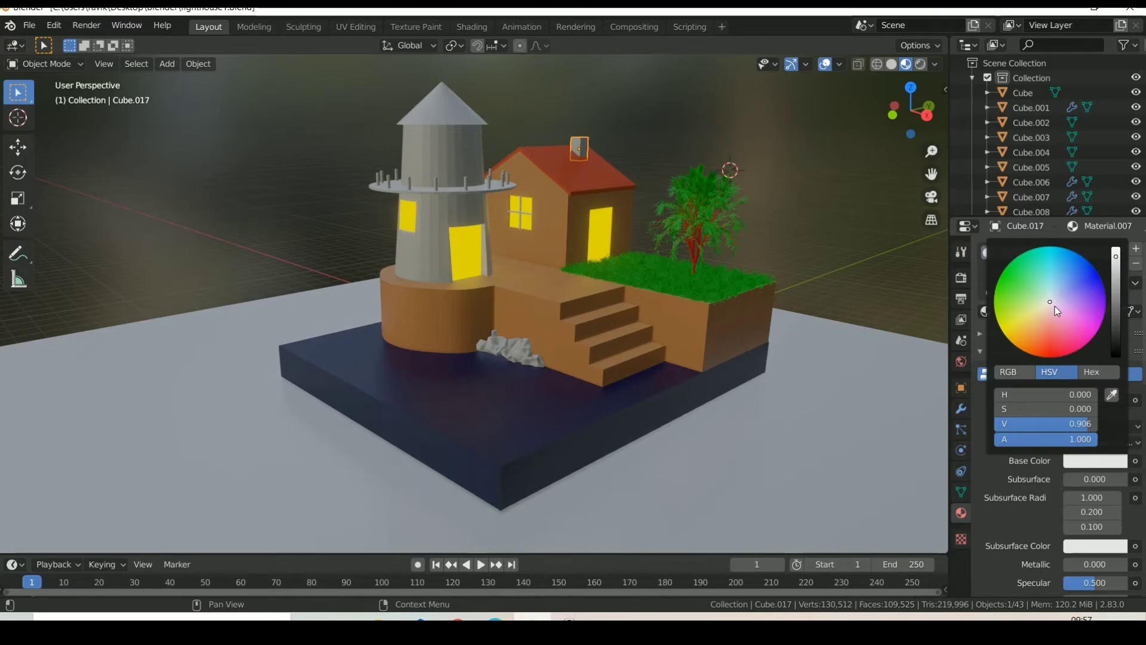
{"action": "mouse_move", "coordinate": [1056, 310]}
{"action": "left_mouse_down"}
{"action": "mouse_move", "coordinate": [1042, 356]}
{"action": "mouse_move", "coordinate": [1056, 356]}
{"action": "left_mouse_up"}
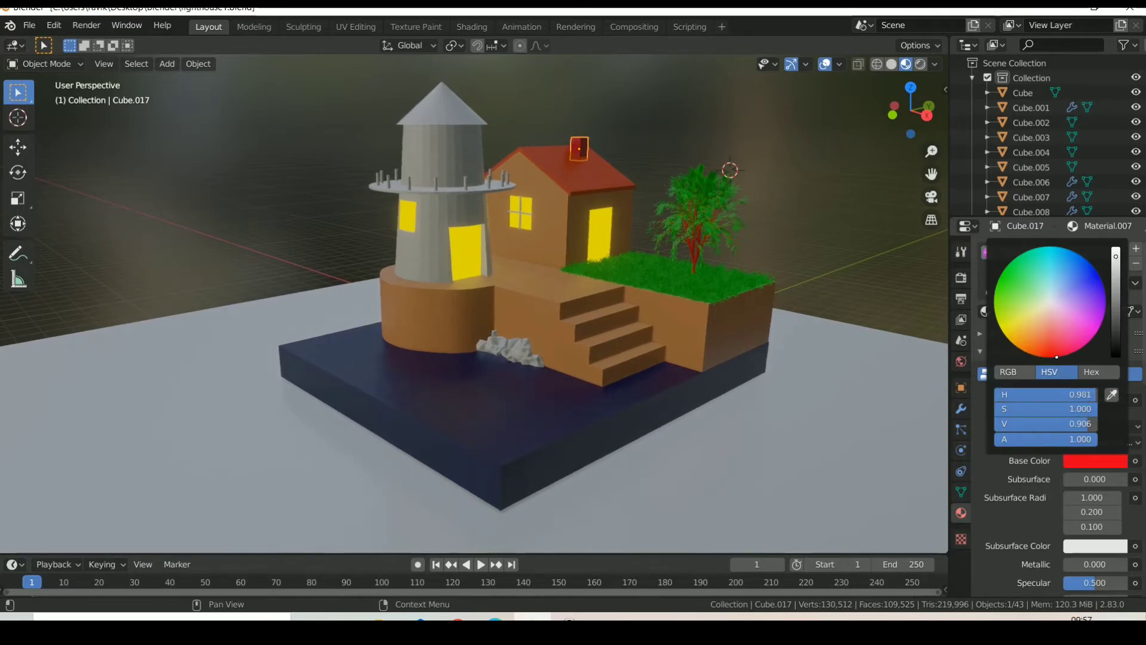
{"action": "left_click", "coordinate": [789, 92]}
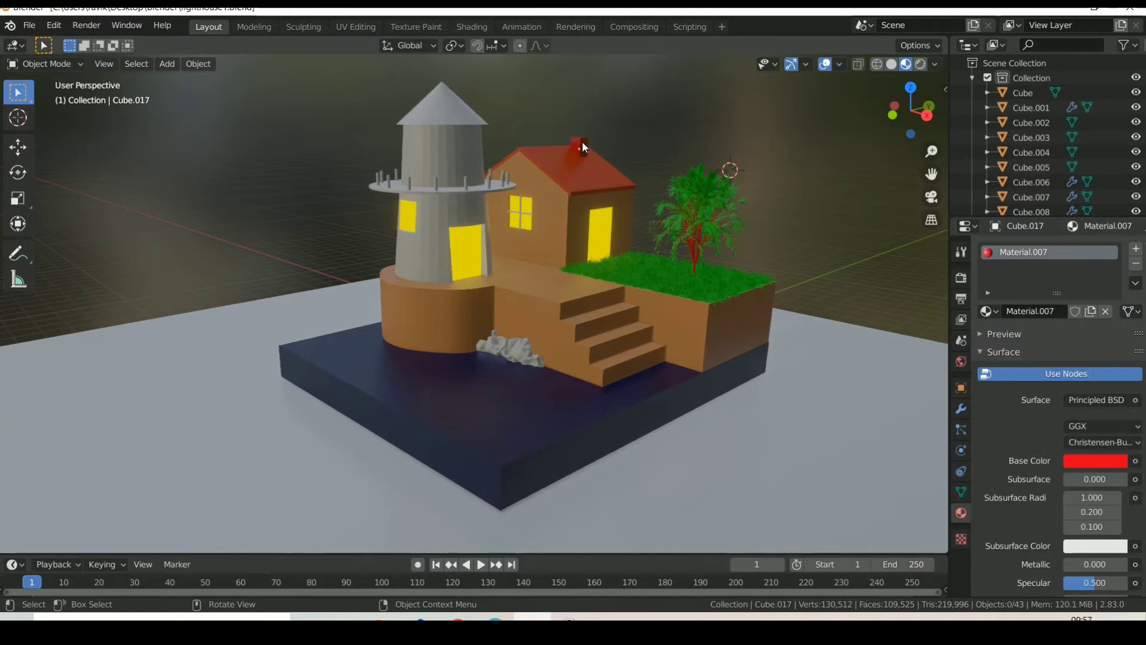
{"action": "left_click", "coordinate": [445, 224]}
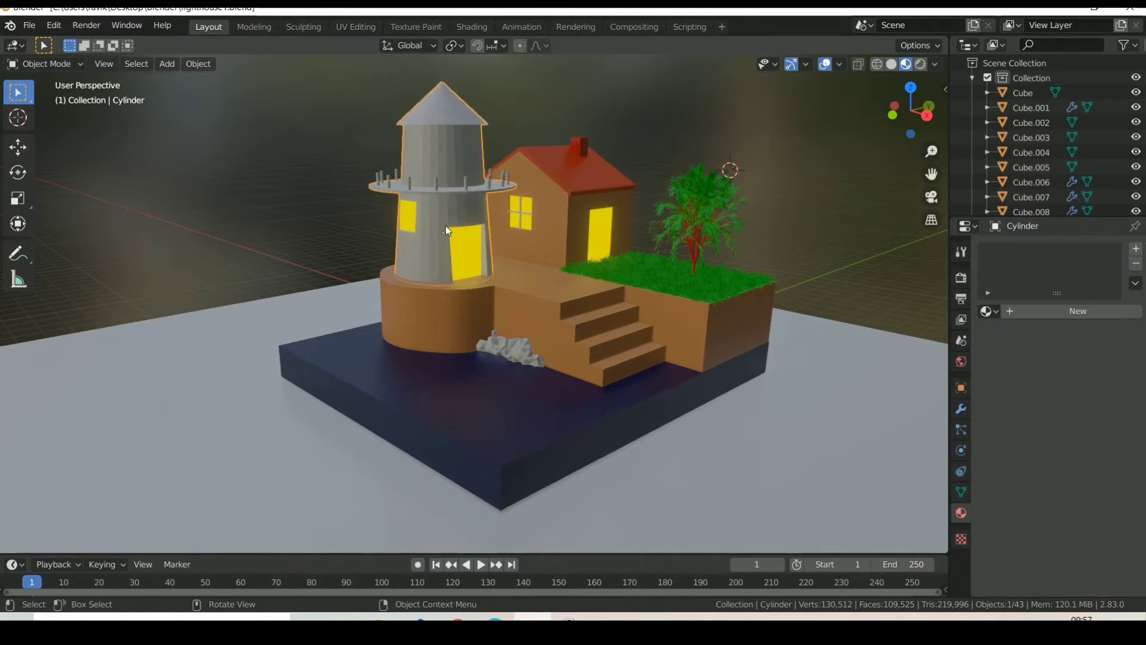
Select all faces of the lighthouse's cone roof in face mode with X-ray
{"action": "key", "text": "Tab"}
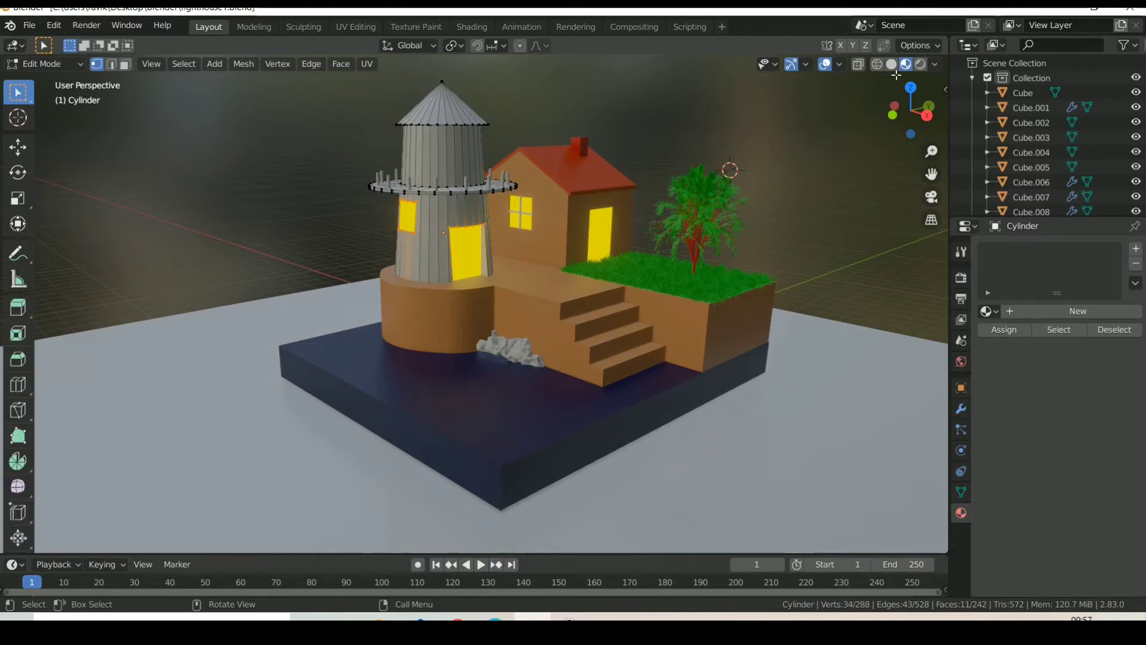
{"action": "left_click", "coordinate": [875, 66]}
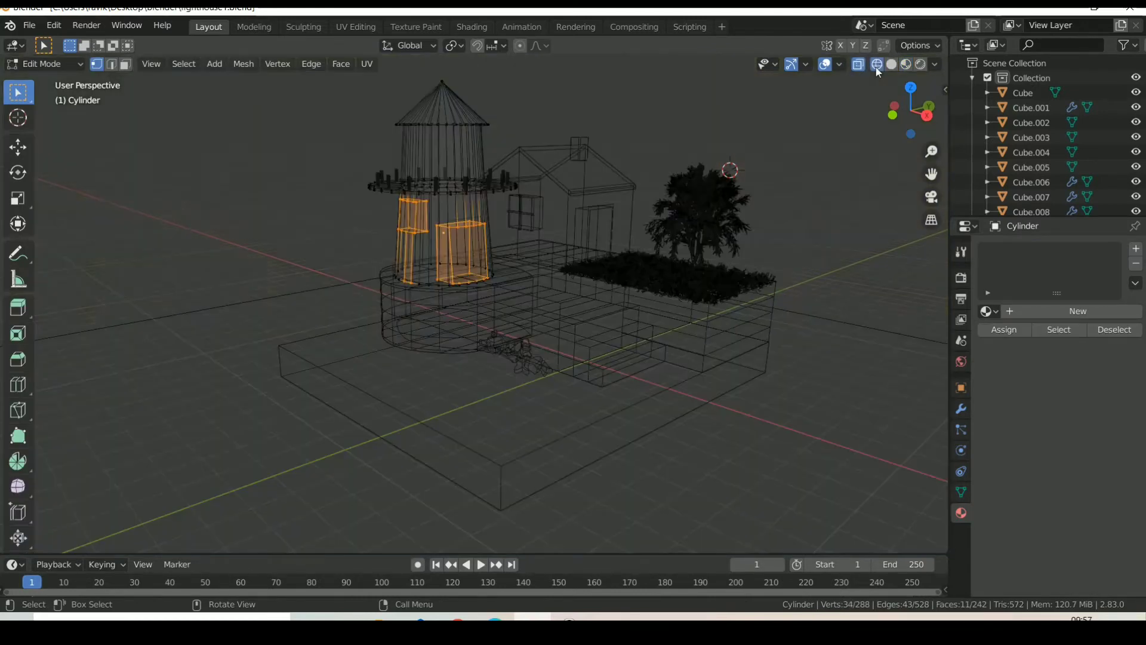
{"action": "left_click", "coordinate": [893, 65]}
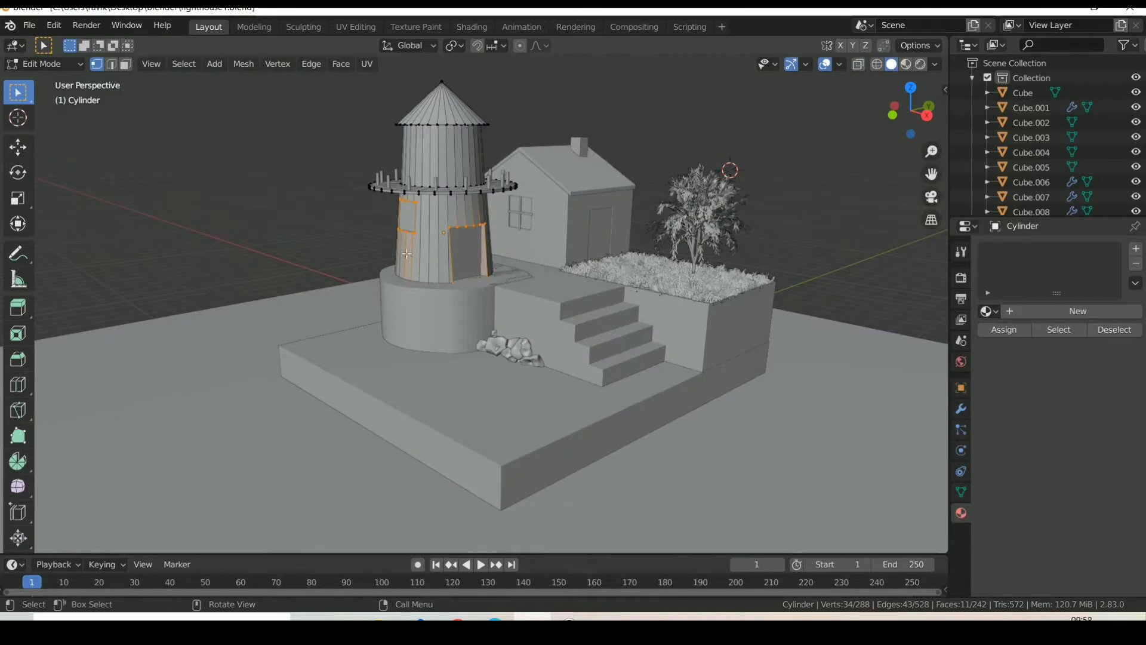
{"action": "left_click_drag", "start_coordinate": [390, 90], "coordinate": [531, 124]}
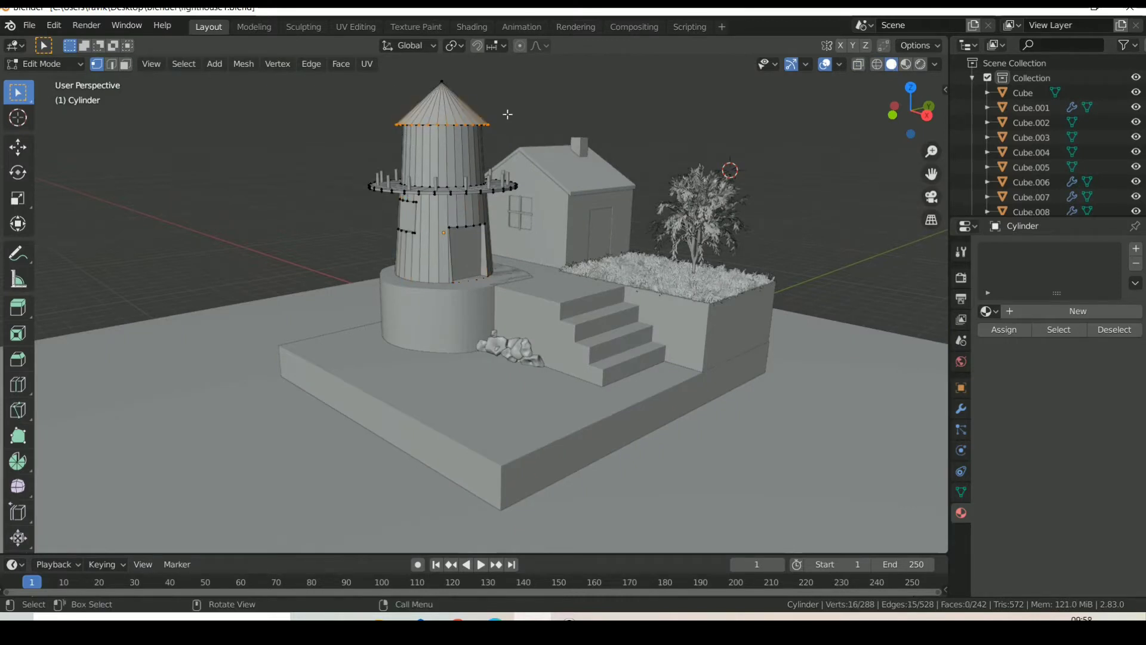
{"action": "key", "text": "3"}
{"action": "left_click_drag", "start_coordinate": [377, 87], "coordinate": [523, 124]}
{"action": "left_click", "coordinate": [876, 64]}
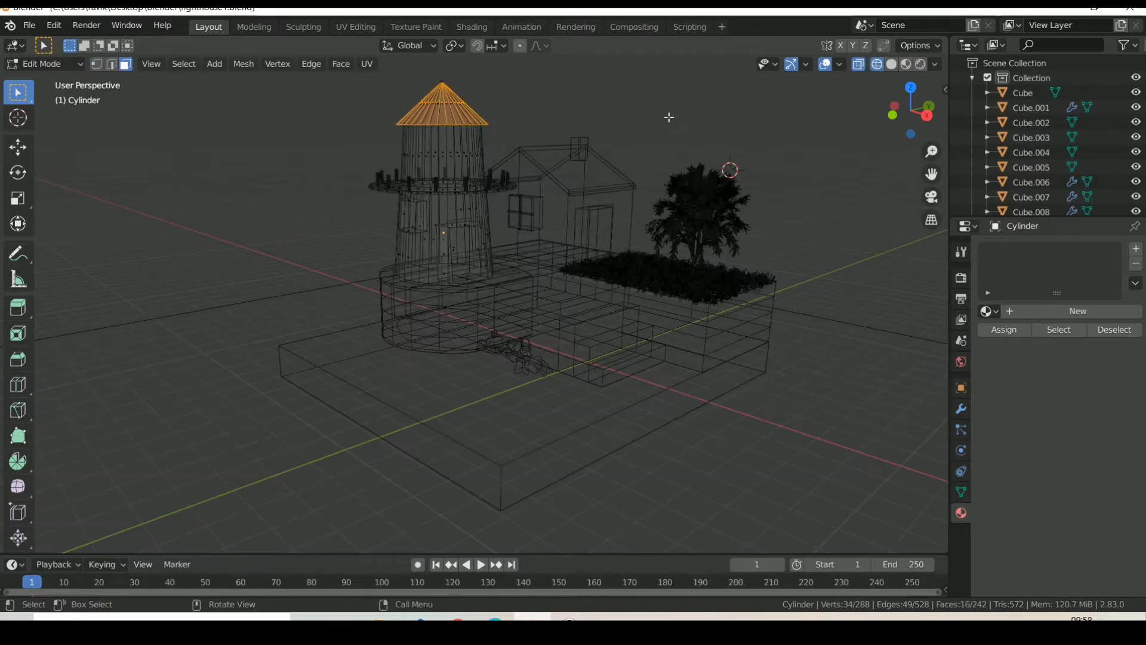
{"action": "left_click_drag", "start_coordinate": [382, 91], "coordinate": [550, 118]}
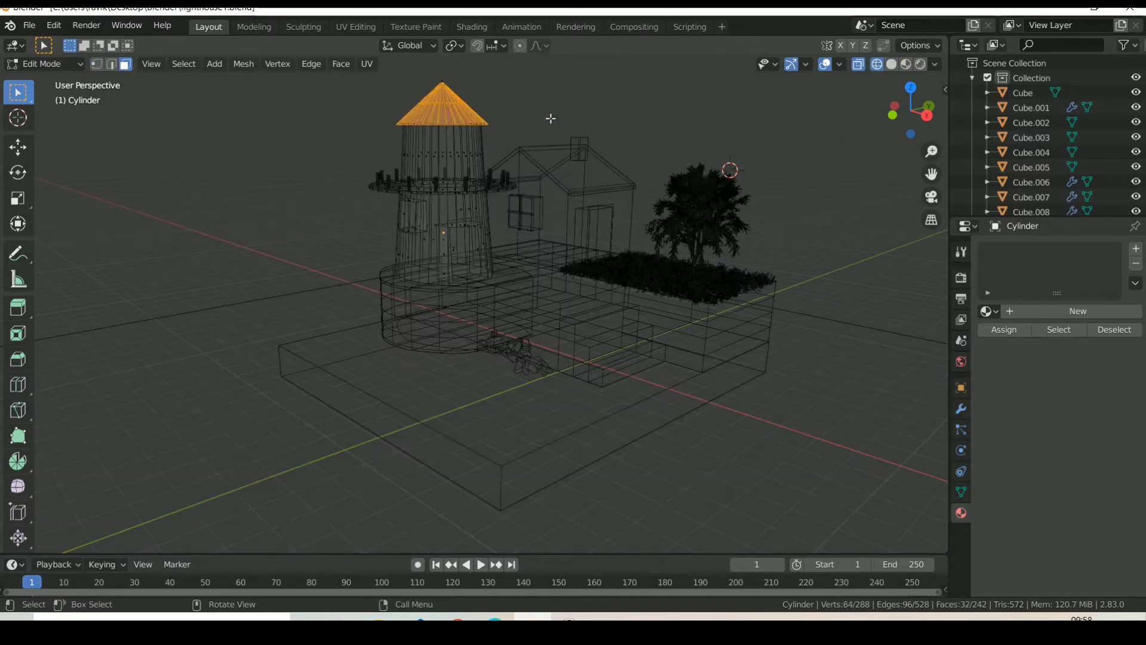
Assign the red Material.004 to the cone roof and add an empty material slot
{"action": "left_click", "coordinate": [1062, 313]}
{"action": "left_click", "coordinate": [997, 314]}
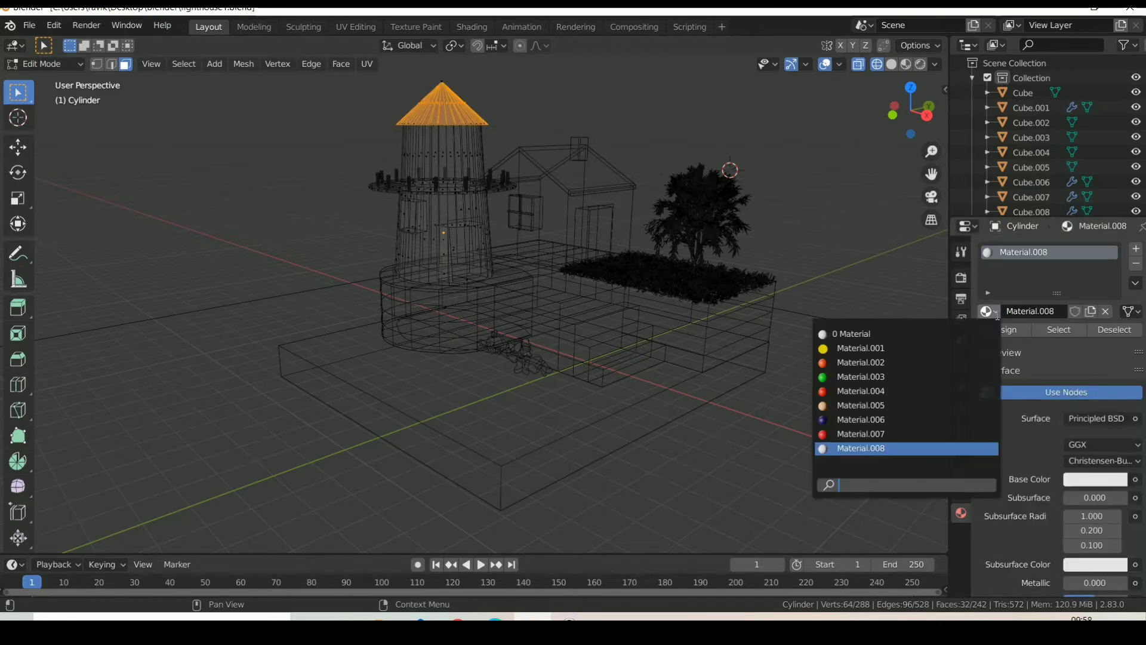
{"action": "left_click", "coordinate": [979, 391]}
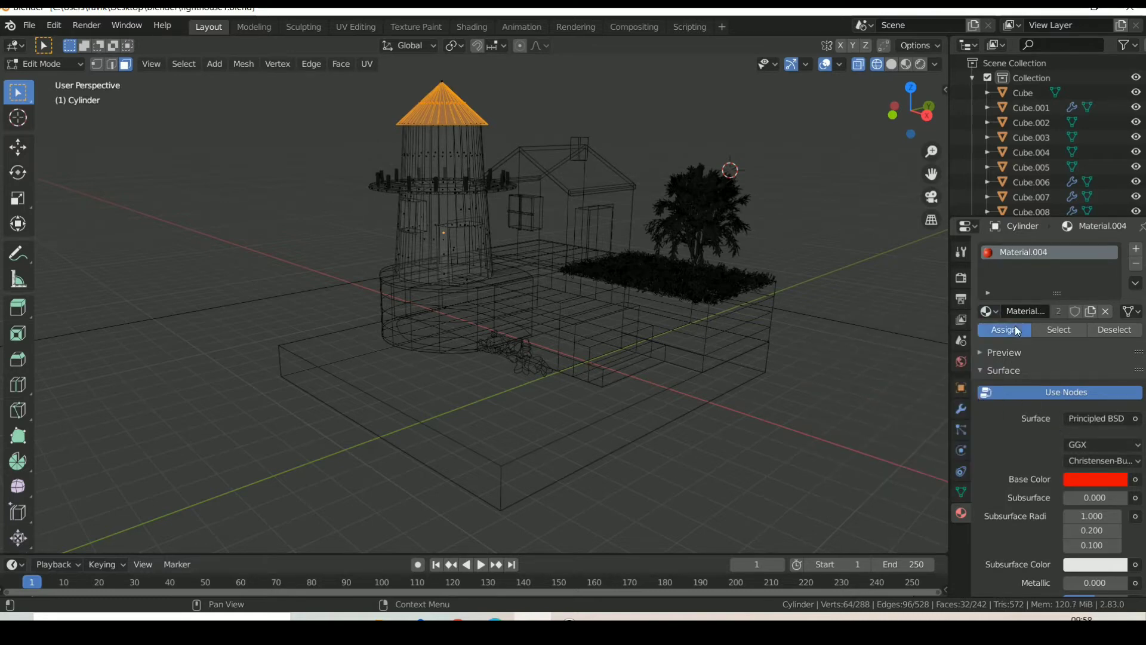
{"action": "left_click", "coordinate": [1136, 250]}
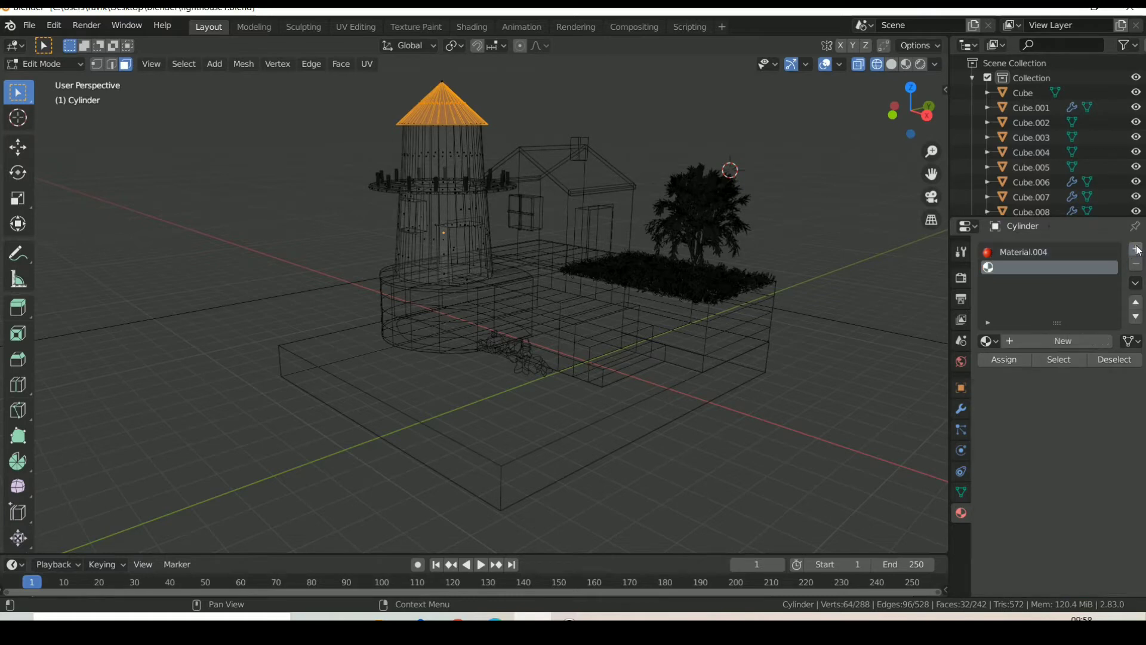
Box-select the lighthouse's balcony ring faces from the Right Ortho view
{"action": "left_click", "coordinate": [707, 89]}
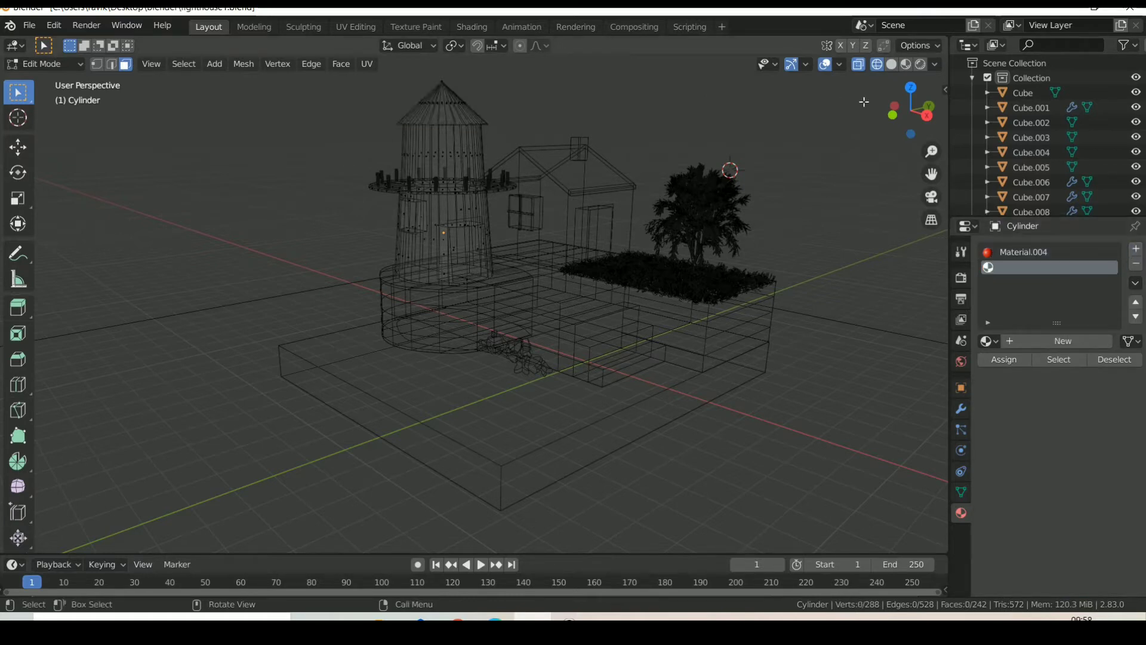
{"action": "left_click", "coordinate": [922, 114]}
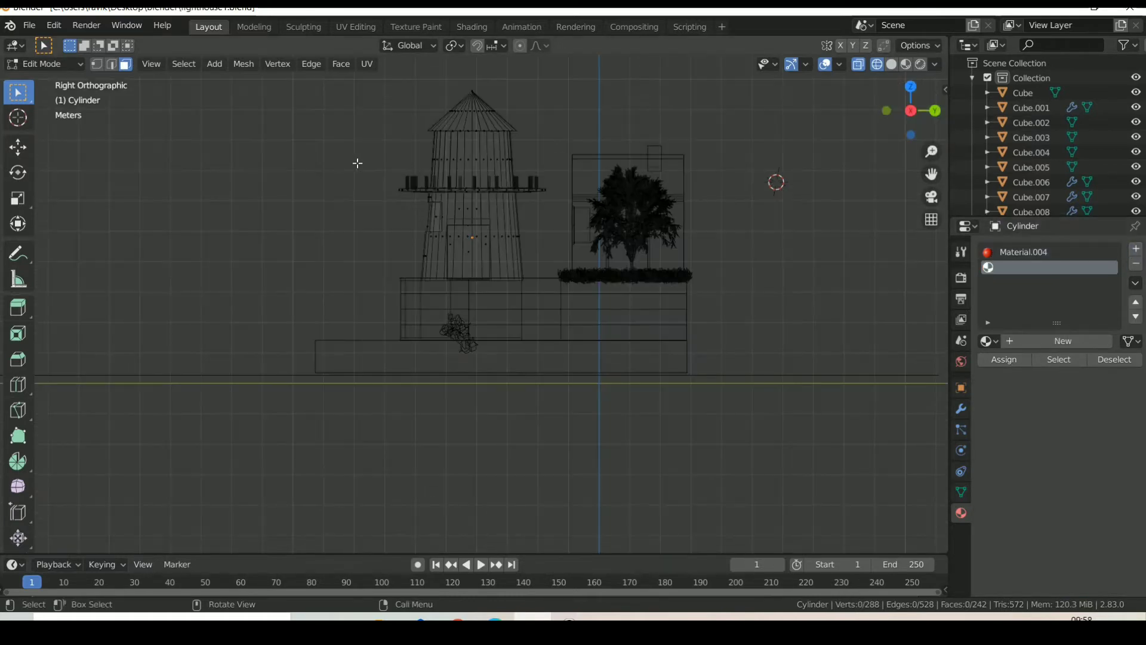
{"action": "left_click_drag", "start_coordinate": [380, 189], "coordinate": [568, 191]}
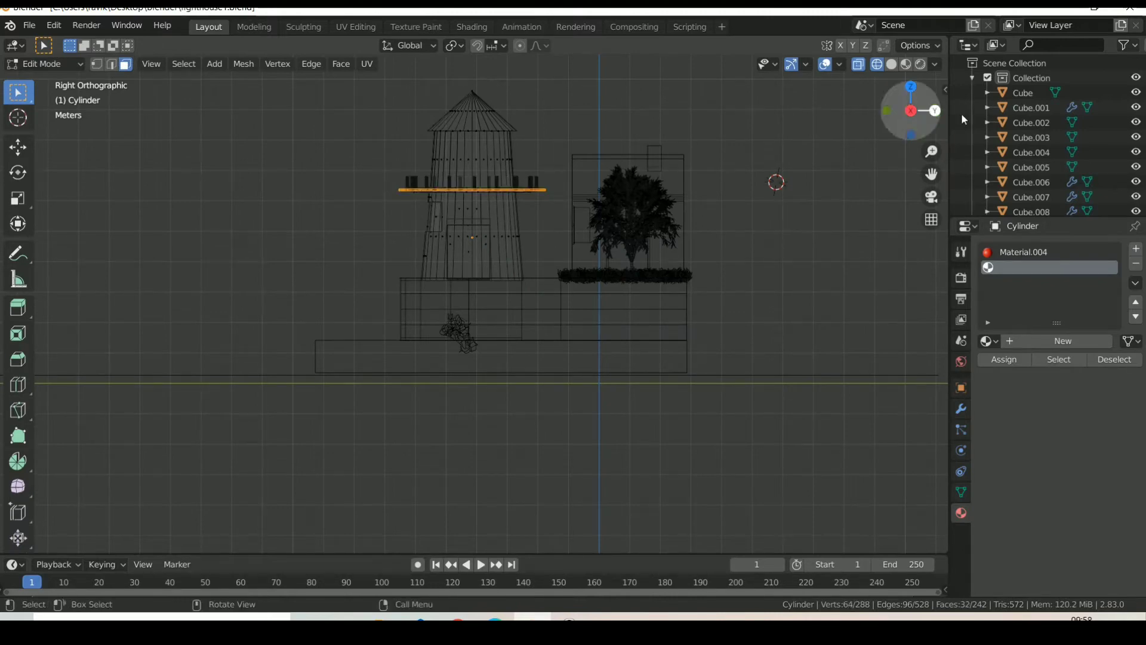
{"action": "mouse_move", "coordinate": [907, 107]}
{"action": "left_mouse_down"}
{"action": "mouse_move", "coordinate": [883, 105]}
{"action": "mouse_move", "coordinate": [877, 119]}
{"action": "mouse_move", "coordinate": [895, 113]}
{"action": "left_mouse_up"}
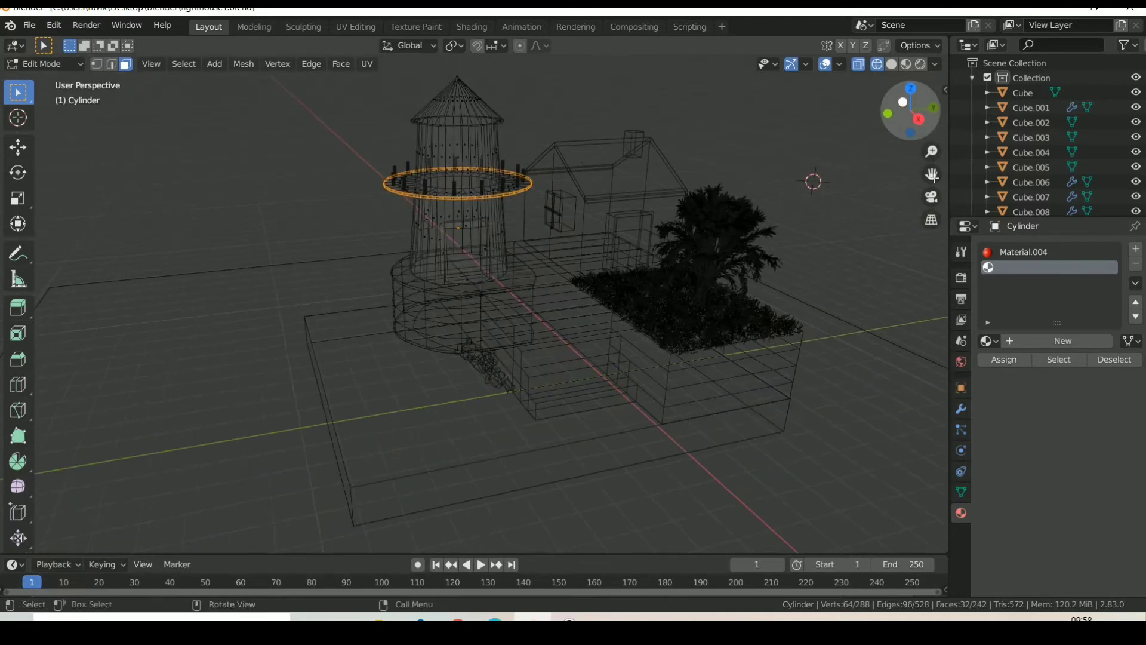
Create black Material.009 and assign it to the balcony ring faces
{"action": "left_click", "coordinate": [1012, 345]}
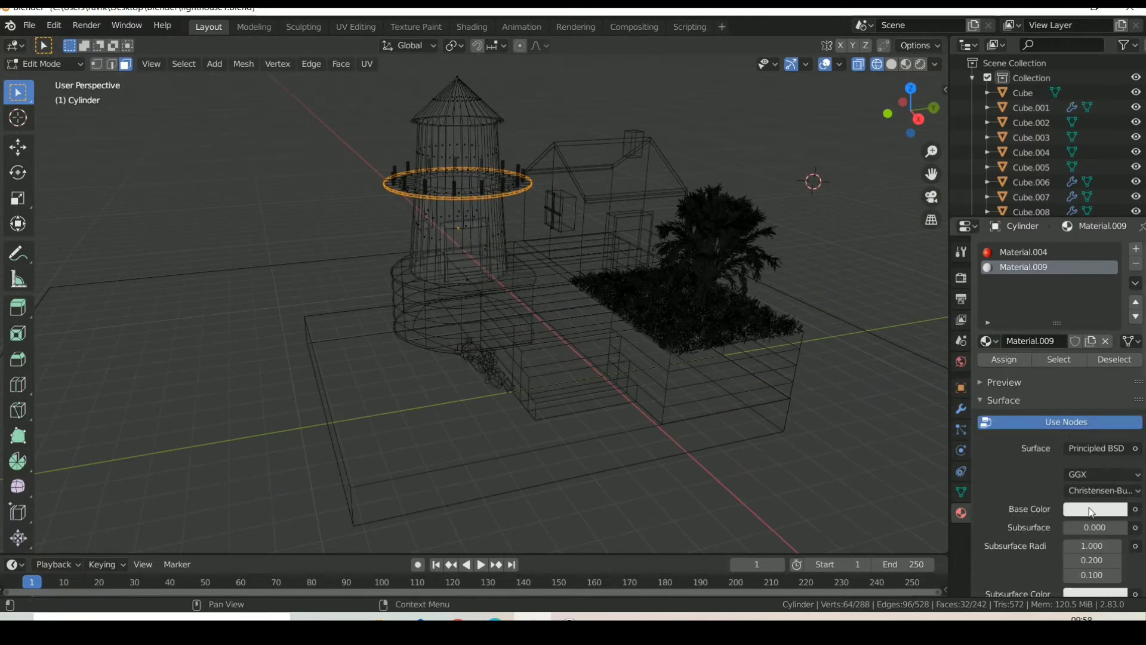
{"action": "left_click", "coordinate": [1092, 509]}
{"action": "left_click_drag", "start_coordinate": [1116, 305], "coordinate": [1115, 403]}
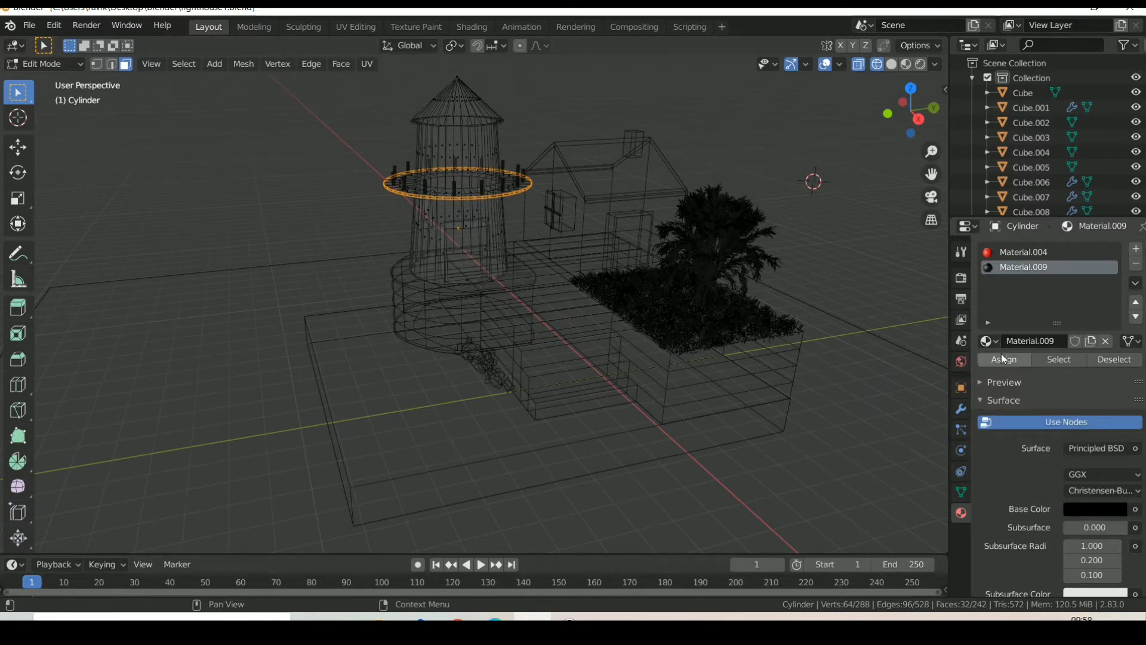
{"action": "left_click", "coordinate": [1003, 358]}
{"action": "left_click", "coordinate": [834, 219]}
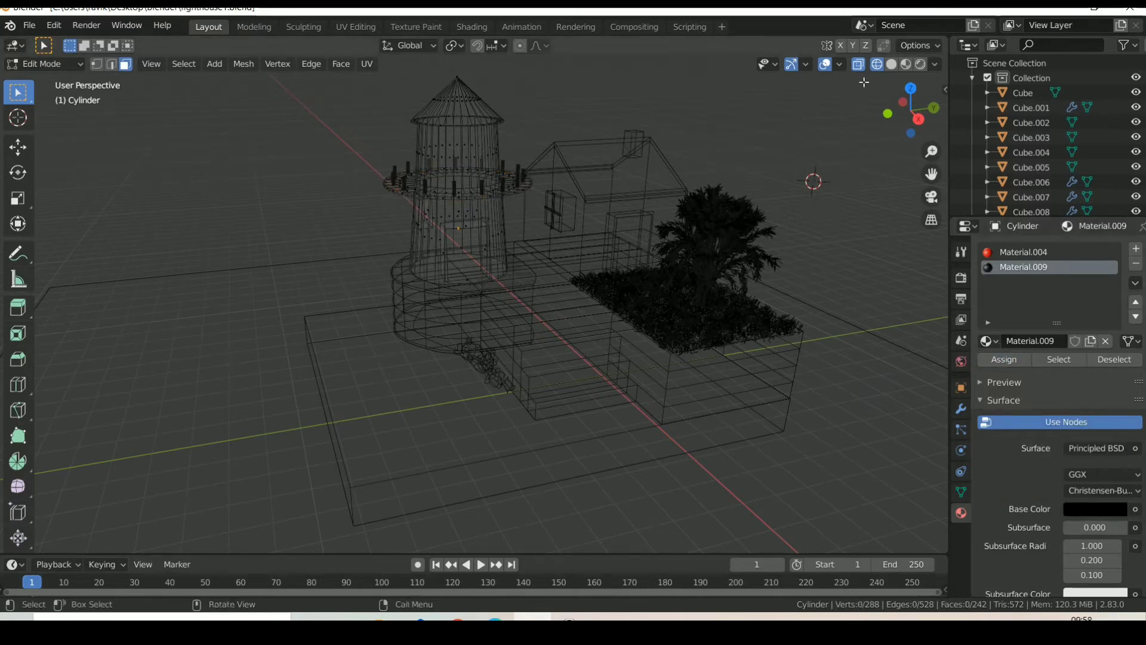
{"action": "left_click", "coordinate": [894, 62]}
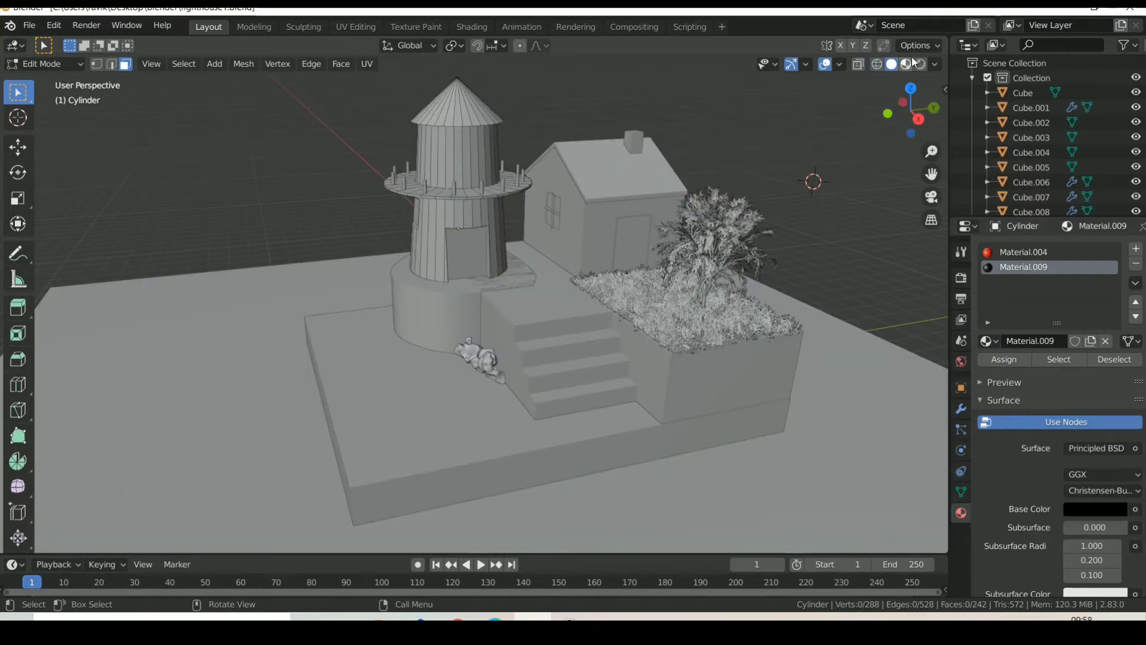
Box-select every balcony ring face in wireframe, including its top surface
{"action": "left_click", "coordinate": [908, 64]}
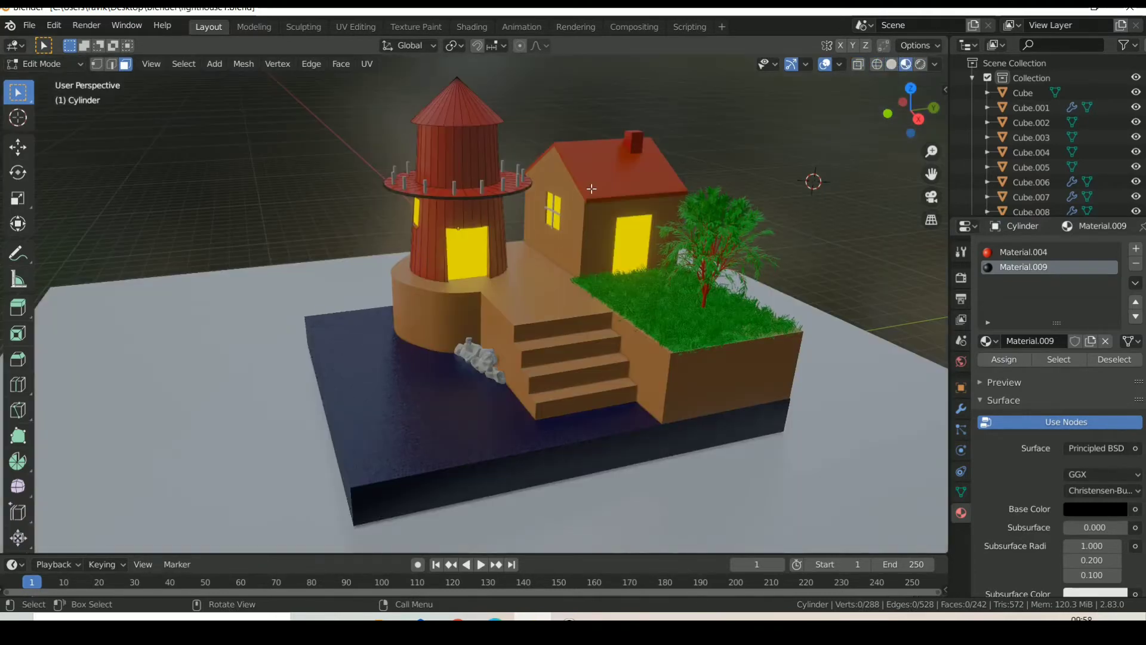
{"action": "left_click", "coordinate": [465, 194]}
{"action": "left_click", "coordinate": [918, 118]}
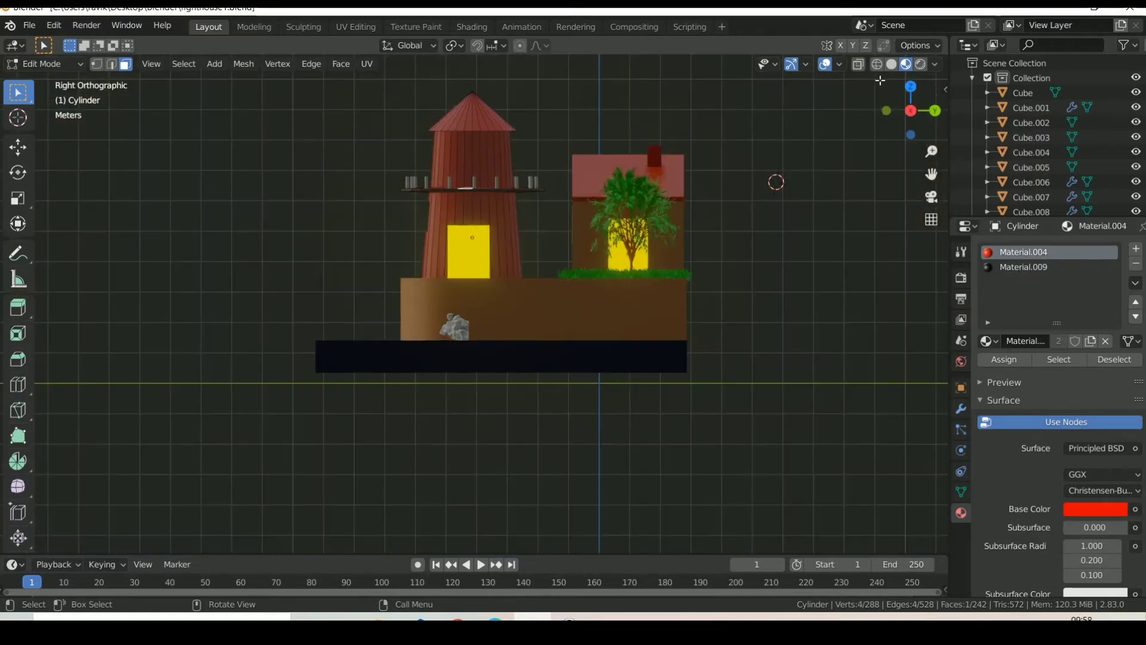
{"action": "key", "text": "alt+a"}
{"action": "left_click", "coordinate": [395, 184], "text": "alt"}
{"action": "key", "text": "ctrl+l"}
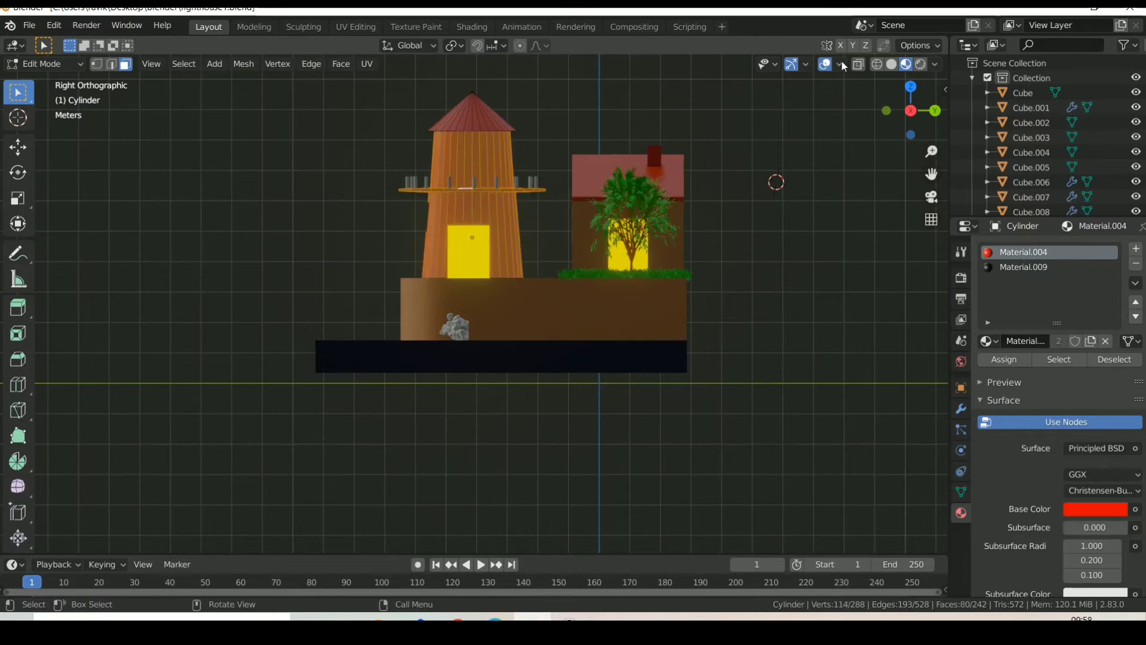
{"action": "left_click", "coordinate": [877, 64]}
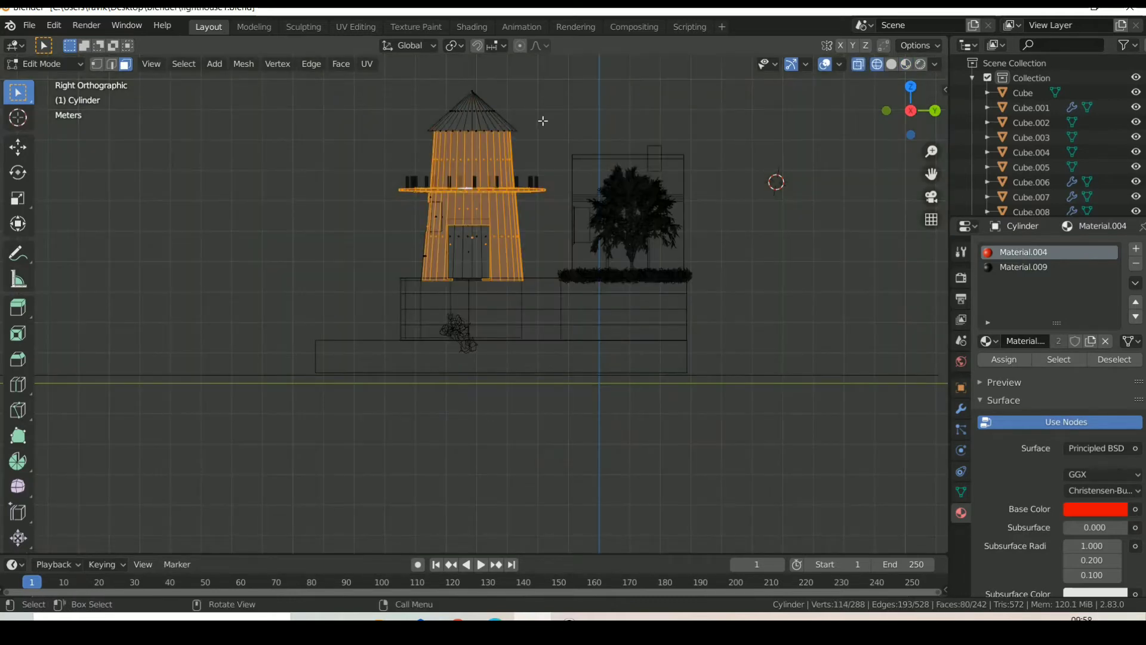
{"action": "left_click", "coordinate": [543, 120]}
{"action": "left_click_drag", "start_coordinate": [385, 183], "coordinate": [564, 190]}
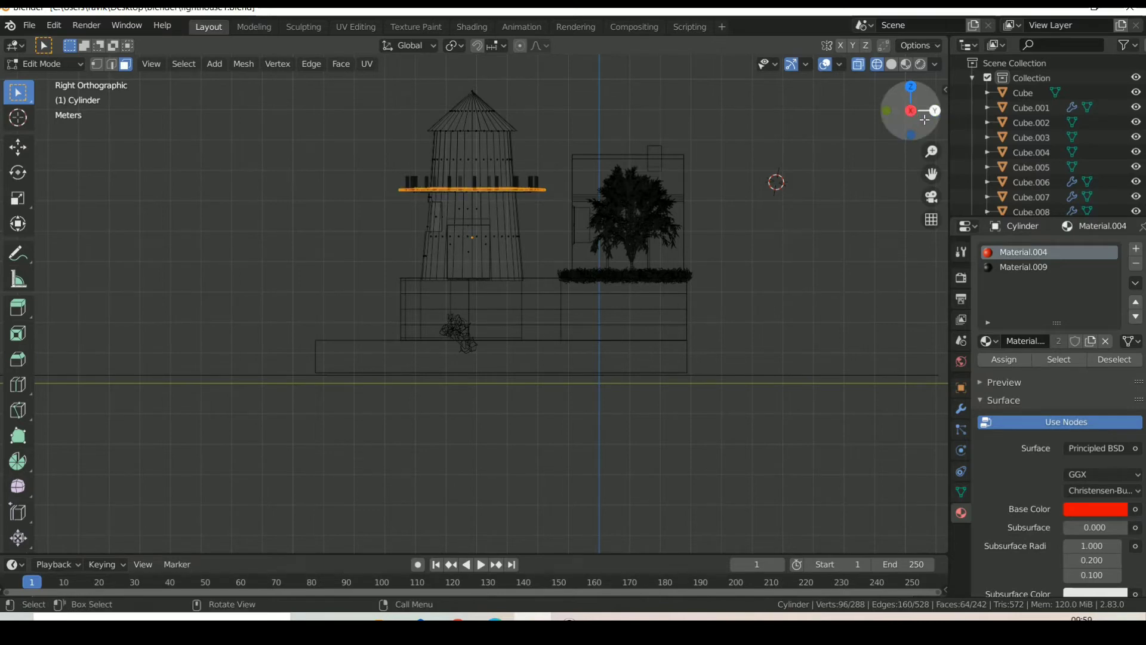
{"action": "middle_click_drag", "start_coordinate": [564, 190], "coordinate": [603, 250]}
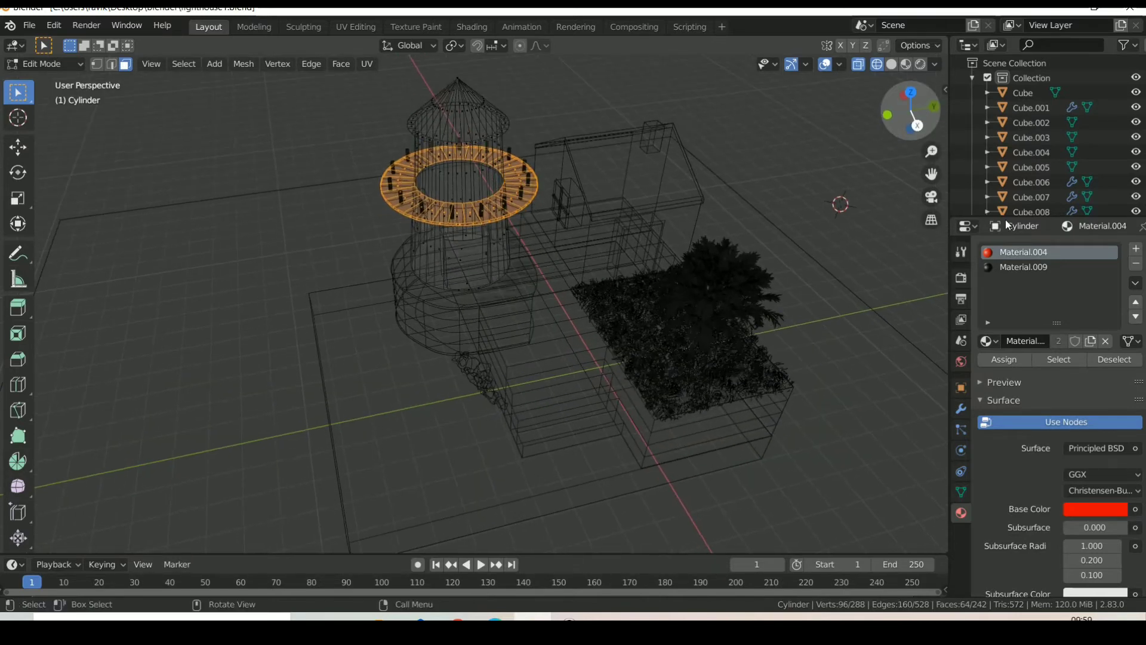
Assign the black Material.009 slot to the ring and check it in Material Preview
{"action": "left_click", "coordinate": [1065, 269]}
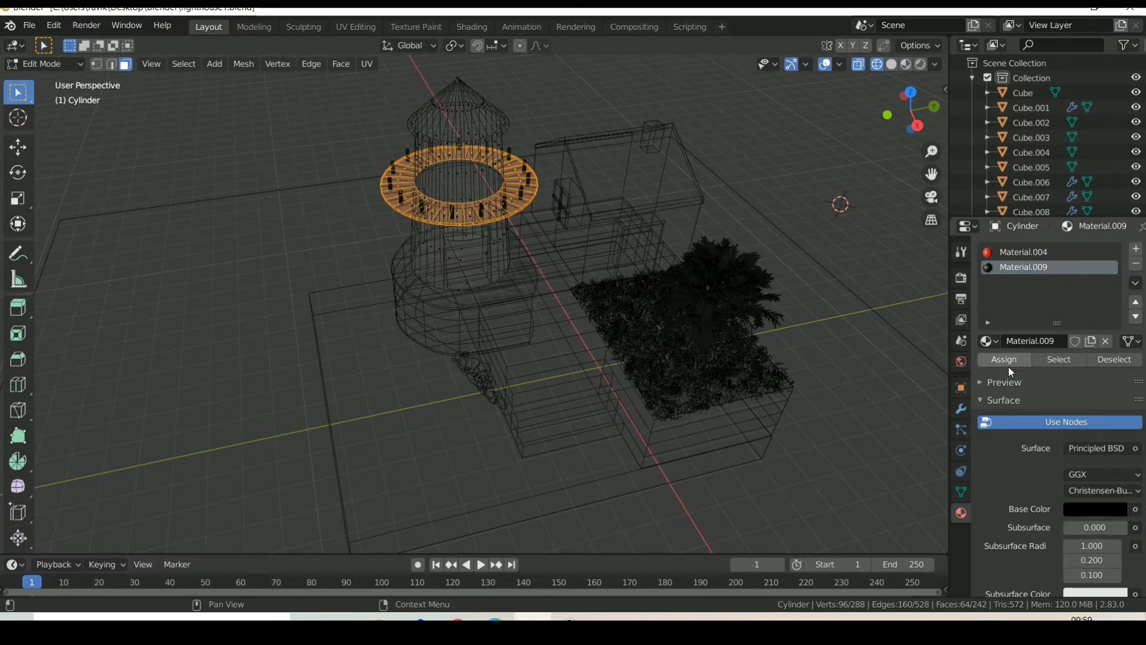
{"action": "left_click", "coordinate": [791, 156]}
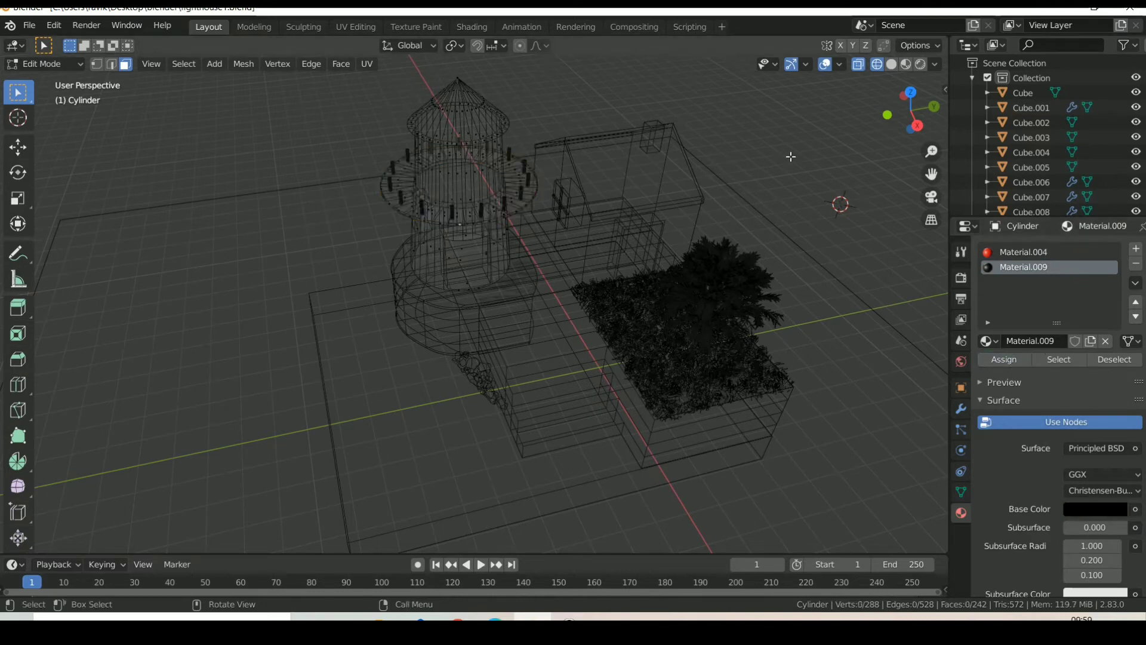
{"action": "left_click", "coordinate": [905, 64]}
{"action": "left_click_drag", "start_coordinate": [931, 103], "coordinate": [714, 100]}
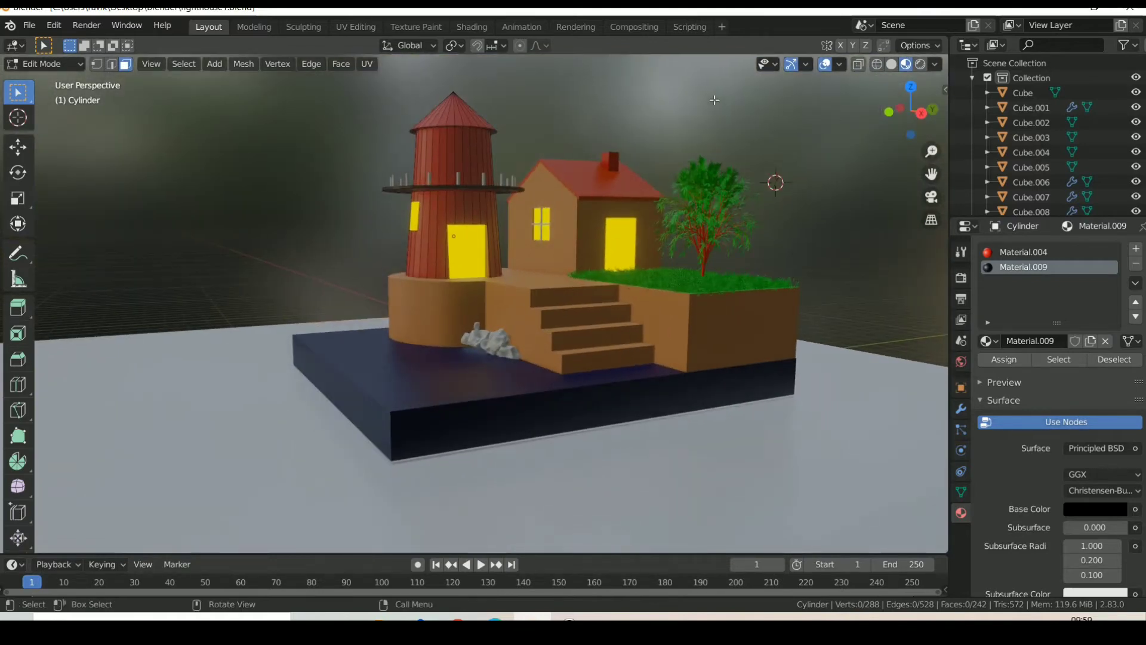
{"action": "left_click", "coordinate": [876, 64]}
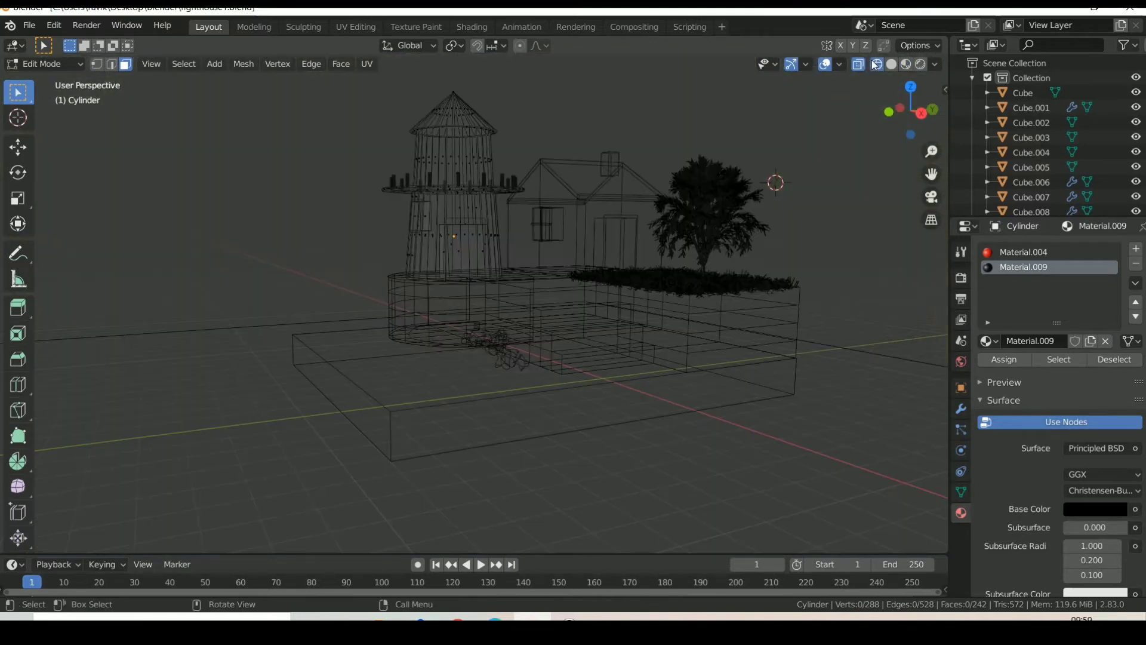
Add a third material slot with a new Material.010 for the lighthouse tower
{"action": "left_click", "coordinate": [921, 113]}
{"action": "left_click_drag", "start_coordinate": [408, 145], "coordinate": [537, 170]}
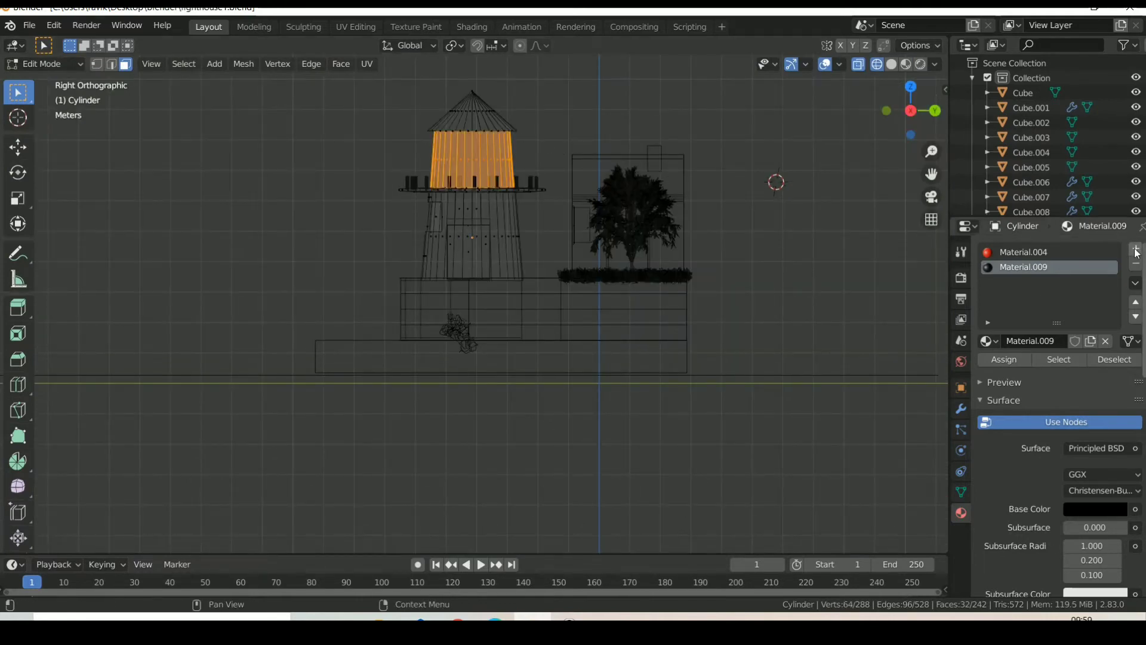
{"action": "left_click", "coordinate": [1136, 252]}
{"action": "left_click", "coordinate": [1092, 342]}
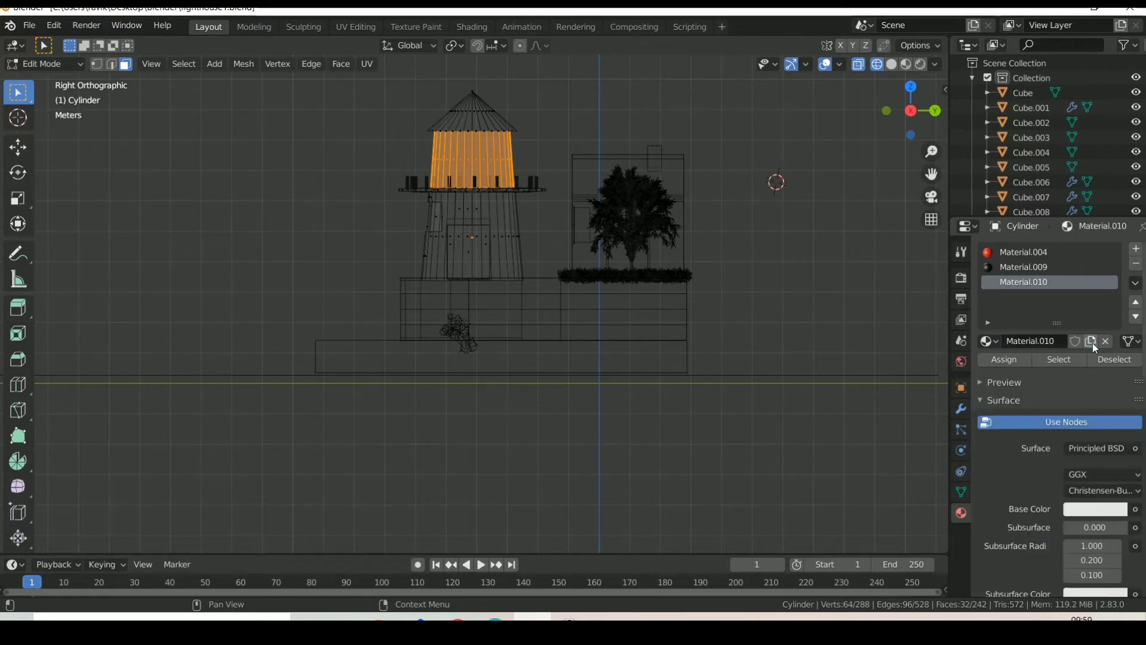
{"action": "left_click", "coordinate": [1017, 361]}
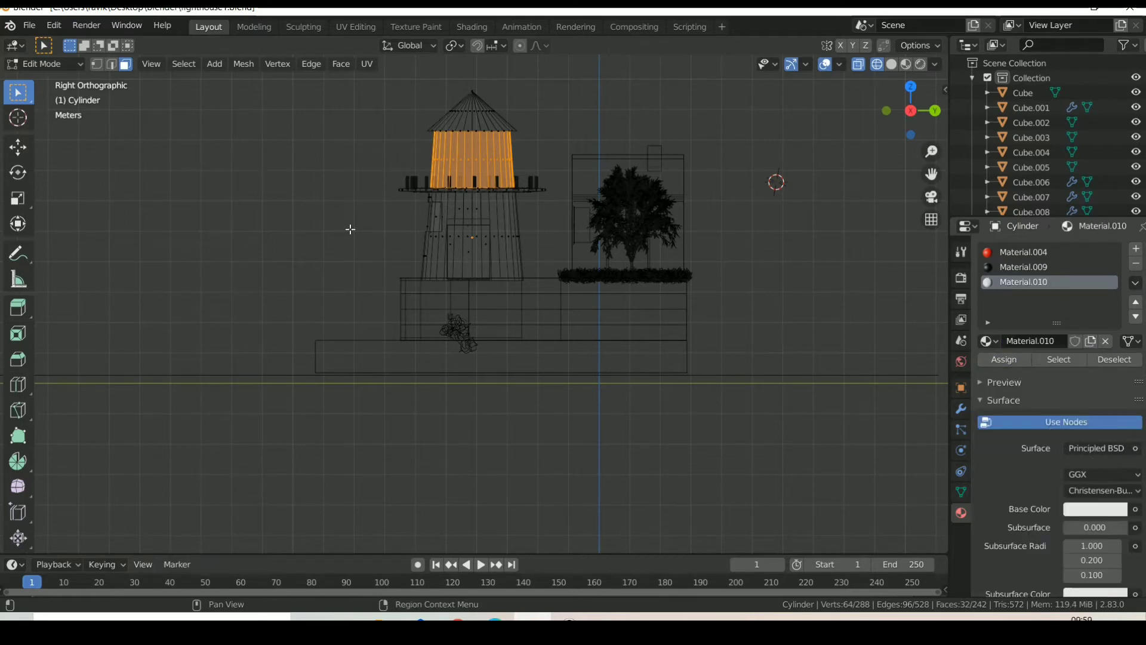
Select the lighthouse body's face strips, orbiting to add another strip
{"action": "left_click", "coordinate": [397, 230]}
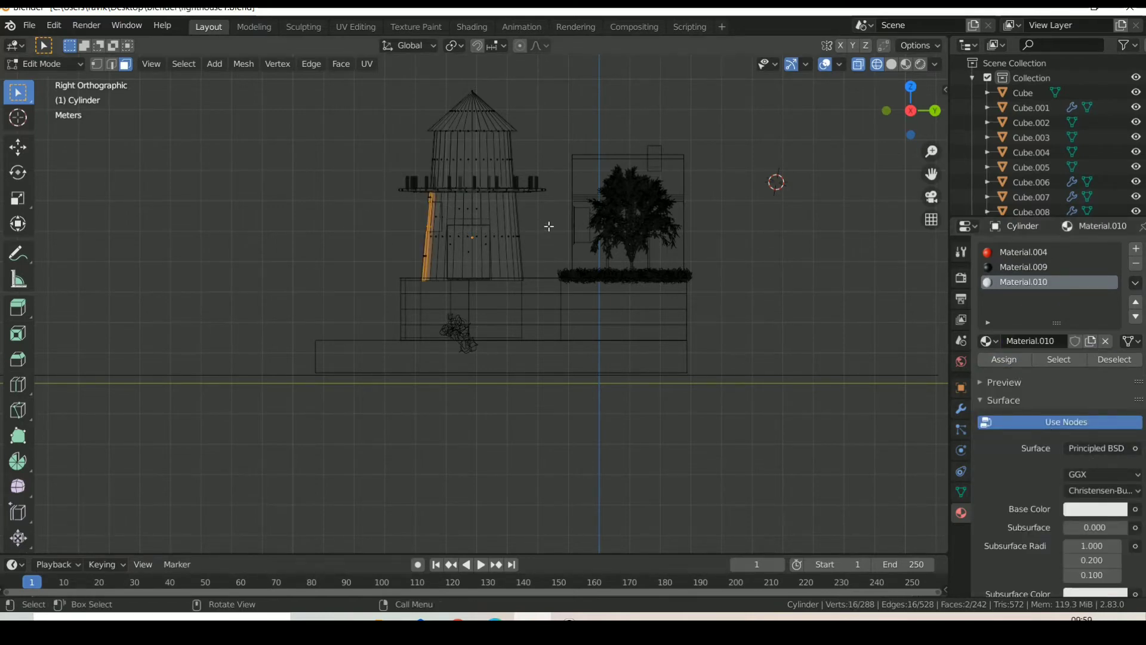
{"action": "left_click_drag", "start_coordinate": [401, 203], "coordinate": [614, 222]}
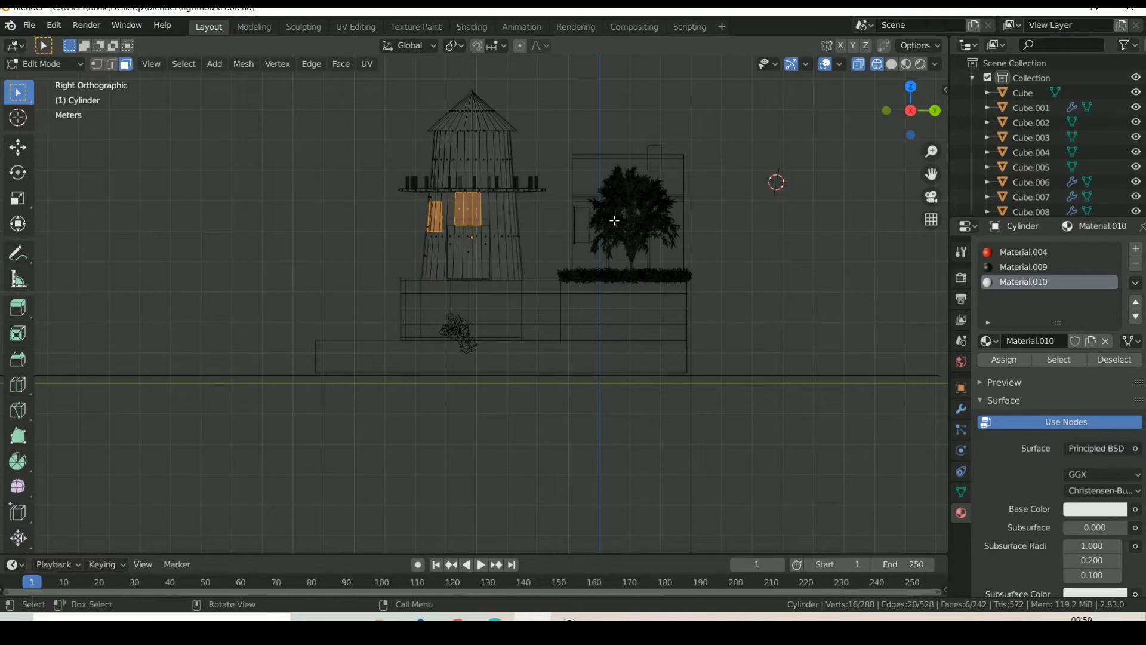
{"action": "left_click", "coordinate": [523, 205]}
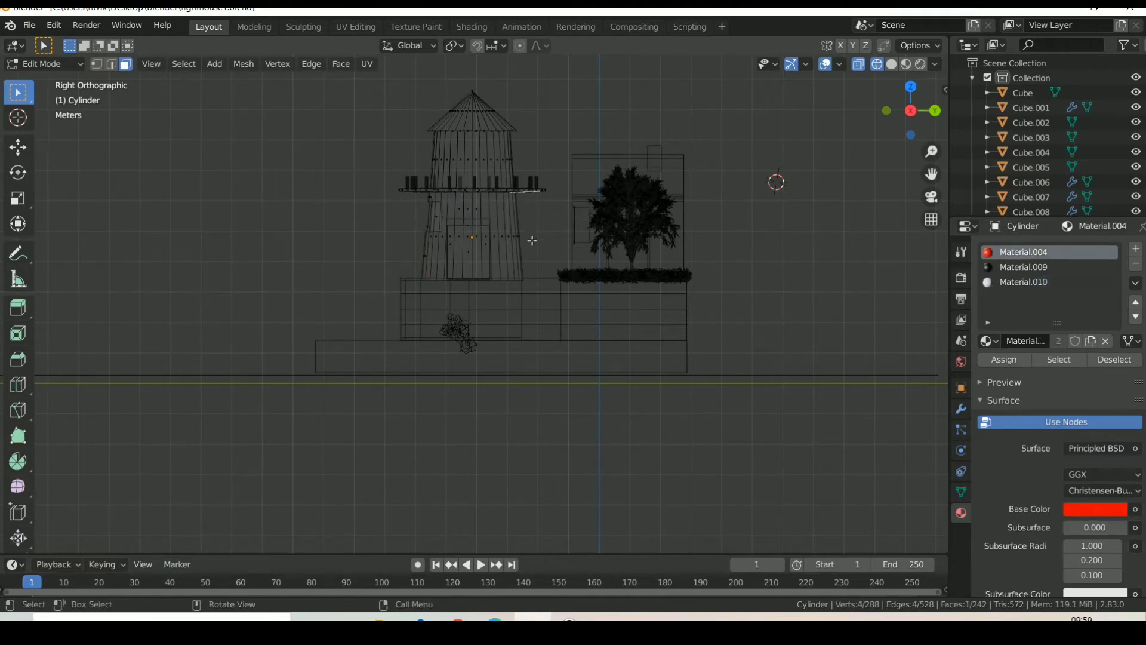
{"action": "key", "text": "k"}
{"action": "left_click", "coordinate": [417, 237]}
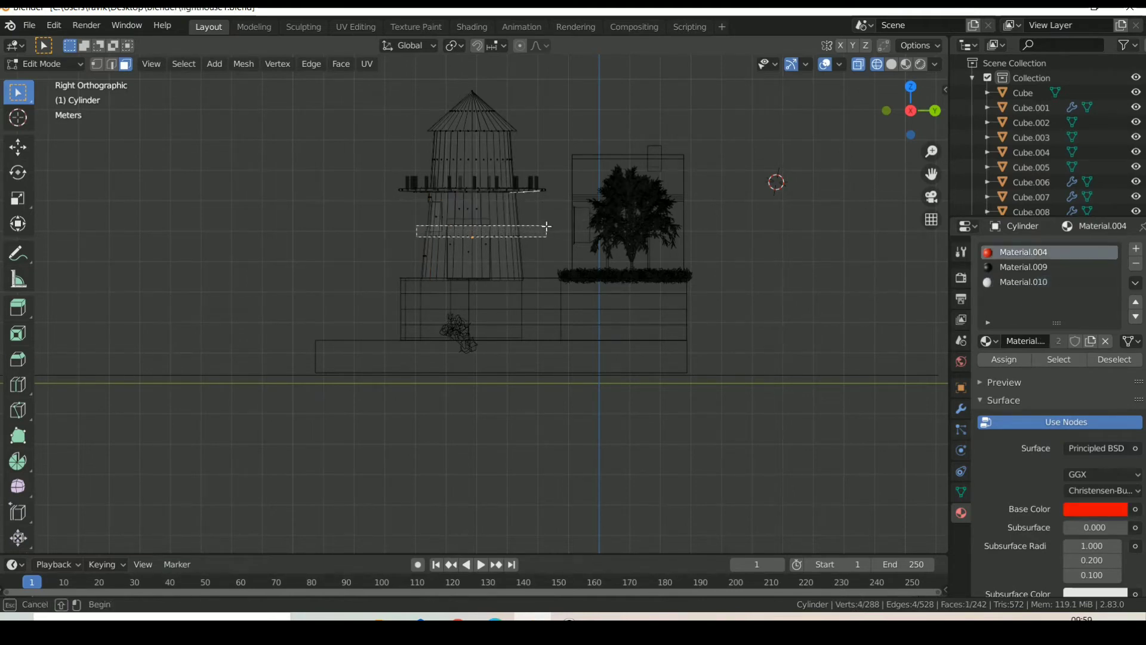
{"action": "left_click", "coordinate": [555, 237]}
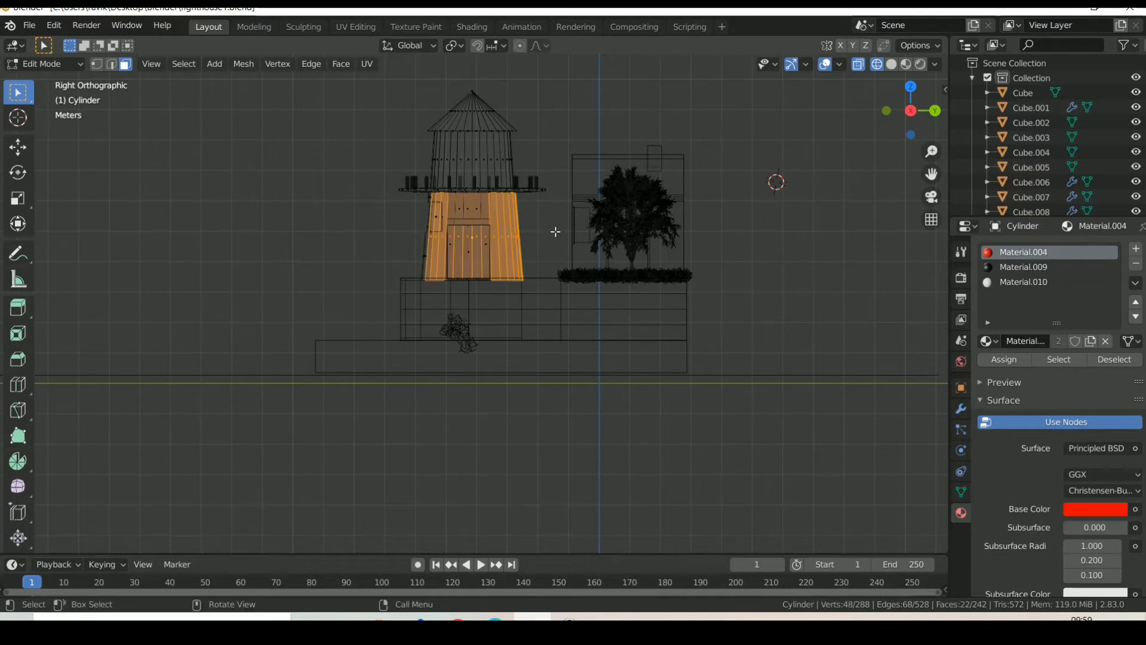
{"action": "middle_click_drag", "start_coordinate": [854, 97], "coordinate": [453, 216]}
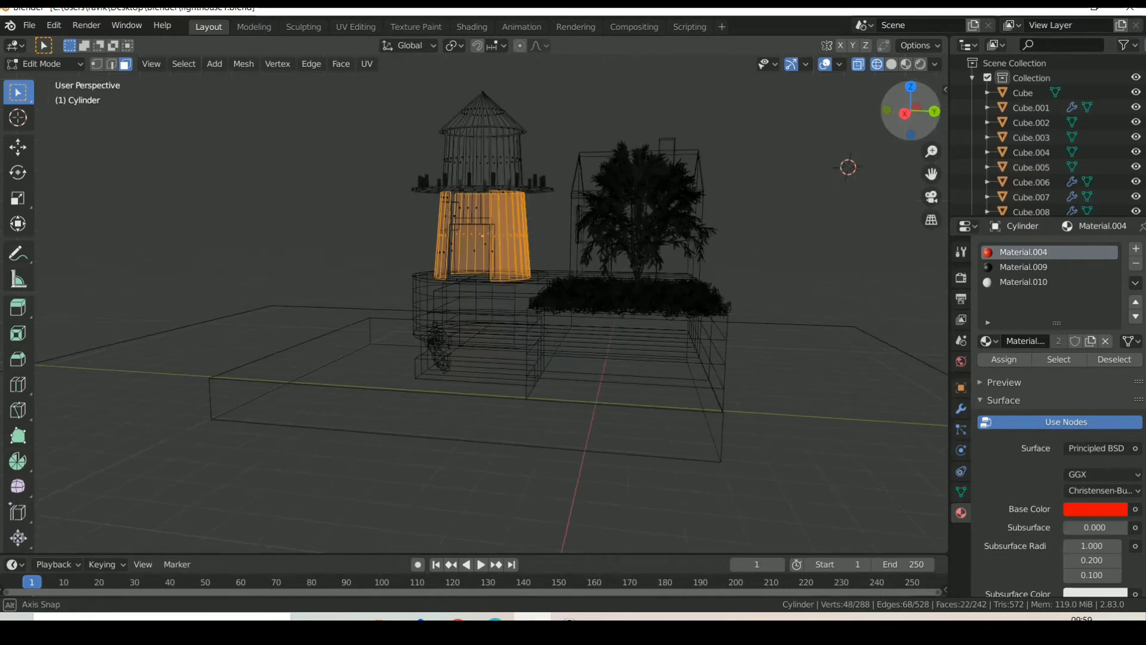
{"action": "left_click", "coordinate": [451, 216], "text": "shift"}
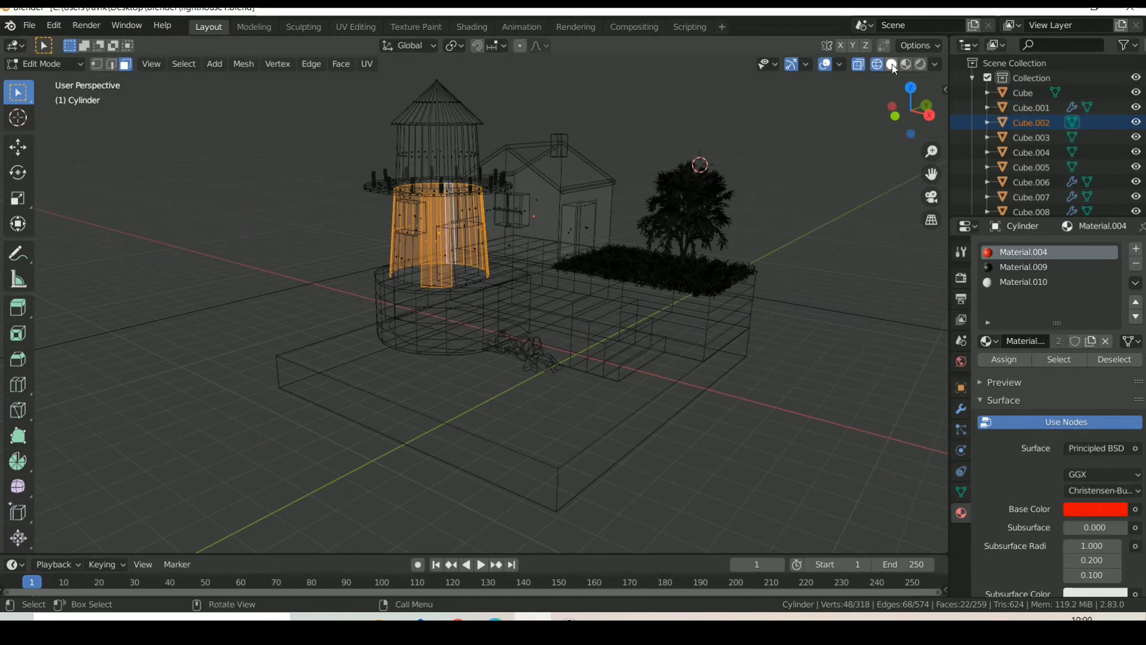
Shift-select more lighthouse wall strips in Solid shading, including those beside the window
{"action": "left_click", "coordinate": [892, 65]}
{"action": "left_click", "coordinate": [458, 206], "text": "shift"}
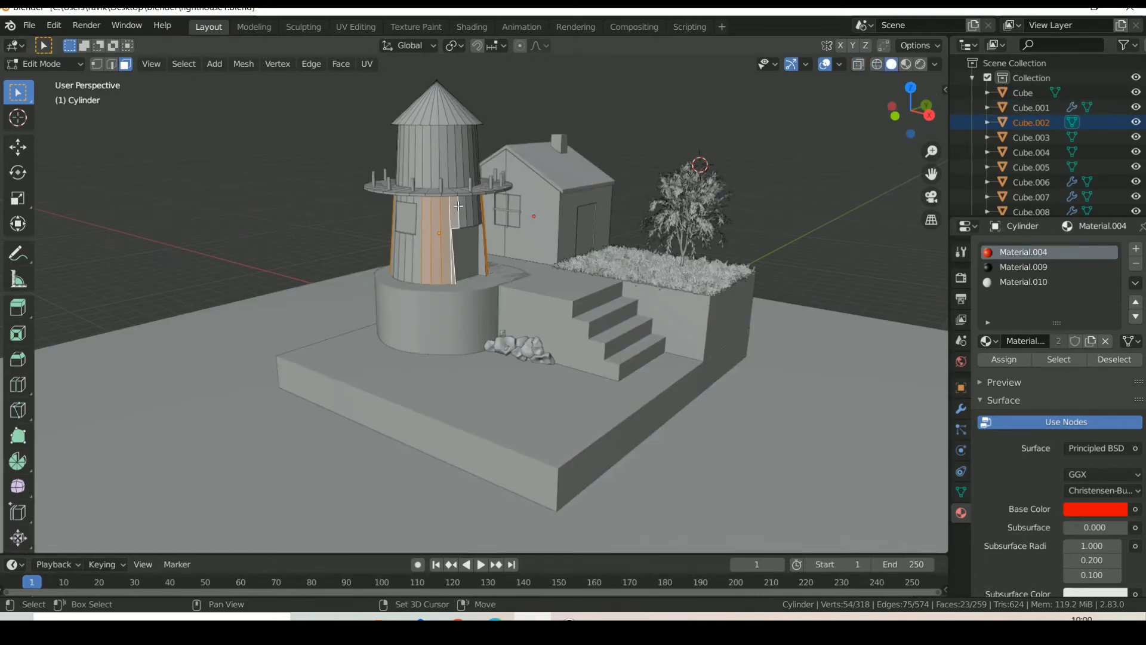
{"action": "left_click", "coordinate": [461, 206], "text": "shift"}
{"action": "left_click", "coordinate": [482, 204], "text": "shift"}
{"action": "left_click", "coordinate": [393, 247], "text": "shift"}
{"action": "left_click", "coordinate": [410, 248], "text": "shift"}
{"action": "left_click", "coordinate": [417, 248], "text": "shift"}
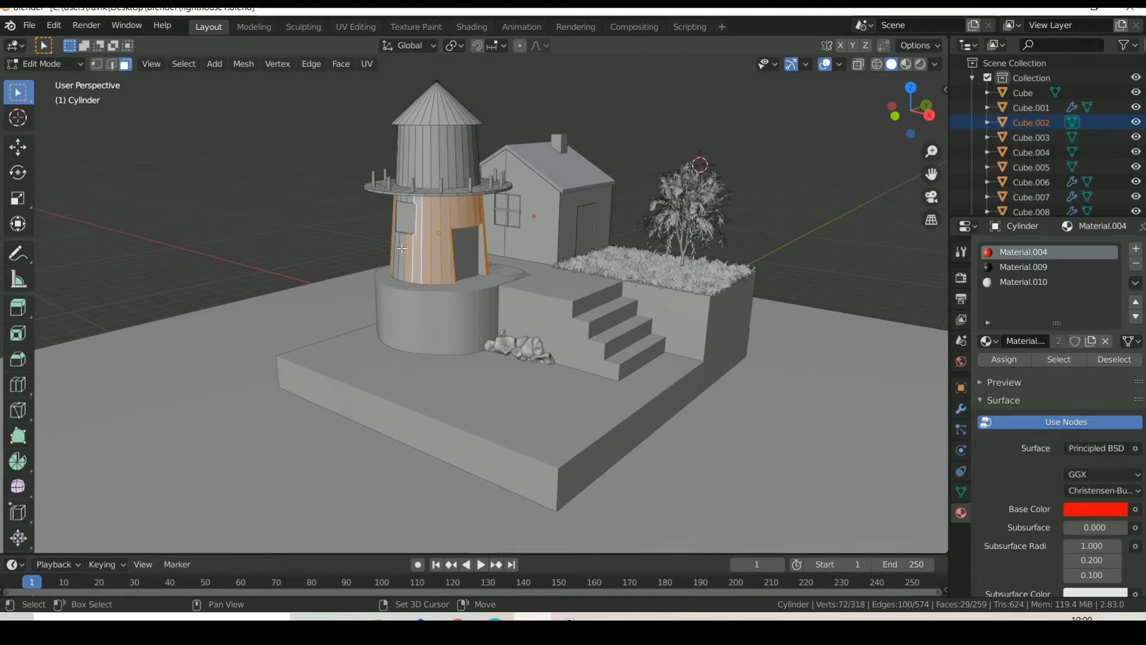
{"action": "left_click", "coordinate": [402, 248], "text": "shift"}
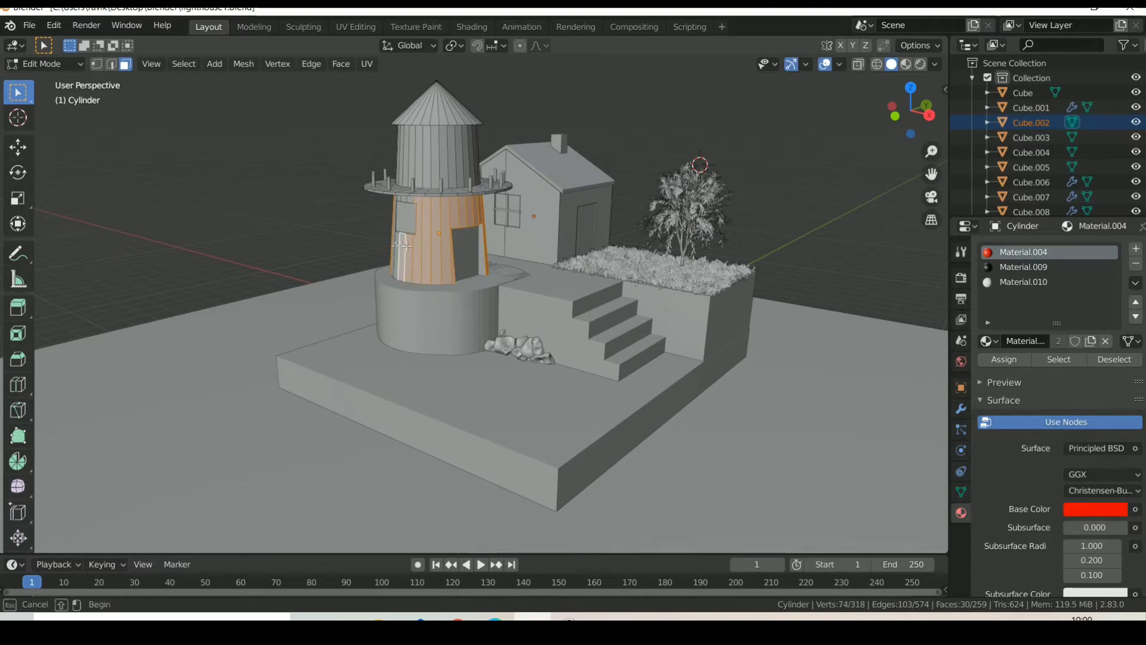
Add the remaining upper body faces and assign the white Material.010 to them
{"action": "left_click", "coordinate": [392, 243], "text": "shift"}
{"action": "left_click", "coordinate": [417, 201], "text": "shift"}
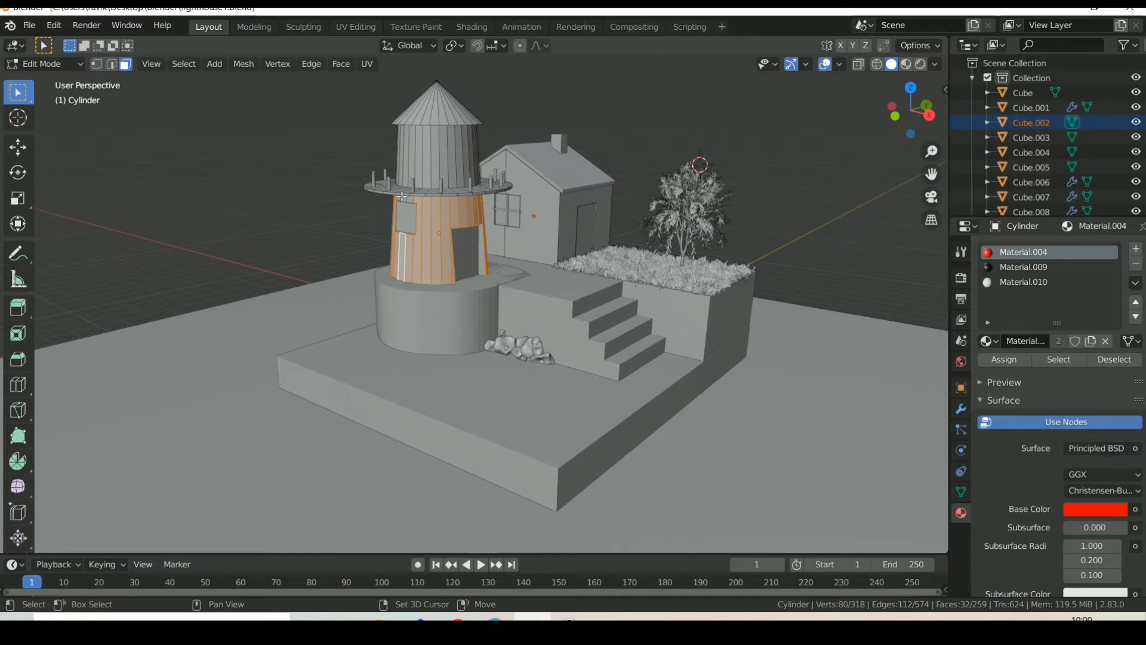
{"action": "left_click", "coordinate": [401, 196], "text": "shift"}
{"action": "left_click", "coordinate": [410, 198], "text": "shift"}
{"action": "mouse_move", "coordinate": [909, 112]}
{"action": "left_mouse_down"}
{"action": "mouse_move", "coordinate": [493, 204]}
{"action": "mouse_move", "coordinate": [657, 215]}
{"action": "mouse_move", "coordinate": [887, 112]}
{"action": "left_mouse_up"}
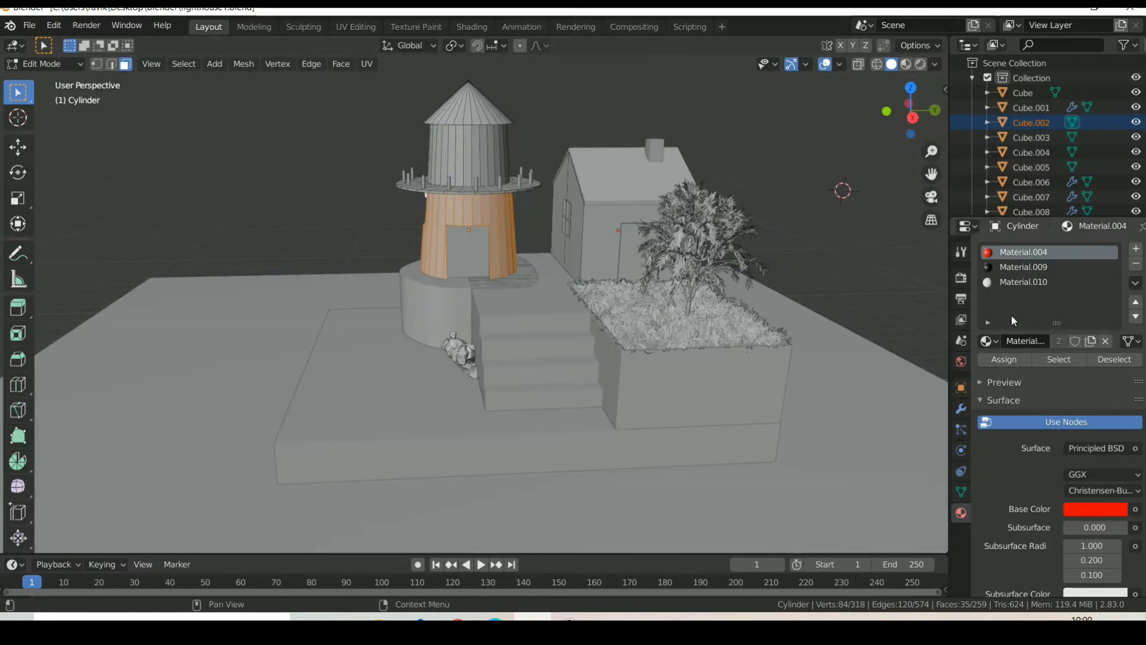
{"action": "left_click", "coordinate": [1032, 290]}
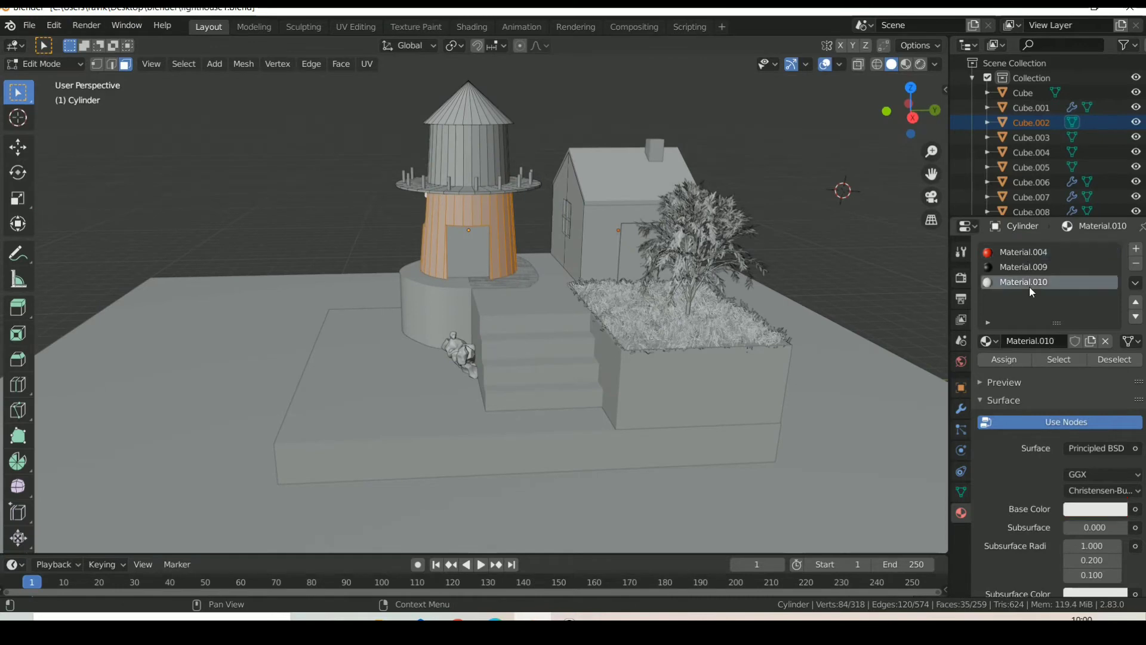
{"action": "left_click", "coordinate": [1013, 361]}
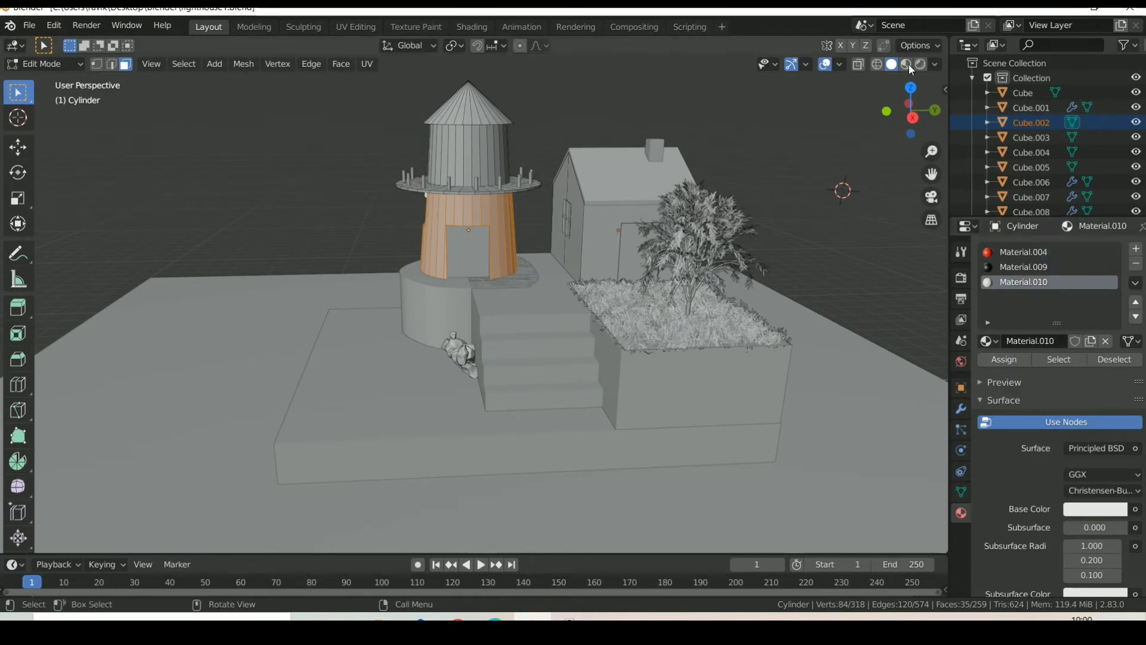
Preview the scene in Material Preview lit by the dark studio HDRI
{"action": "left_click", "coordinate": [908, 66]}
{"action": "left_click", "coordinate": [838, 123]}
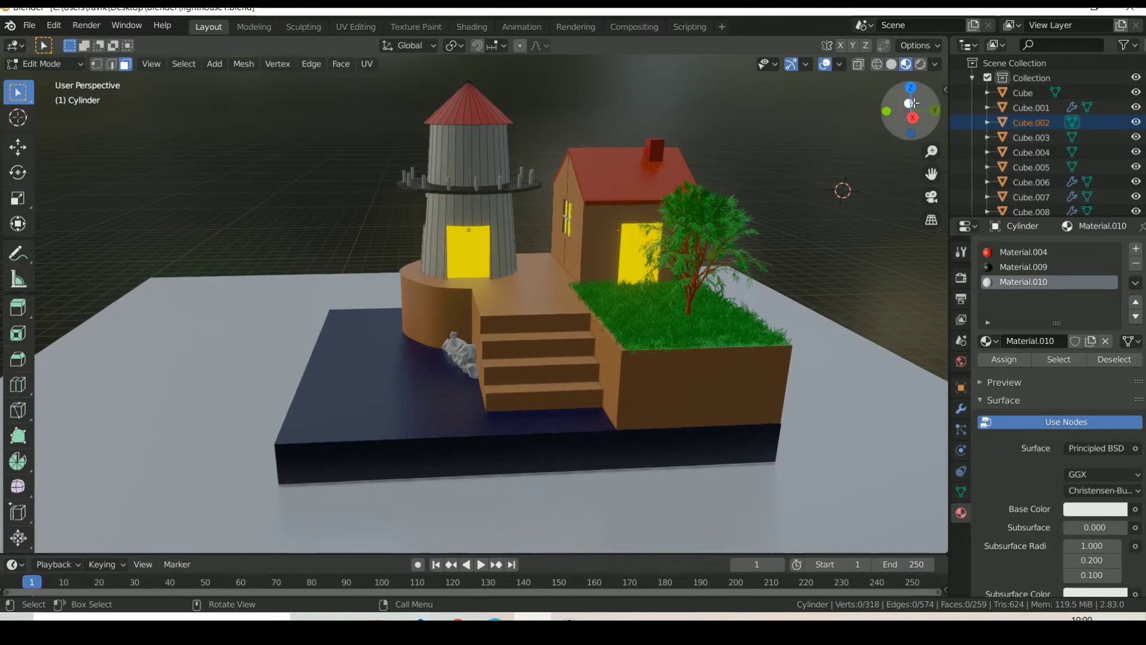
{"action": "mouse_move", "coordinate": [910, 110]}
{"action": "left_mouse_down"}
{"action": "mouse_move", "coordinate": [946, 114]}
{"action": "mouse_move", "coordinate": [920, 120]}
{"action": "left_mouse_up"}
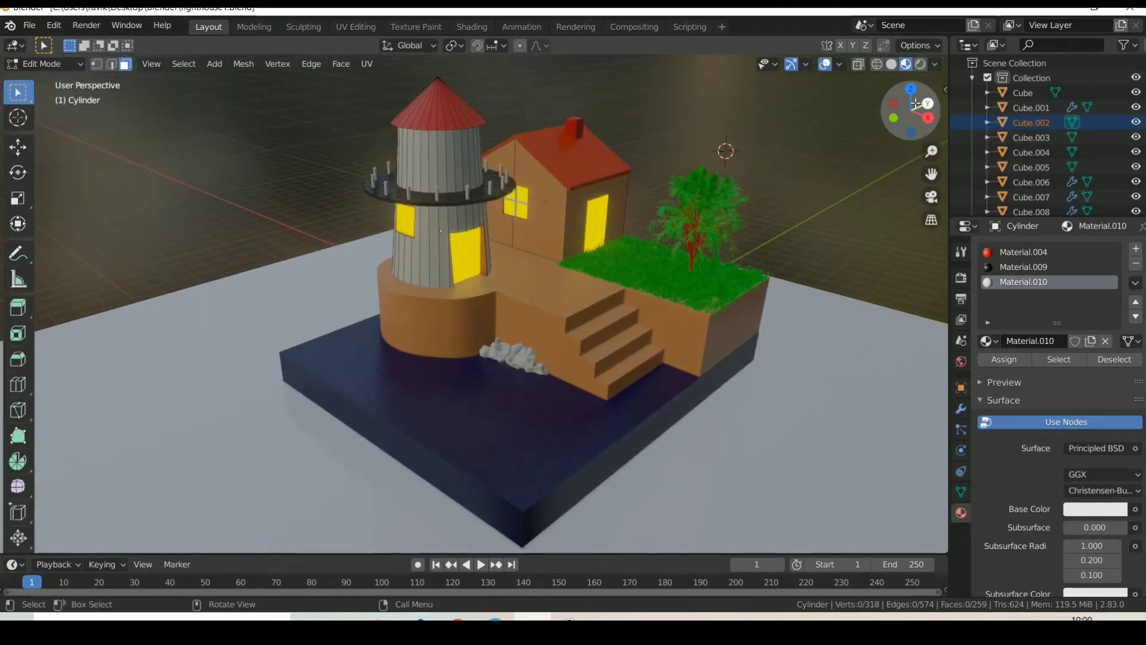
{"action": "left_click", "coordinate": [935, 63]}
{"action": "left_click", "coordinate": [919, 188]}
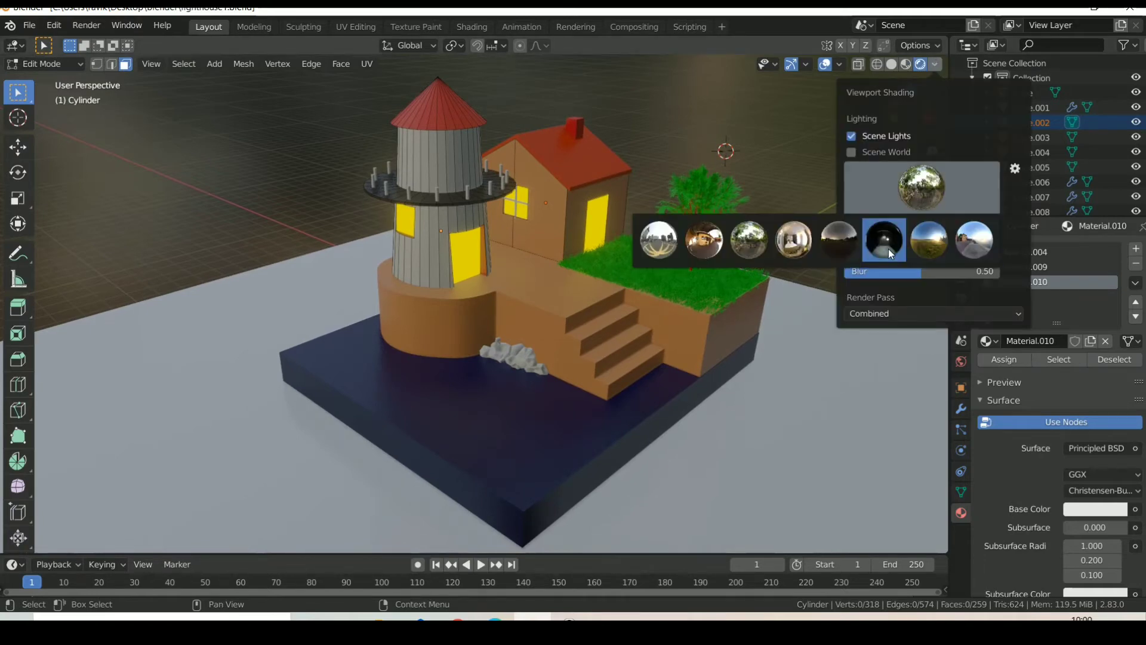
{"action": "left_click", "coordinate": [888, 249]}
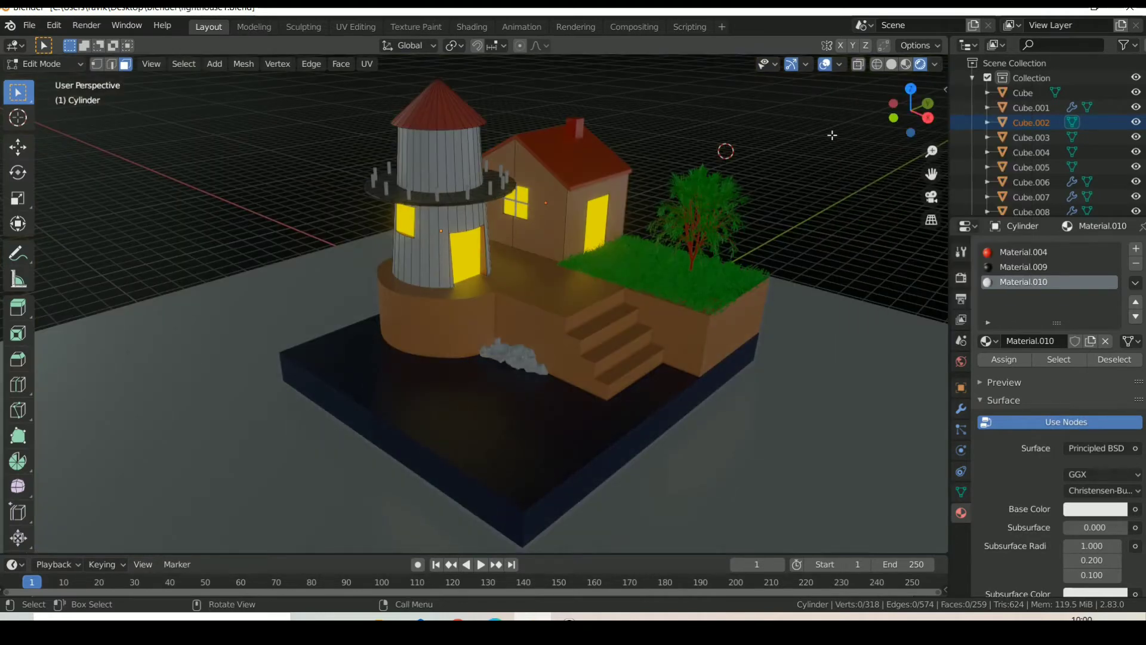
Return to Object Mode, deselect everything, and orbit the diorama from low and high angles
{"action": "key", "text": "Tab"}
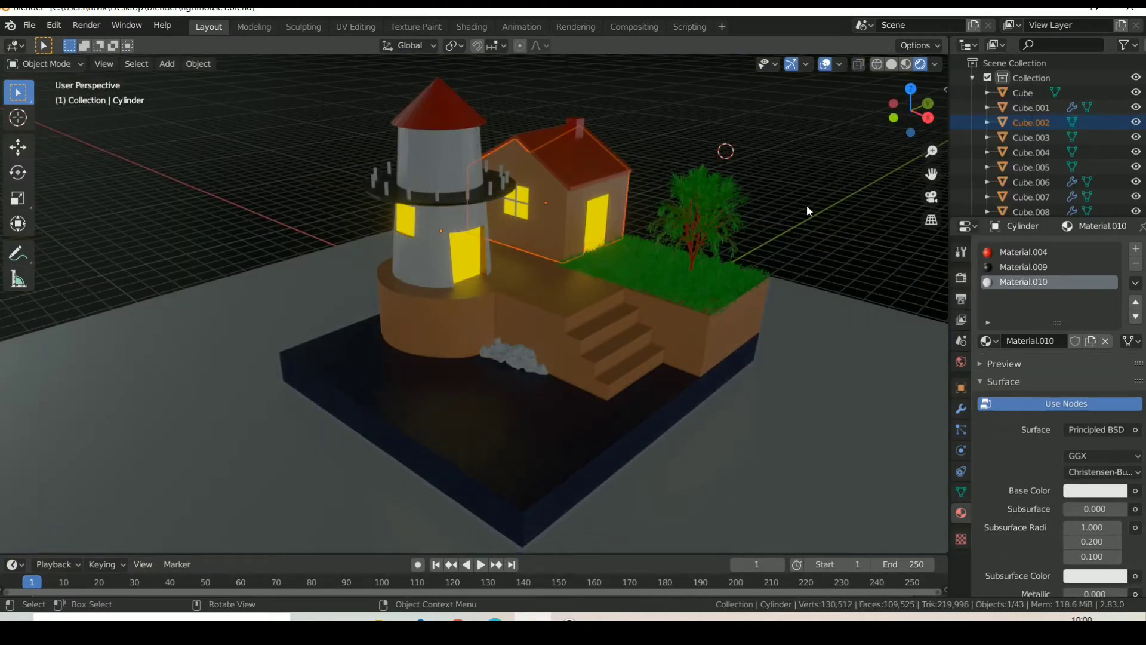
{"action": "left_click", "coordinate": [807, 206]}
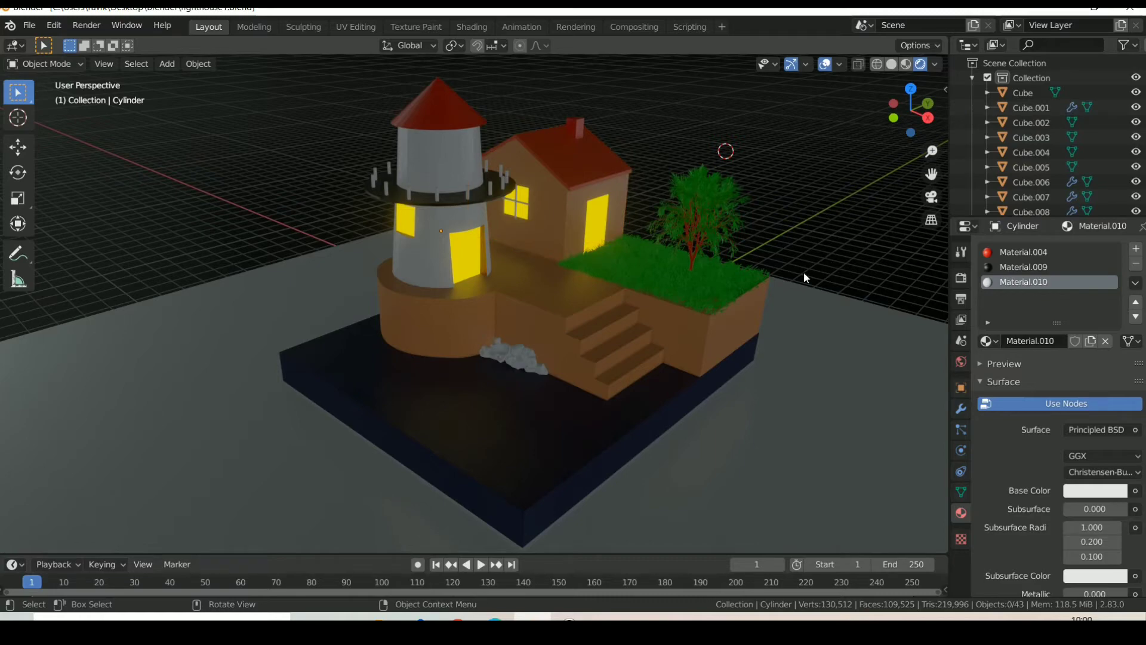
{"action": "scroll", "coordinate": [804, 271], "scroll_direction": "down", "scroll_amount": 2}
{"action": "left_click_drag", "start_coordinate": [916, 123], "coordinate": [896, 89]}
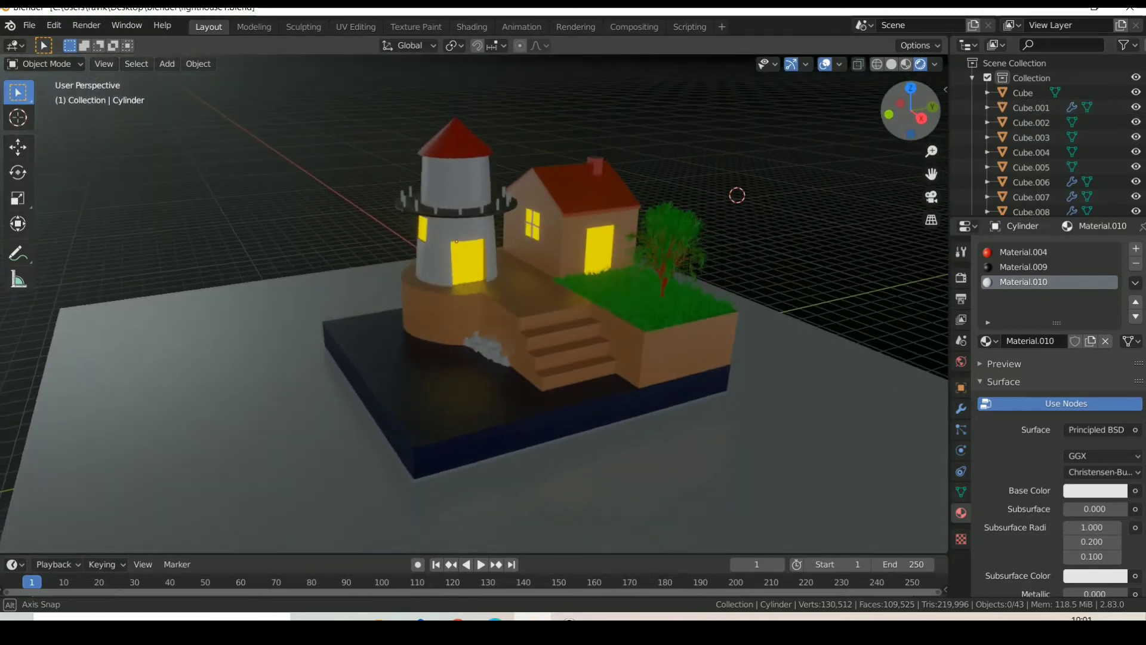
{"action": "left_click_drag", "start_coordinate": [903, 108], "coordinate": [935, 68]}
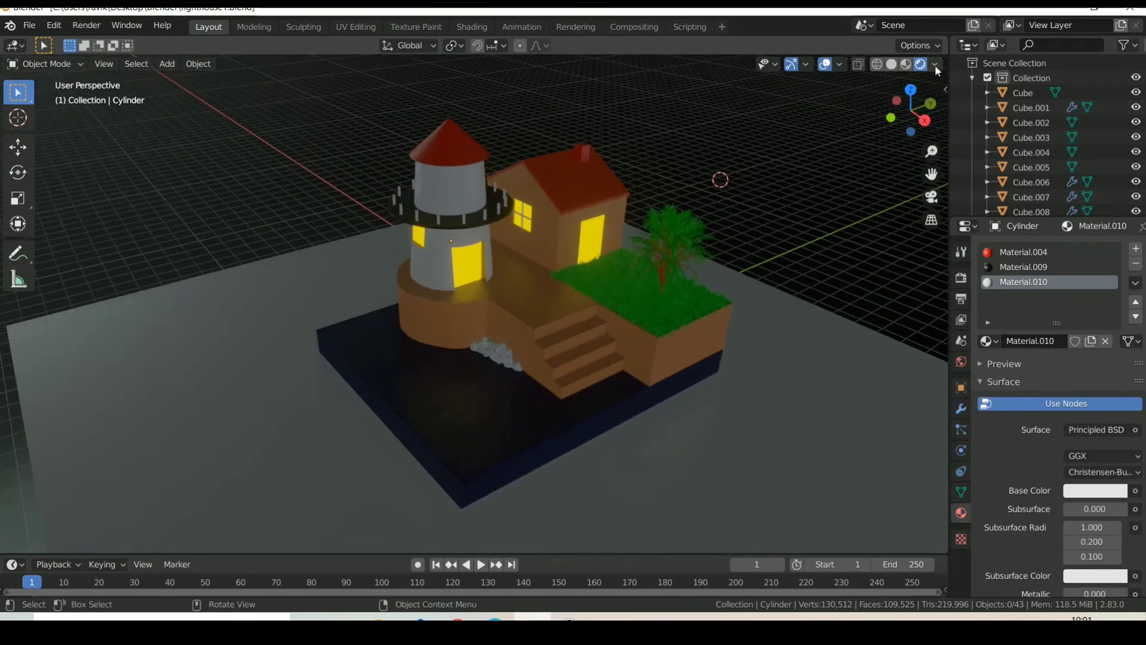
{"action": "left_click", "coordinate": [935, 65]}
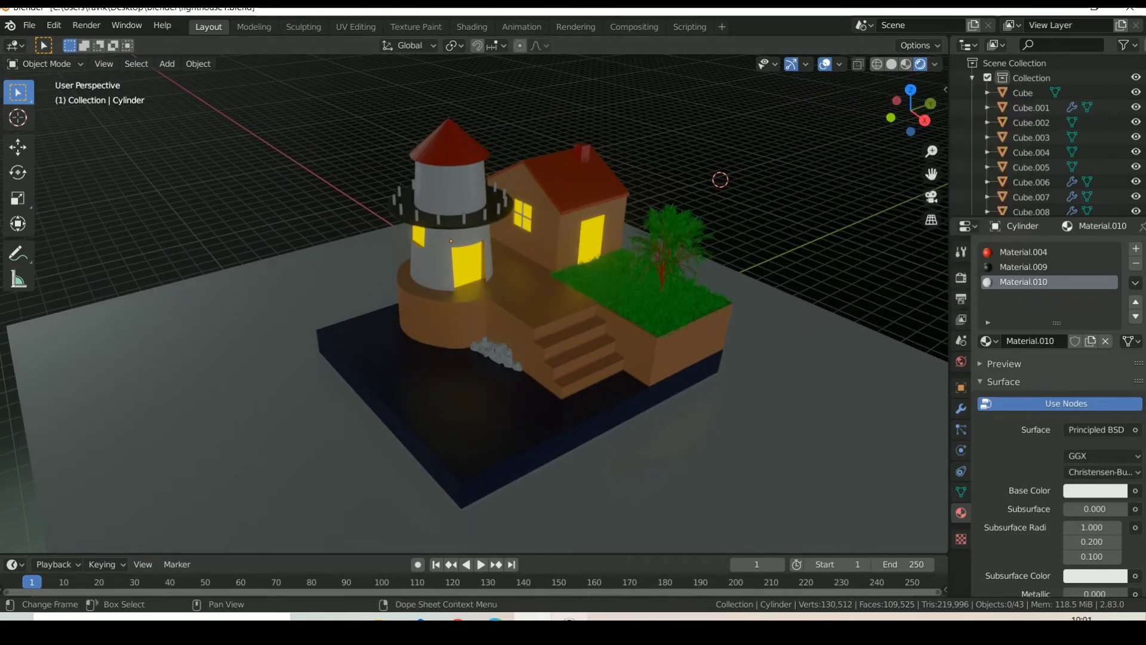
Deepen the terrain Cube's orange Material.005 to H 0.074, S 0.749
{"action": "left_click", "coordinate": [537, 284]}
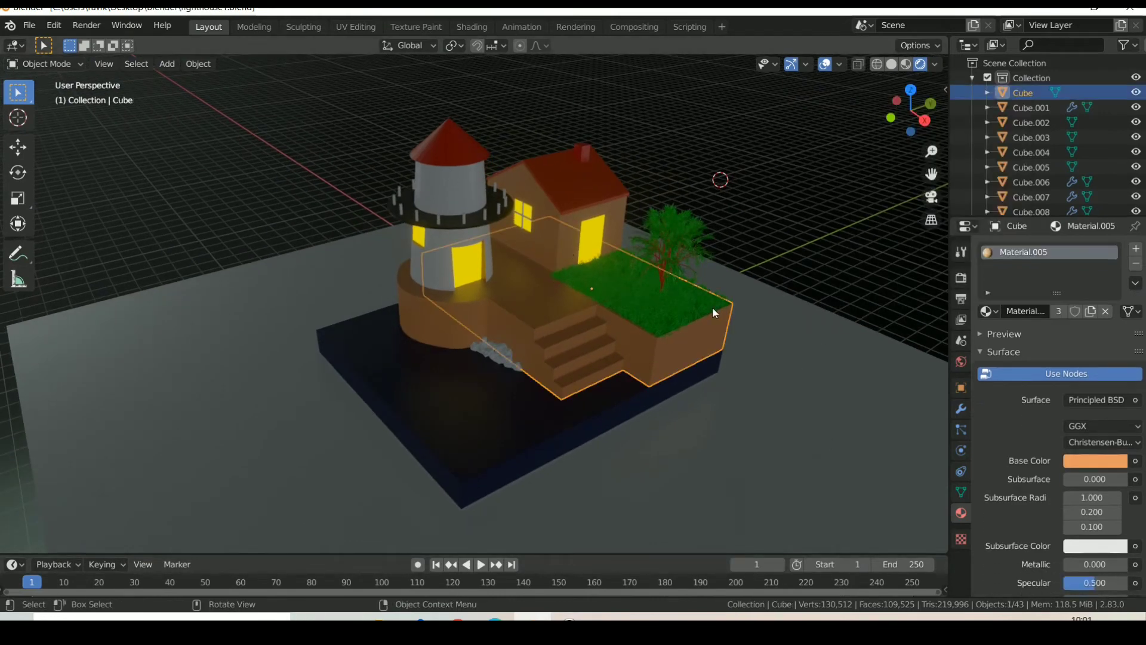
{"action": "left_click", "coordinate": [1071, 465]}
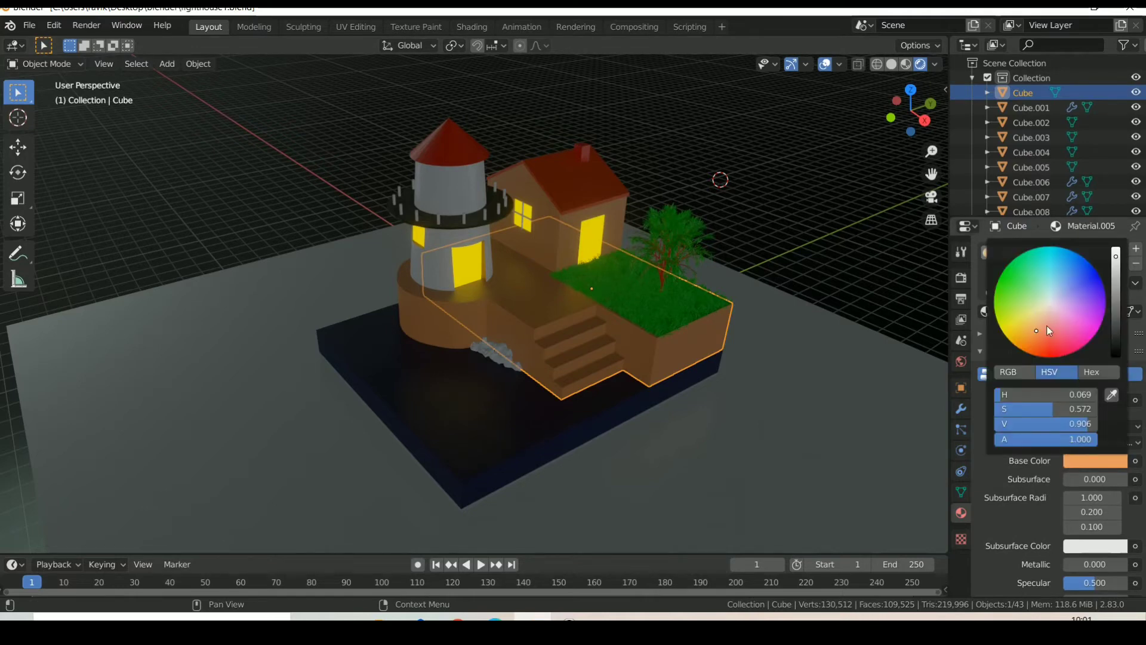
{"action": "left_click_drag", "start_coordinate": [1033, 331], "coordinate": [1030, 339]}
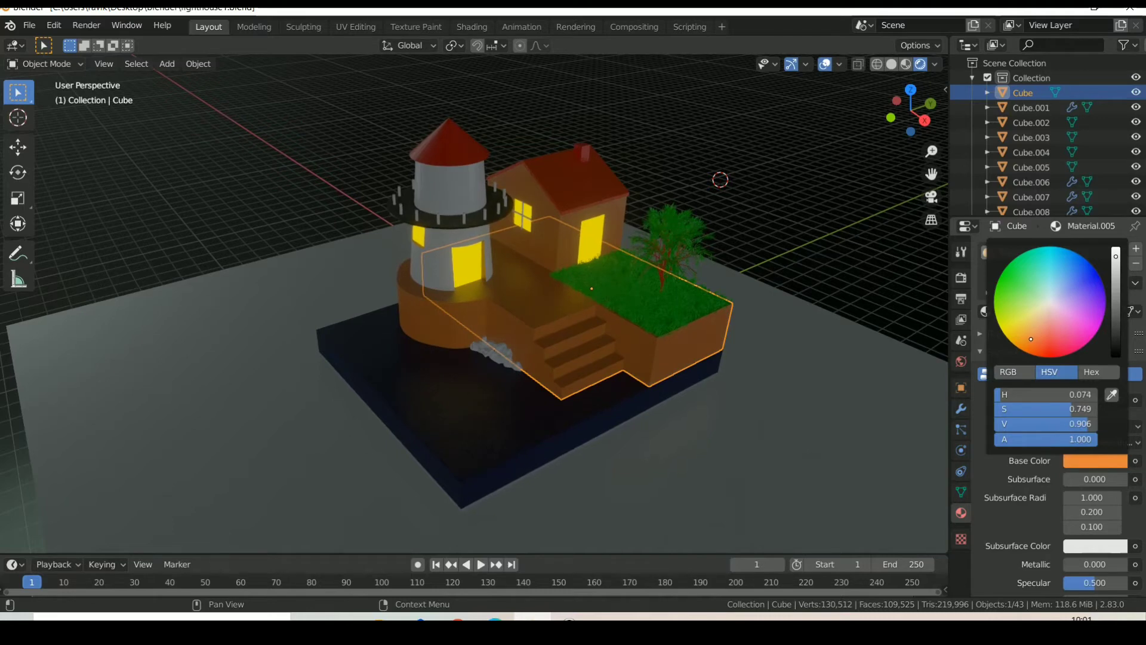
{"action": "left_click", "coordinate": [819, 257]}
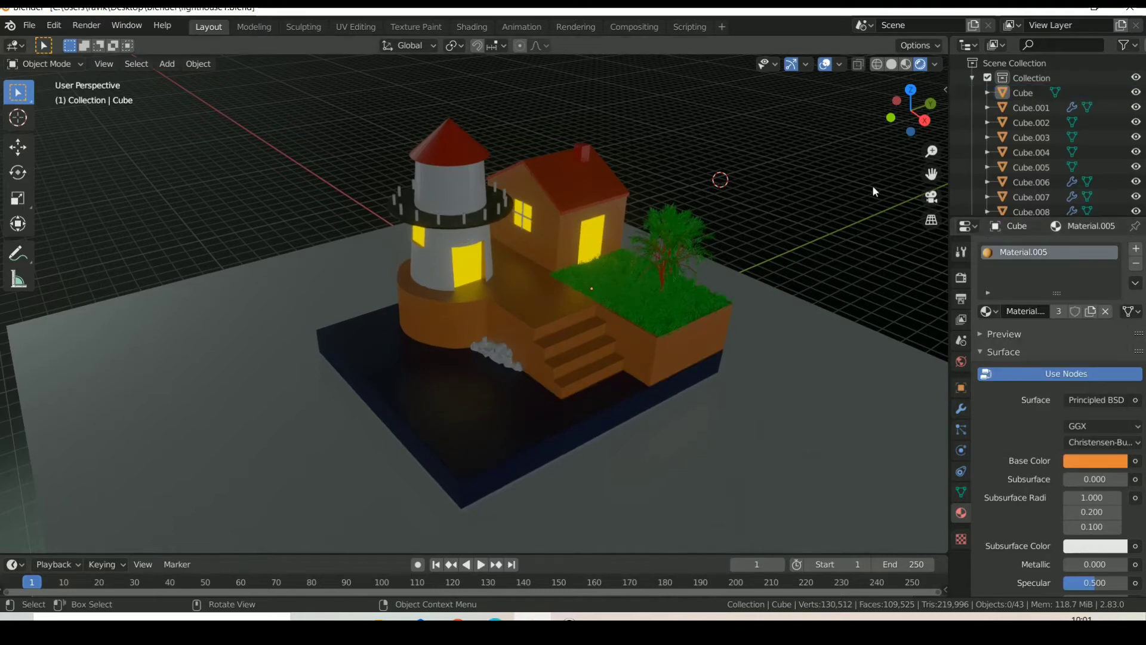
Dim the preview HDRI strength to 0.027 for a night-lit look
{"action": "left_click_drag", "start_coordinate": [907, 131], "coordinate": [916, 114]}
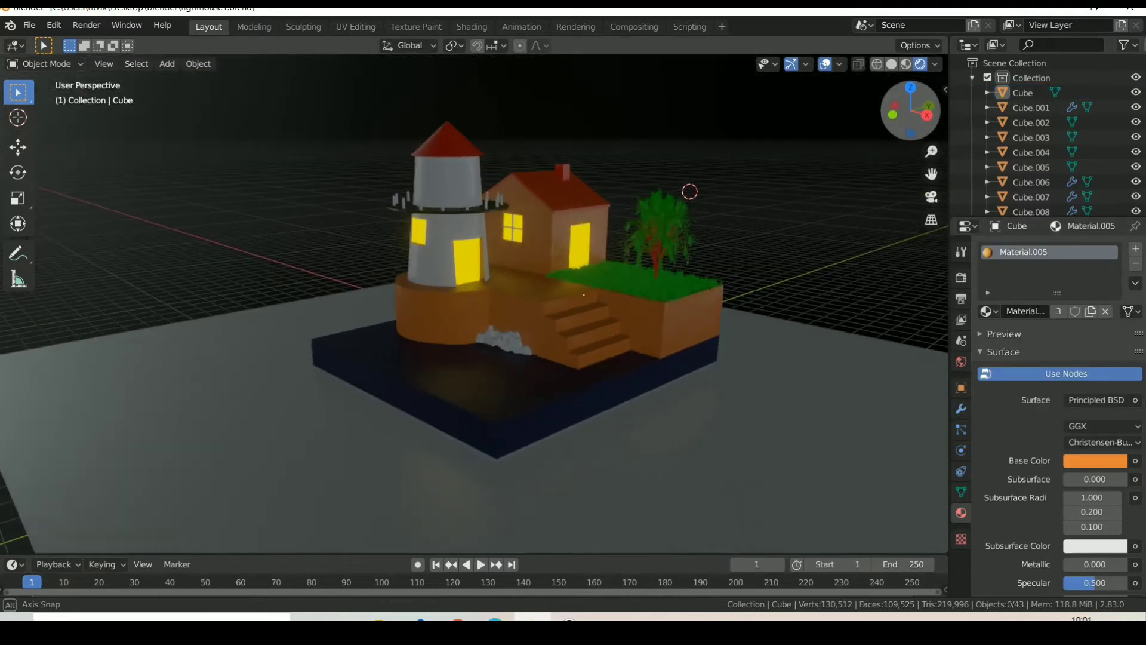
{"action": "left_click", "coordinate": [935, 64]}
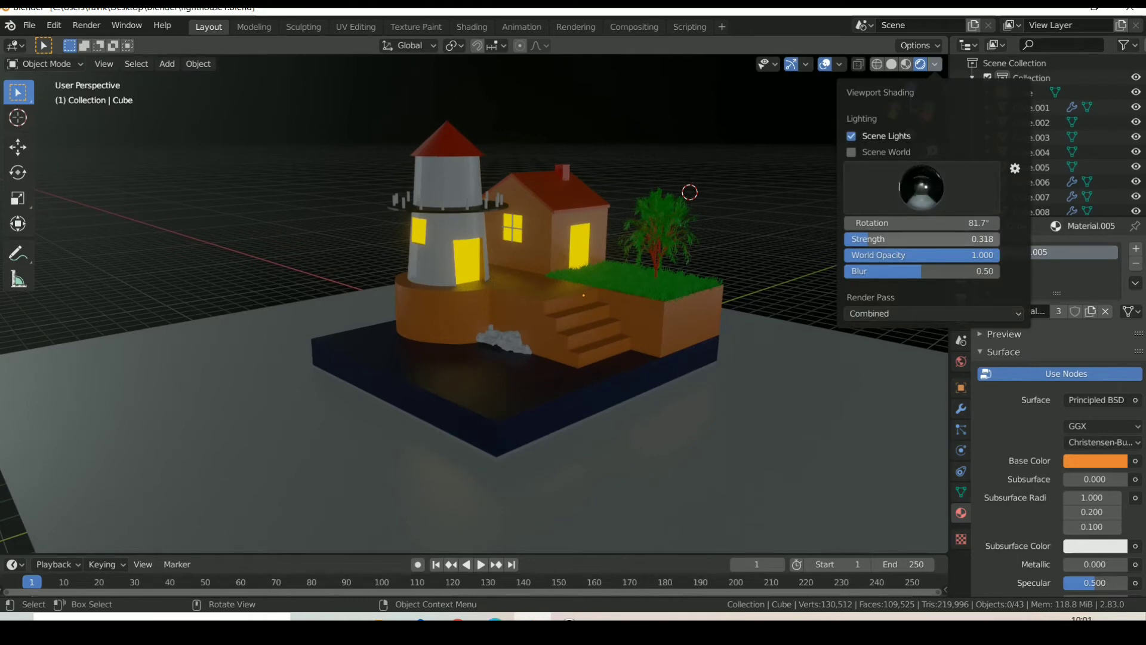
{"action": "left_click_drag", "start_coordinate": [894, 239], "coordinate": [851, 239]}
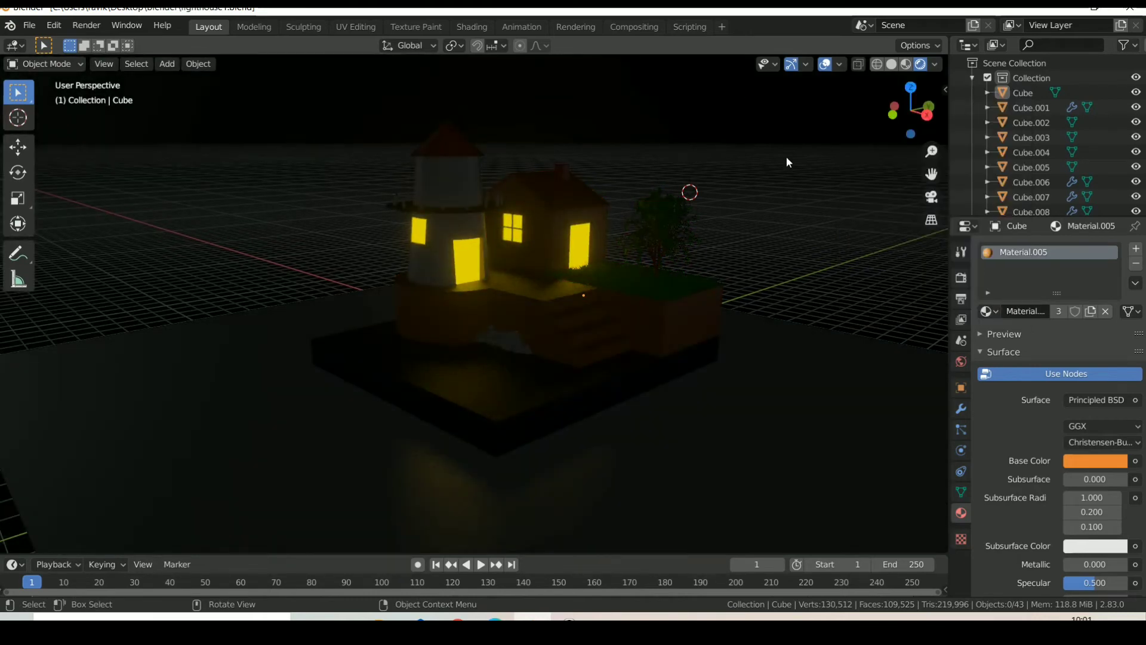
{"action": "scroll", "coordinate": [786, 157], "scroll_direction": "down", "scroll_amount": 3}
{"action": "mouse_move", "coordinate": [910, 111]}
{"action": "left_mouse_down"}
{"action": "mouse_move", "coordinate": [919, 108]}
{"action": "mouse_move", "coordinate": [830, 55]}
{"action": "left_mouse_up"}
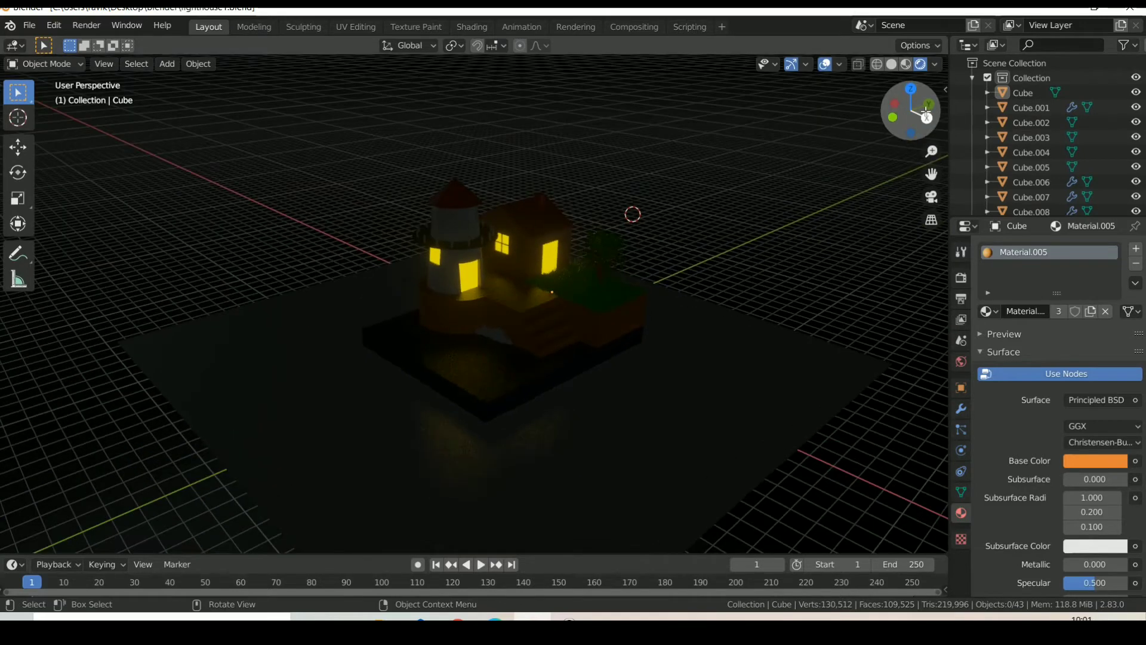
Add an area light and scale it up by 1.655
{"action": "key", "text": "shift+a"}
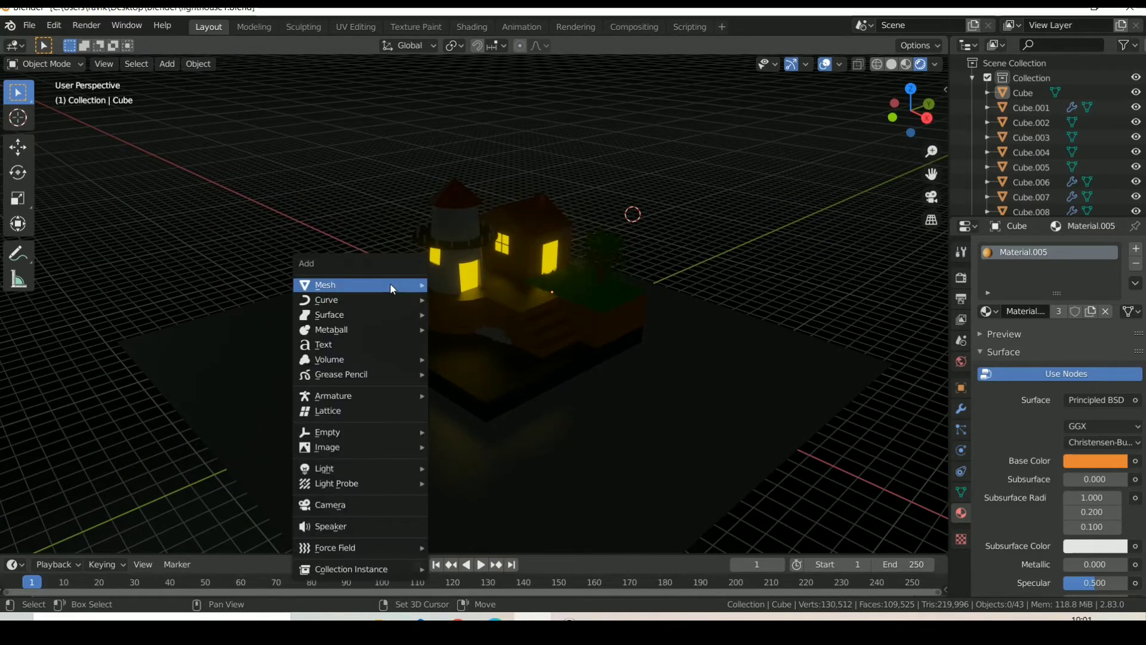
{"action": "key", "text": "Escape"}
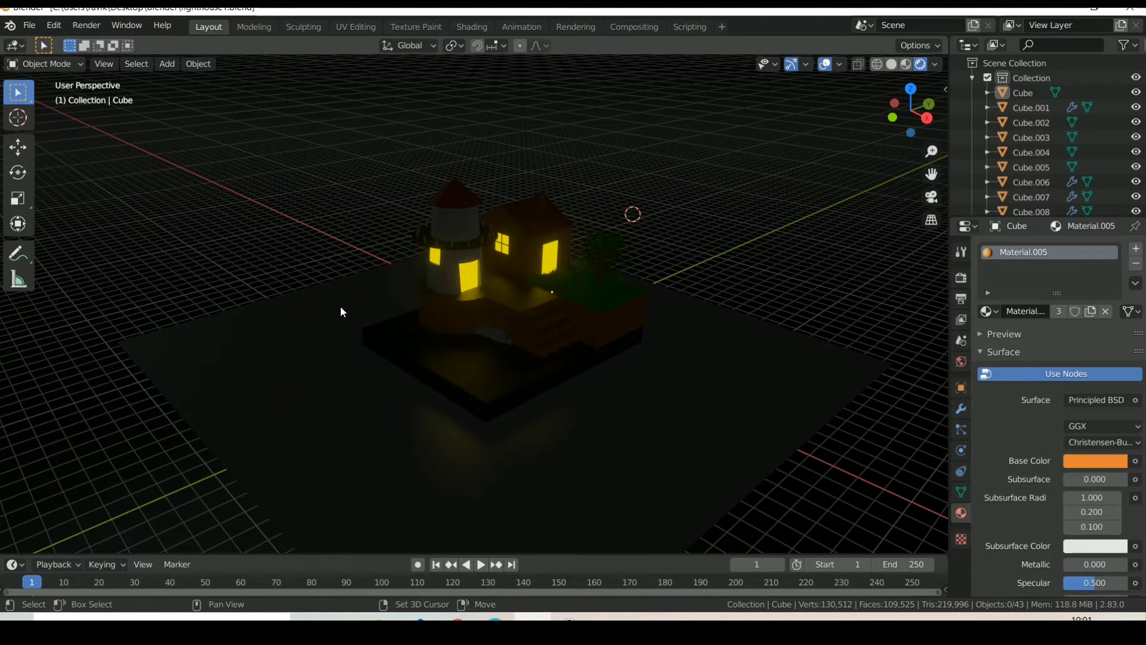
{"action": "key", "text": "shift+a"}
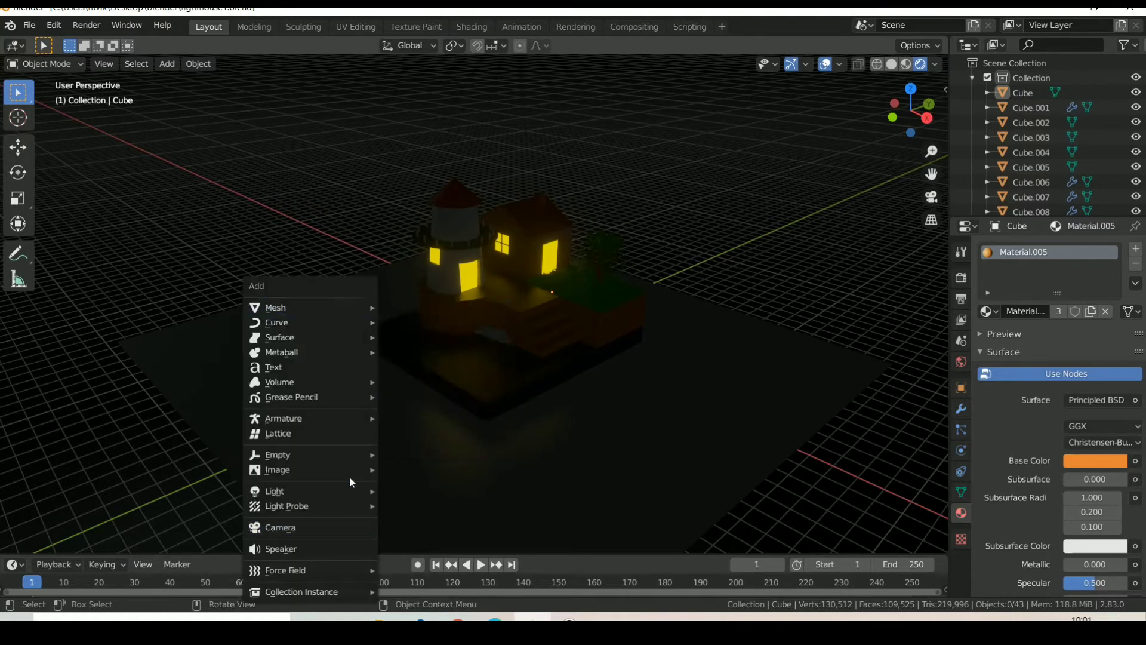
{"action": "mouse_move", "coordinate": [274, 491]}
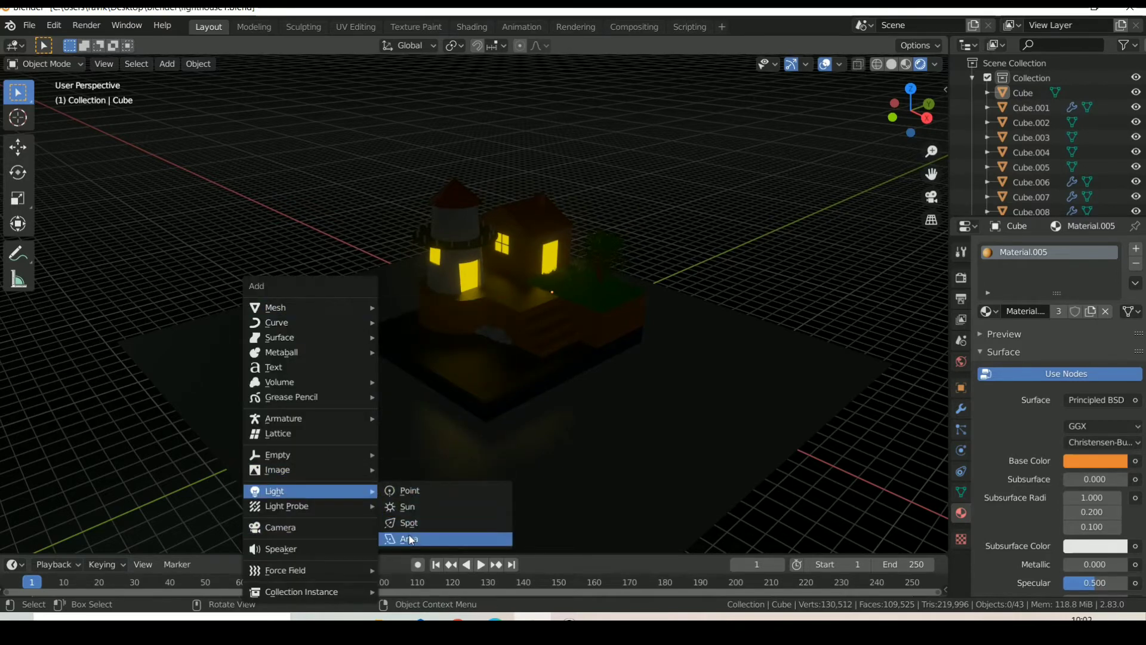
{"action": "left_click", "coordinate": [410, 538]}
{"action": "key", "text": "s"}
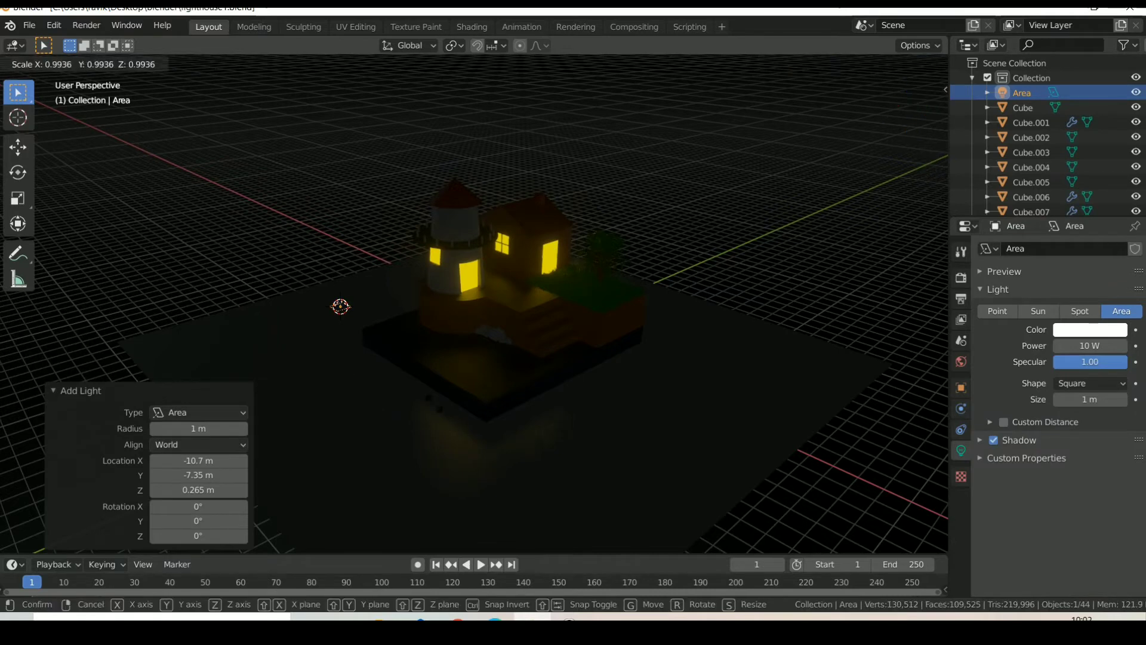
{"action": "left_click", "coordinate": [161, 245]}
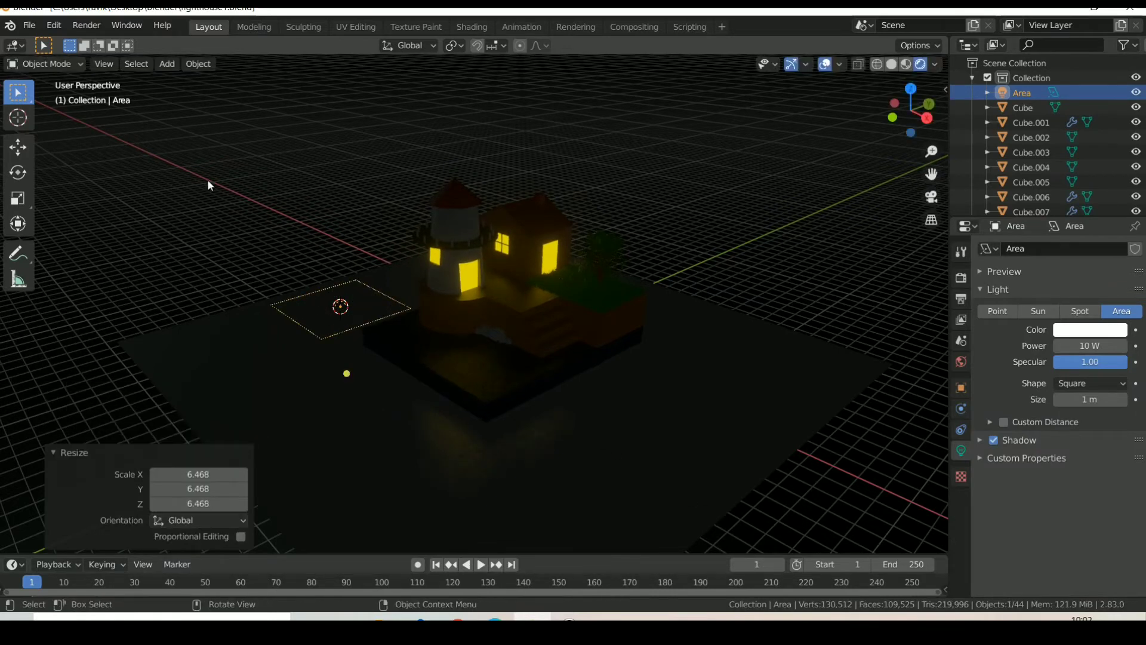
Raise the area light to 14.193 m and reposition it above the diorama
{"action": "key", "text": "g"}
{"action": "key", "text": "z"}
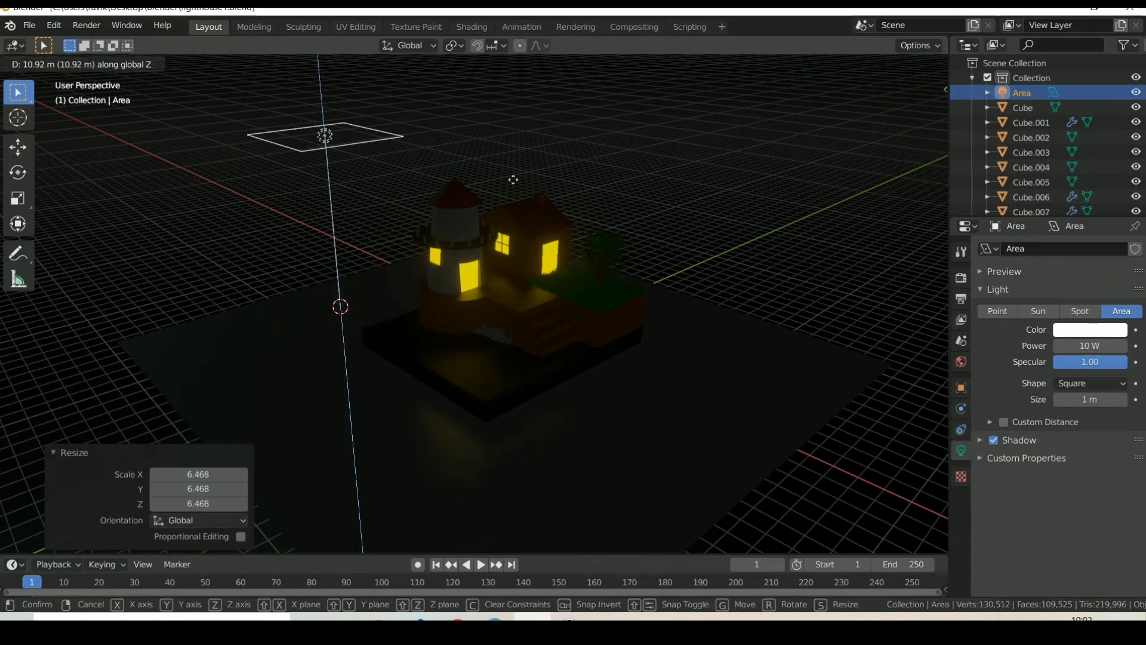
{"action": "left_click", "coordinate": [521, 146]}
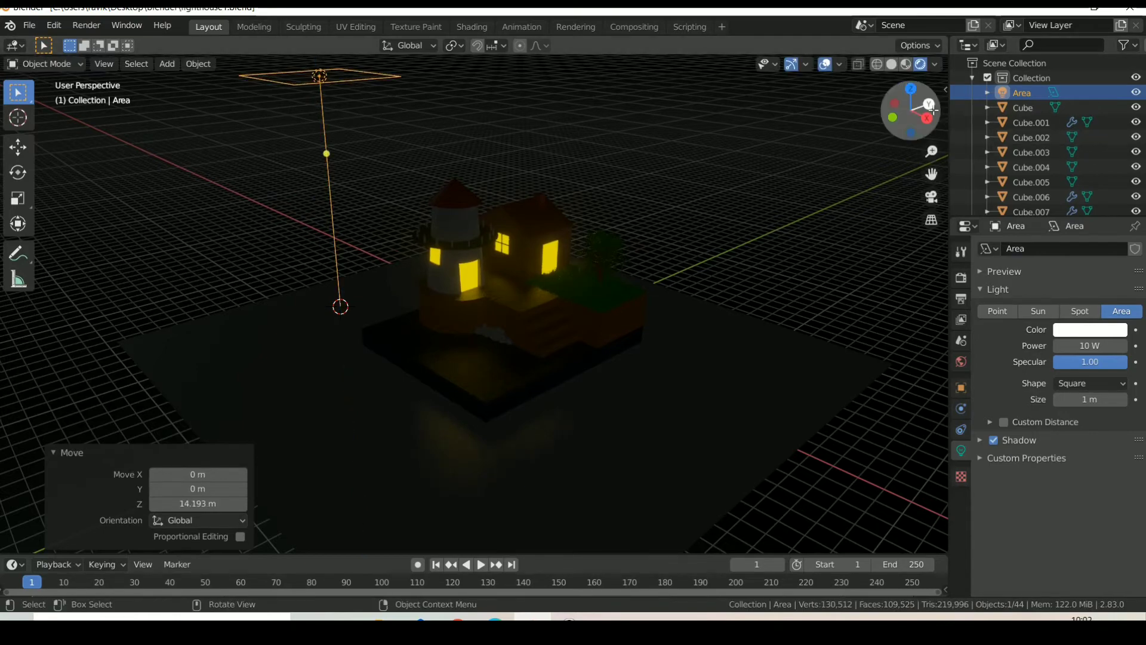
{"action": "left_click_drag", "start_coordinate": [932, 111], "coordinate": [922, 149]}
{"action": "middle_click_drag", "start_coordinate": [460, 155], "coordinate": [460, 110]}
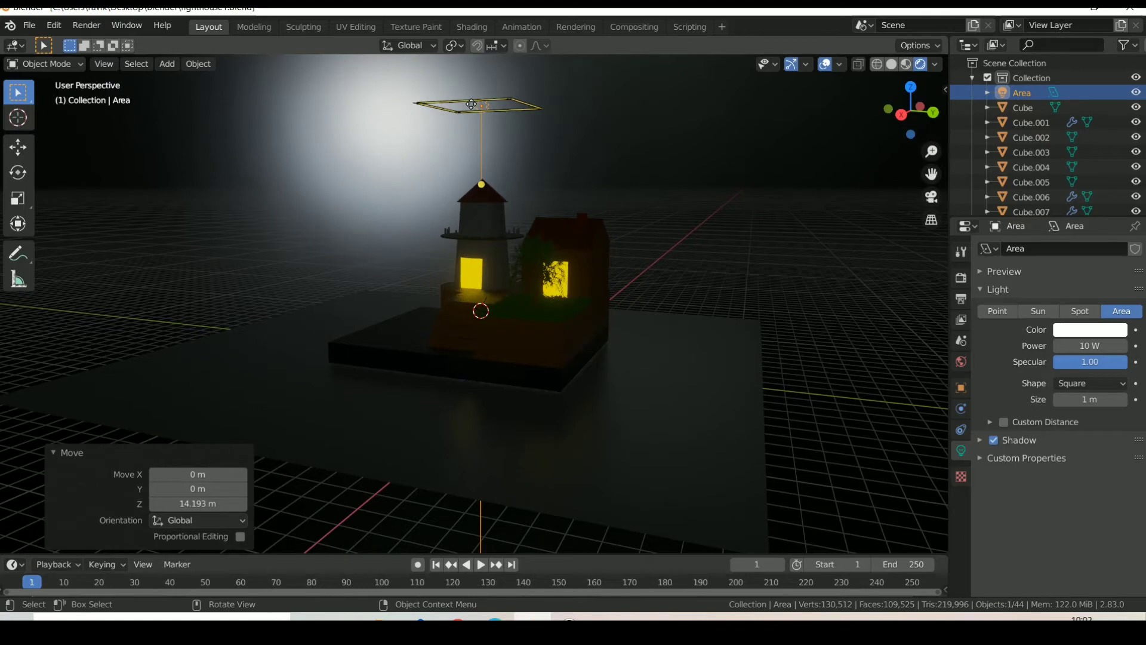
{"action": "key", "text": "g"}
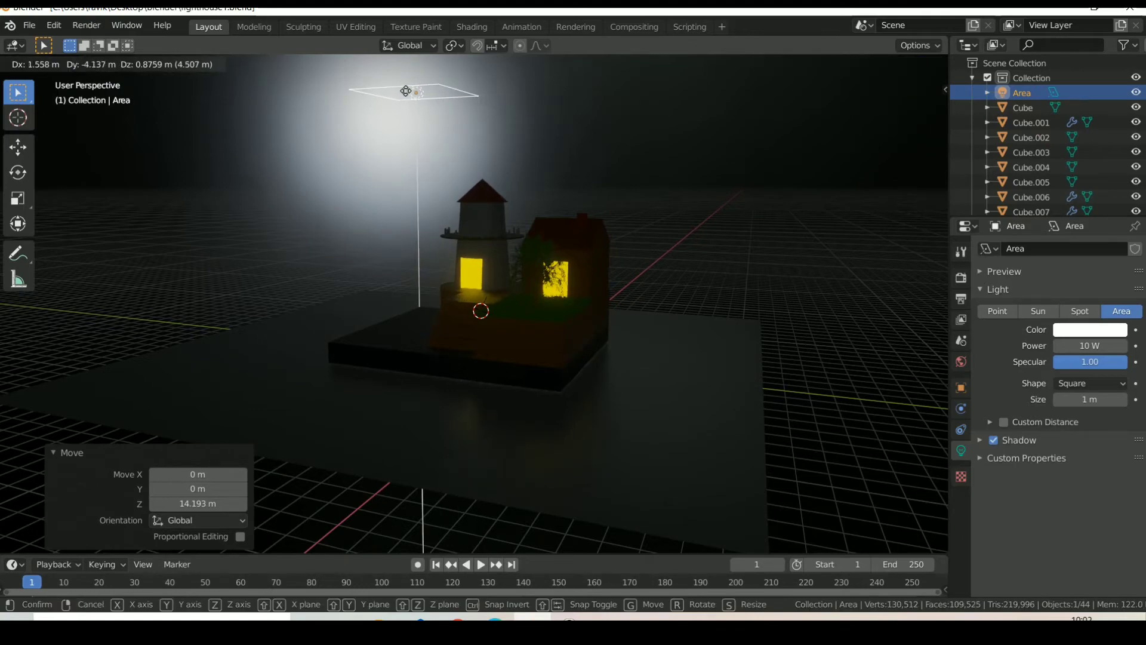
{"action": "left_click", "coordinate": [406, 91]}
Aim the area light's target handle down onto the lighthouse
{"action": "left_click_drag", "start_coordinate": [911, 110], "coordinate": [925, 120]}
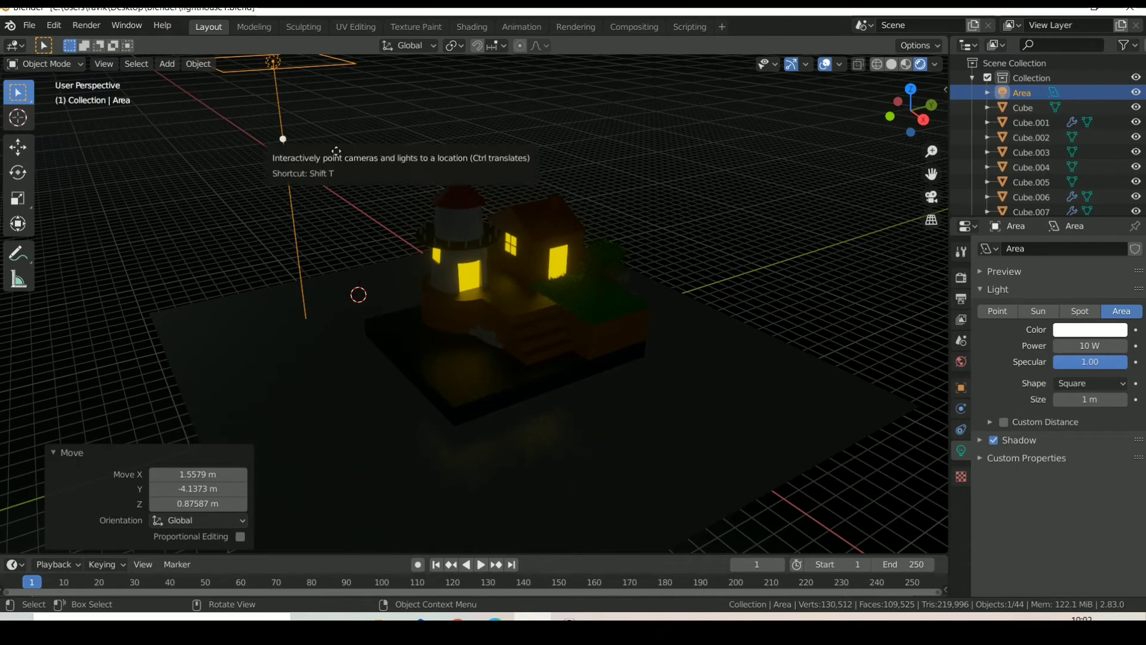
{"action": "left_click_drag", "start_coordinate": [336, 151], "coordinate": [495, 288]}
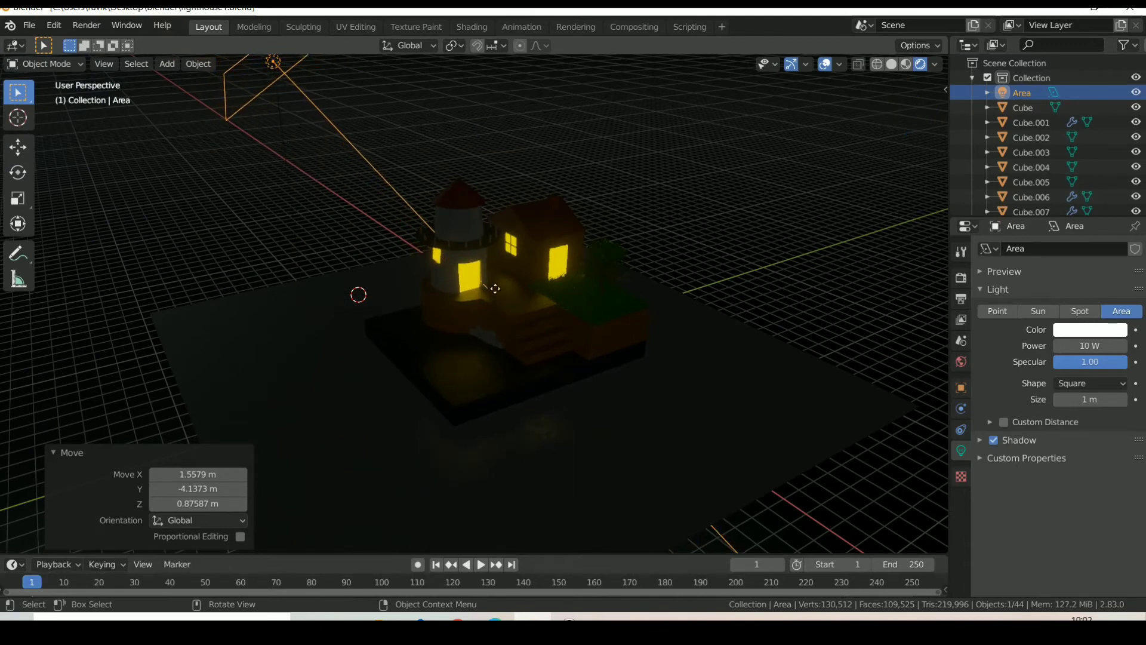
{"action": "left_click_drag", "start_coordinate": [495, 289], "coordinate": [513, 309]}
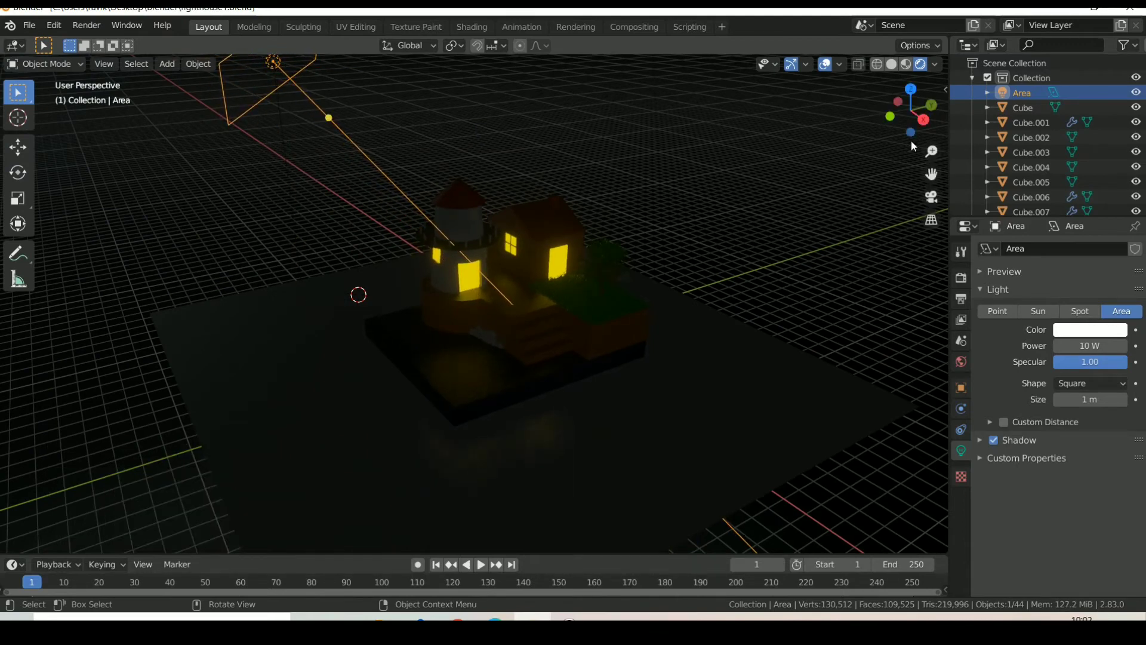
{"action": "mouse_move", "coordinate": [912, 147]}
{"action": "left_mouse_down"}
{"action": "mouse_move", "coordinate": [931, 143]}
{"action": "mouse_move", "coordinate": [440, 145]}
{"action": "left_mouse_up"}
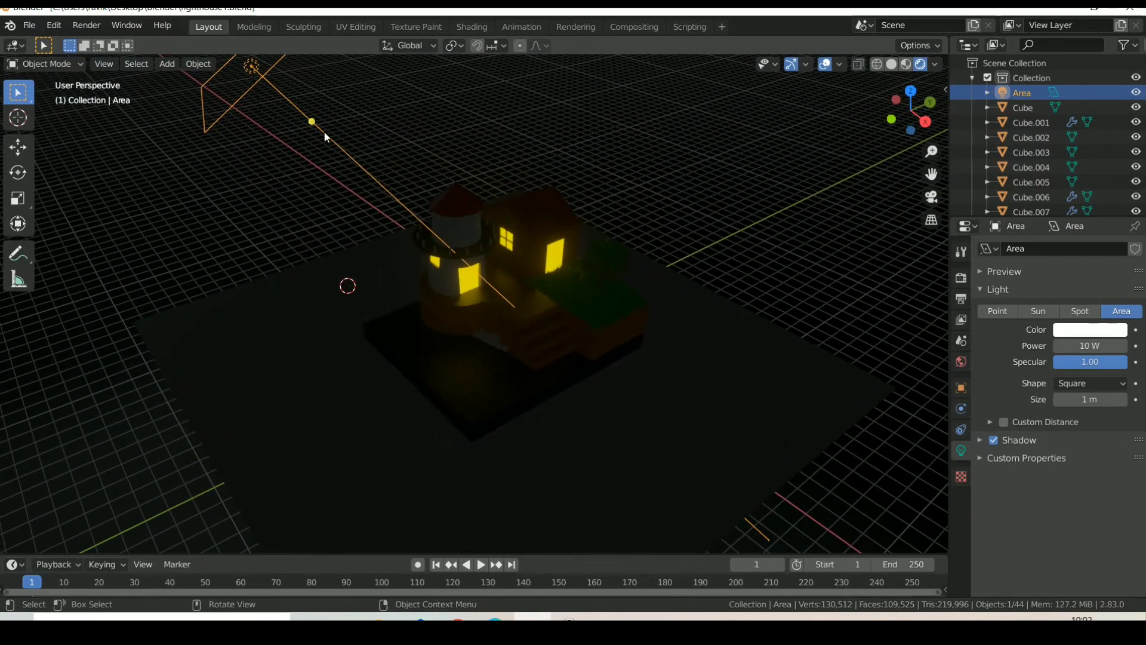
{"action": "mouse_move", "coordinate": [313, 124]}
{"action": "left_mouse_down"}
{"action": "mouse_move", "coordinate": [330, 151]}
{"action": "mouse_move", "coordinate": [472, 242]}
{"action": "left_mouse_up"}
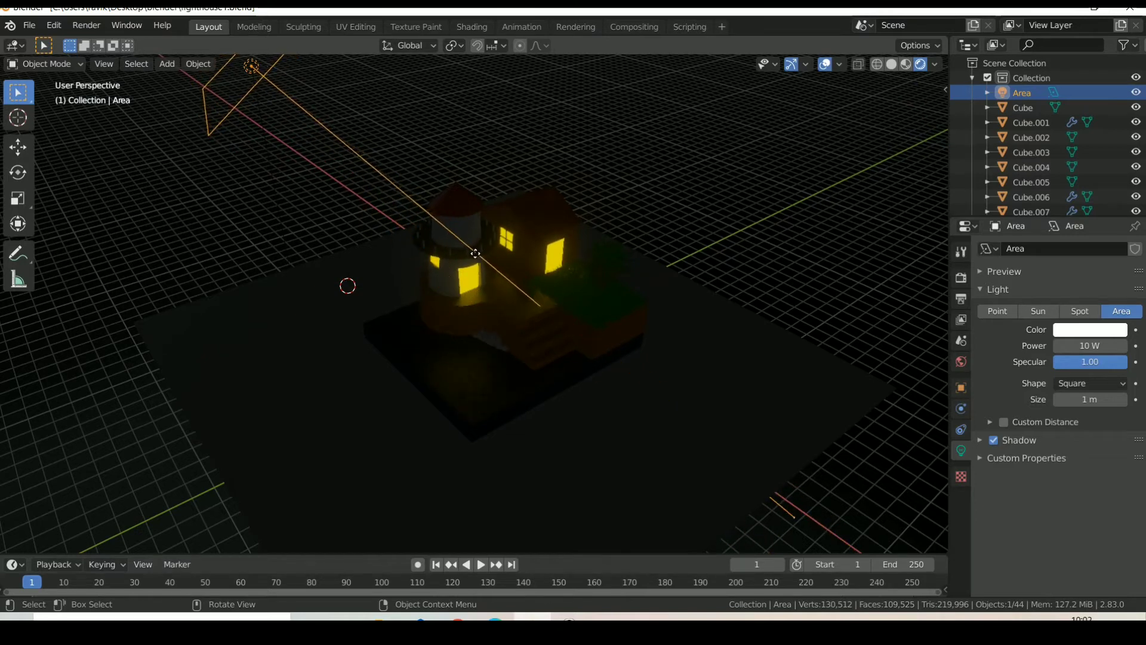
{"action": "left_click_drag", "start_coordinate": [472, 242], "coordinate": [473, 242]}
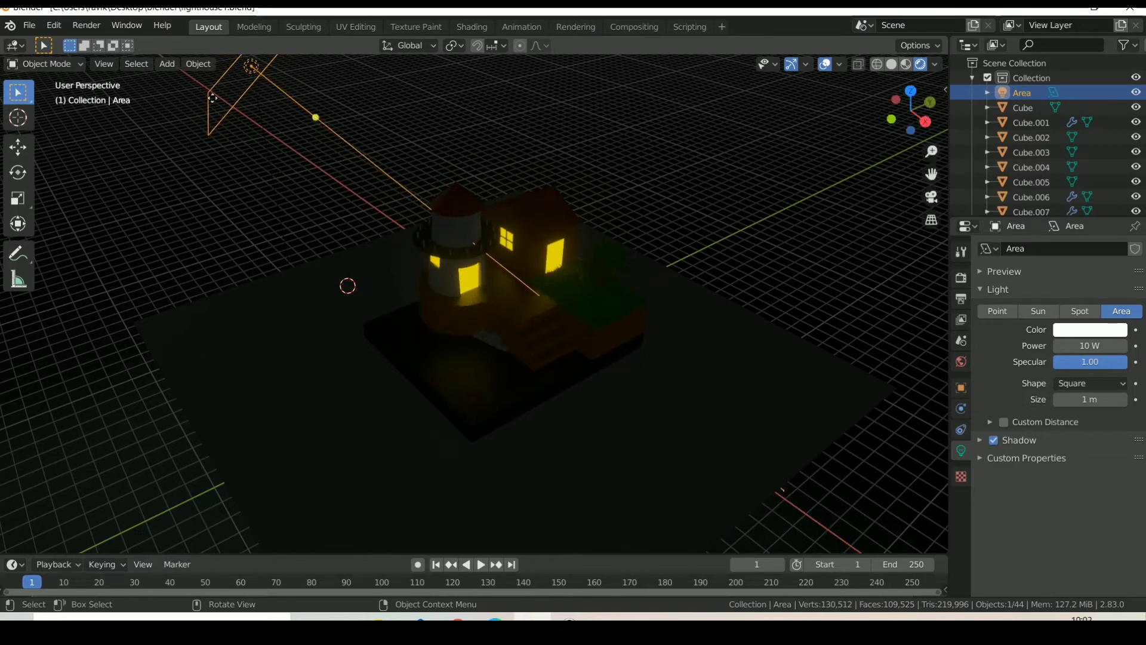
Keep the light at 1.655 scale and change its colour to saturated blue
{"action": "key", "text": "s"}
{"action": "left_click", "coordinate": [451, 255]}
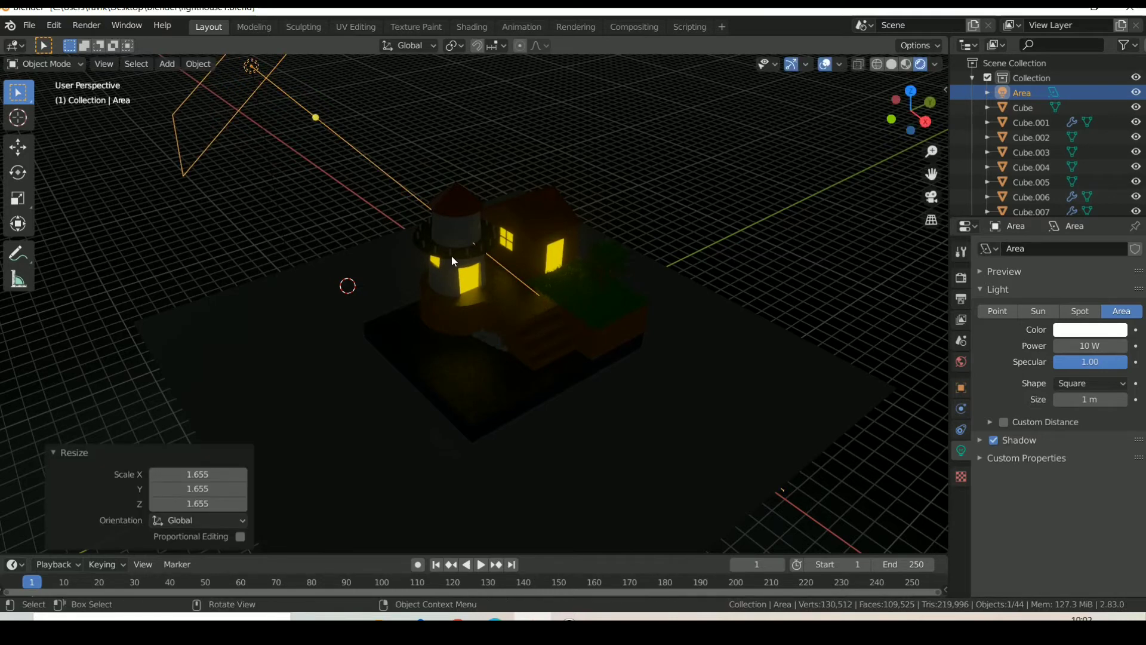
{"action": "left_click", "coordinate": [1099, 327]}
{"action": "left_click_drag", "start_coordinate": [1083, 171], "coordinate": [1096, 154]}
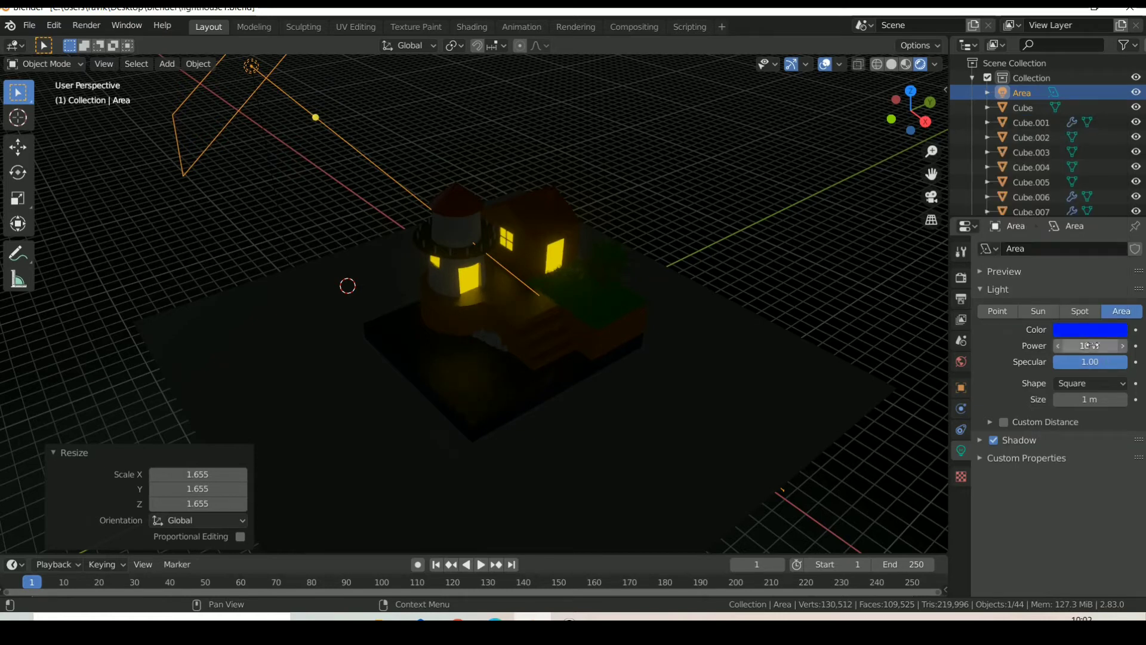
Set the area light's power to 3000 W, then settle on 2000 W
{"action": "left_click", "coordinate": [1094, 345]}
{"action": "type", "text": "3000"}
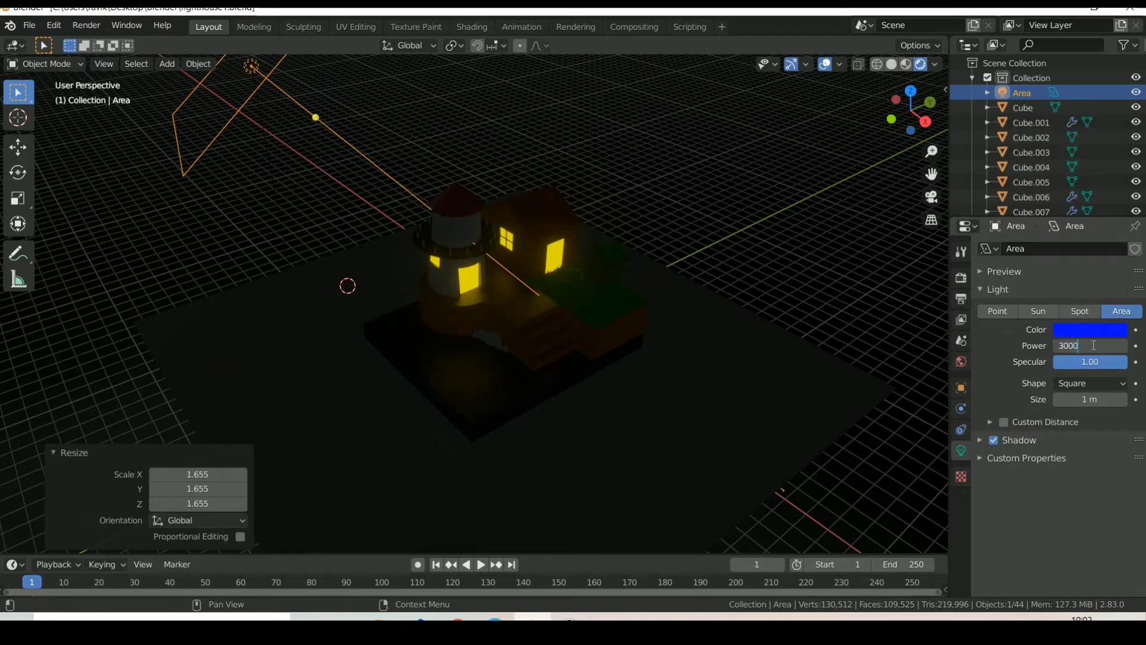
{"action": "key", "text": "Return"}
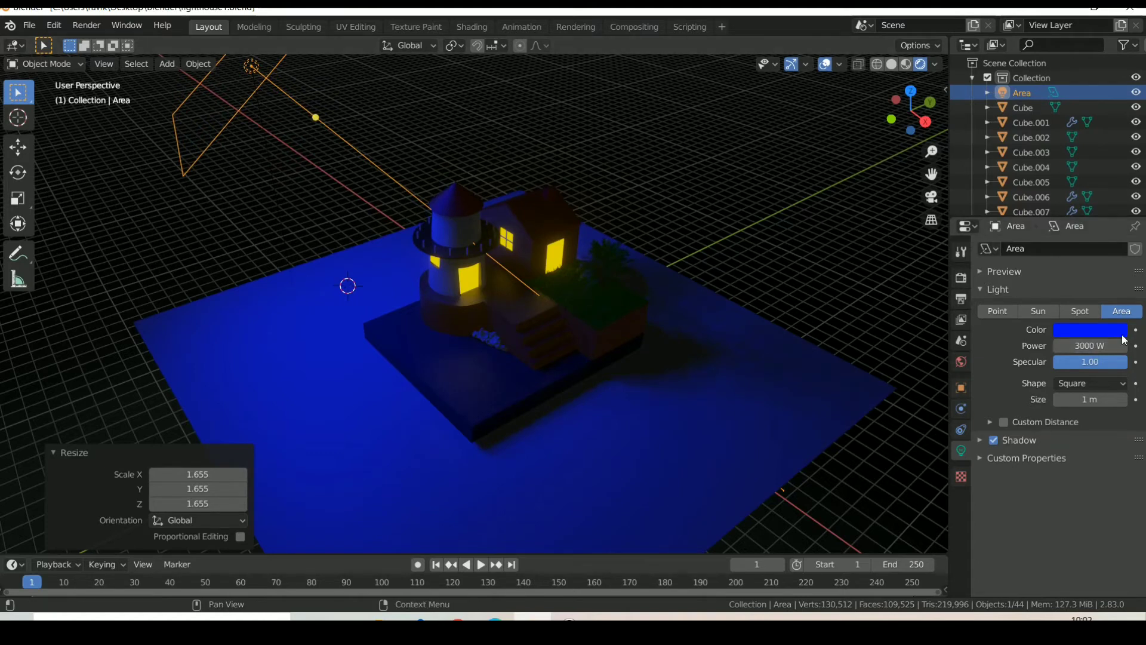
{"action": "left_click", "coordinate": [1106, 348]}
{"action": "type", "text": "2000"}
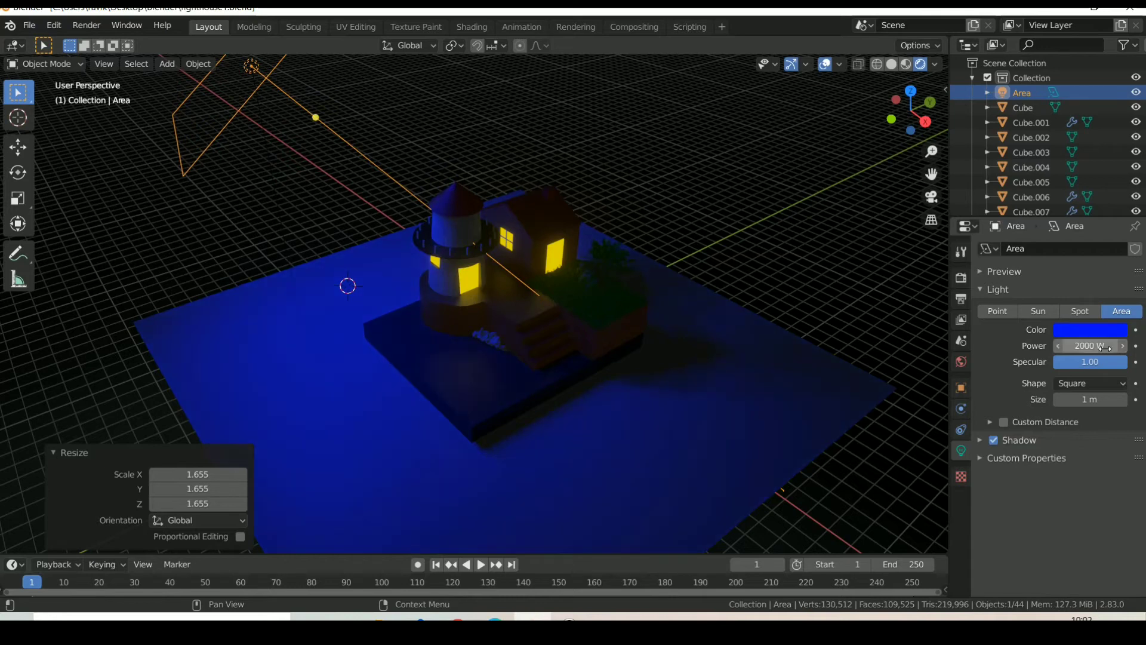
{"action": "key", "text": "Return"}
{"action": "left_click", "coordinate": [820, 163]}
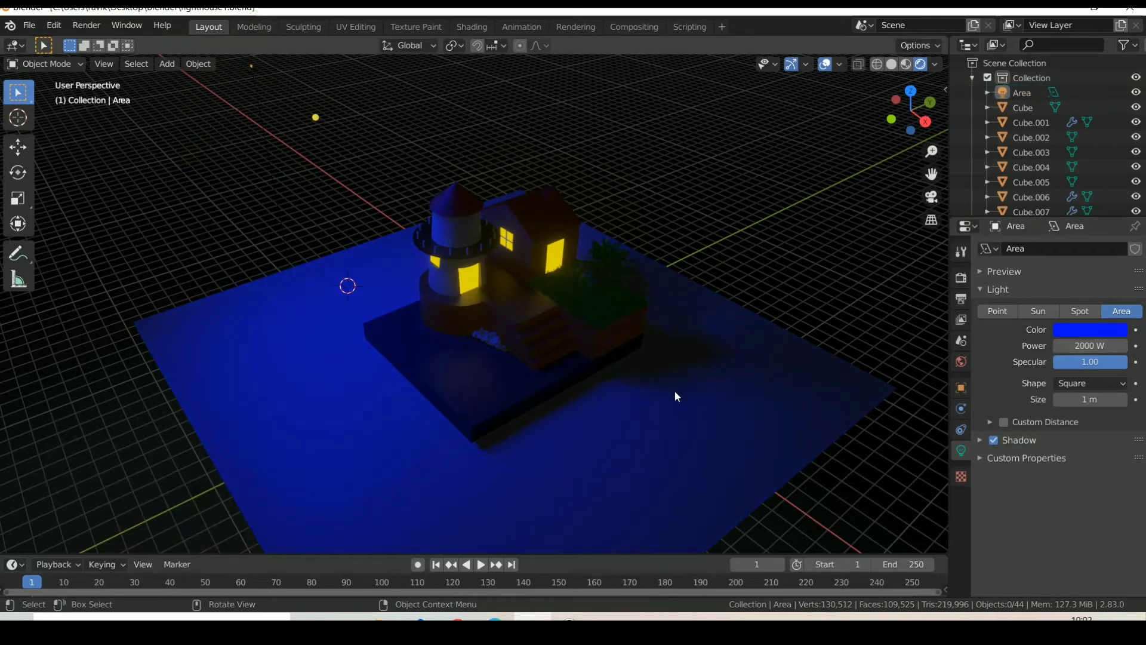
{"action": "left_click", "coordinate": [660, 422]}
Give the ground plane a new material, Material.011, with a fully black base colour
{"action": "left_click", "coordinate": [1026, 310]}
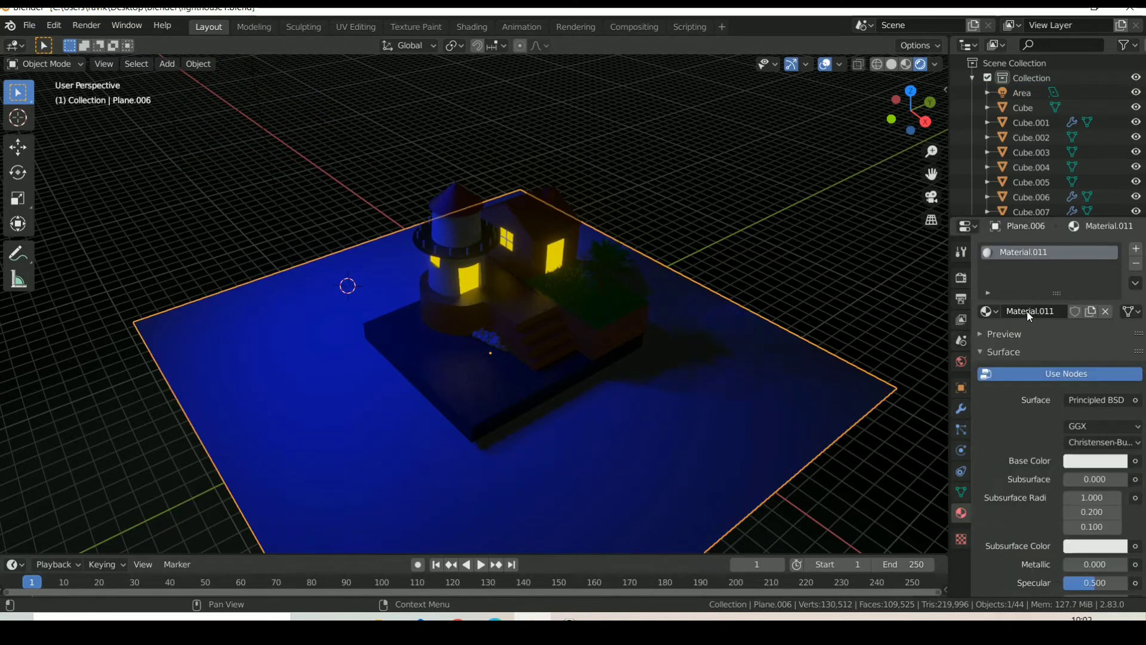
{"action": "left_click", "coordinate": [1109, 463]}
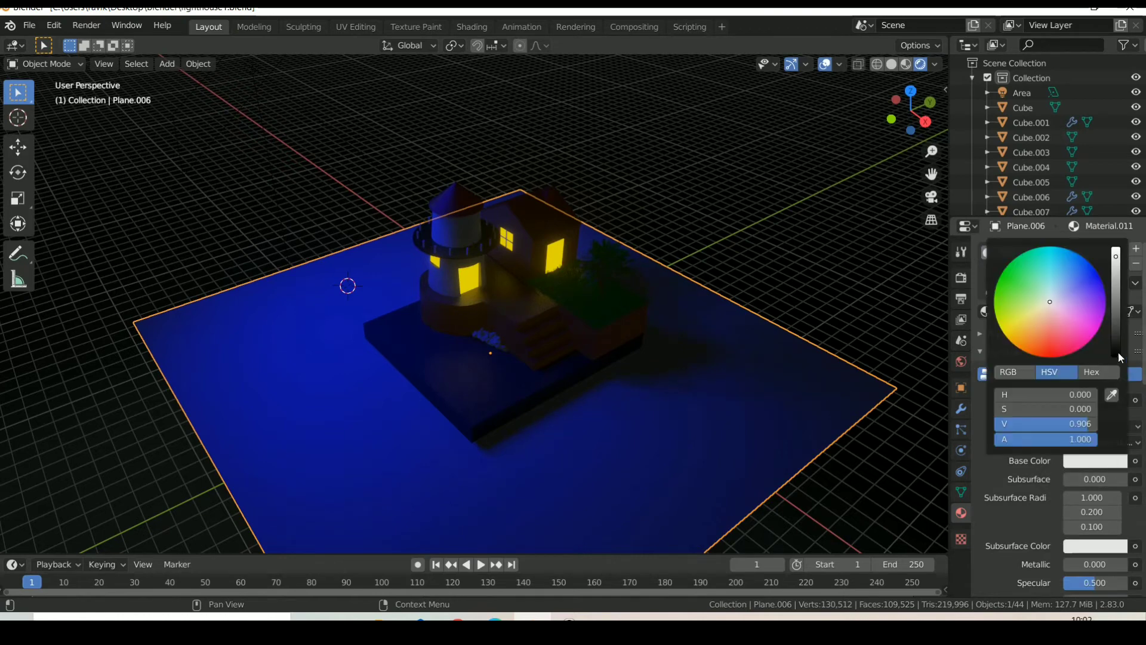
{"action": "key", "text": "BackSpace"}
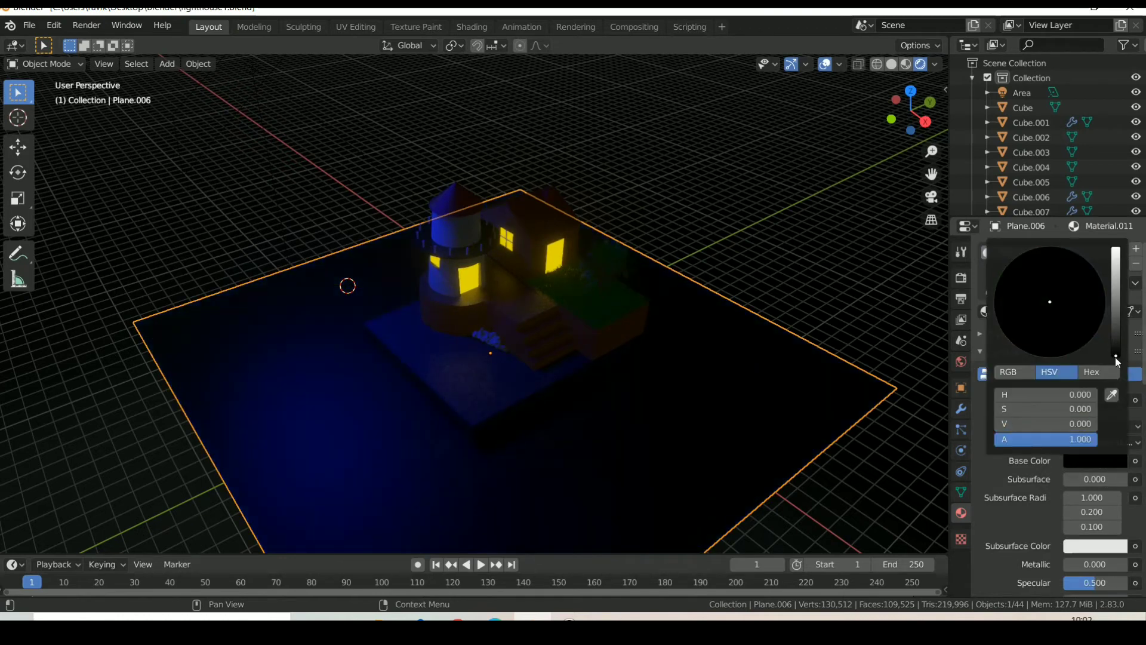
{"action": "left_click", "coordinate": [733, 184]}
{"action": "left_click", "coordinate": [698, 392]}
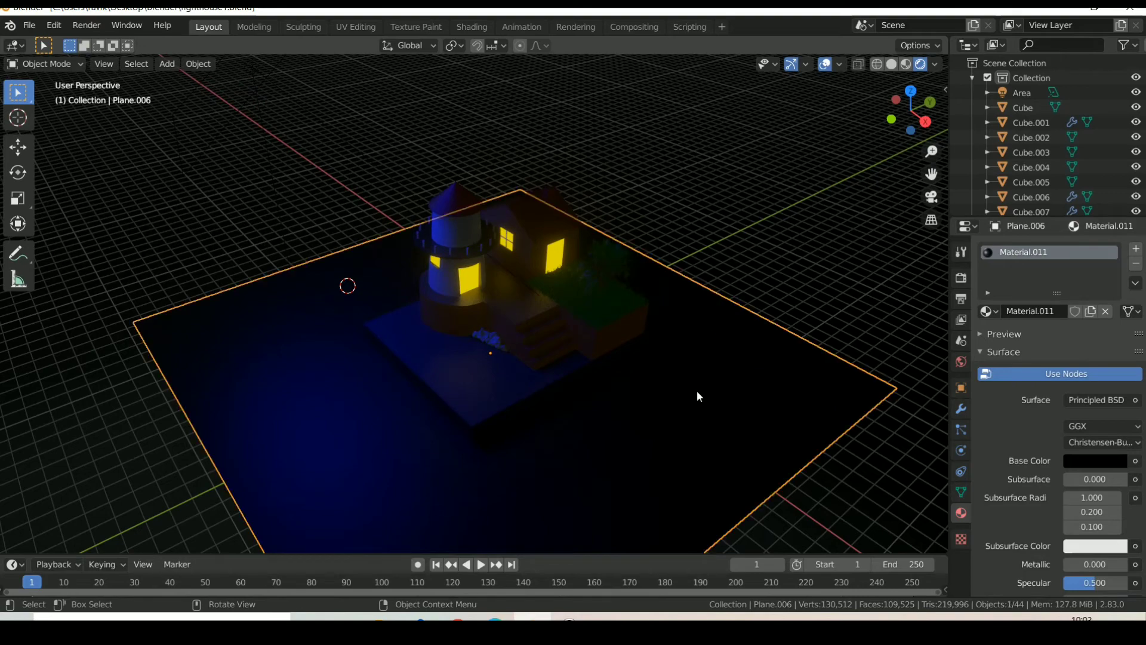
{"action": "left_click", "coordinate": [850, 239]}
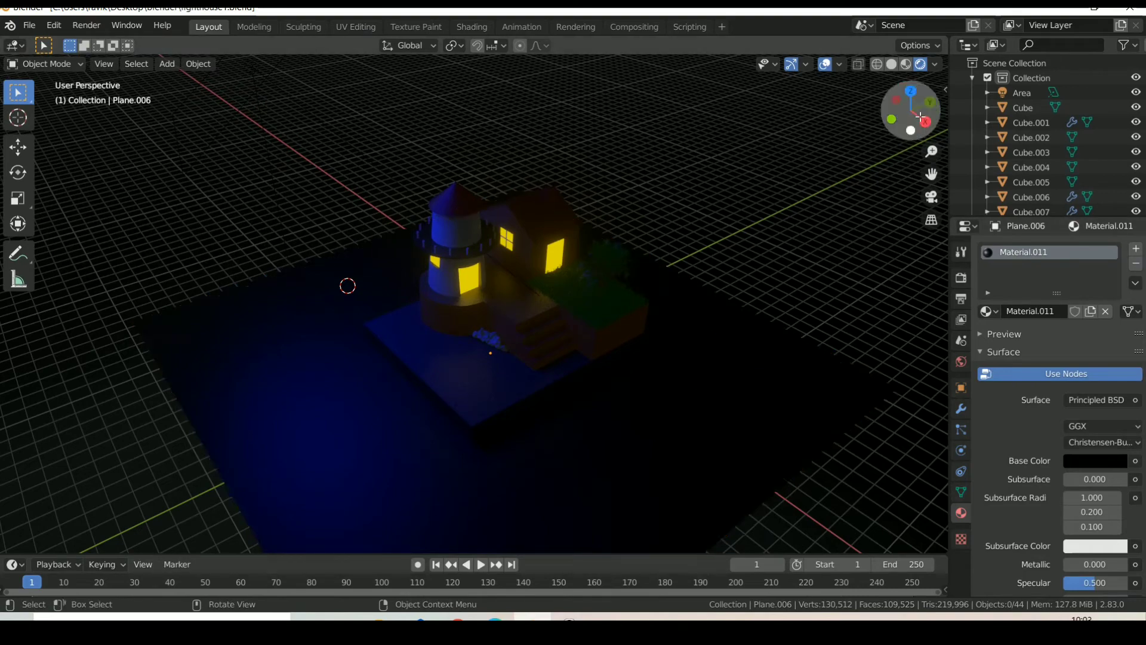
{"action": "left_click_drag", "start_coordinate": [910, 113], "coordinate": [921, 114]}
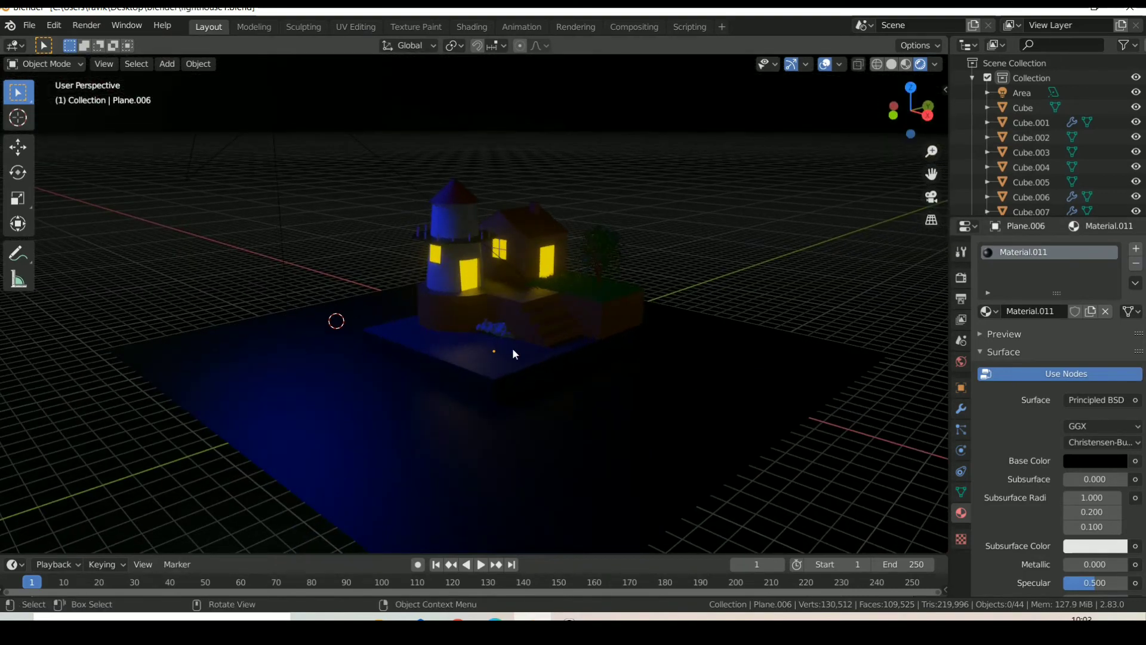
{"action": "key", "text": "shift+a"}
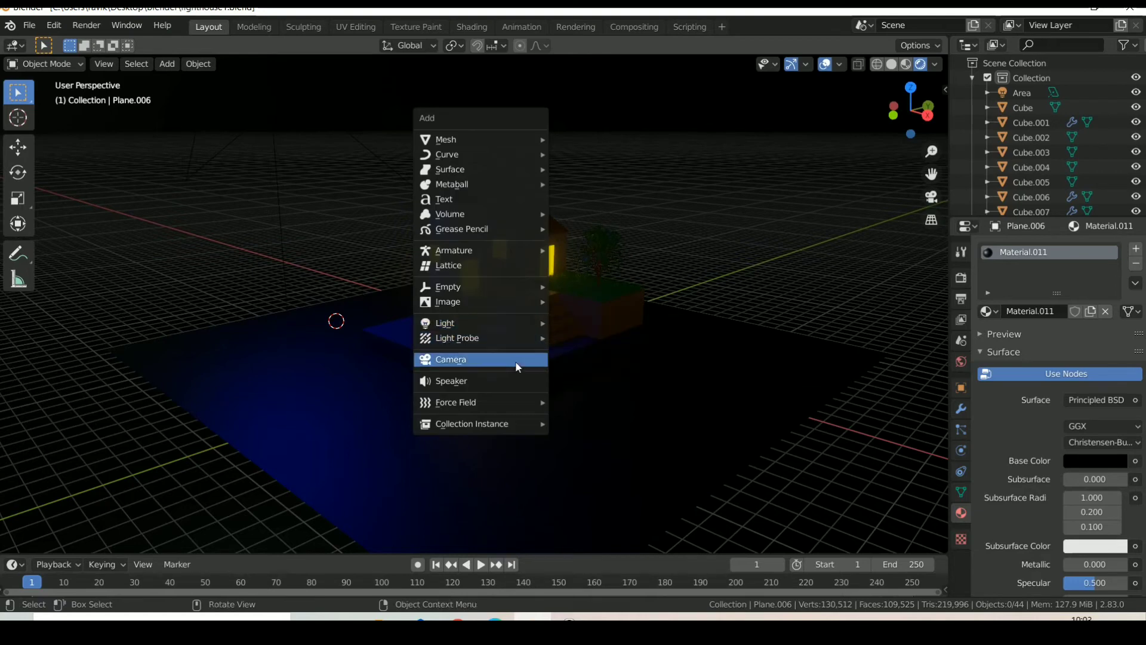
Add a camera, lock it to the view, and look through it
{"action": "left_click", "coordinate": [518, 360]}
{"action": "key", "text": "n"}
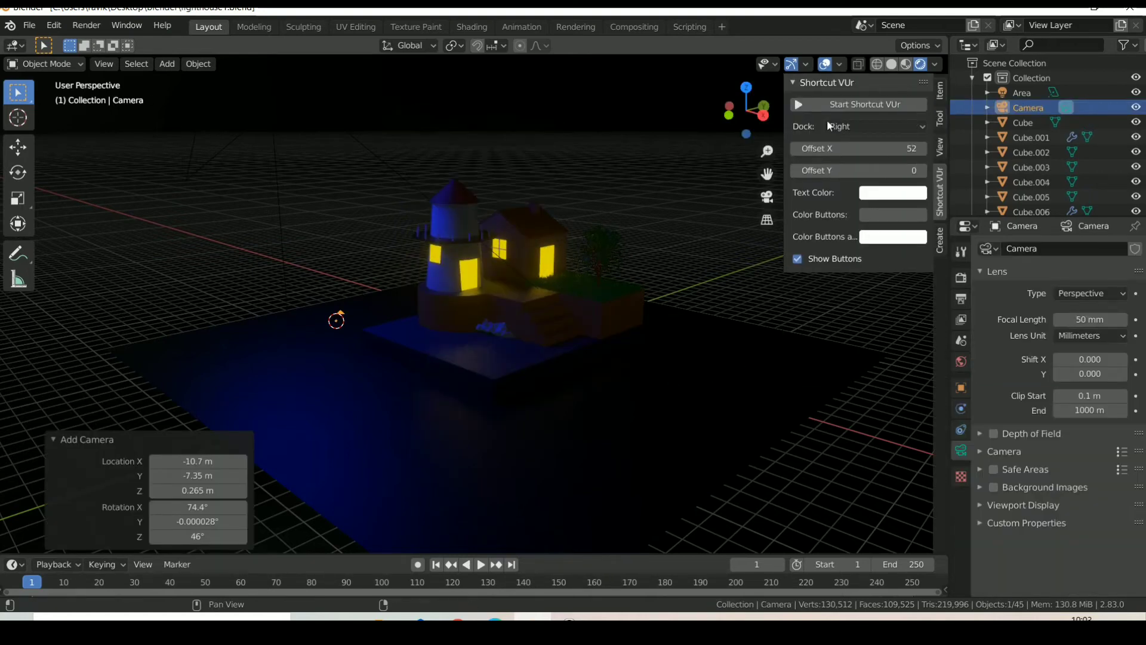
{"action": "left_click", "coordinate": [940, 143]}
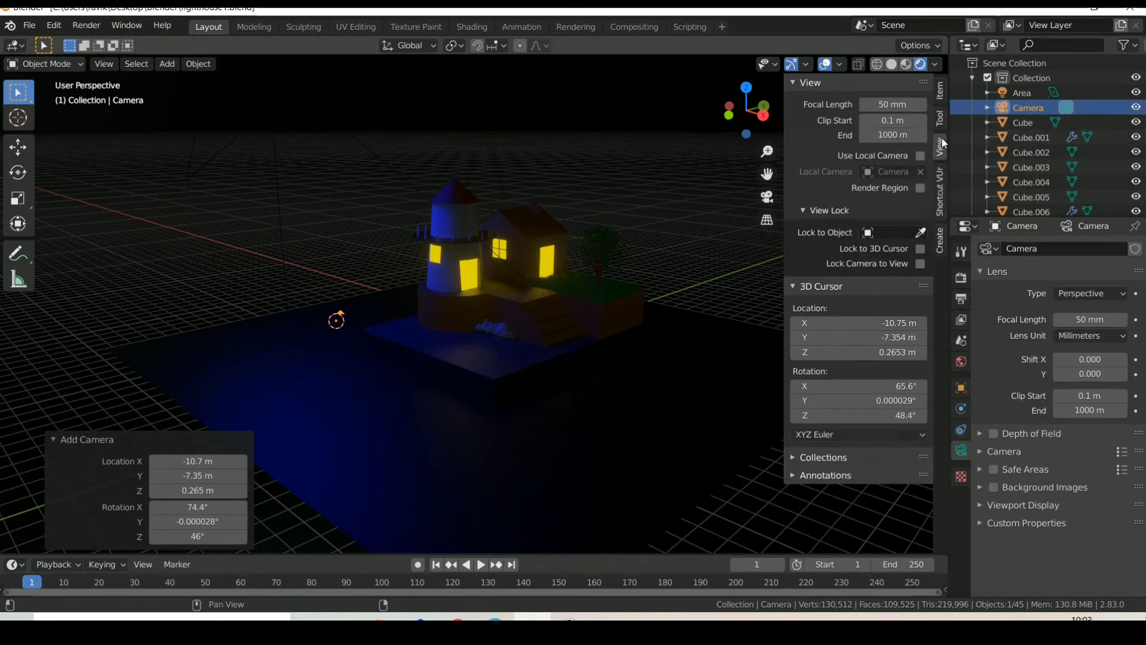
{"action": "left_click", "coordinate": [920, 263]}
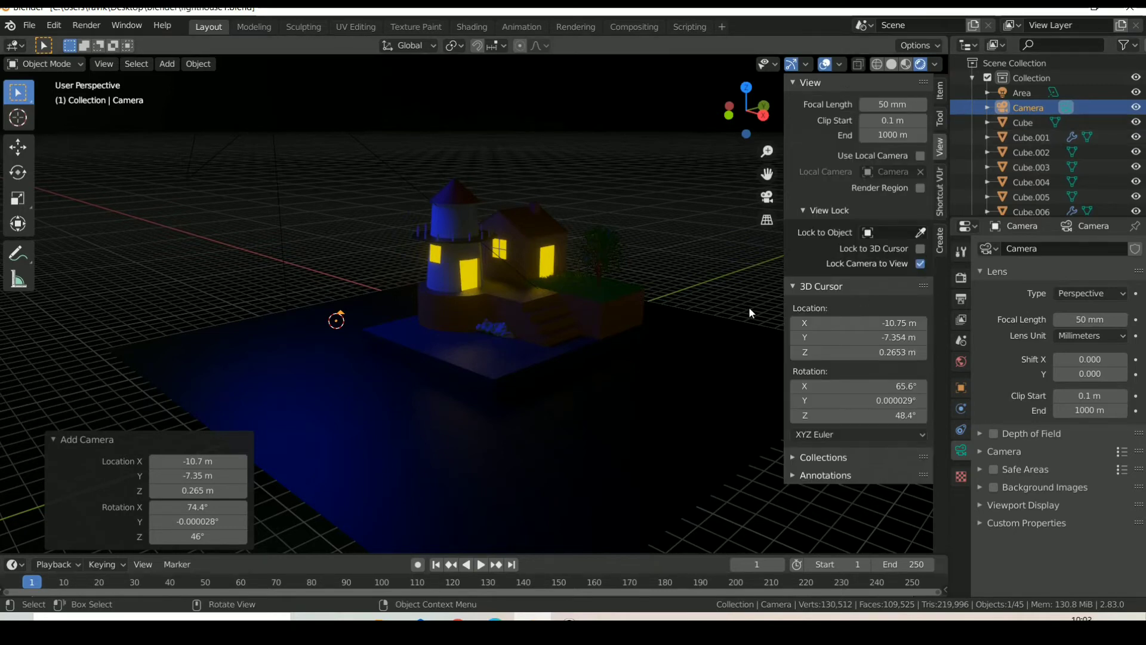
{"action": "key", "text": "KP_0"}
Frame the lit diorama through the camera by zooming and panning
{"action": "scroll", "coordinate": [750, 310], "scroll_direction": "down", "scroll_amount": 3}
{"action": "scroll", "coordinate": [750, 311], "scroll_direction": "down", "scroll_amount": 3}
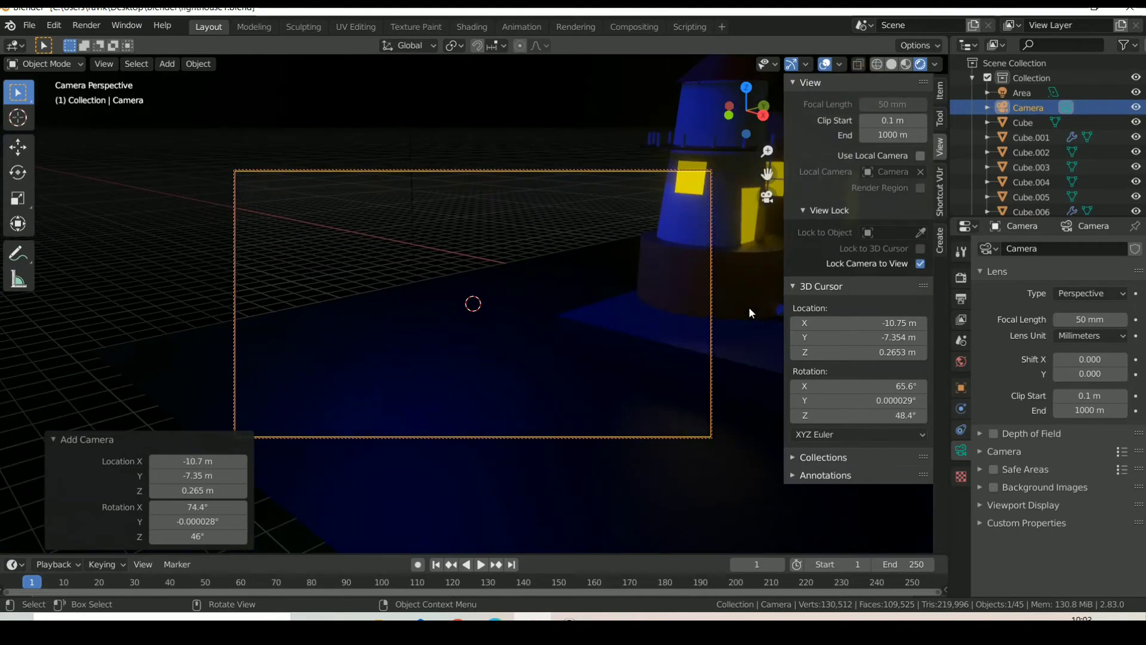
{"action": "scroll", "coordinate": [750, 311], "scroll_direction": "down", "scroll_amount": 4}
{"action": "middle_click_drag", "start_coordinate": [597, 325], "coordinate": [510, 333], "text": "shift"}
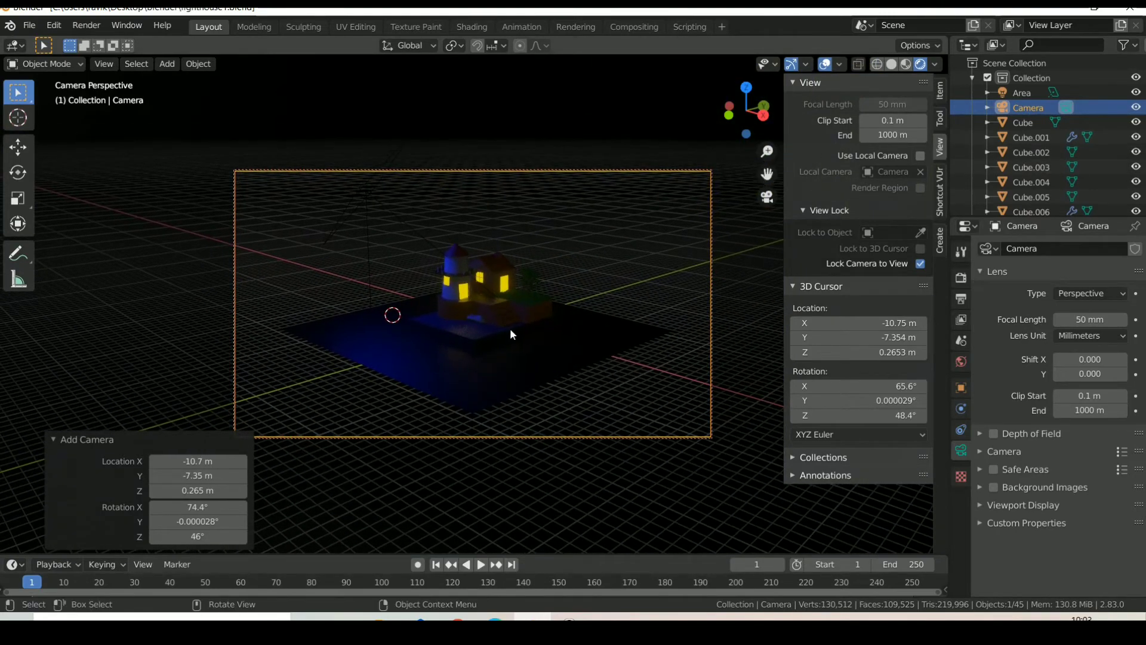
{"action": "scroll", "coordinate": [500, 330], "scroll_direction": "up", "scroll_amount": 3}
{"action": "scroll", "coordinate": [500, 329], "scroll_direction": "up", "scroll_amount": 3}
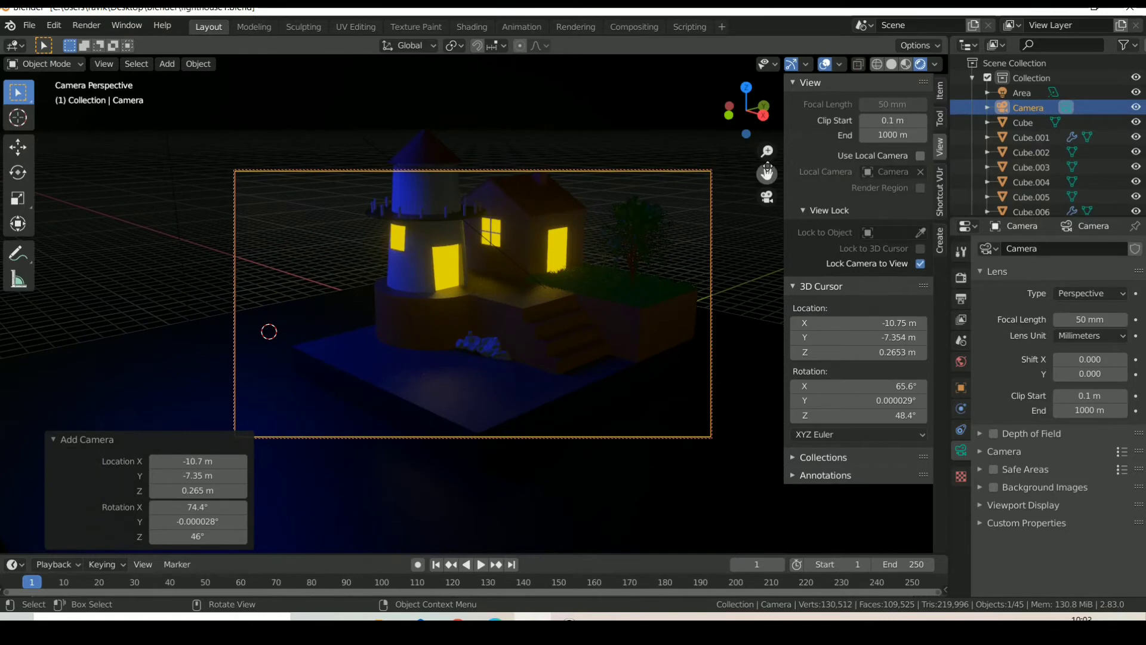
{"action": "scroll", "coordinate": [513, 344], "scroll_direction": "down", "scroll_amount": 1}
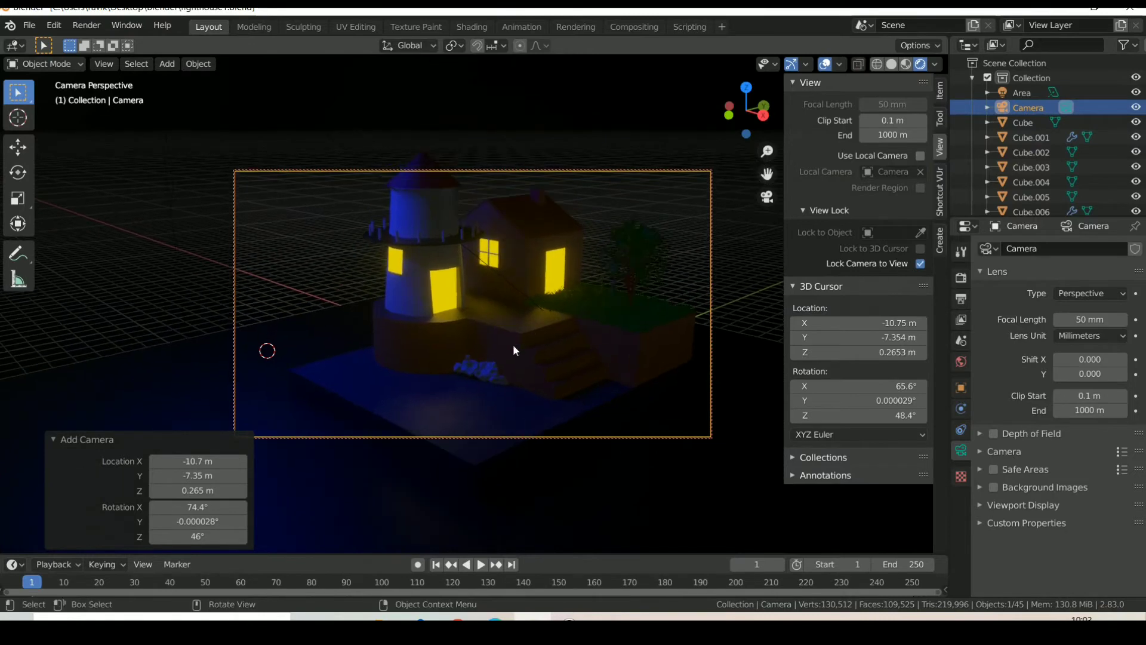
{"action": "scroll", "coordinate": [513, 344], "scroll_direction": "down", "scroll_amount": 1}
{"action": "scroll", "coordinate": [513, 344], "scroll_direction": "down", "scroll_amount": 1}
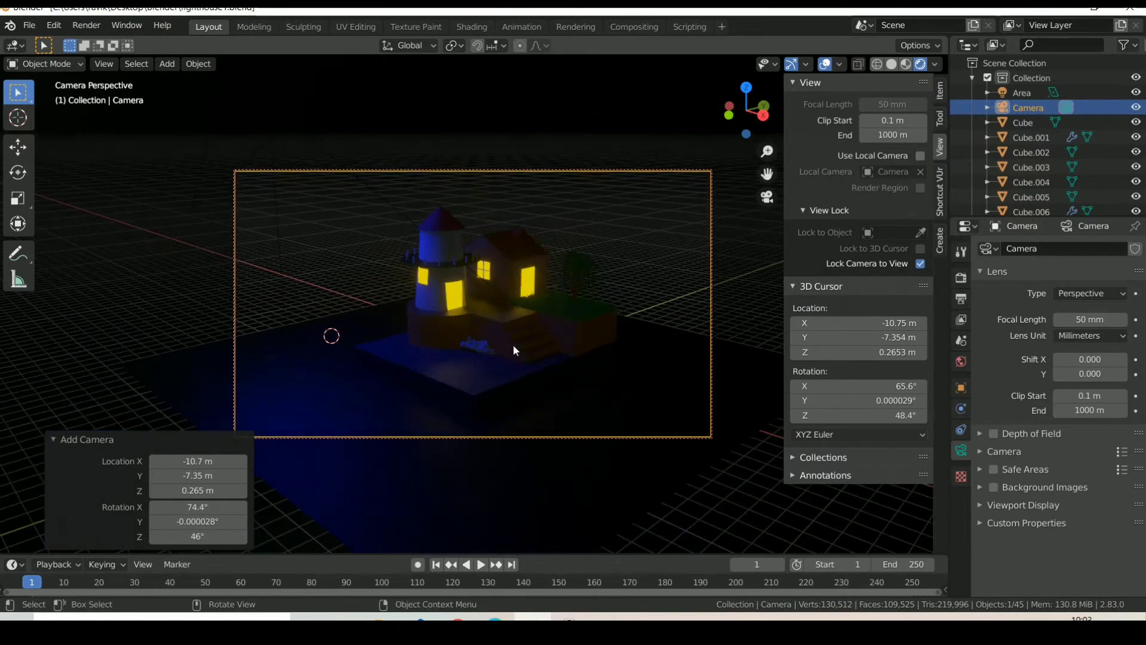
Preview without overlays, then exit camera view and orbit freely around the lighthouse
{"action": "left_click", "coordinate": [824, 67]}
{"action": "left_click", "coordinate": [824, 67]}
{"action": "key", "text": "n"}
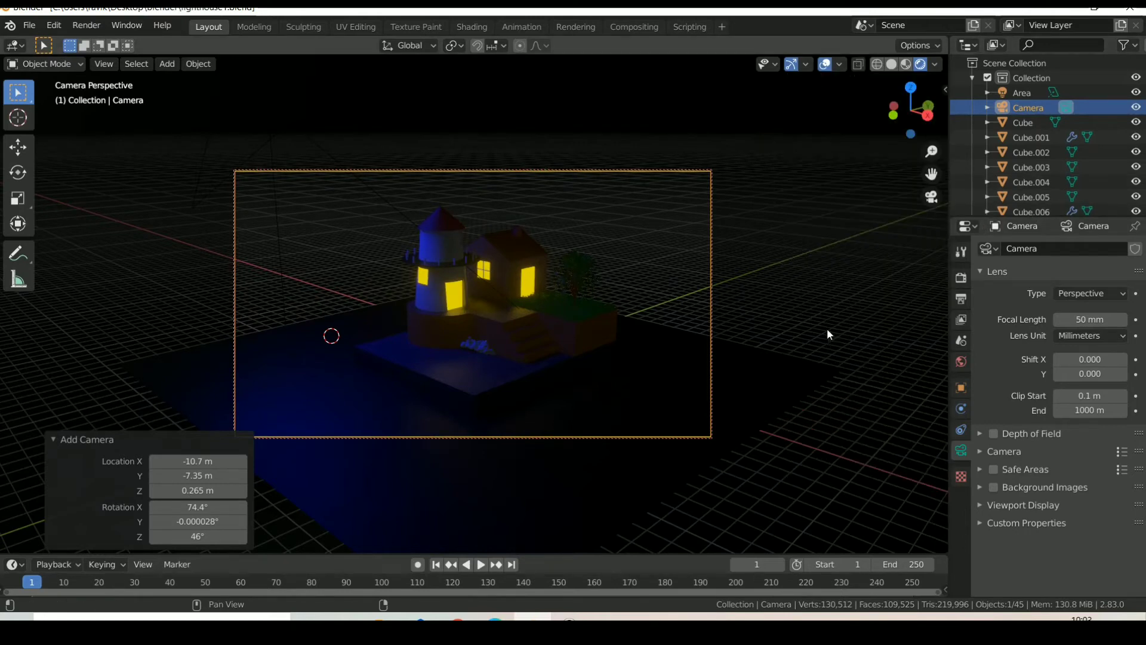
{"action": "left_click", "coordinate": [939, 198]}
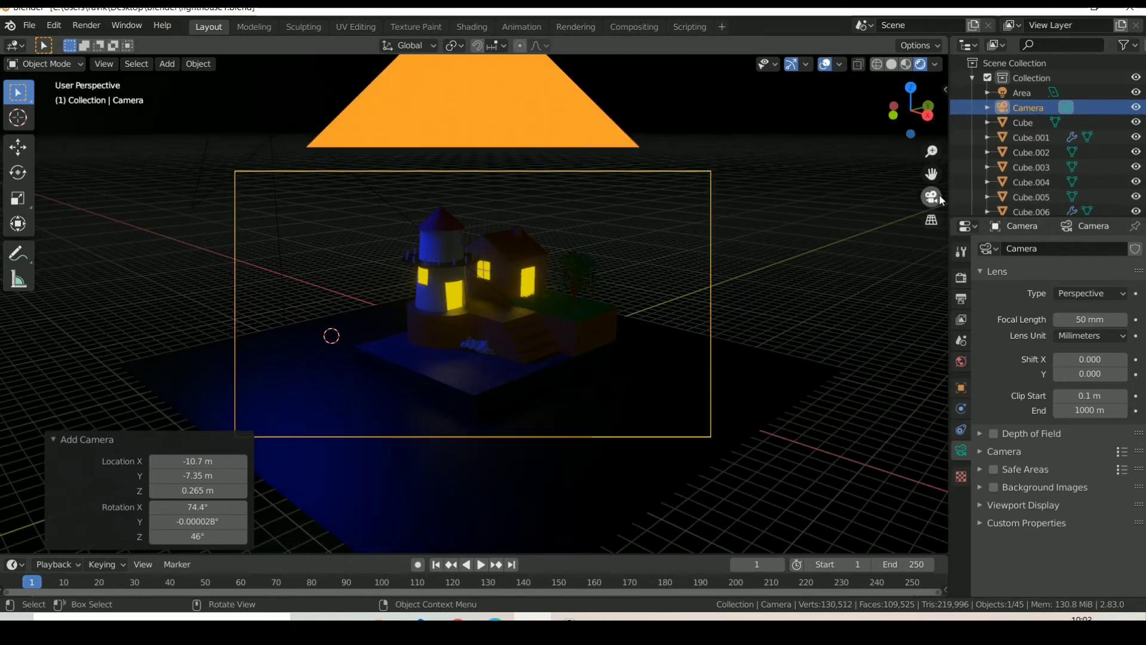
{"action": "left_click", "coordinate": [791, 248]}
{"action": "scroll", "coordinate": [816, 254], "scroll_direction": "down", "scroll_amount": 4}
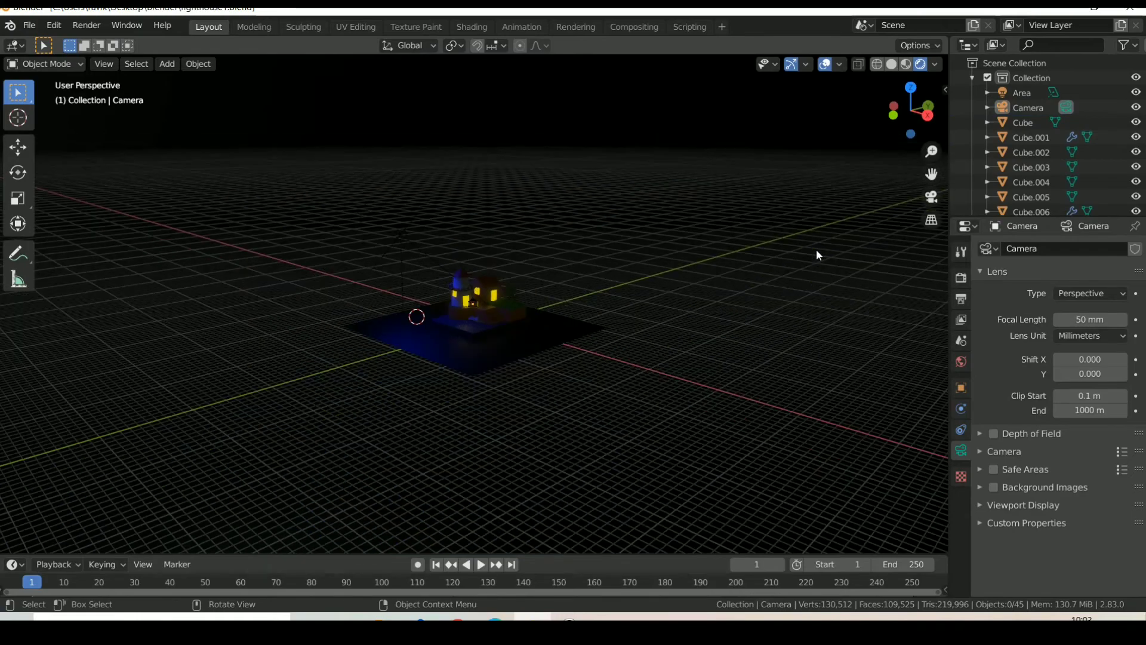
{"action": "scroll", "coordinate": [816, 255], "scroll_direction": "up", "scroll_amount": 2}
{"action": "left_click_drag", "start_coordinate": [925, 120], "coordinate": [923, 121]}
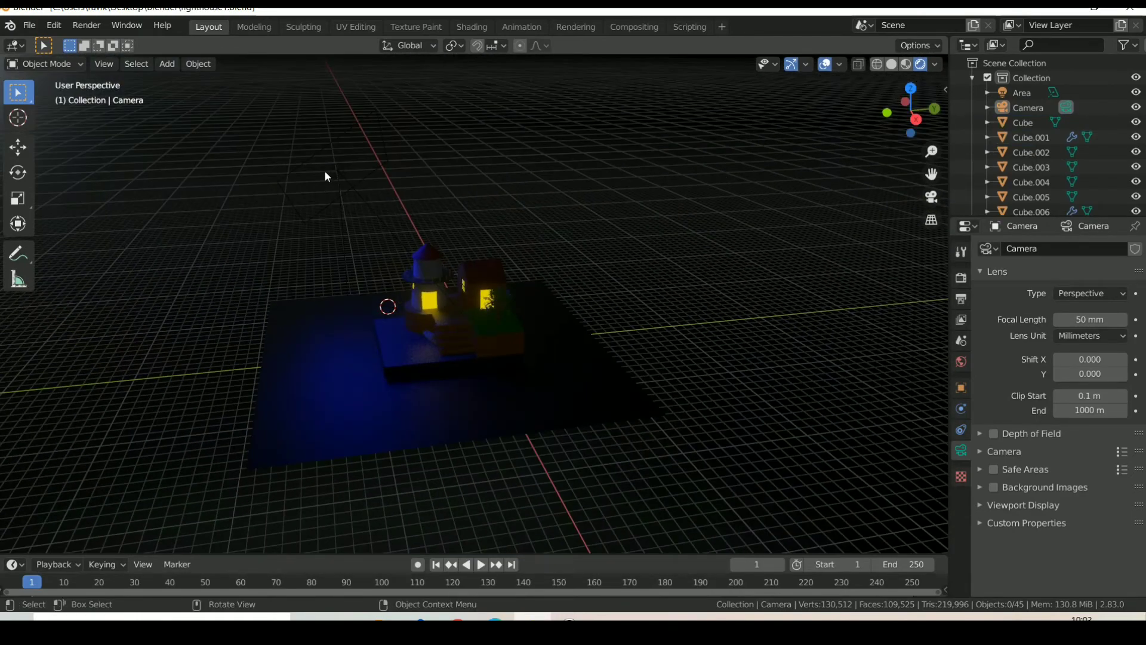
Duplicate the blue area light, rotate it and move it about 20.8 m along Y
{"action": "left_click", "coordinate": [327, 174]}
{"action": "key", "text": "shift+d"}
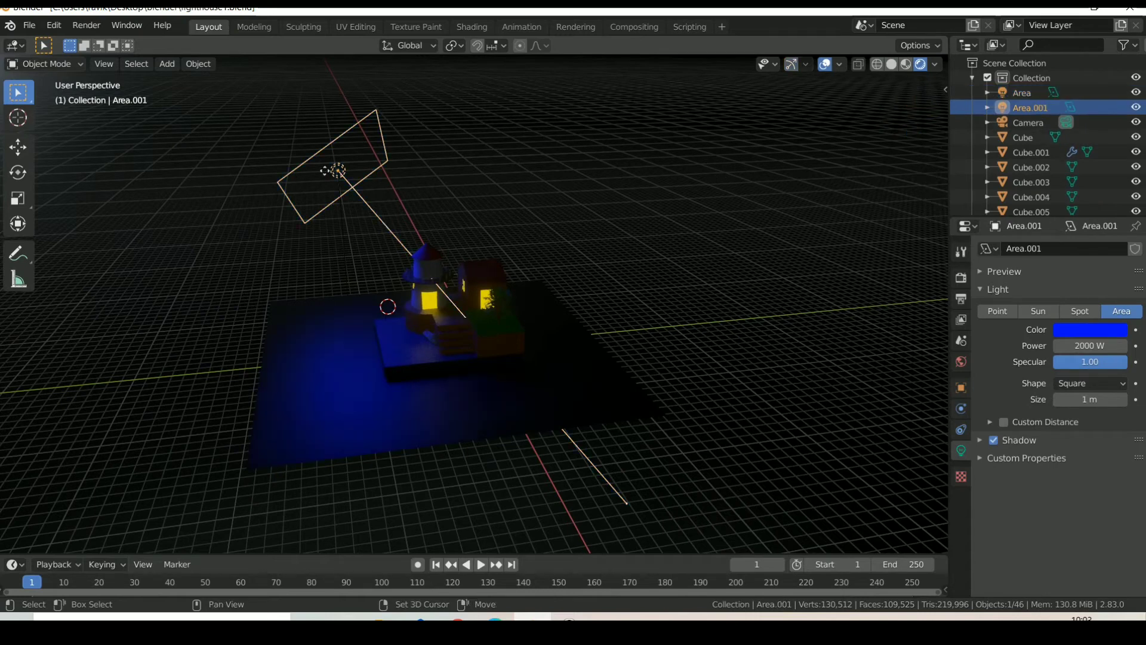
{"action": "key", "text": "r"}
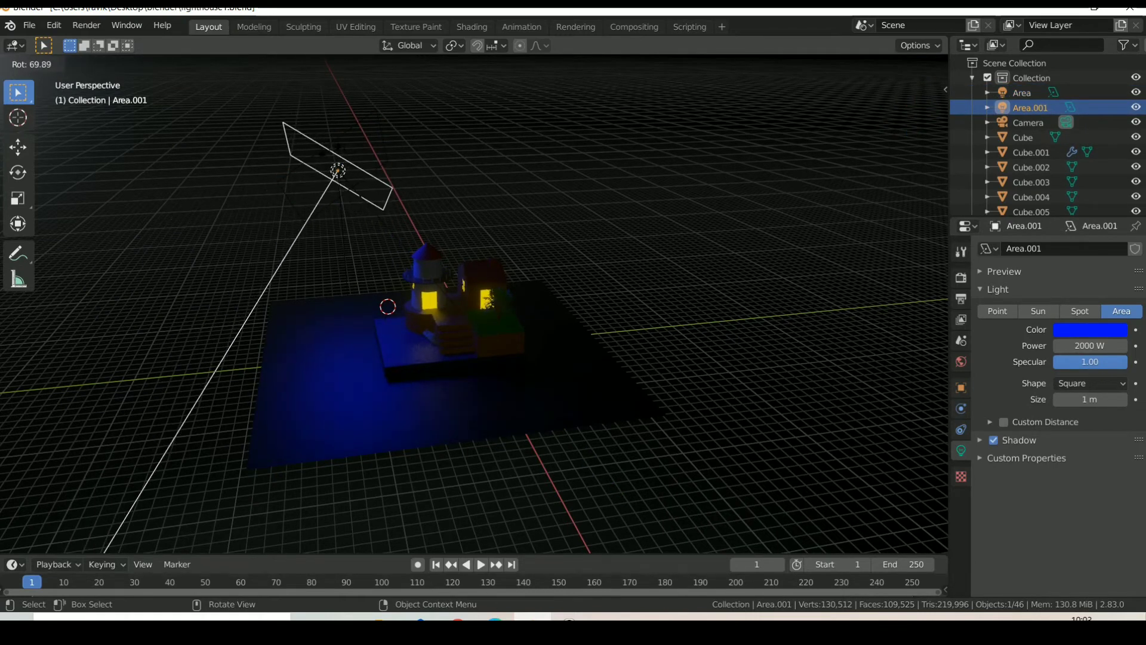
{"action": "left_click", "coordinate": [329, 149]}
{"action": "key", "text": "g"}
{"action": "key", "text": "y"}
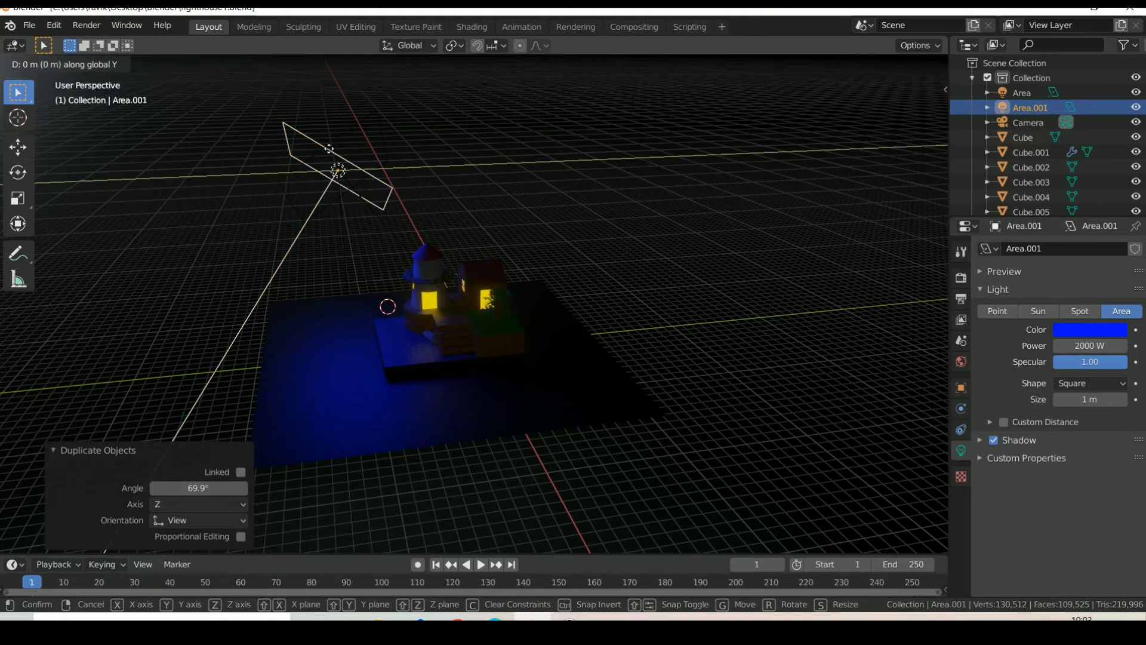
{"action": "left_click", "coordinate": [539, 77]}
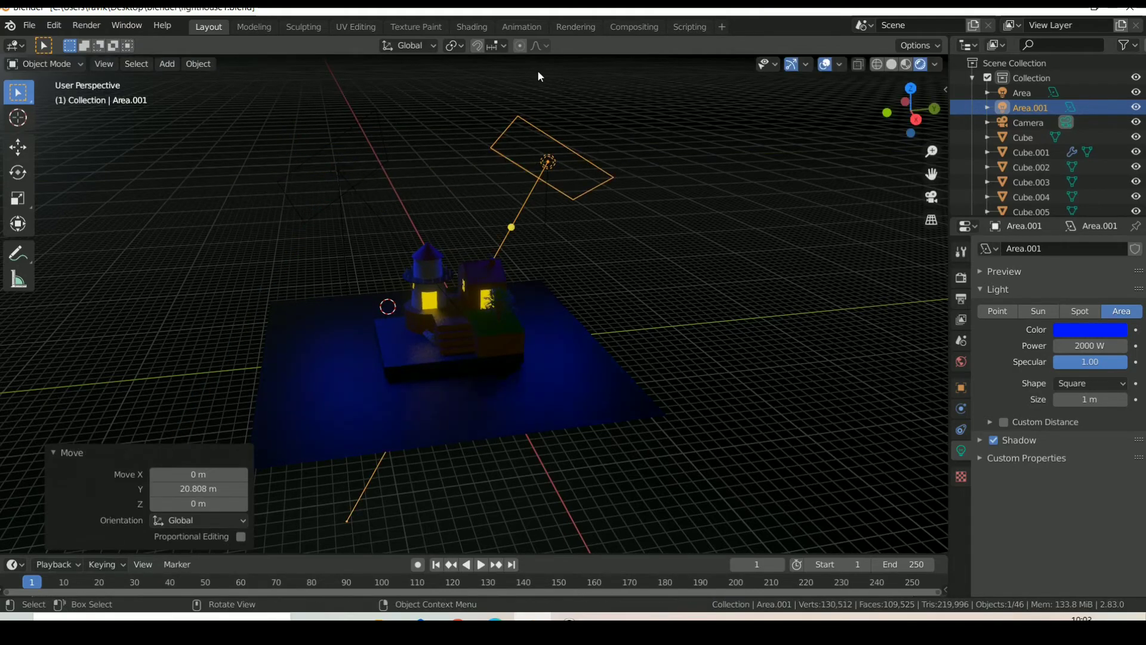
{"action": "left_click_drag", "start_coordinate": [910, 107], "coordinate": [567, 221]}
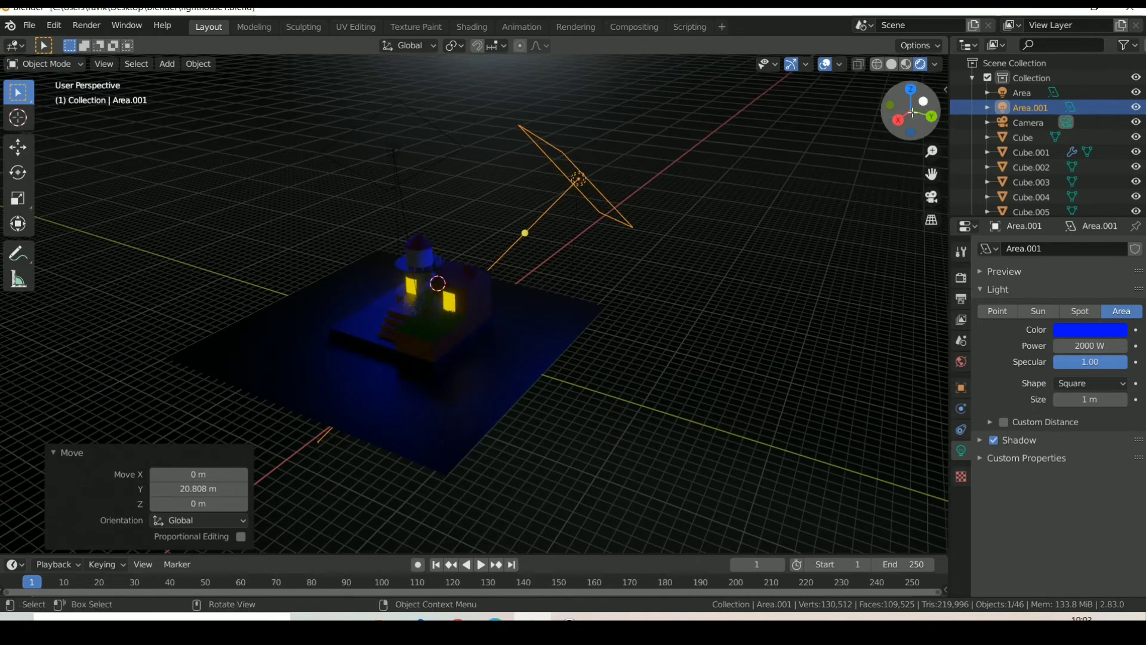
Colour the new Area.001 light orange-red
{"action": "left_click", "coordinate": [1100, 327]}
{"action": "left_click_drag", "start_coordinate": [1097, 155], "coordinate": [1038, 240]}
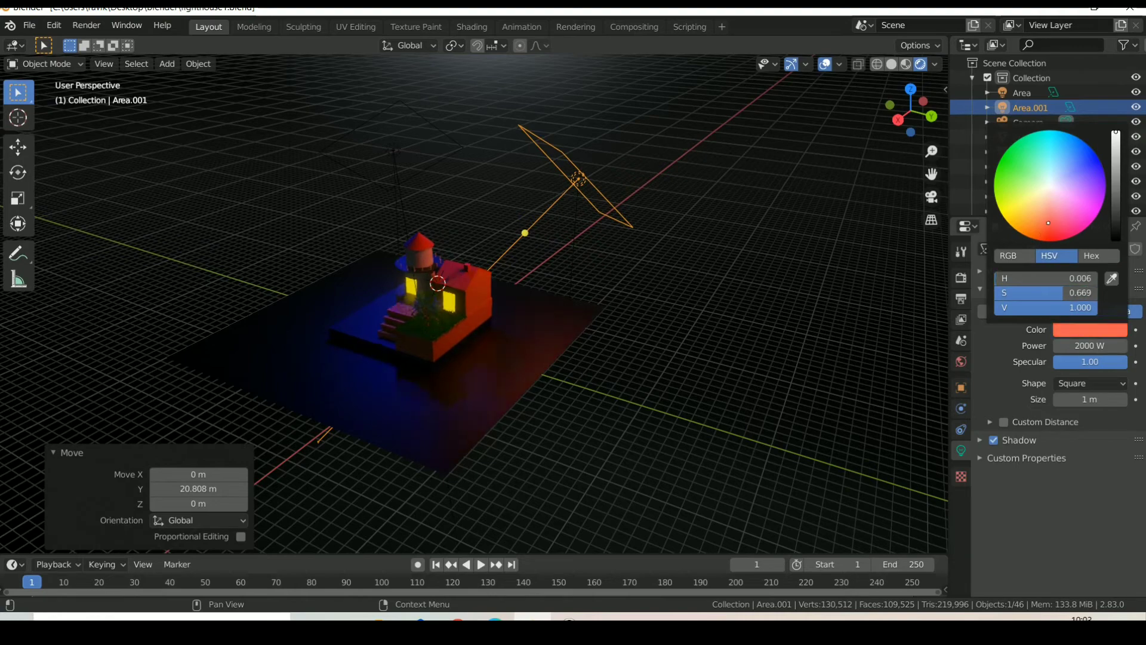
{"action": "left_click_drag", "start_coordinate": [913, 113], "coordinate": [1025, 441]}
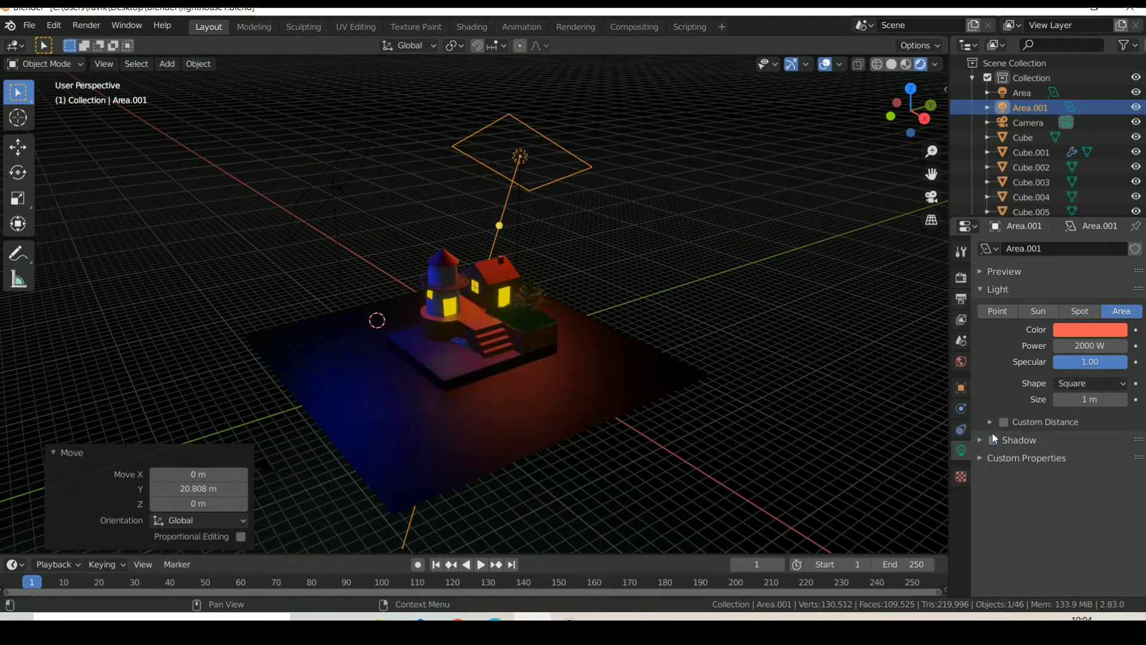
Turn off shadow casting for the blue area light
{"action": "left_click", "coordinate": [330, 186]}
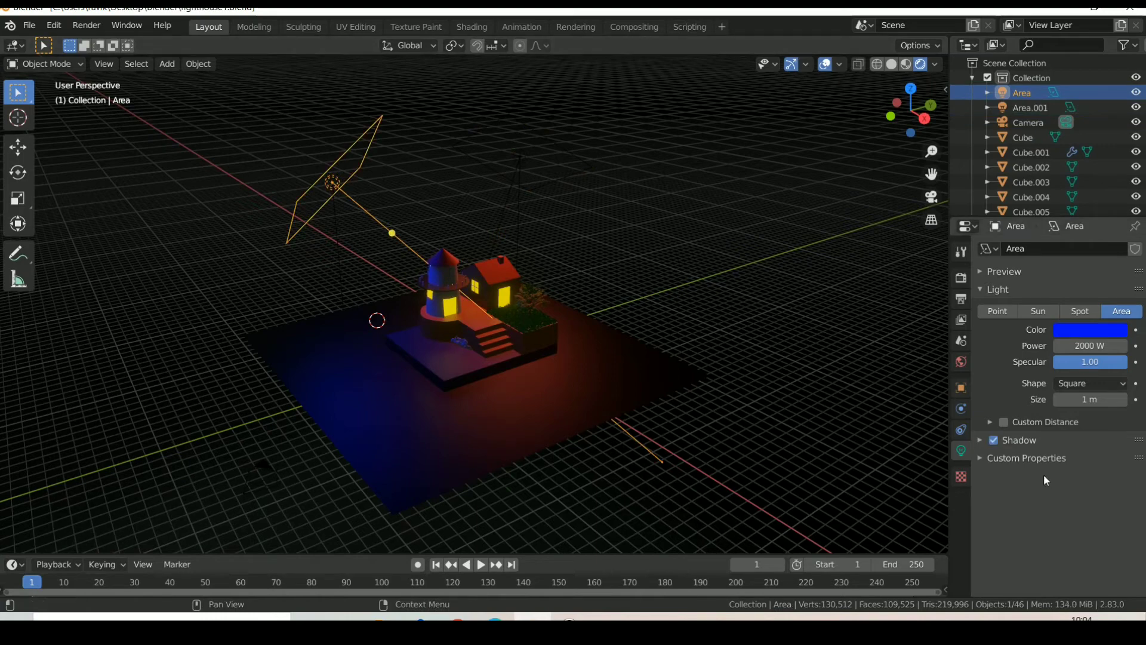
{"action": "left_click", "coordinate": [993, 439]}
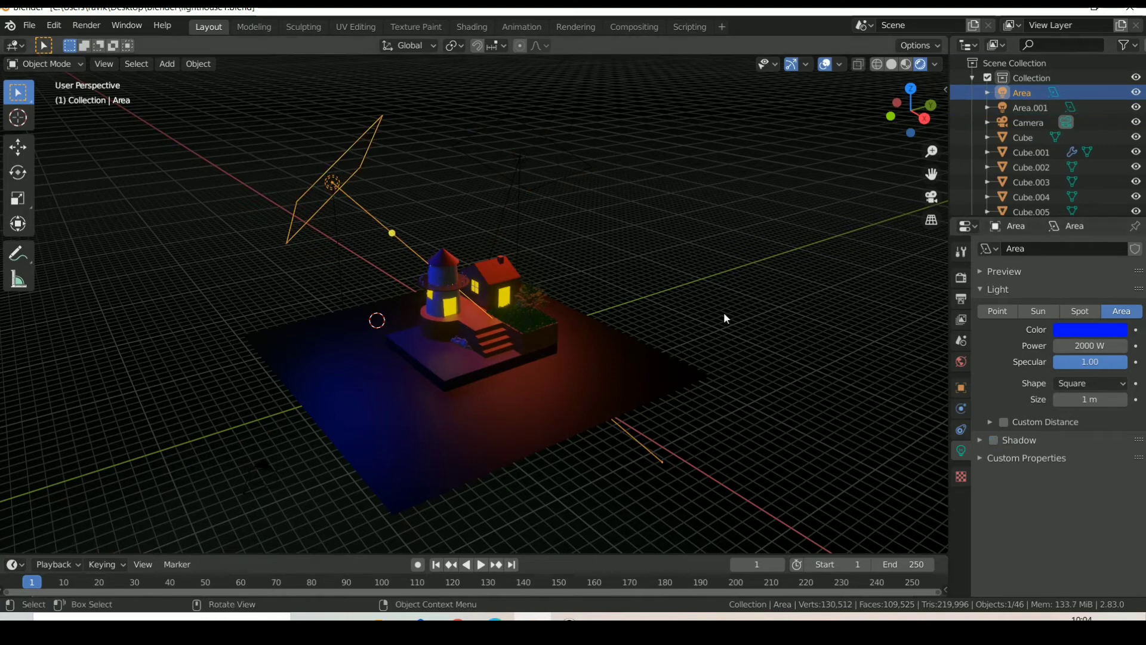
{"action": "left_click", "coordinate": [660, 235]}
{"action": "left_click_drag", "start_coordinate": [917, 123], "coordinate": [855, 78]}
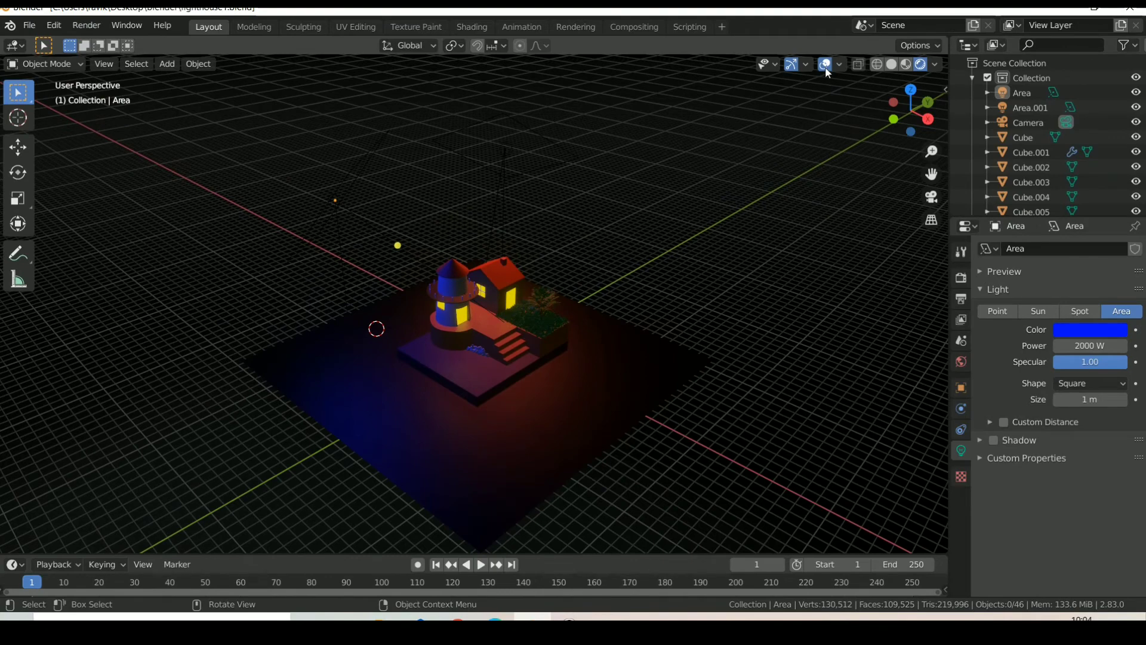
Preview the lighting through the camera with overlays hidden, then orbit back out
{"action": "left_click", "coordinate": [824, 64]}
{"action": "key", "text": "KP_0"}
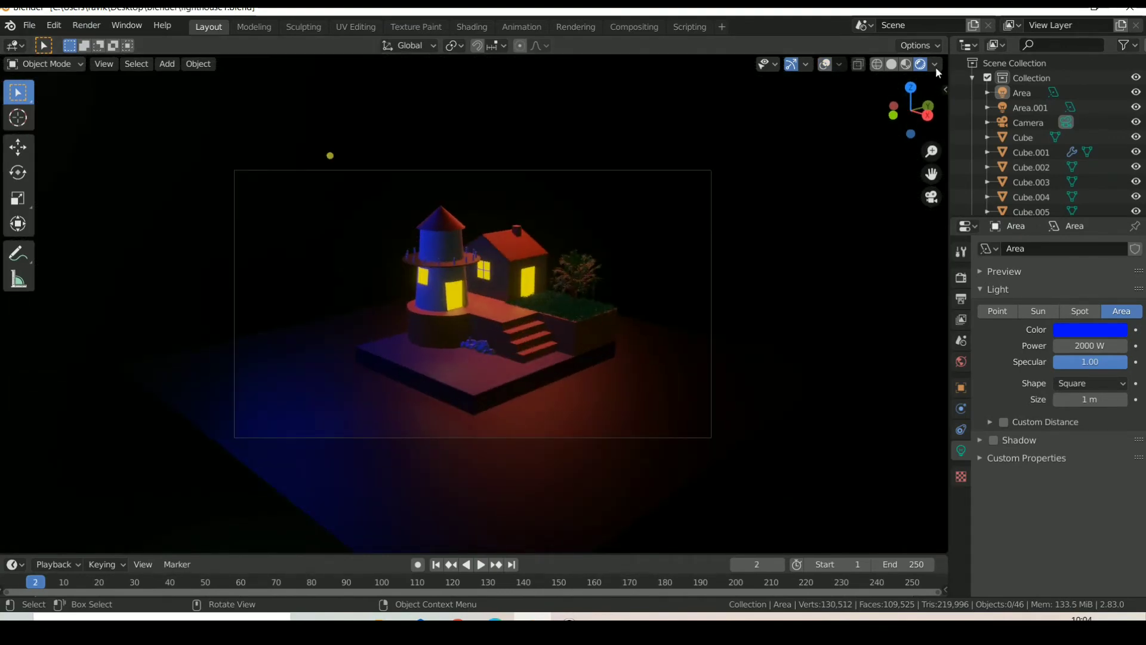
{"action": "key", "text": "shift+alt+z"}
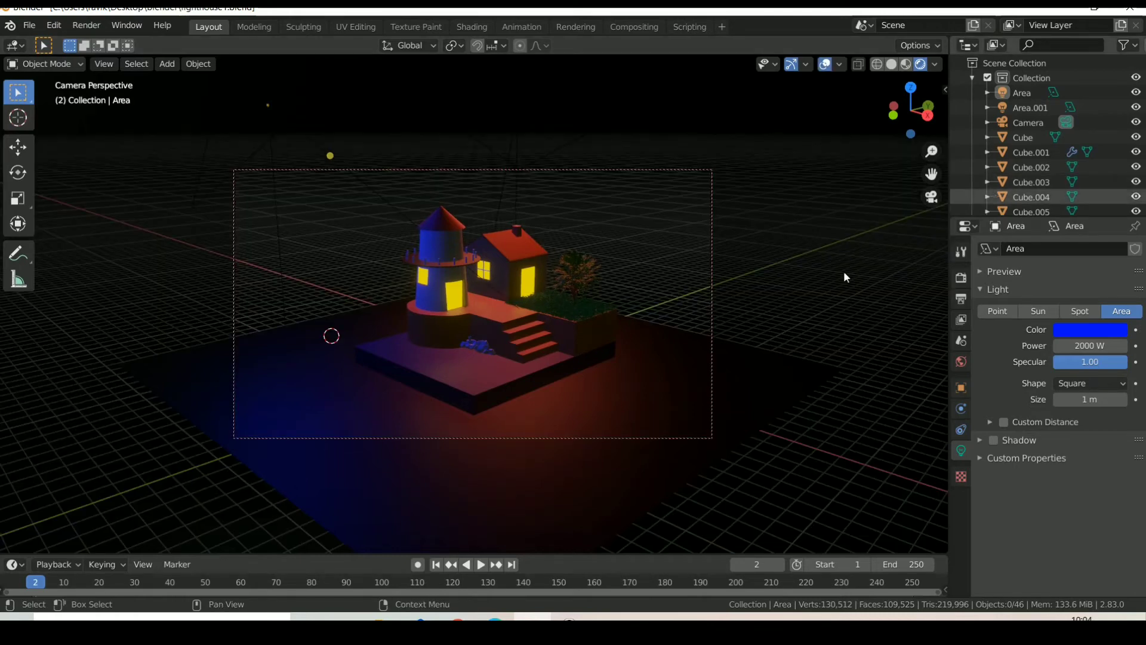
{"action": "scroll", "coordinate": [826, 280], "scroll_direction": "down", "scroll_amount": 5}
{"action": "scroll", "coordinate": [826, 281], "scroll_direction": "up", "scroll_amount": 3}
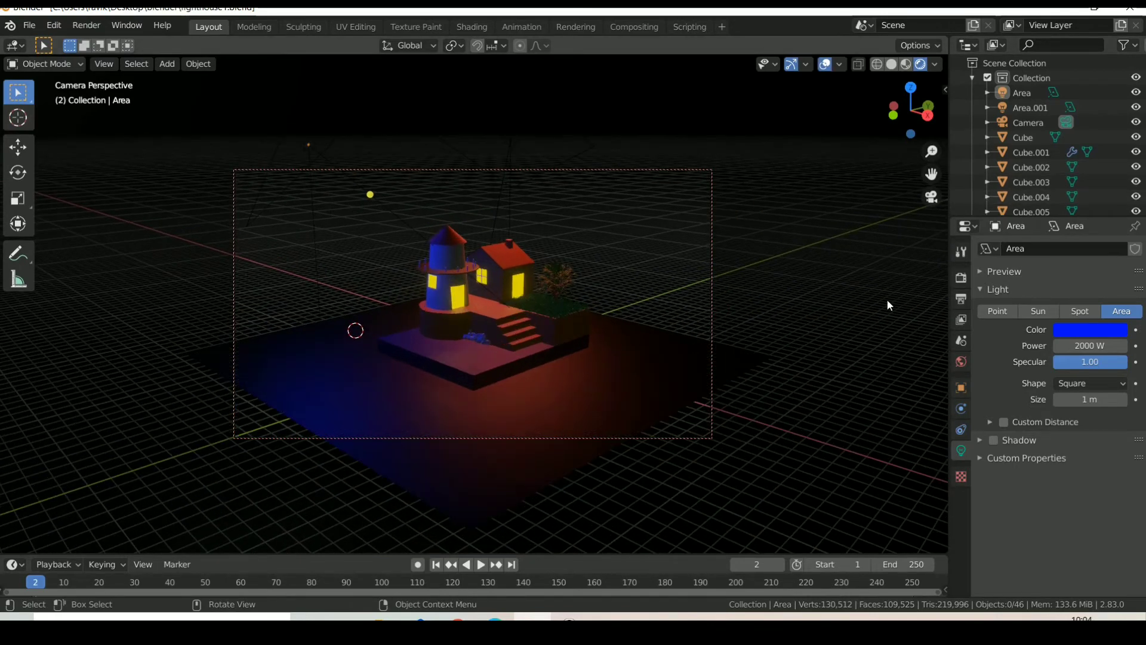
{"action": "middle_click_drag", "start_coordinate": [881, 322], "coordinate": [733, 239]}
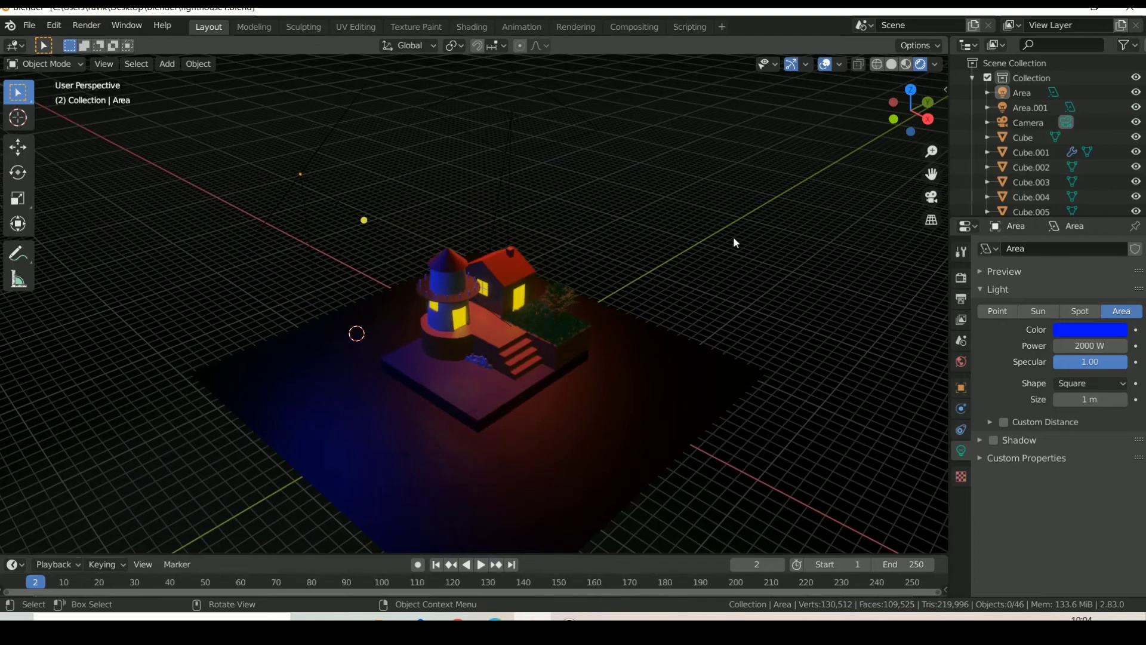
{"action": "left_click_drag", "start_coordinate": [922, 111], "coordinate": [908, 116]}
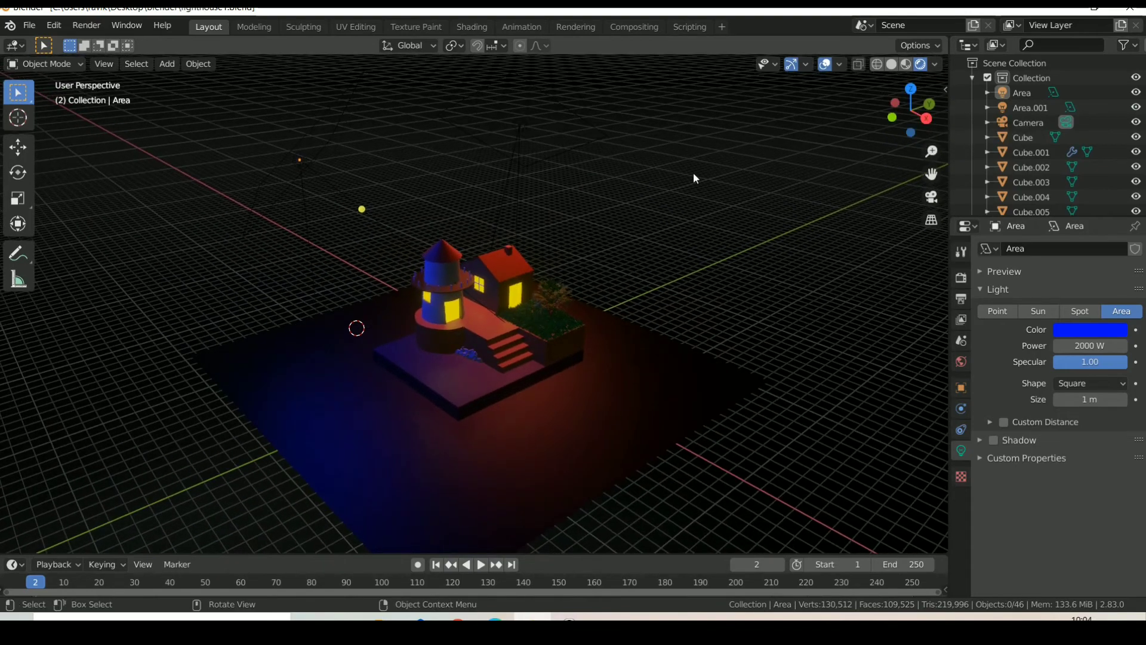
{"action": "scroll", "coordinate": [678, 288], "scroll_direction": "down", "scroll_amount": 1}
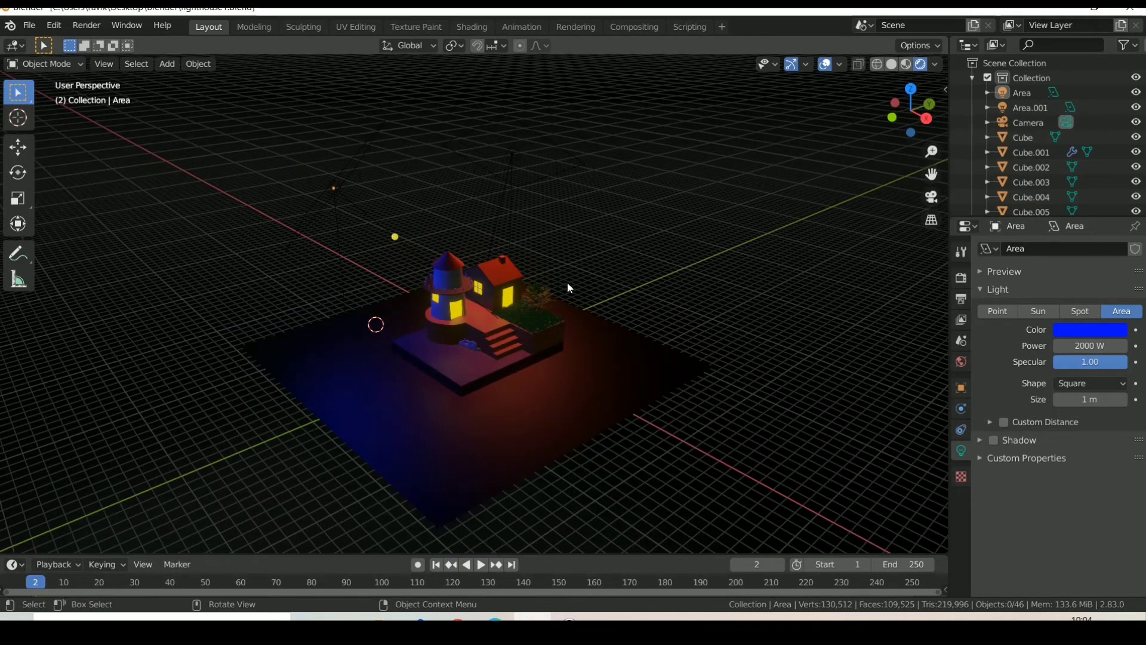
Duplicate the orange light, place the copy front-left and aim it at the house
{"action": "left_click", "coordinate": [525, 155]}
{"action": "key", "text": "shift+d"}
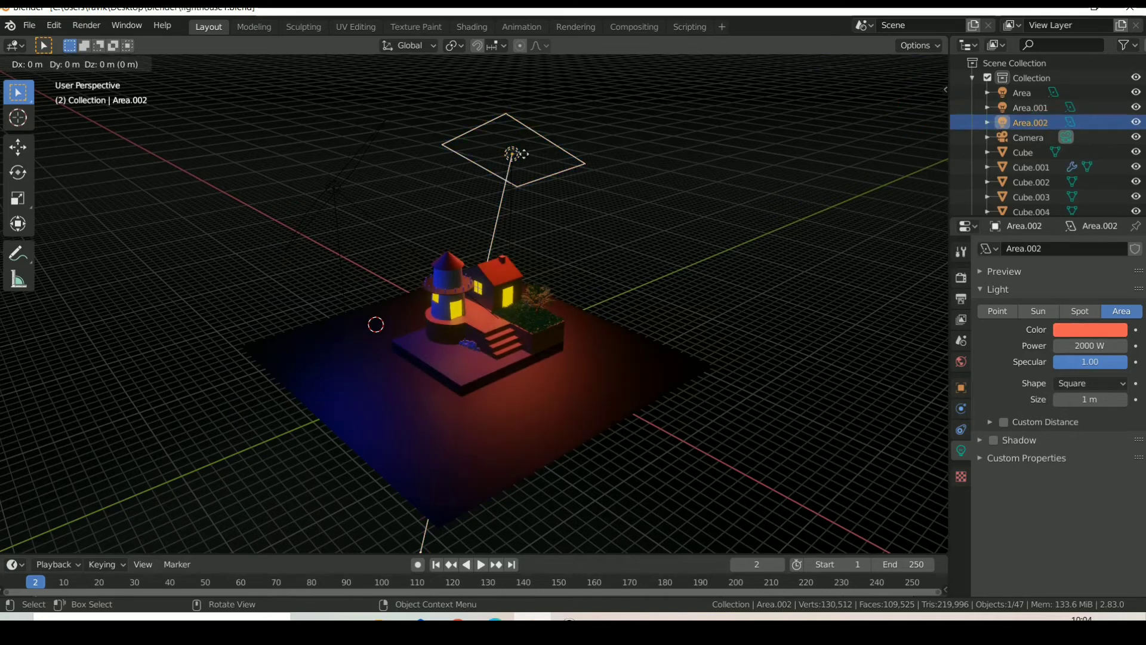
{"action": "left_click", "coordinate": [544, 96]}
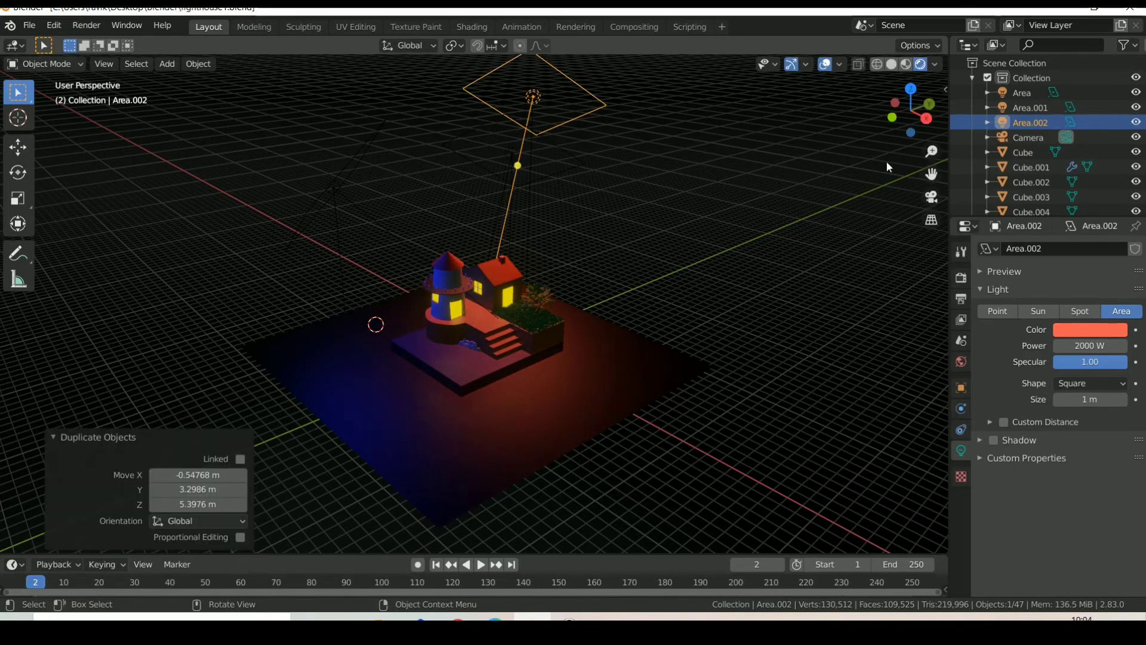
{"action": "left_click_drag", "start_coordinate": [898, 104], "coordinate": [919, 115]}
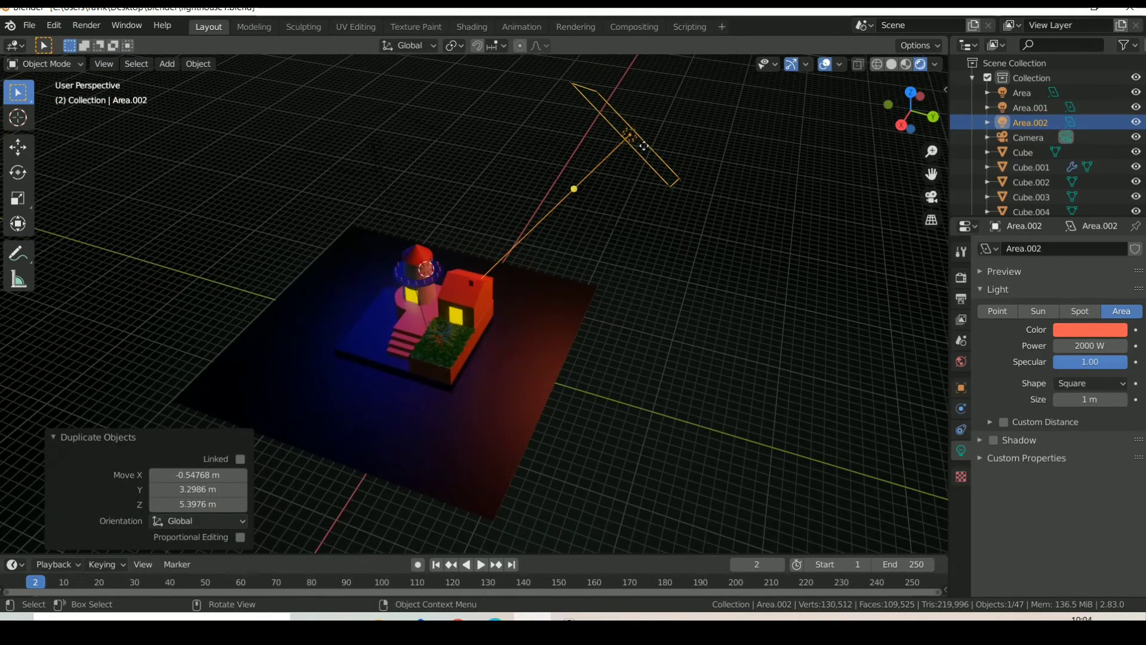
{"action": "key", "text": "g"}
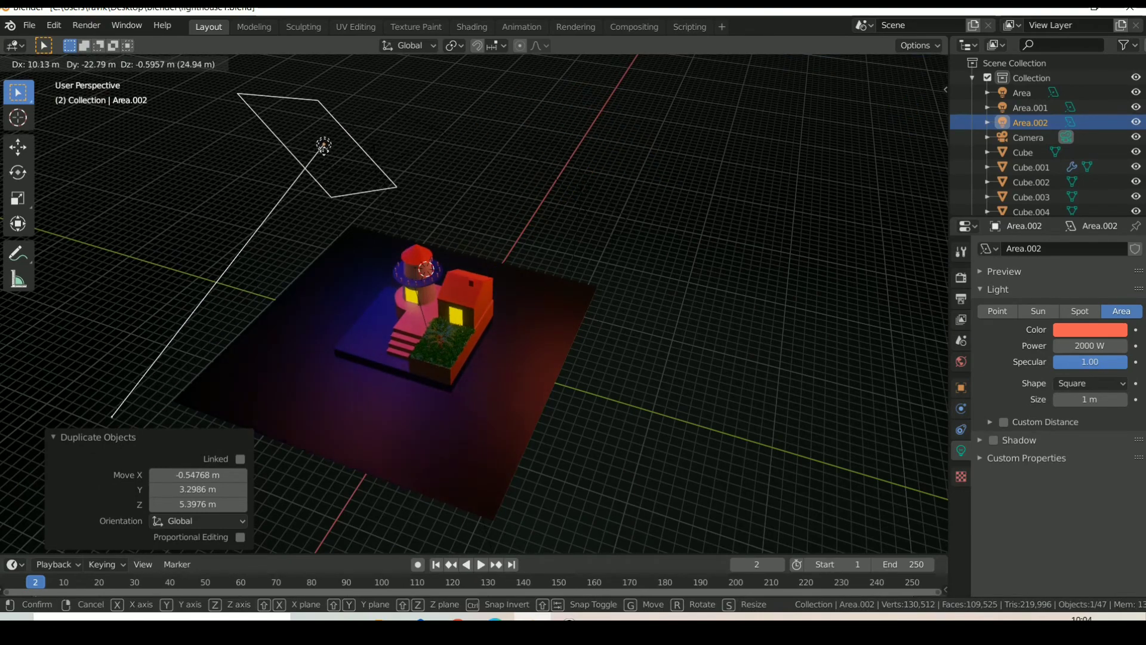
{"action": "left_click", "coordinate": [324, 155]}
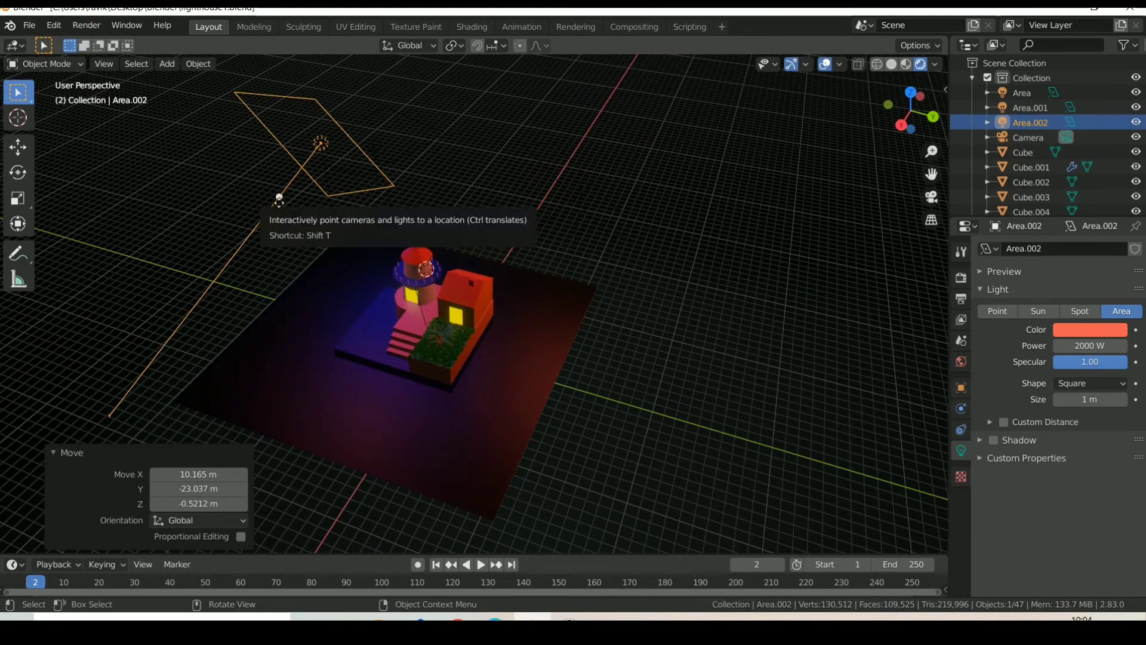
{"action": "mouse_move", "coordinate": [281, 194]}
{"action": "left_mouse_down"}
{"action": "mouse_move", "coordinate": [438, 340]}
{"action": "mouse_move", "coordinate": [453, 370]}
{"action": "left_mouse_up"}
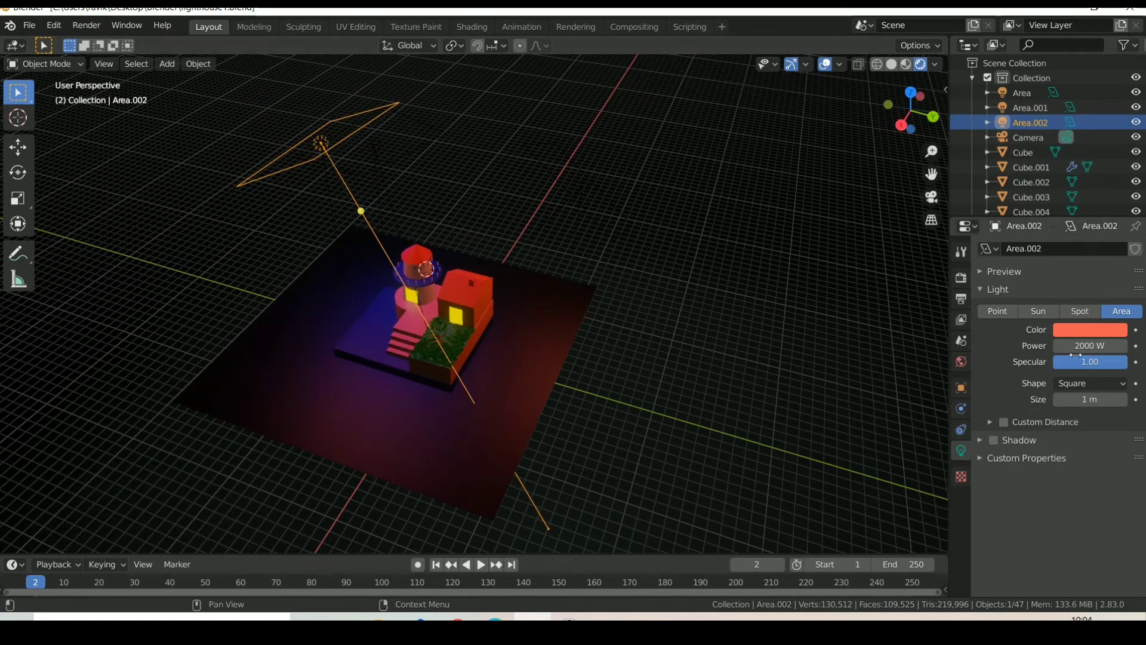
Make the copied Area.002 light white, raising its RGB green value to 1.000
{"action": "left_click", "coordinate": [1088, 334]}
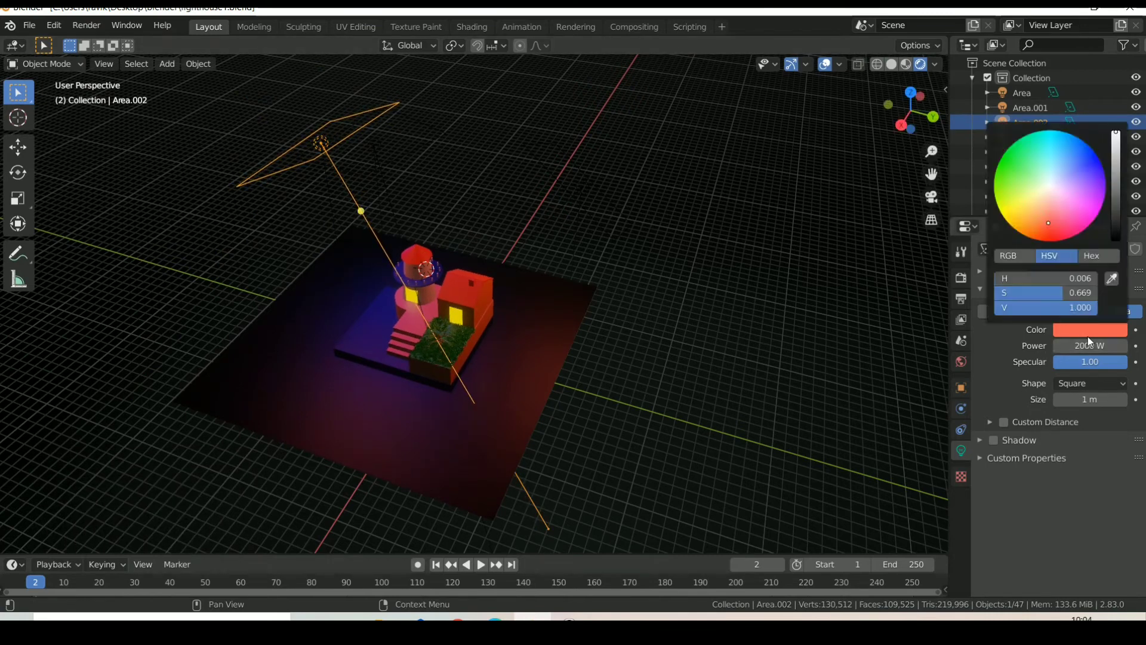
{"action": "left_click", "coordinate": [1050, 186]}
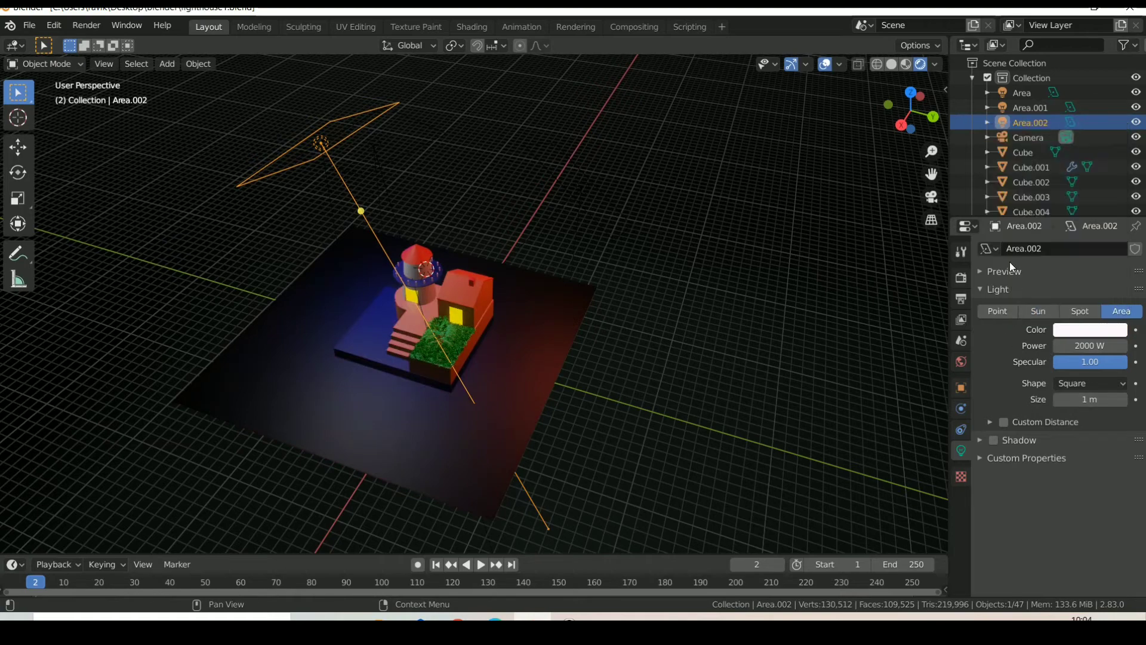
{"action": "left_click", "coordinate": [1083, 333]}
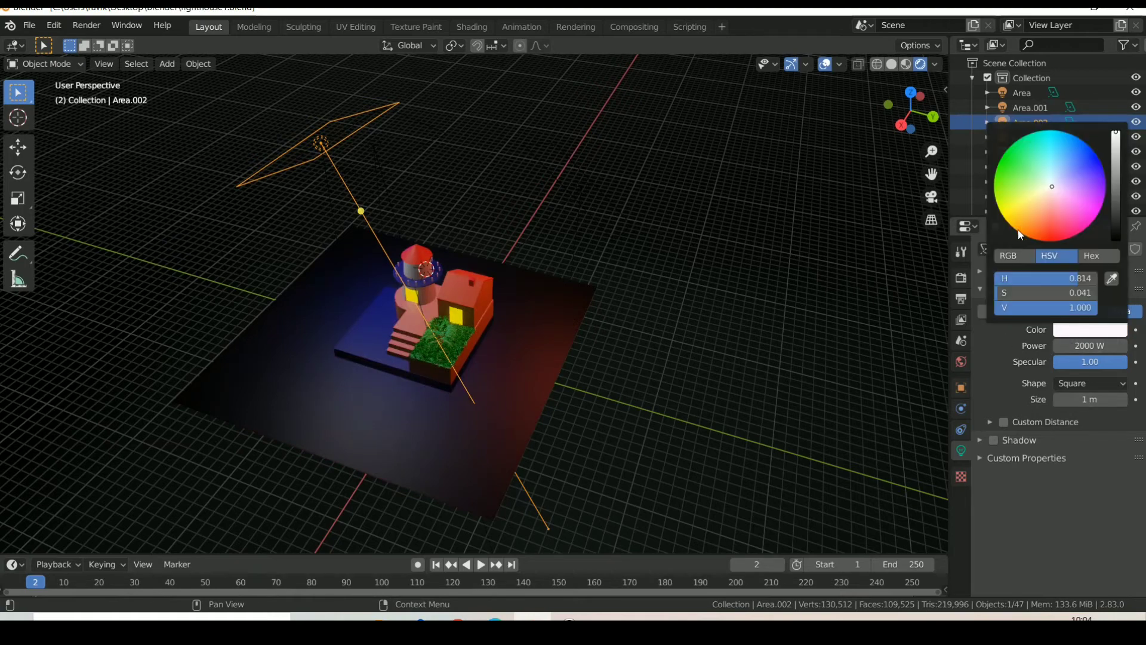
{"action": "left_click", "coordinate": [1006, 255]}
{"action": "left_click_drag", "start_coordinate": [1029, 297], "coordinate": [1100, 299]}
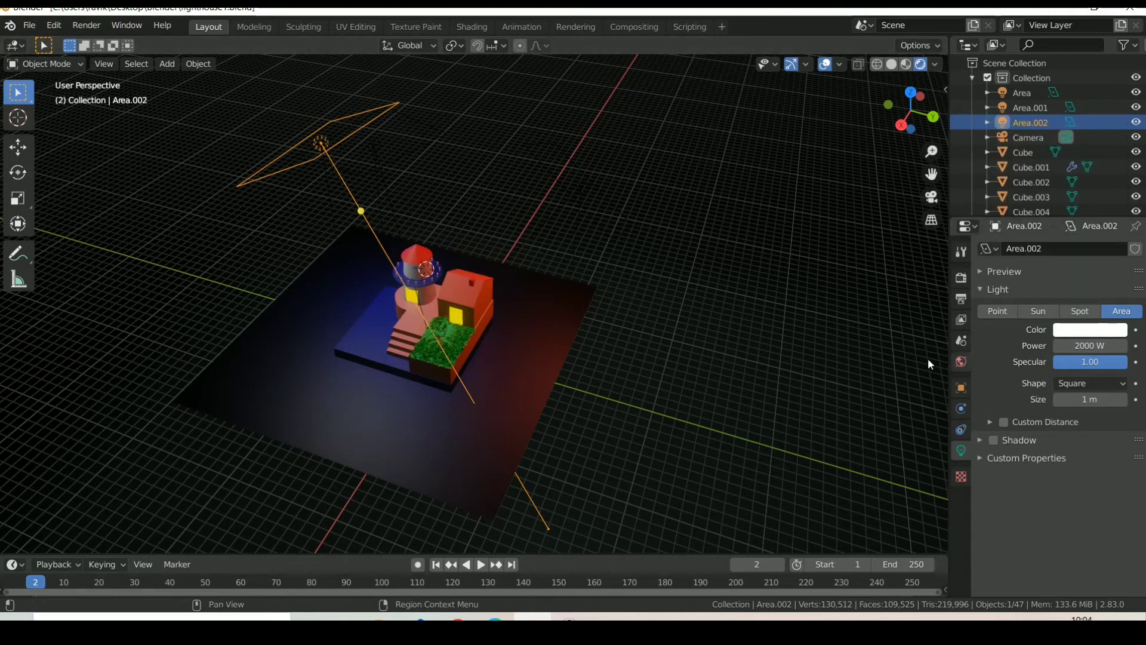
{"action": "left_click", "coordinate": [825, 303]}
{"action": "left_click_drag", "start_coordinate": [910, 111], "coordinate": [871, 122]}
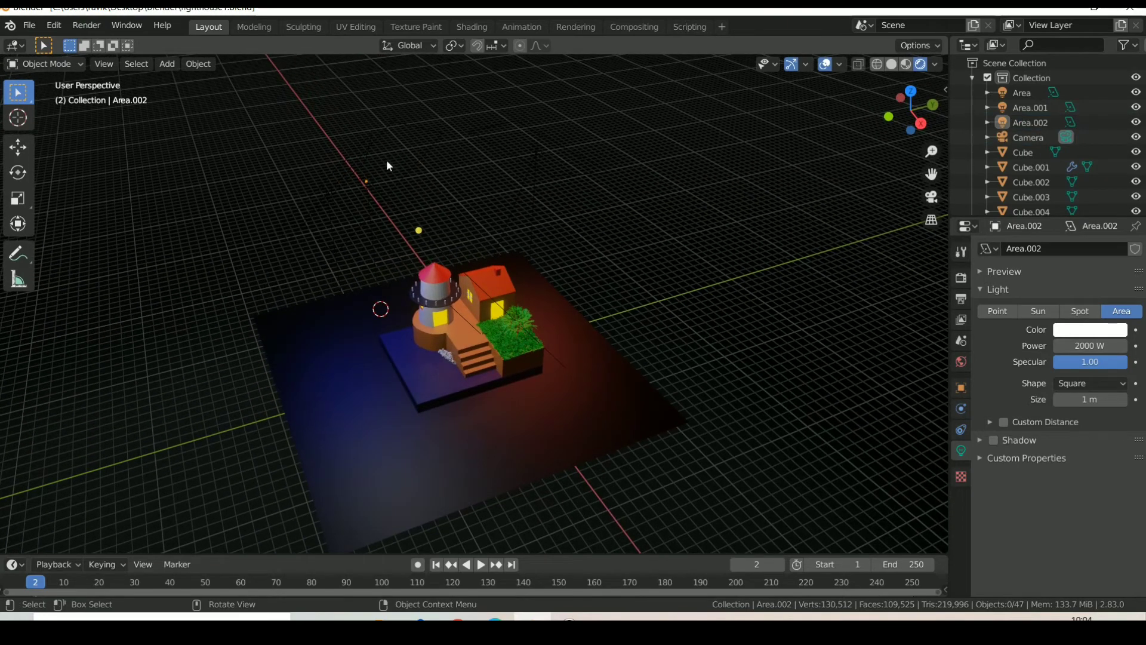
Move Area.002 high behind the diorama (Z about 29.9 m) and aim it at the lighthouse
{"action": "left_click_drag", "start_coordinate": [910, 110], "coordinate": [829, 142]}
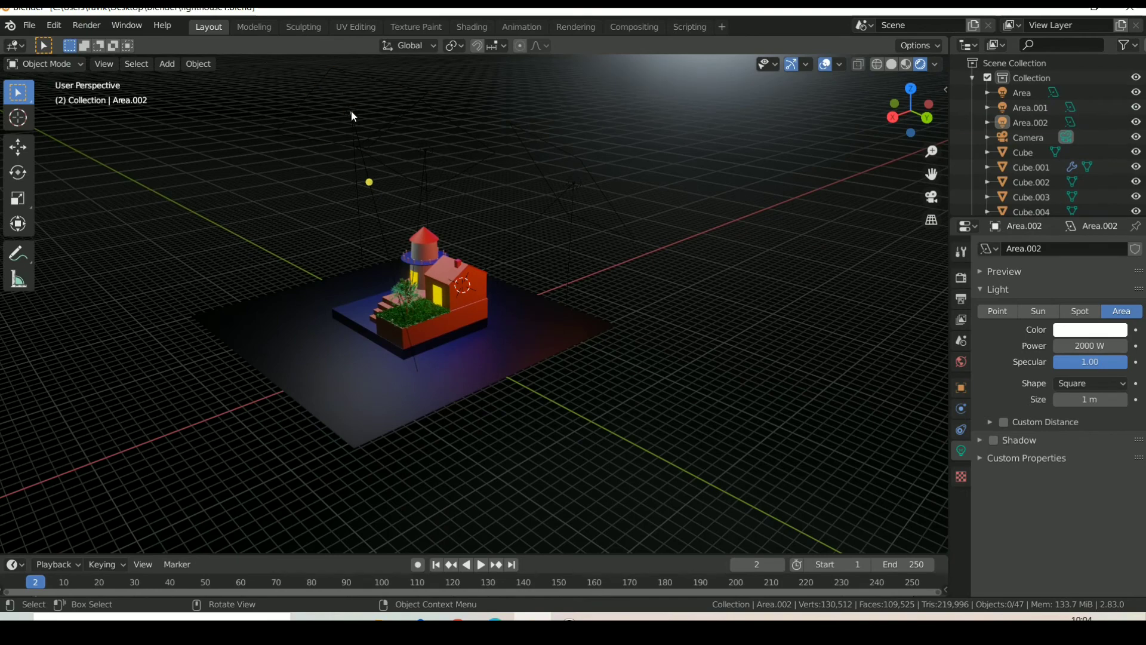
{"action": "left_click", "coordinate": [352, 112]}
{"action": "key", "text": "g"}
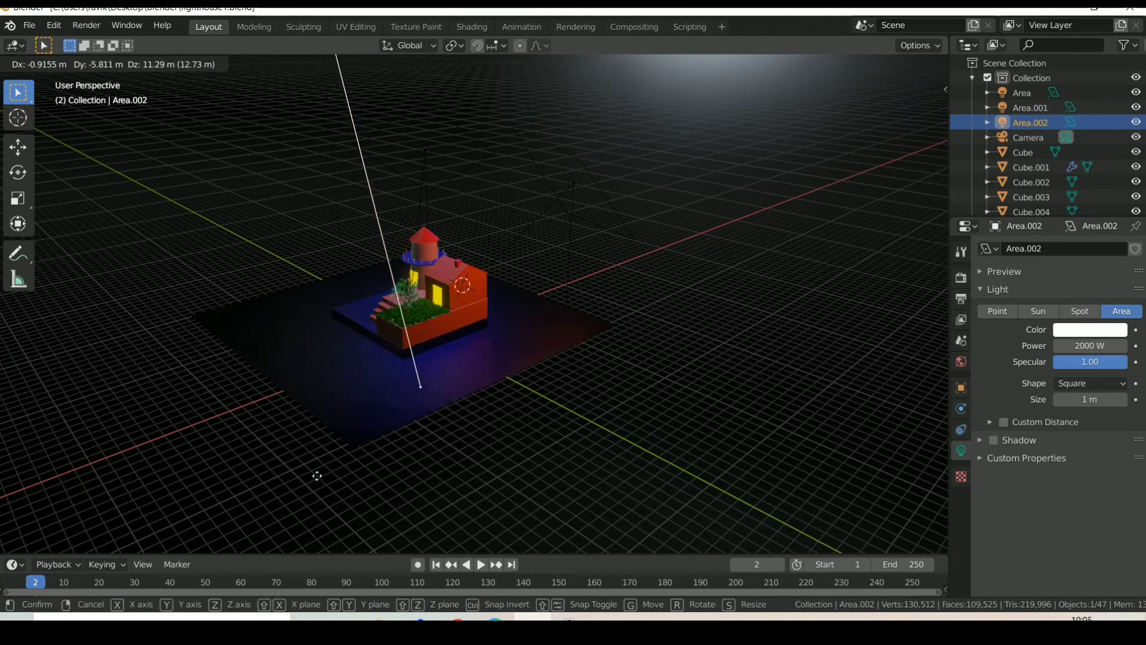
{"action": "left_click", "coordinate": [245, 266]}
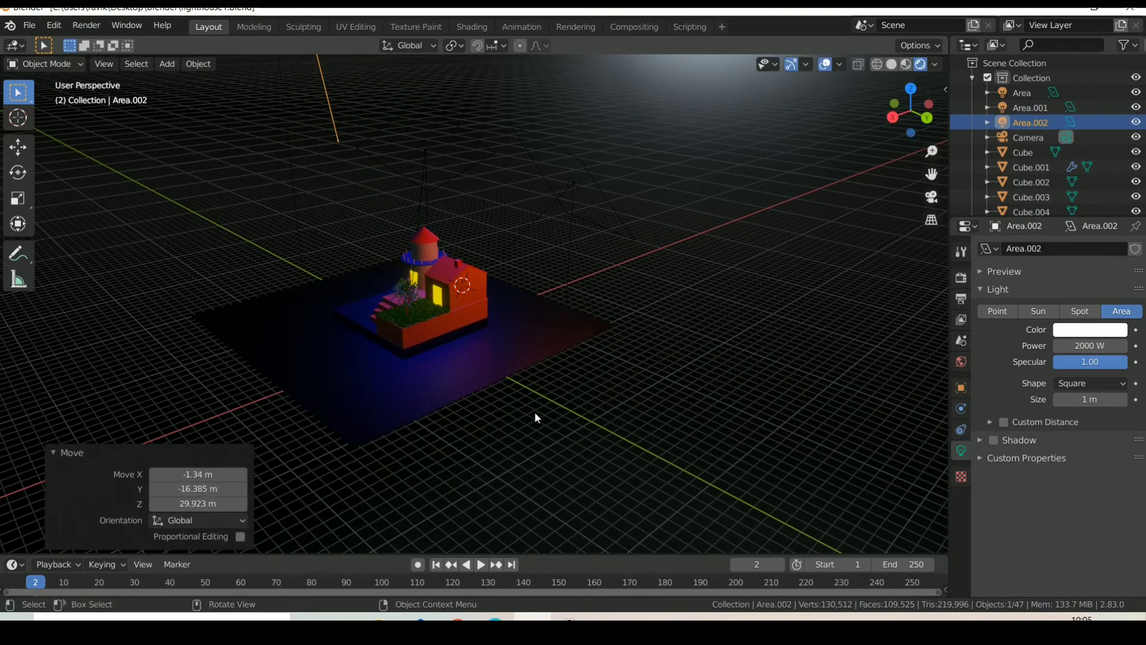
{"action": "scroll", "coordinate": [535, 418], "scroll_direction": "down", "scroll_amount": 3}
{"action": "scroll", "coordinate": [535, 418], "scroll_direction": "down", "scroll_amount": 2}
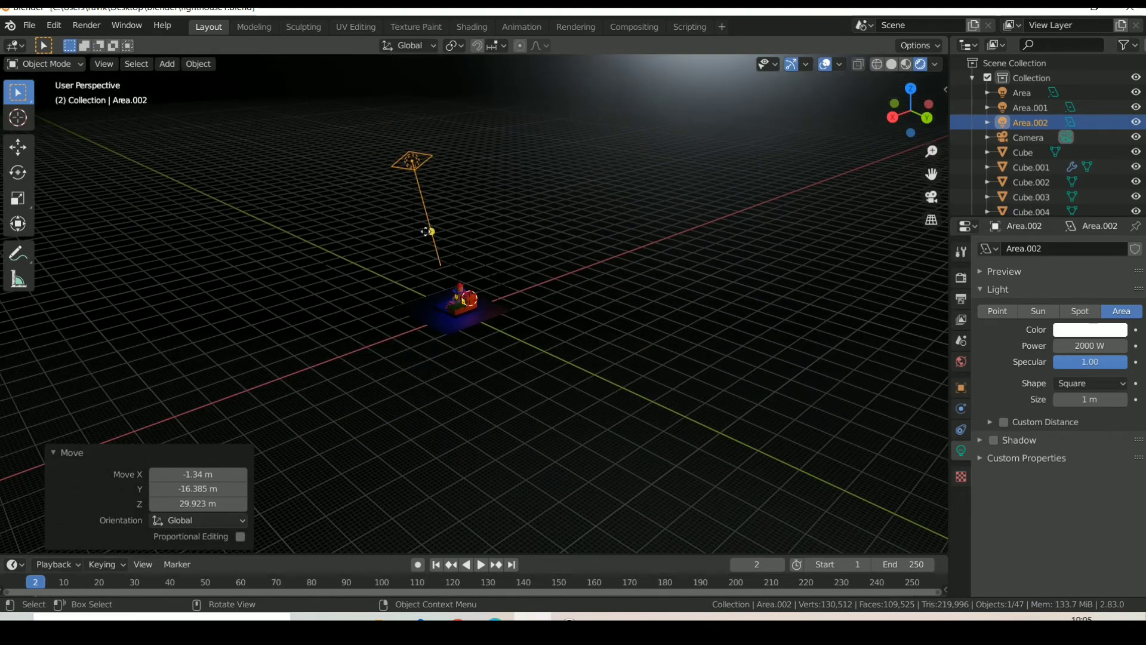
{"action": "left_click_drag", "start_coordinate": [459, 264], "coordinate": [467, 310]}
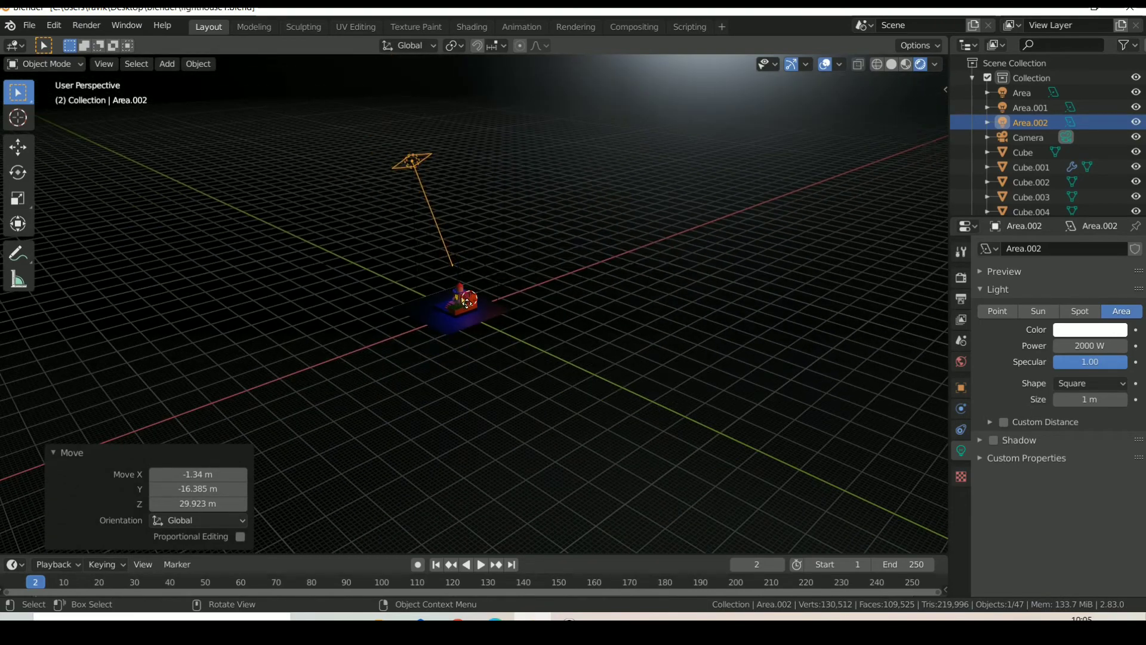
{"action": "left_click", "coordinate": [597, 371]}
{"action": "scroll", "coordinate": [596, 370], "scroll_direction": "up", "scroll_amount": 3}
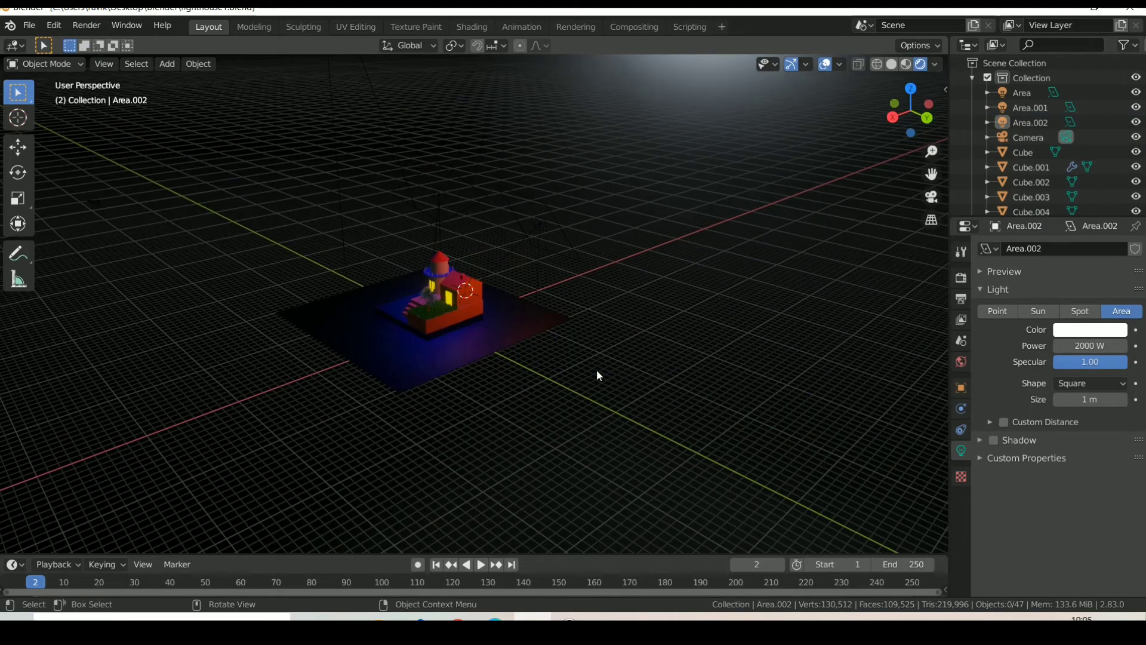
{"action": "mouse_move", "coordinate": [891, 122]}
{"action": "left_mouse_down"}
{"action": "mouse_move", "coordinate": [909, 131]}
{"action": "mouse_move", "coordinate": [928, 89]}
{"action": "left_mouse_up"}
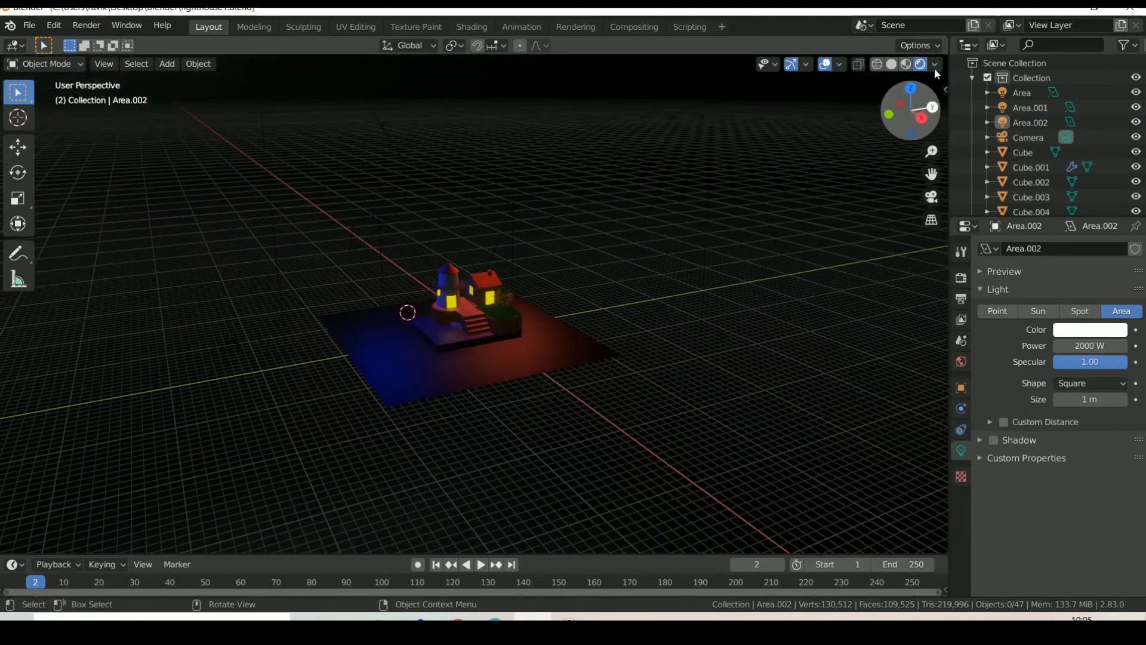
Confirm the viewport shading Strength, then preview through the camera with overlays hidden
{"action": "left_click", "coordinate": [936, 65]}
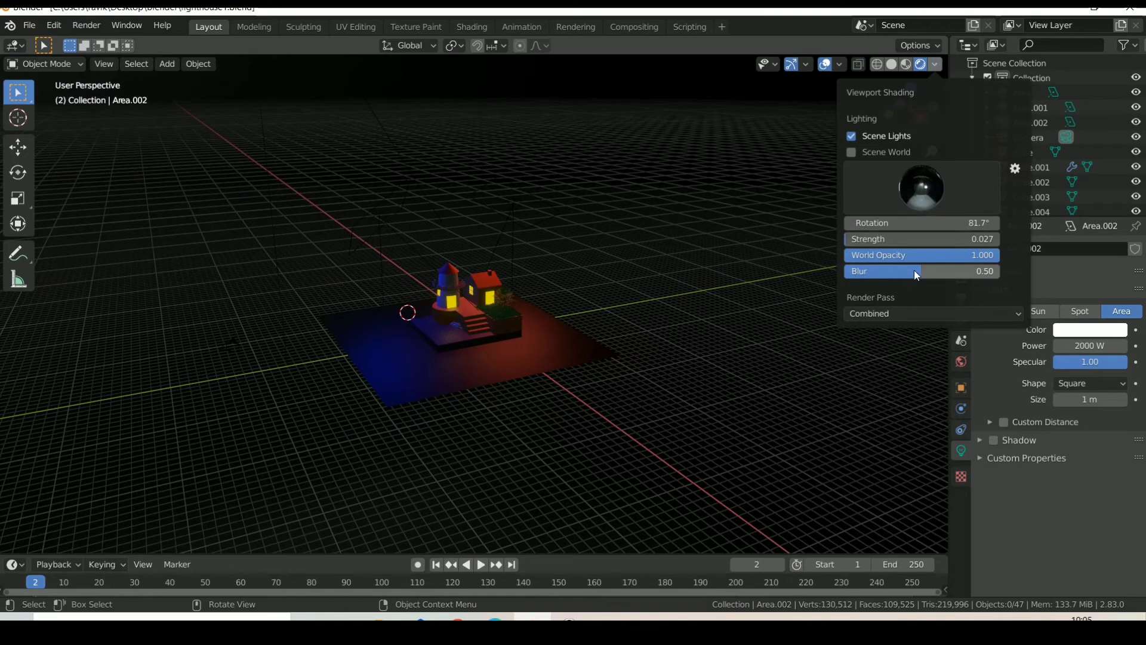
{"action": "left_click", "coordinate": [926, 239]}
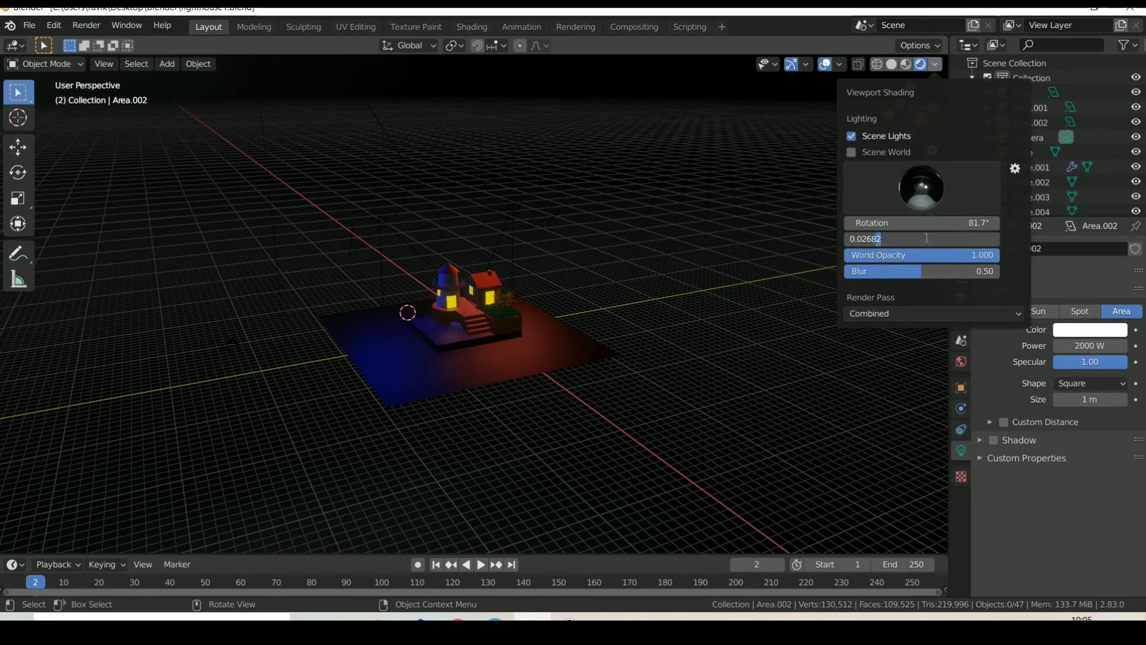
{"action": "key", "text": "Return"}
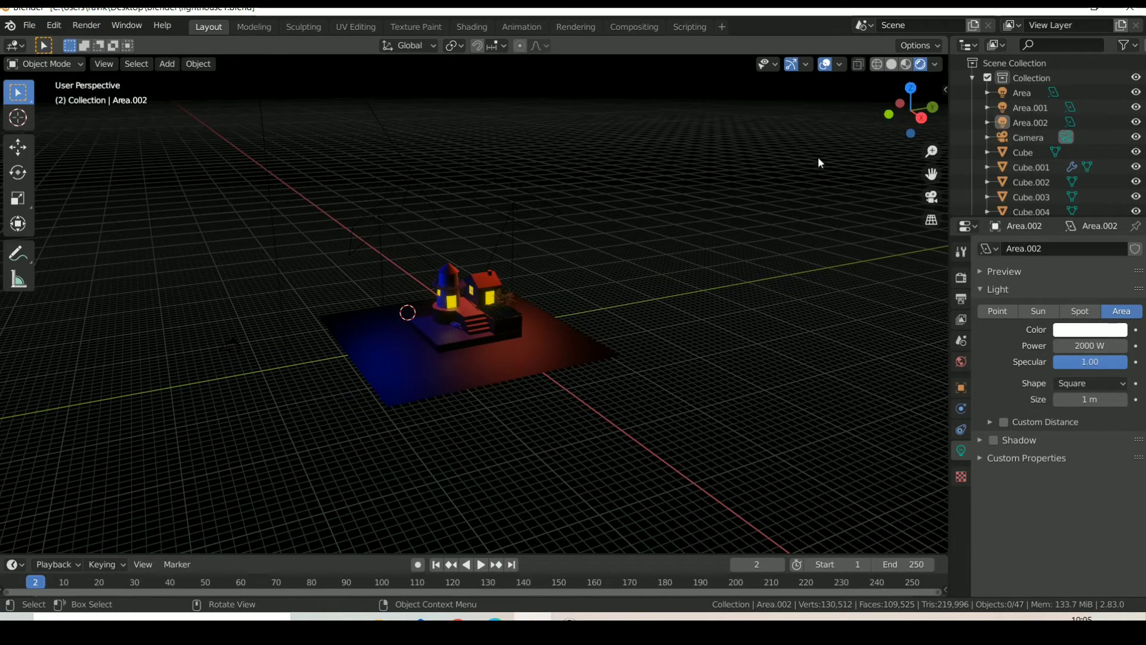
{"action": "left_click", "coordinate": [931, 197]}
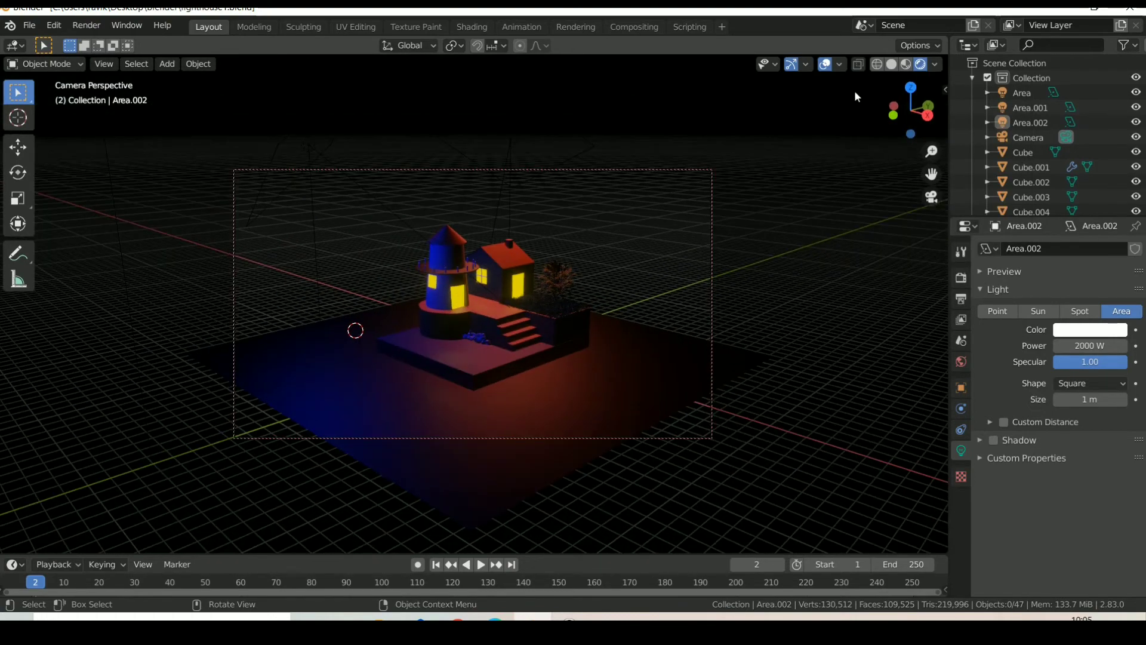
{"action": "left_click", "coordinate": [826, 66]}
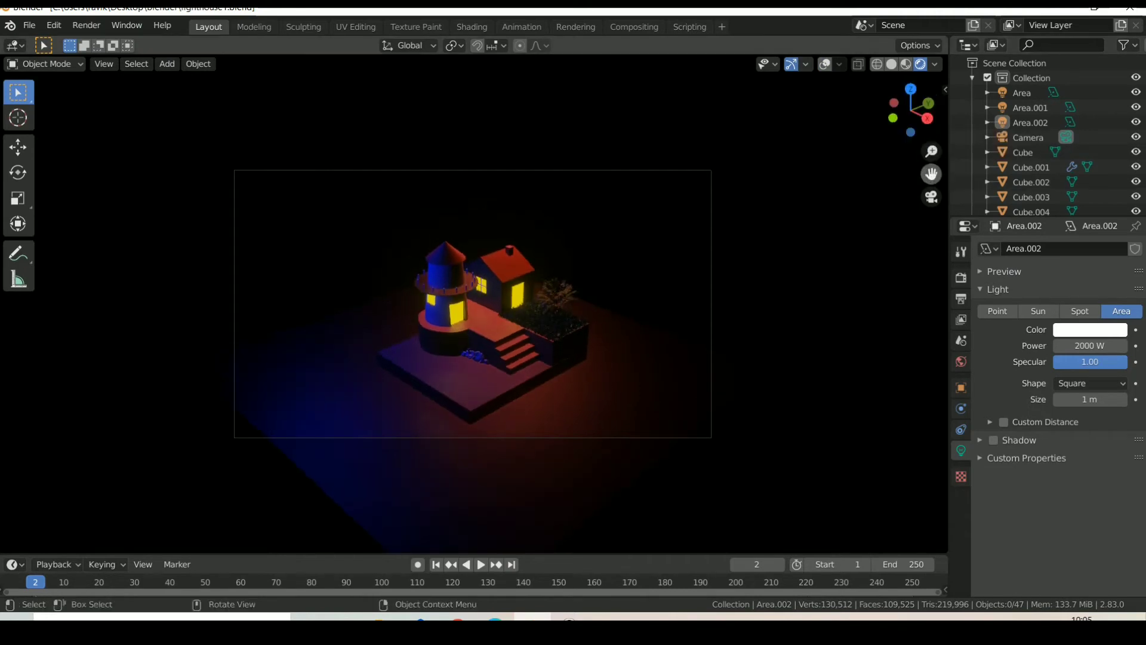
{"action": "left_click_drag", "start_coordinate": [931, 173], "coordinate": [916, 132]}
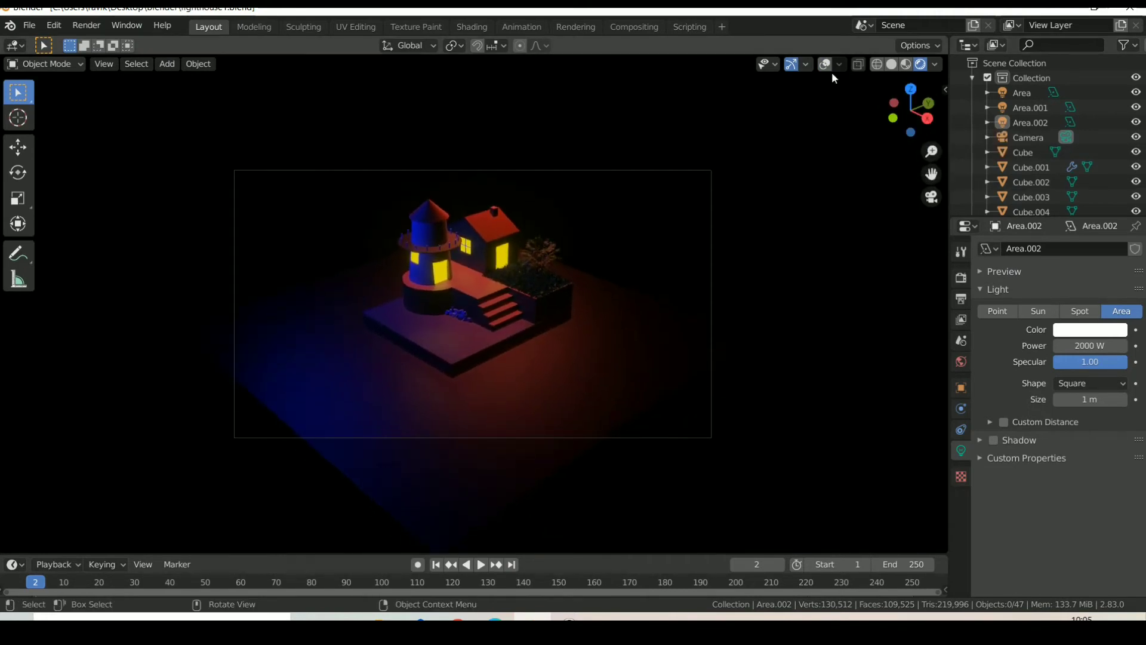
Restore the overlays, leave camera view and zoom out around the diorama
{"action": "left_click", "coordinate": [826, 66]}
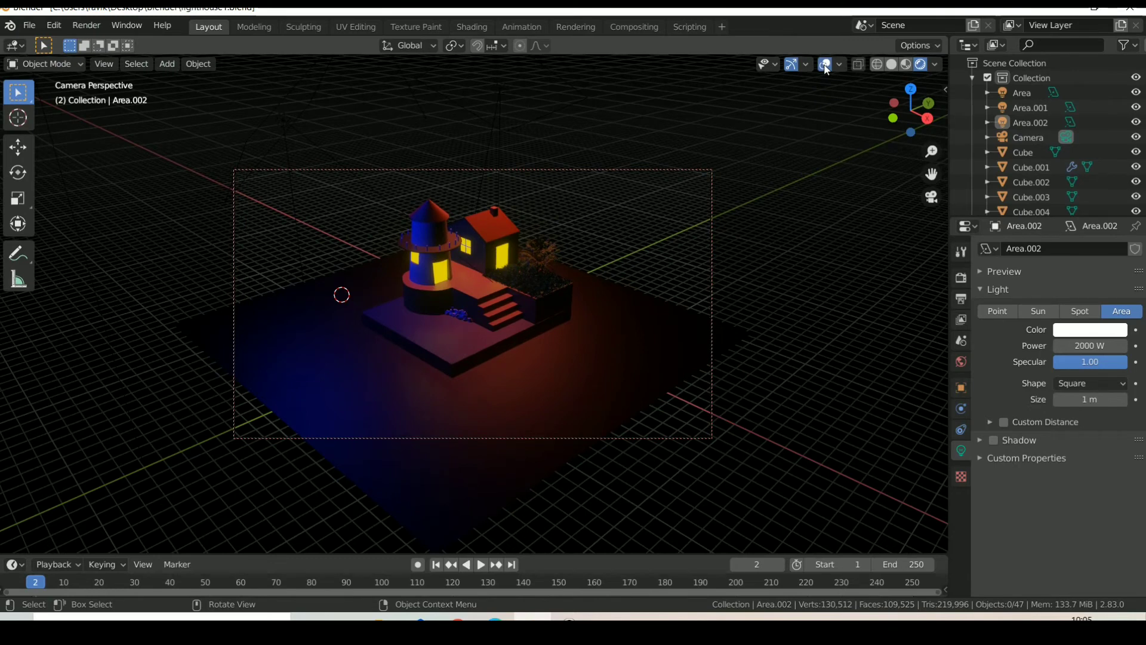
{"action": "left_click", "coordinate": [669, 357]}
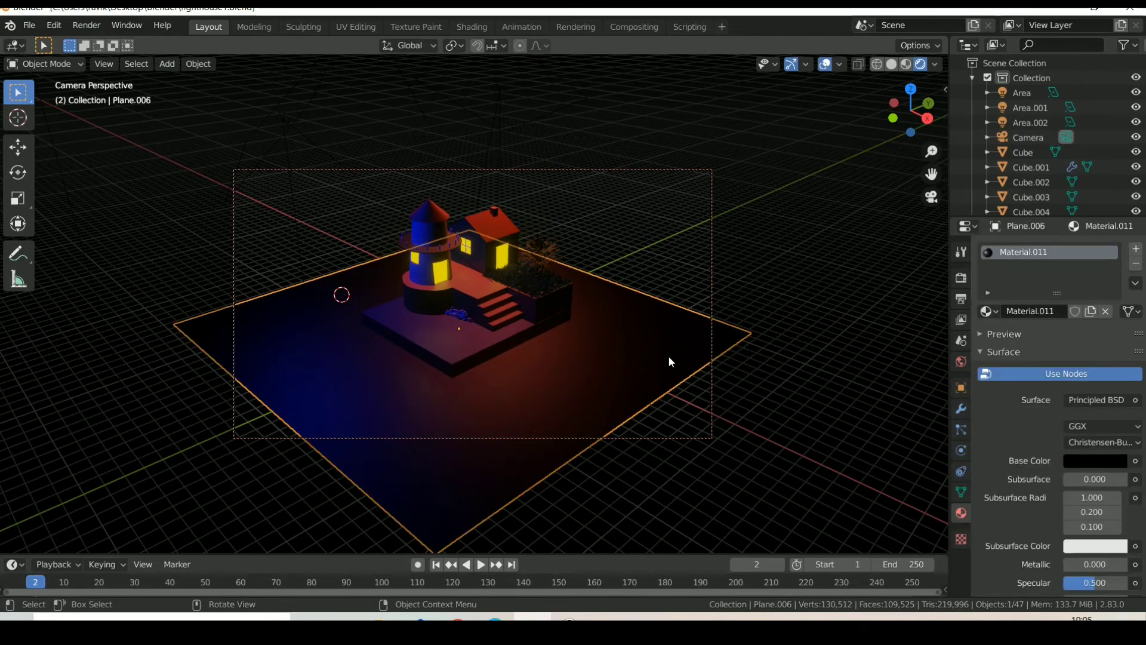
{"action": "left_click", "coordinate": [783, 354]}
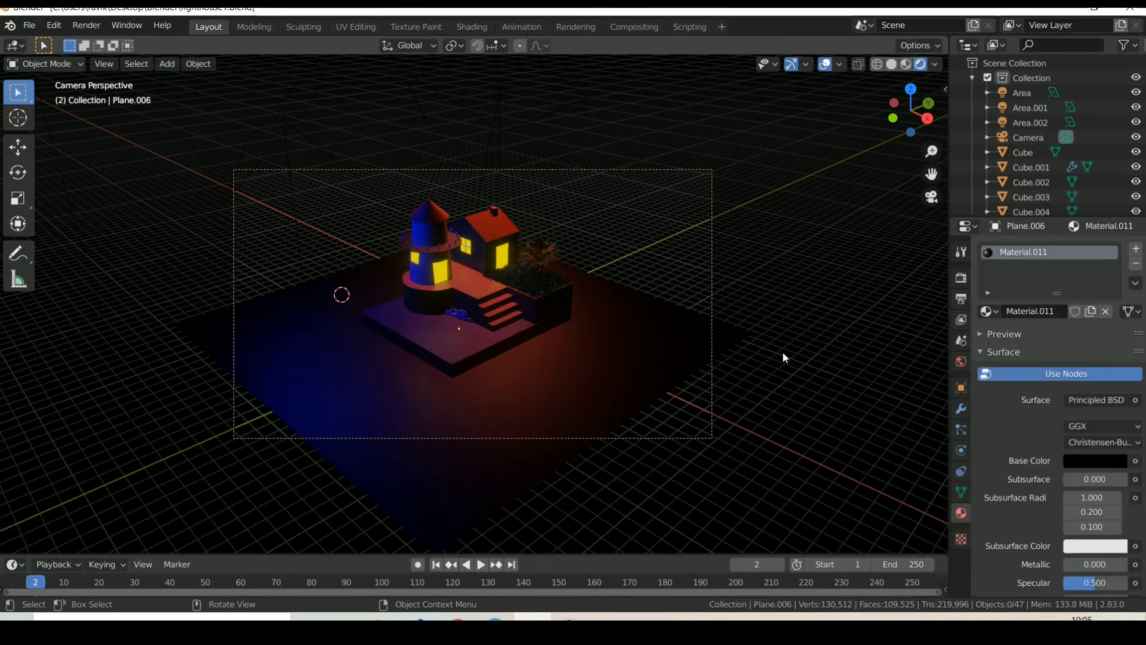
{"action": "left_click", "coordinate": [932, 197]}
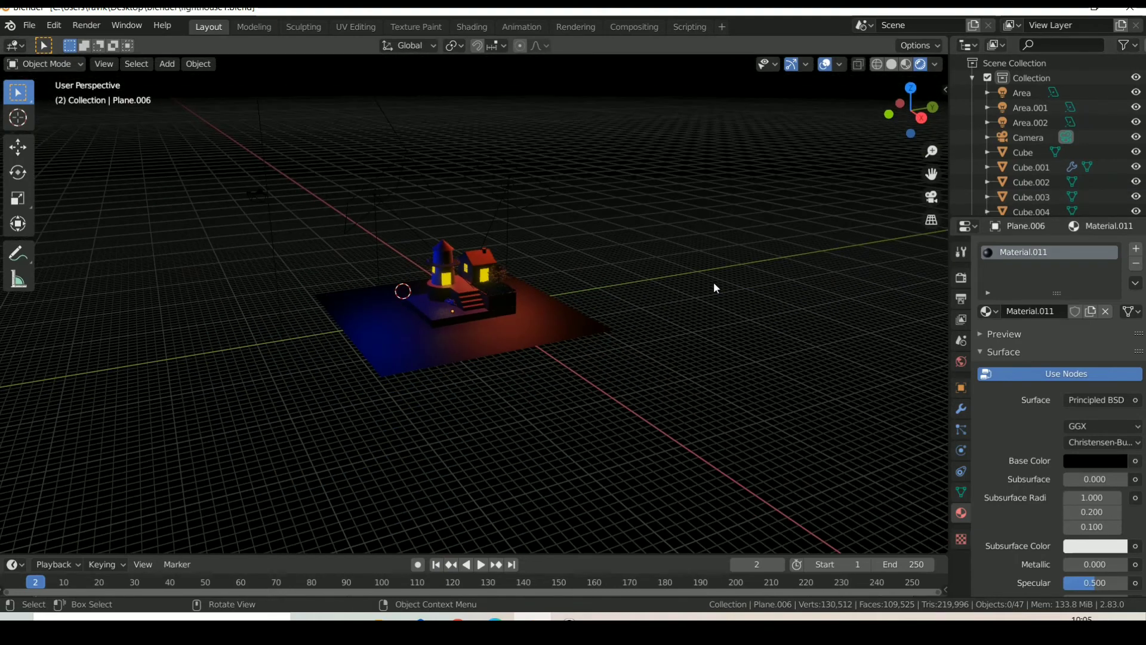
{"action": "scroll", "coordinate": [592, 326], "scroll_direction": "down", "scroll_amount": 4}
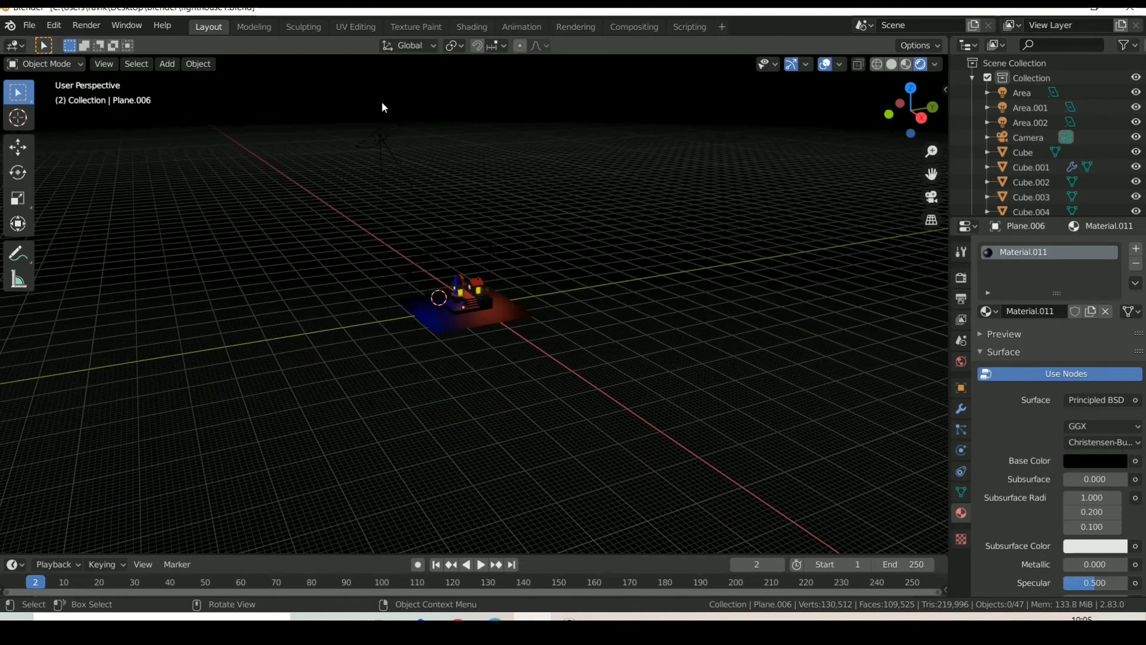
{"action": "left_click", "coordinate": [380, 136]}
{"action": "middle_click_drag", "start_coordinate": [379, 136], "coordinate": [380, 125]}
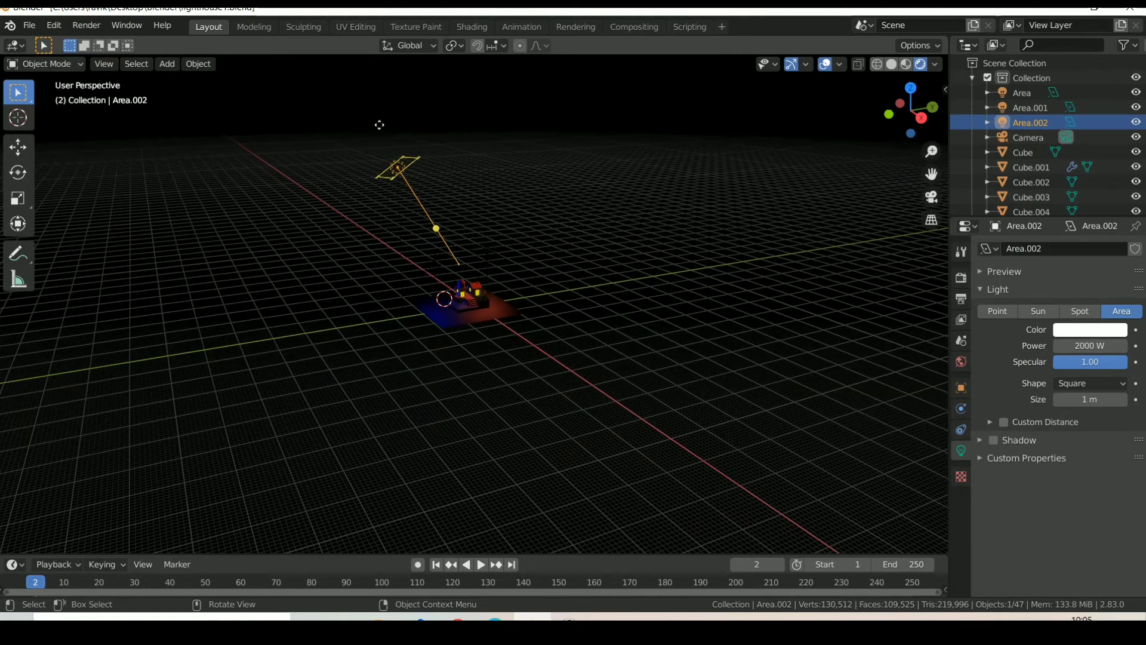
{"action": "left_click", "coordinate": [420, 118]}
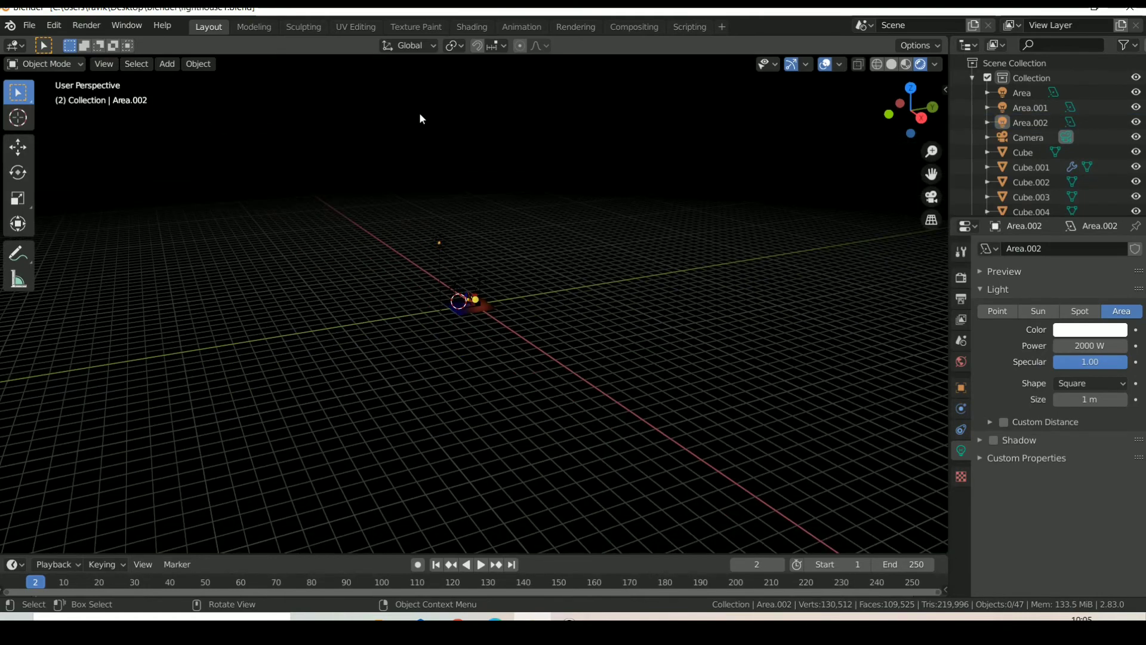
{"action": "scroll", "coordinate": [420, 118], "scroll_direction": "up", "scroll_amount": 6}
{"action": "scroll", "coordinate": [420, 117], "scroll_direction": "down", "scroll_amount": 1}
{"action": "scroll", "coordinate": [420, 118], "scroll_direction": "down", "scroll_amount": 1}
{"action": "scroll", "coordinate": [406, 110], "scroll_direction": "down", "scroll_amount": 2}
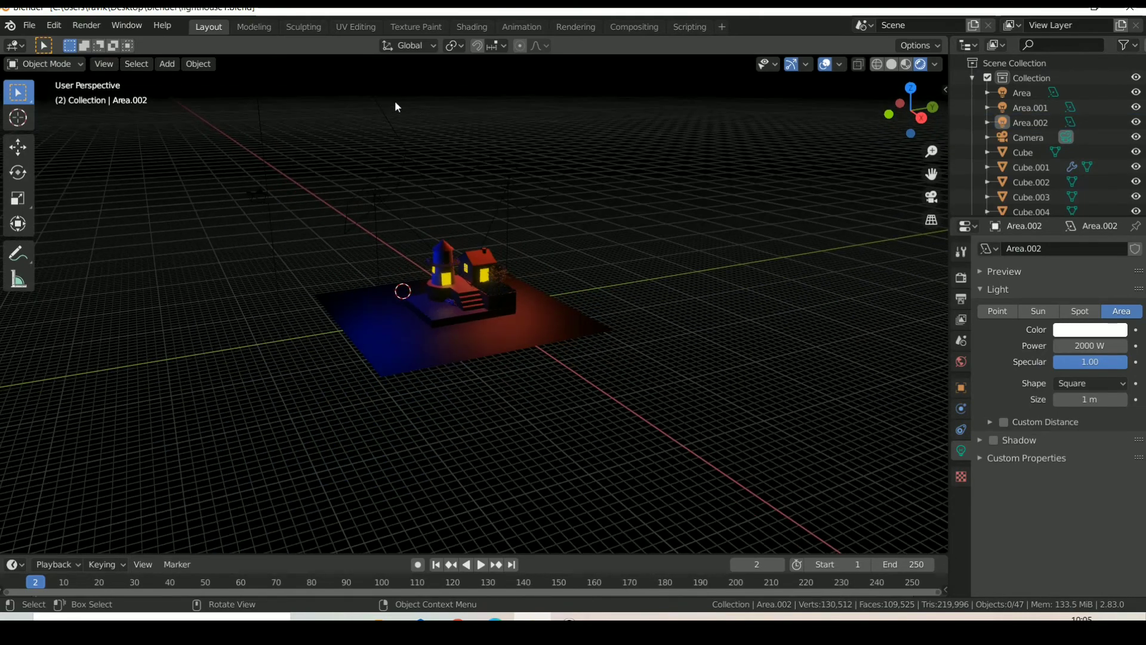
{"action": "scroll", "coordinate": [439, 131], "scroll_direction": "down", "scroll_amount": 1}
{"action": "scroll", "coordinate": [391, 177], "scroll_direction": "down", "scroll_amount": 2}
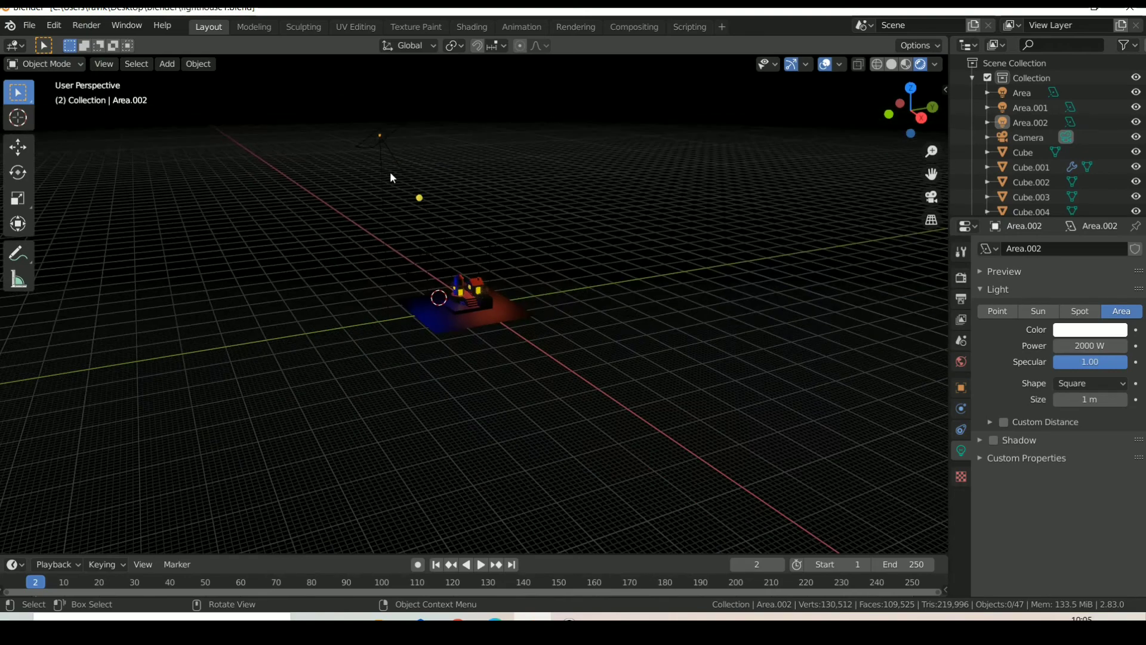
Set the white Area.002 light's Power to 2000 W
{"action": "left_click", "coordinate": [384, 136]}
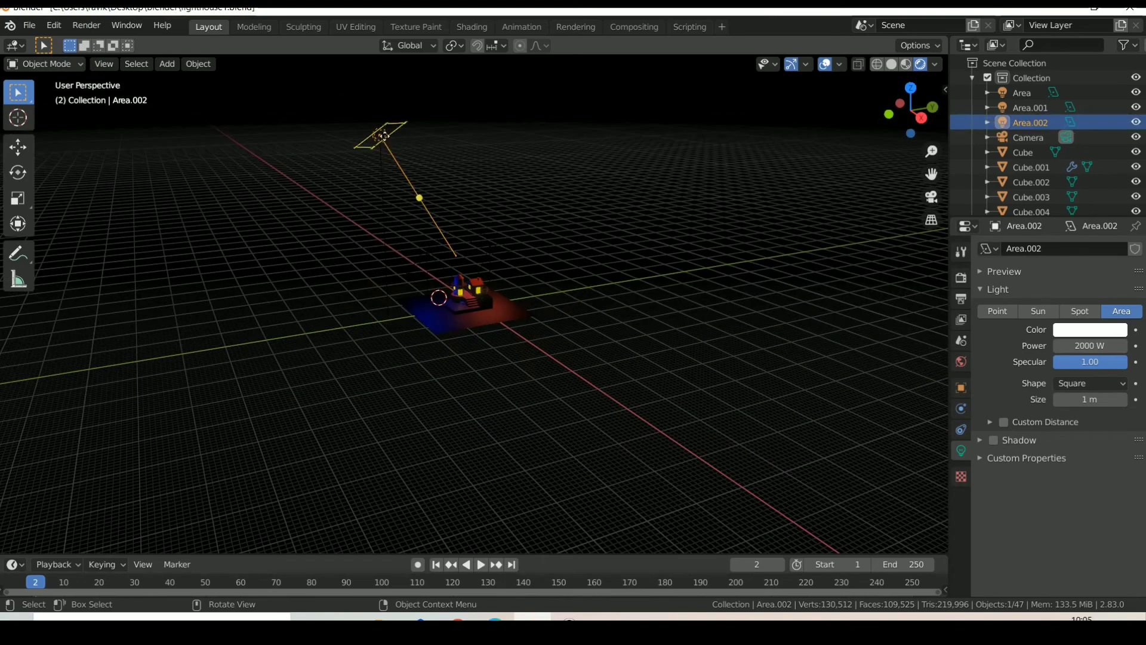
{"action": "mouse_move", "coordinate": [1082, 345]}
{"action": "left_mouse_down"}
{"action": "mouse_move", "coordinate": [1092, 345]}
{"action": "mouse_move", "coordinate": [1074, 350]}
{"action": "left_mouse_up"}
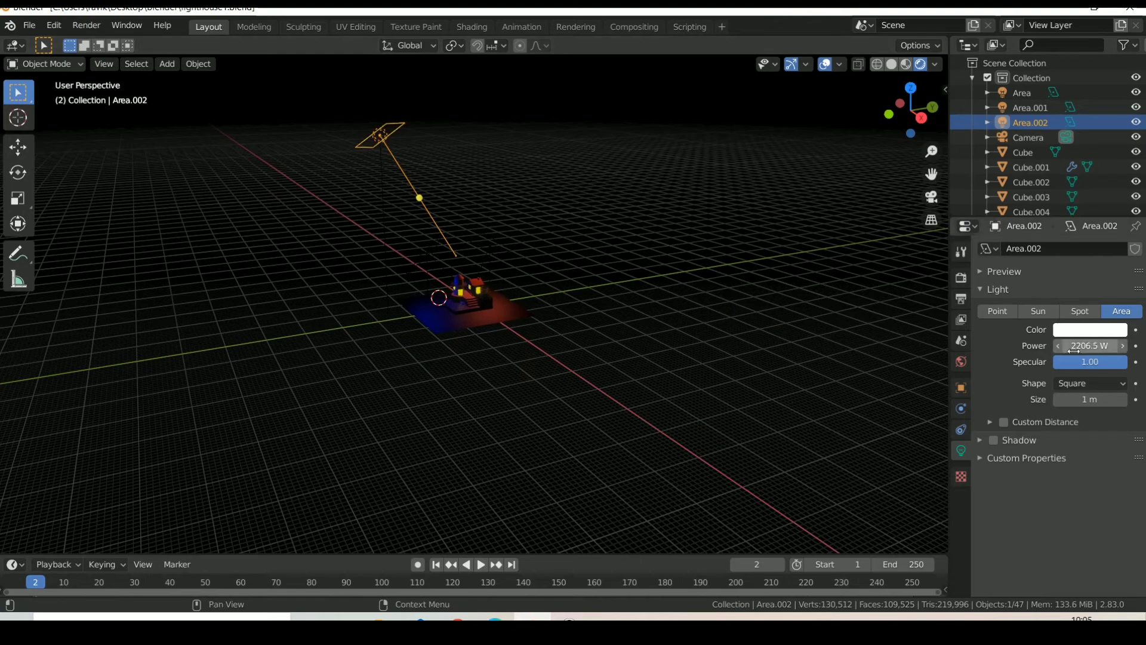
{"action": "left_click", "coordinate": [1074, 350]}
{"action": "key", "text": "ctrl+a"}
{"action": "type", "text": "200"}
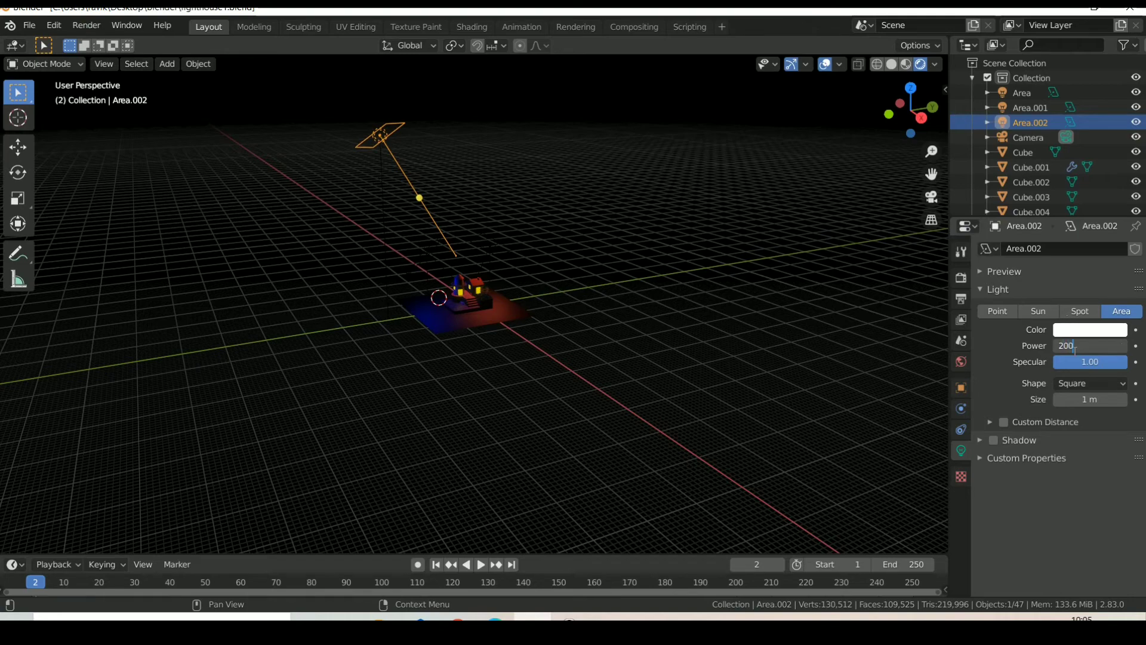
{"action": "type", "text": "0"}
{"action": "key", "text": "Return"}
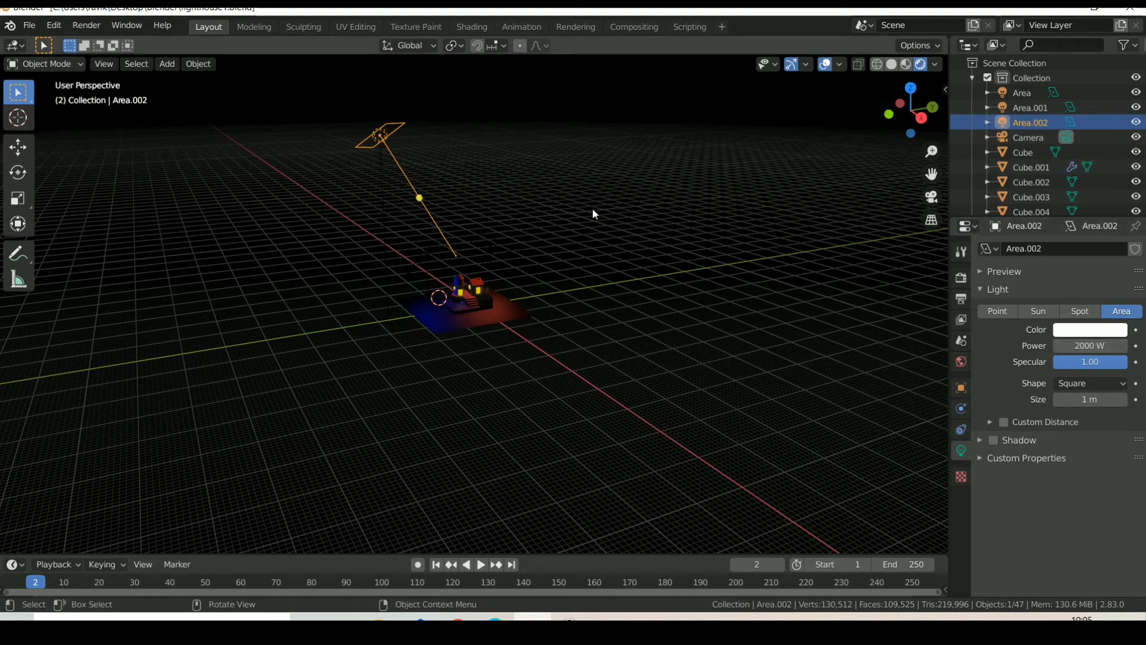
Duplicate Area.002 into Area.003 and lower it along Z beside the diorama
{"action": "key", "text": "shift+d"}
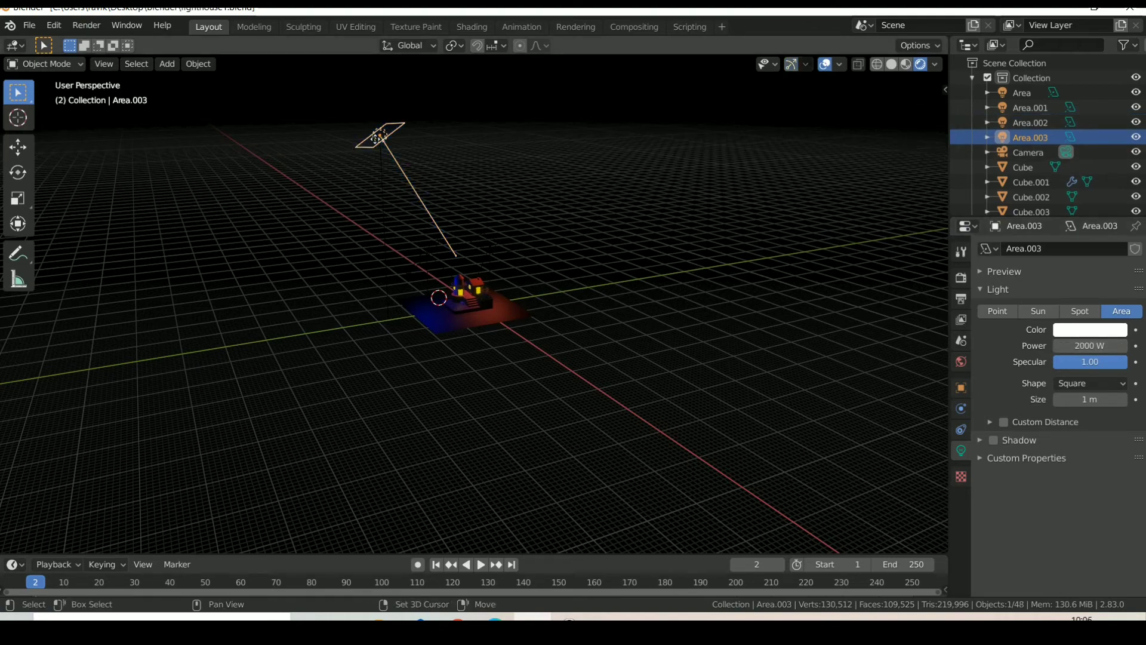
{"action": "key", "text": "z"}
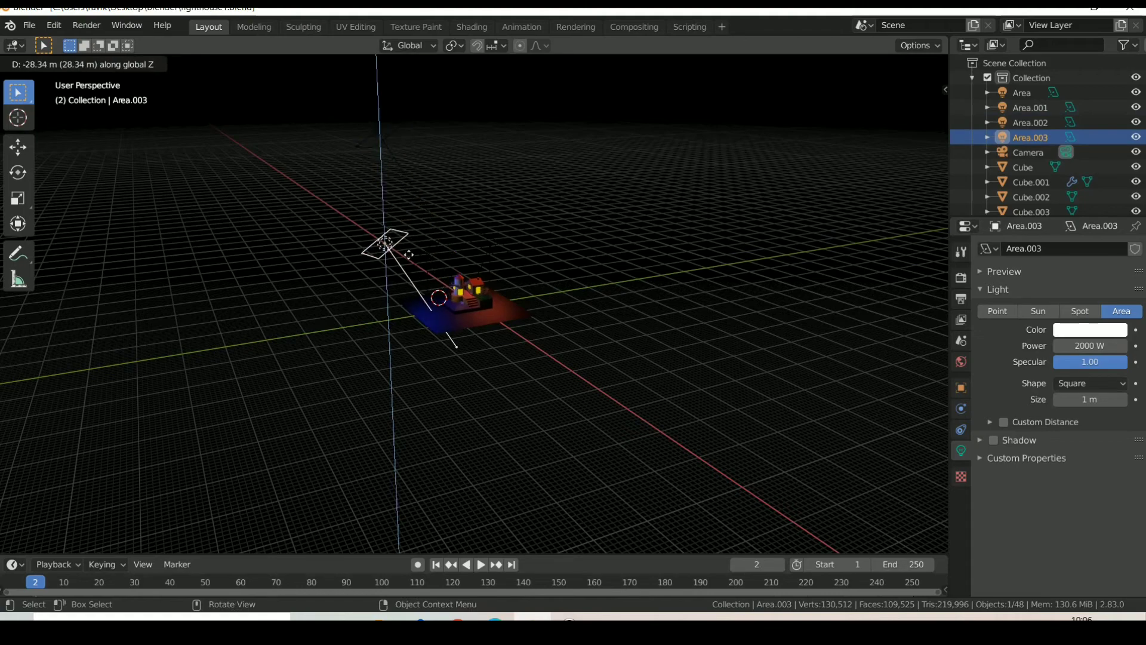
{"action": "left_click", "coordinate": [427, 279]}
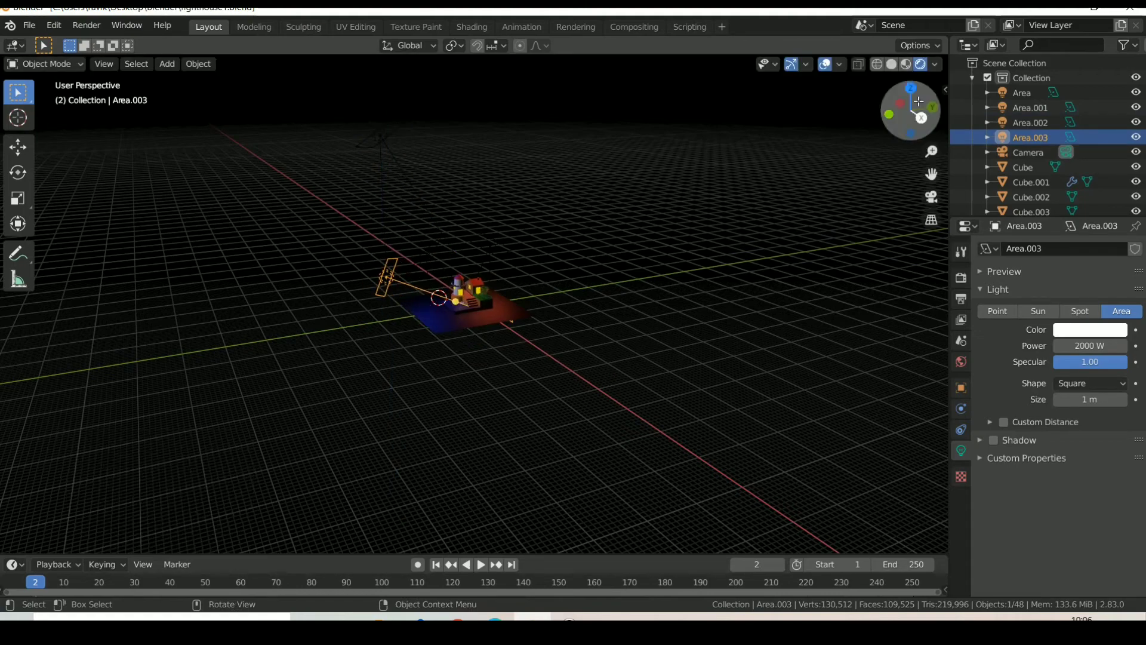
{"action": "left_click_drag", "start_coordinate": [919, 102], "coordinate": [917, 102]}
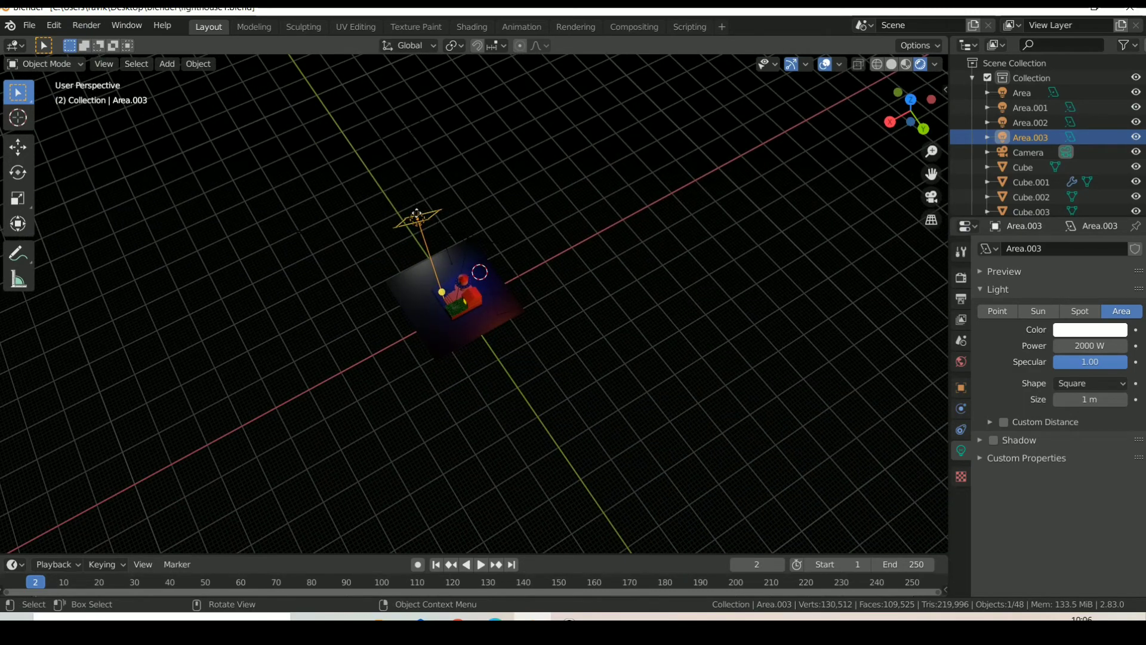
Move Area.003 to 14.084 m along X and aim it at the lighthouse
{"action": "key", "text": "g"}
{"action": "key", "text": "y"}
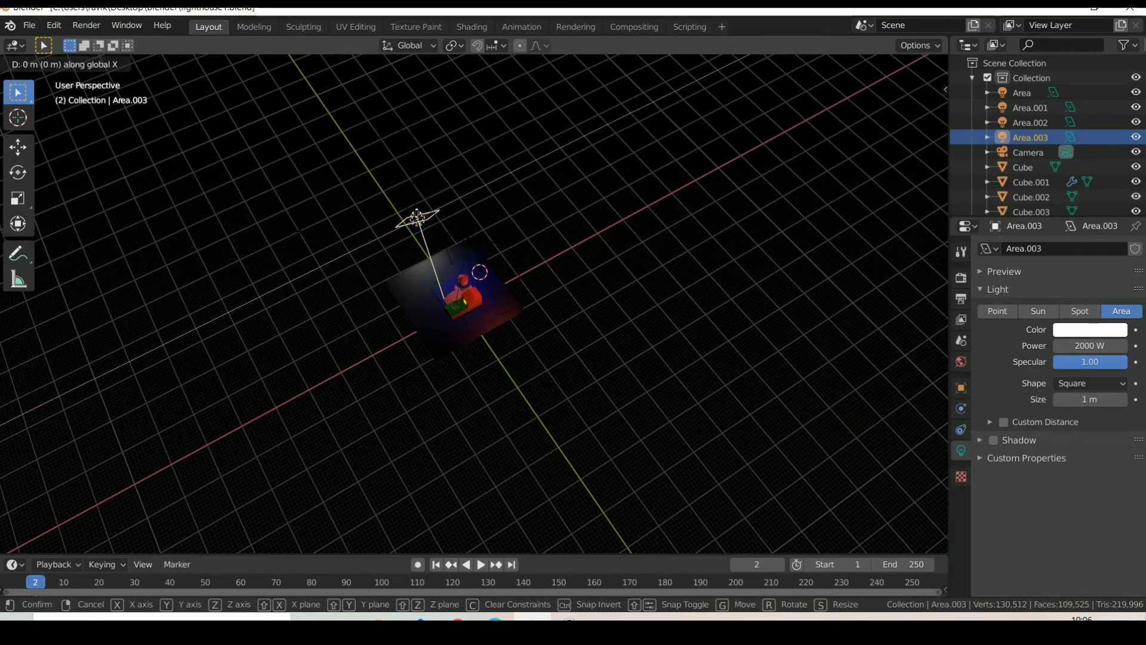
{"action": "key", "text": "x"}
{"action": "left_click", "coordinate": [388, 263]}
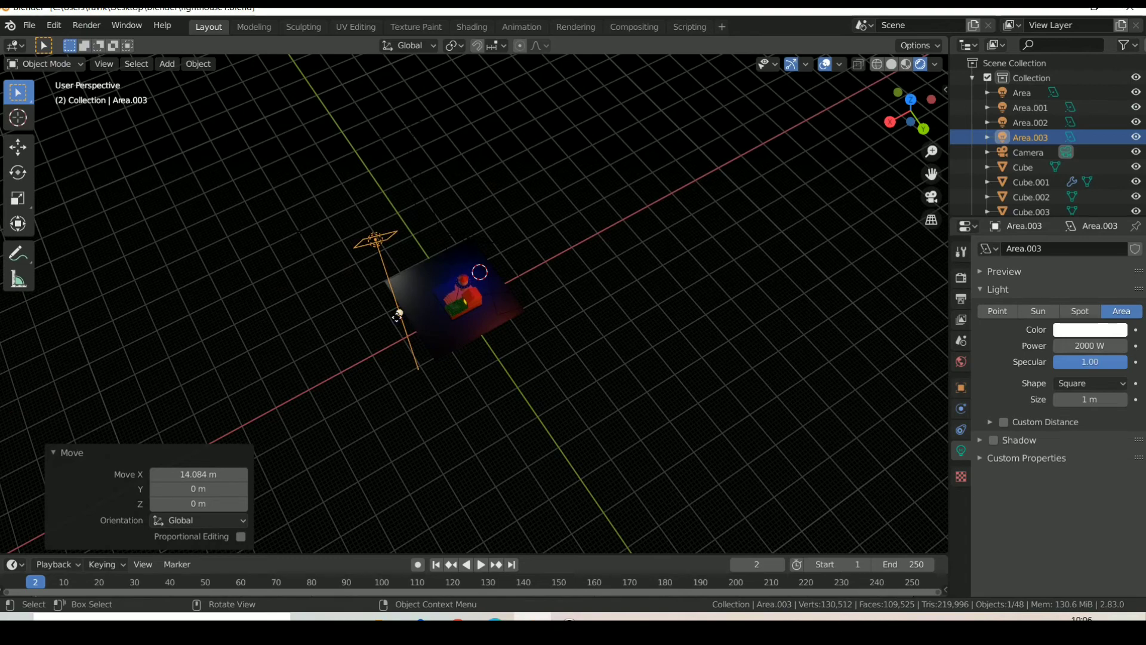
{"action": "mouse_move", "coordinate": [399, 312]}
{"action": "left_mouse_down"}
{"action": "mouse_move", "coordinate": [442, 299]}
{"action": "mouse_move", "coordinate": [482, 328]}
{"action": "left_mouse_up"}
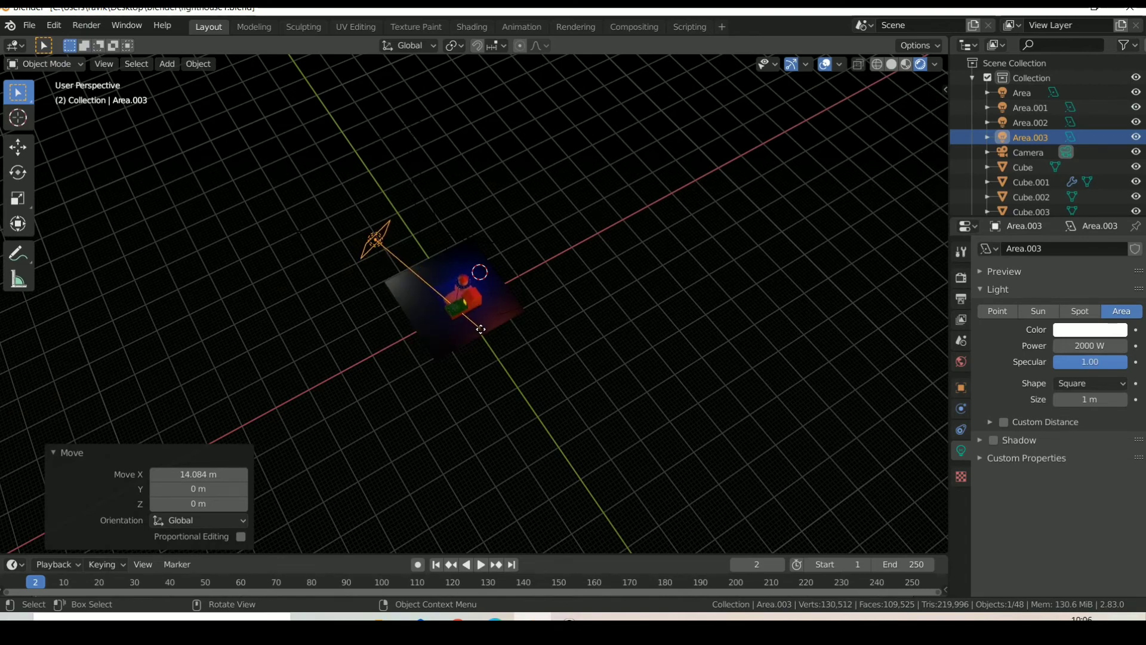
{"action": "left_click", "coordinate": [481, 329]}
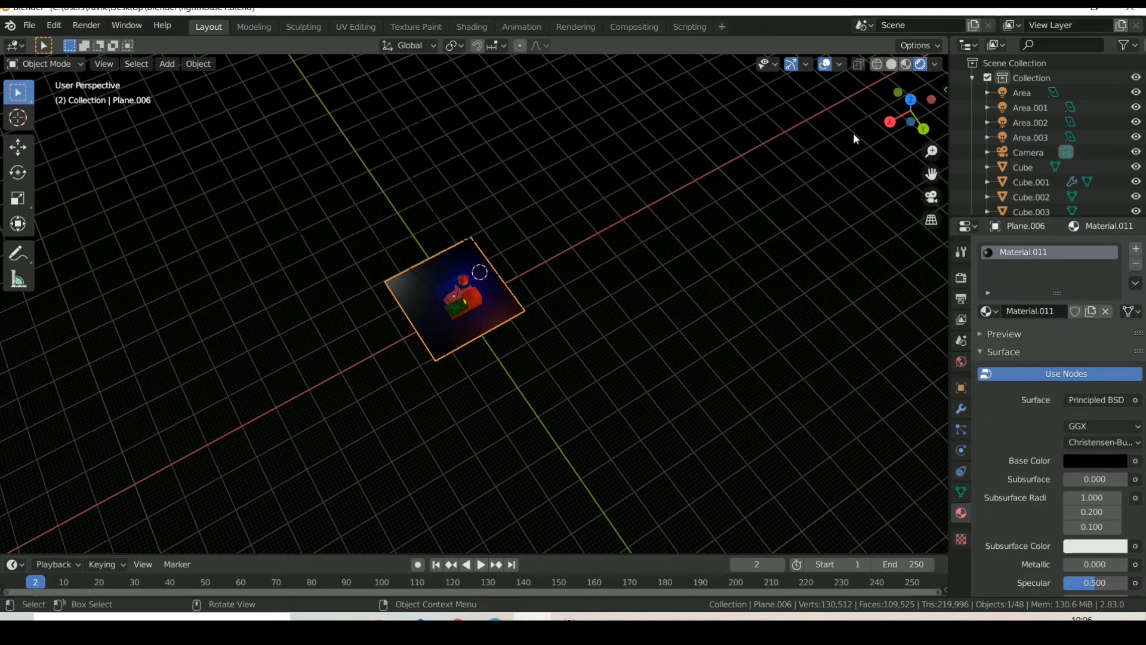
{"action": "left_click_drag", "start_coordinate": [907, 113], "coordinate": [333, 288]}
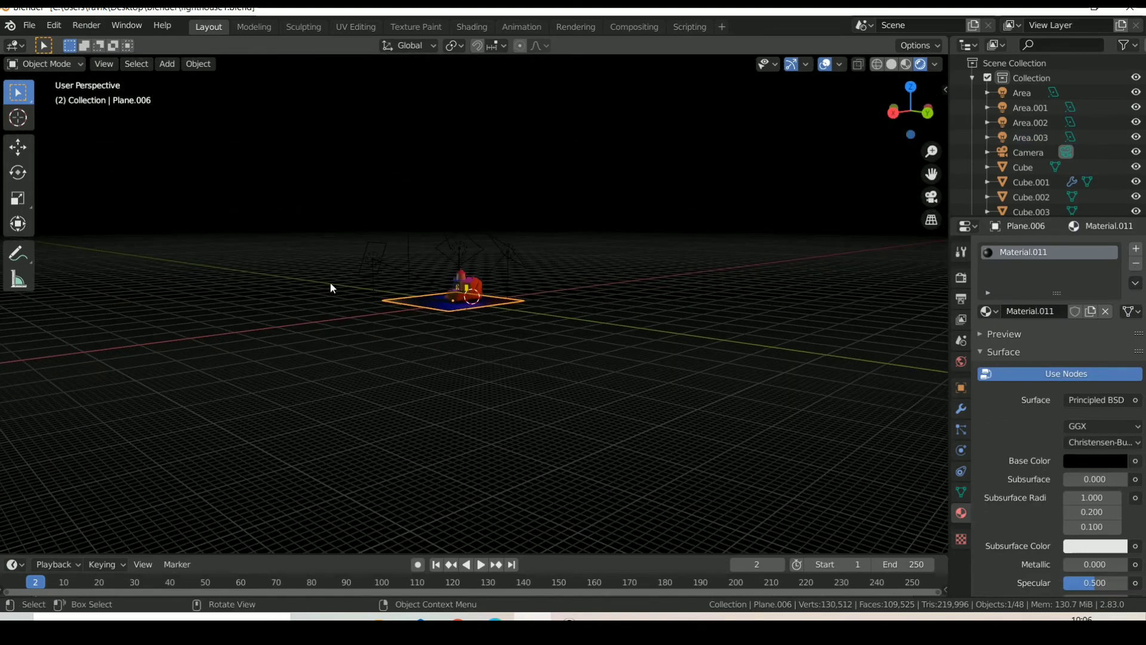
{"action": "left_click", "coordinate": [366, 255]}
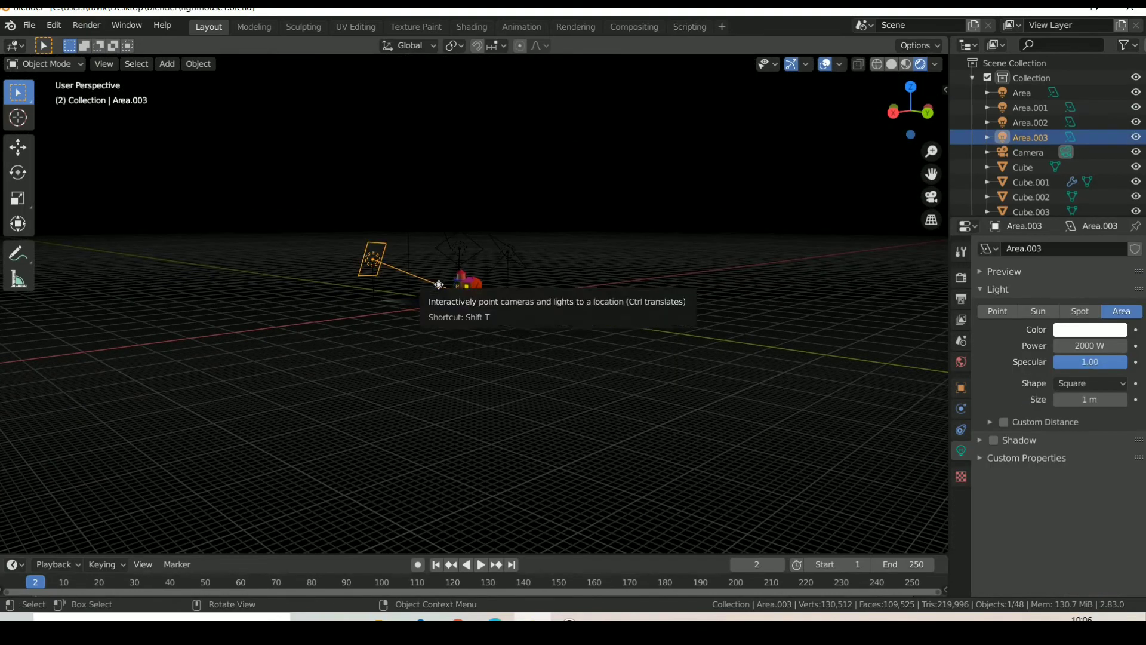
{"action": "left_click_drag", "start_coordinate": [438, 305], "coordinate": [505, 307]}
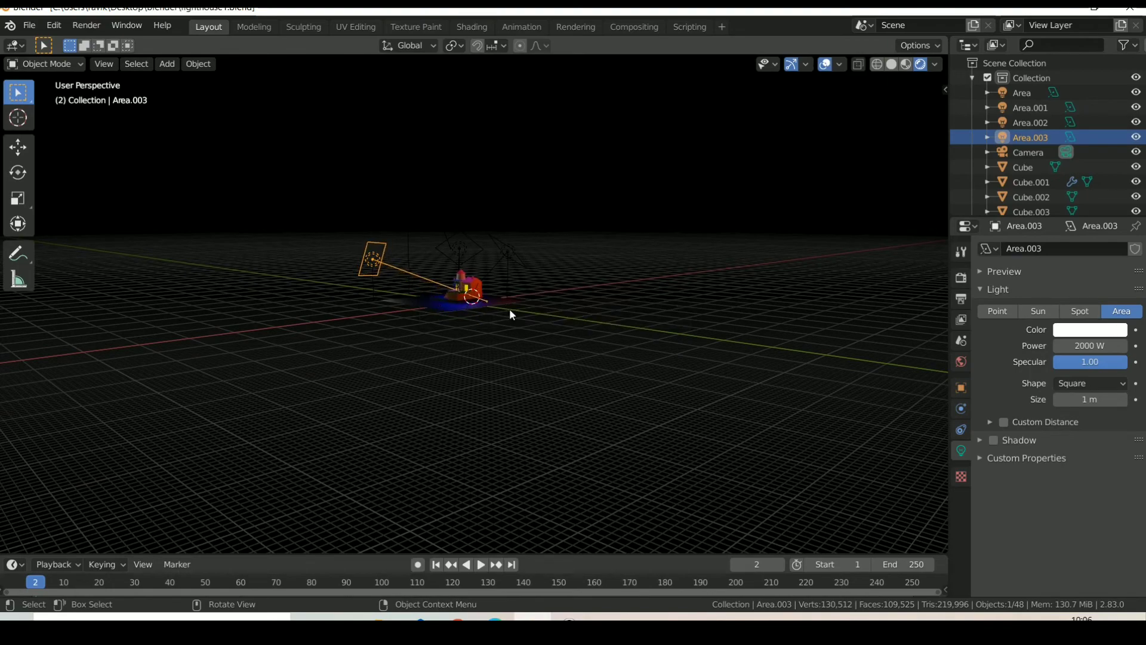
{"action": "mouse_move", "coordinate": [908, 114]}
{"action": "left_mouse_down"}
{"action": "mouse_move", "coordinate": [919, 71]}
{"action": "mouse_move", "coordinate": [910, 111]}
{"action": "left_mouse_up"}
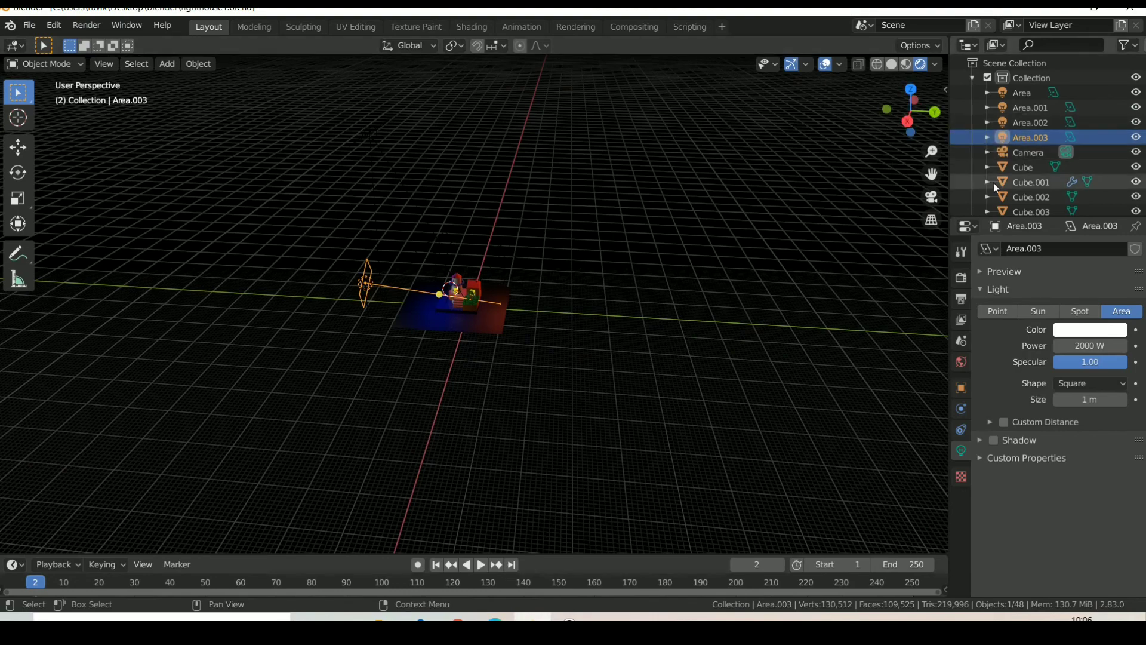
Preview the lighting through the camera with overlays hidden, then restore overlays
{"action": "left_click", "coordinate": [931, 197]}
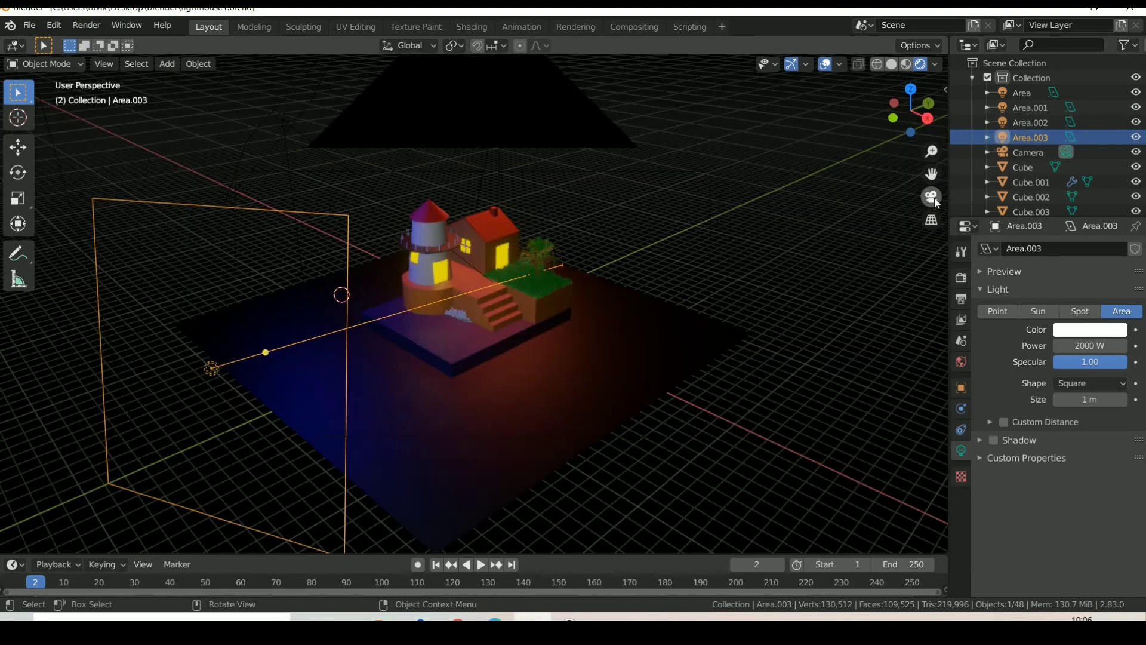
{"action": "left_click", "coordinate": [778, 240]}
{"action": "left_click", "coordinate": [824, 64]}
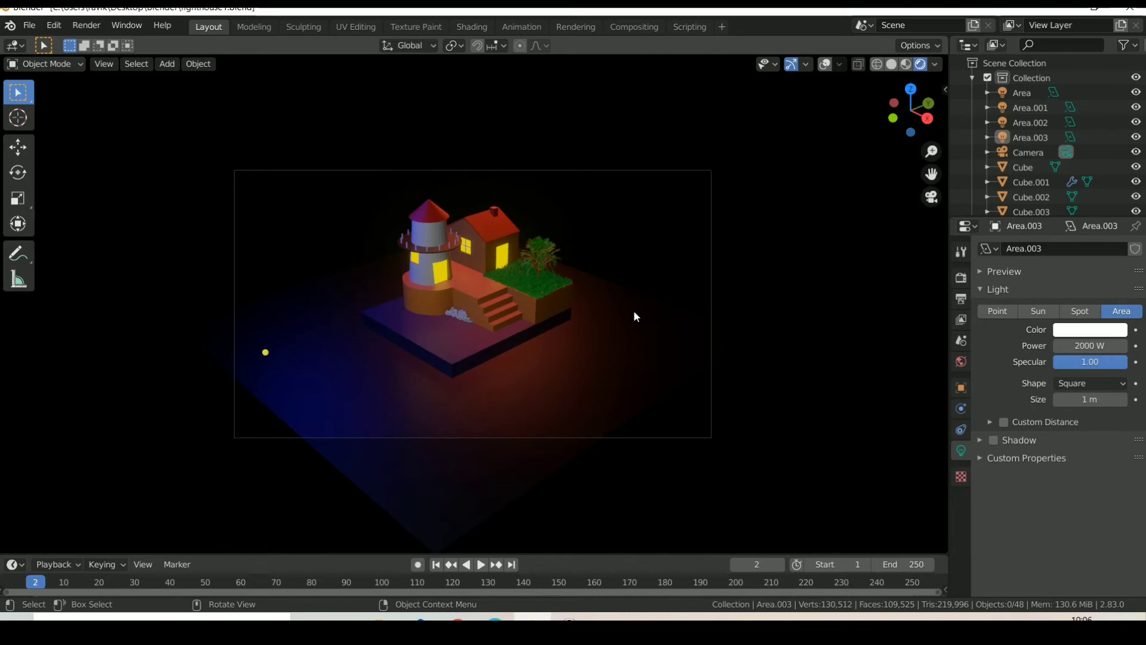
{"action": "scroll", "coordinate": [602, 295], "scroll_direction": "up", "scroll_amount": 2}
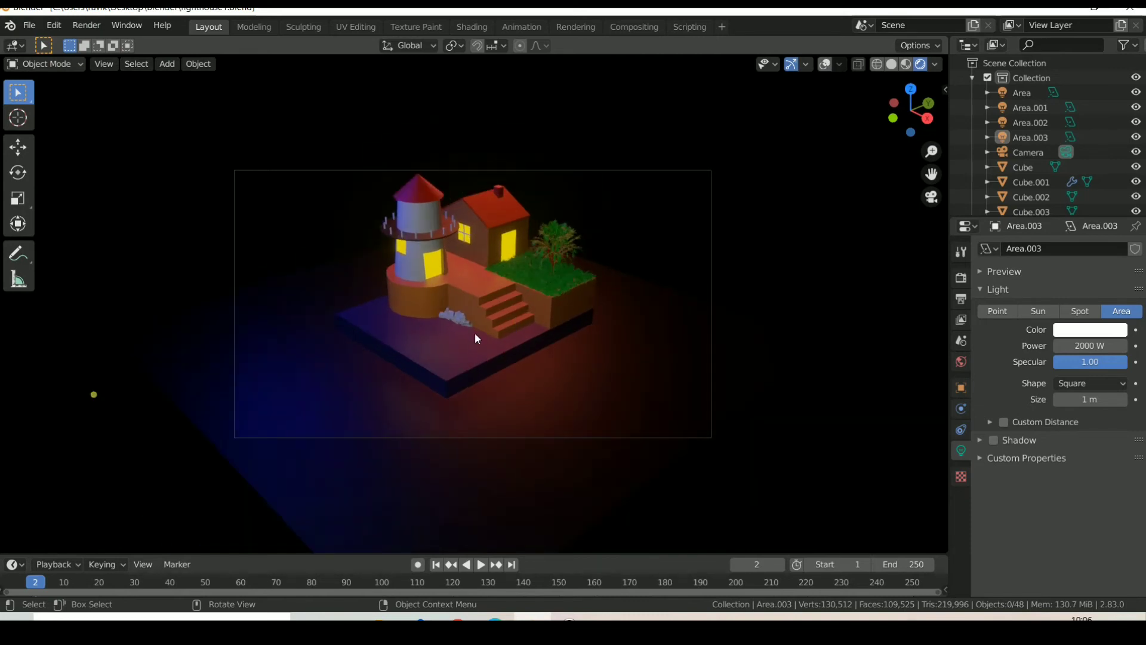
{"action": "left_click", "coordinate": [524, 399]}
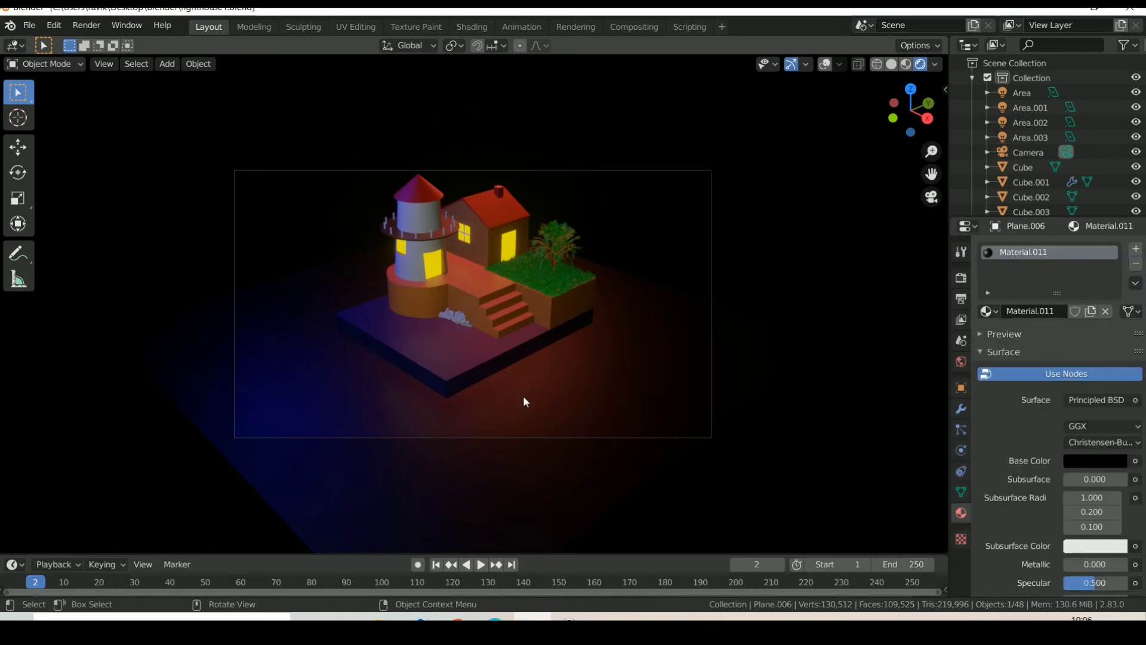
Set Material.011's Subsurface Color on the ground plane to black
{"action": "left_click", "coordinate": [826, 64]}
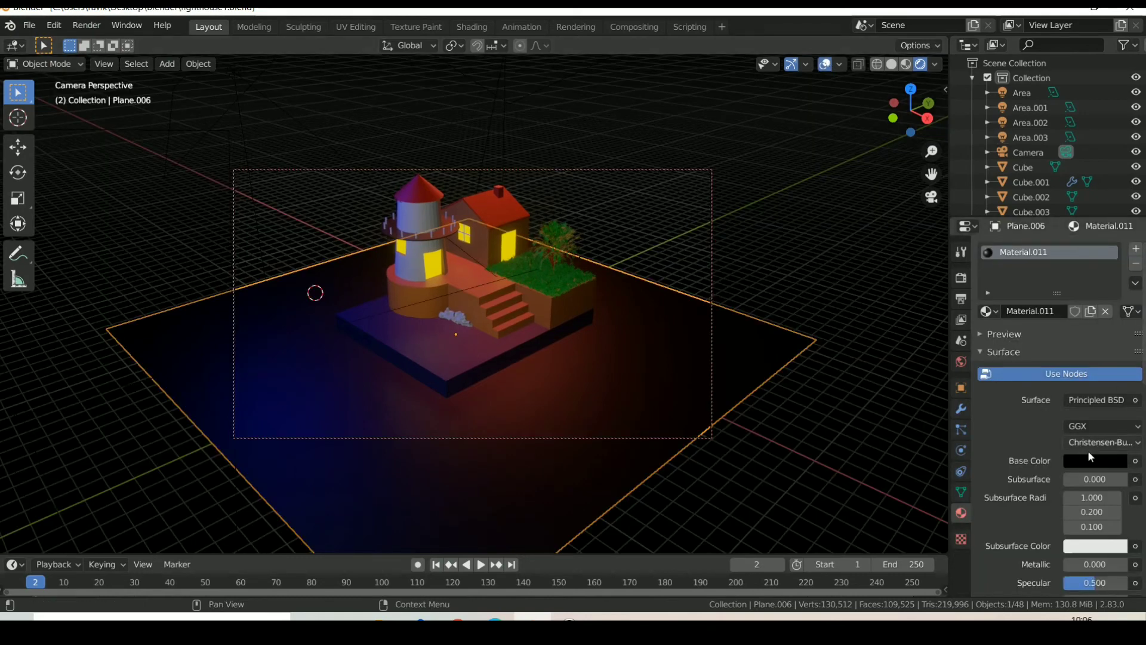
{"action": "left_click", "coordinate": [1090, 550]}
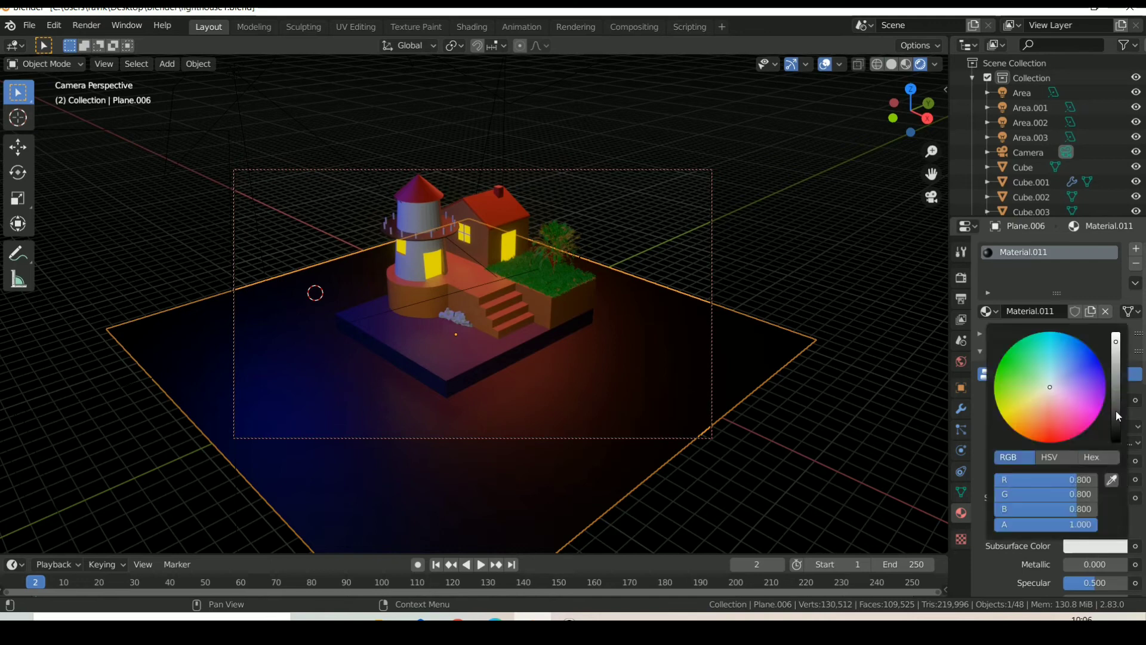
{"action": "left_click_drag", "start_coordinate": [1116, 412], "coordinate": [1121, 443]}
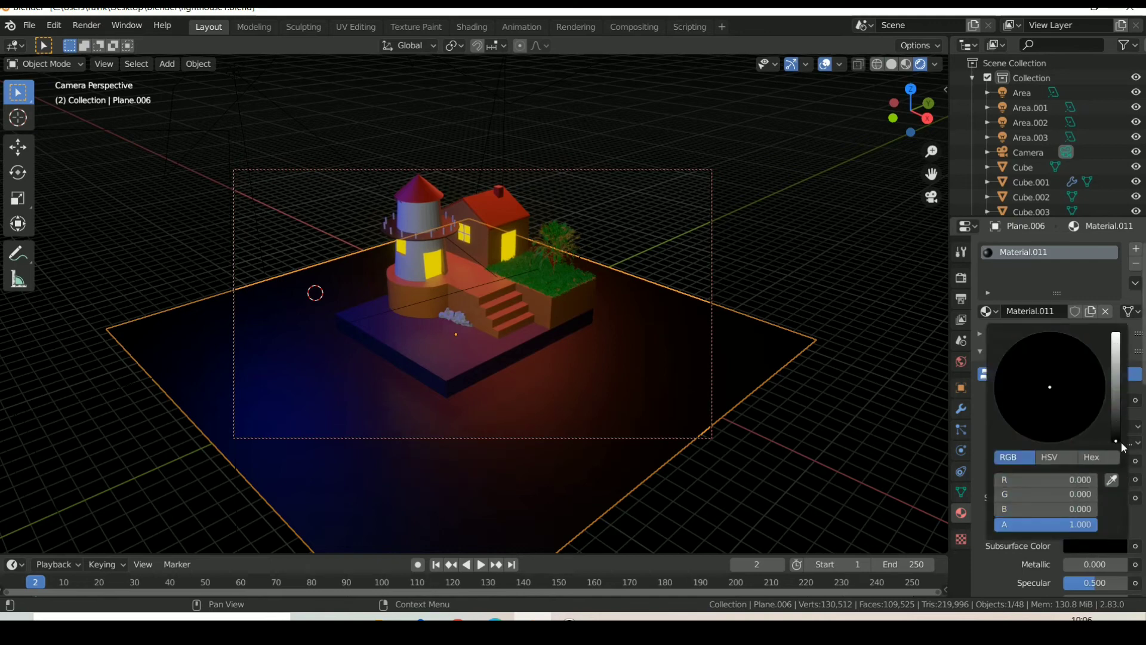
{"action": "left_click", "coordinate": [903, 314]}
{"action": "middle_click_drag", "start_coordinate": [903, 314], "coordinate": [903, 314]}
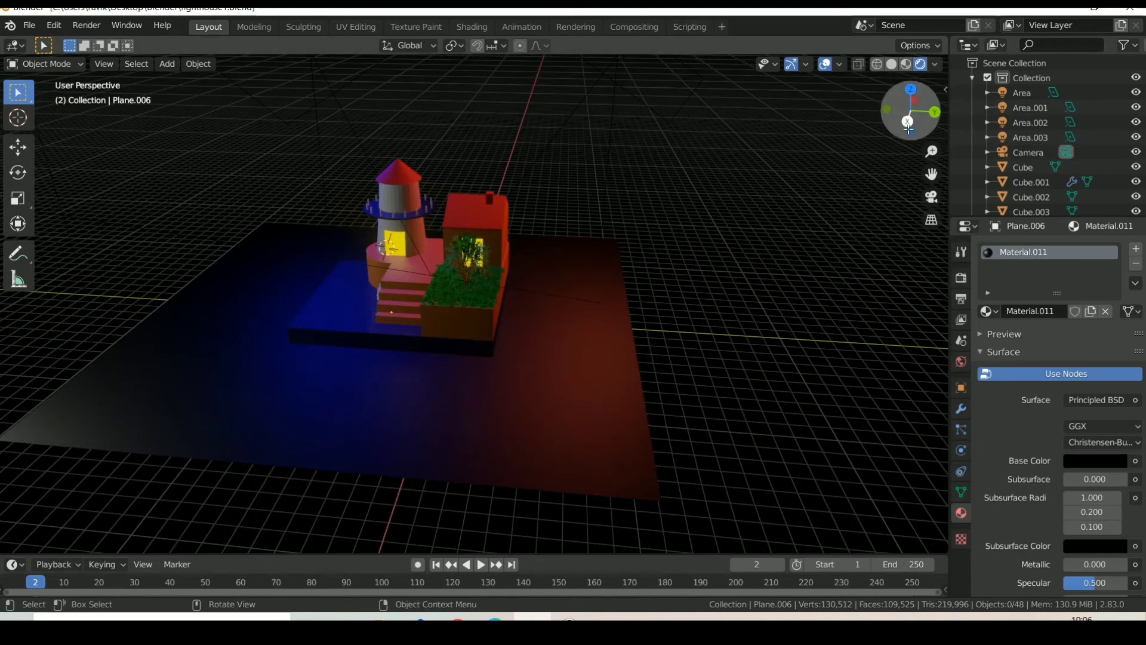
{"action": "left_click_drag", "start_coordinate": [908, 127], "coordinate": [878, 122]}
{"action": "left_click", "coordinate": [675, 408]}
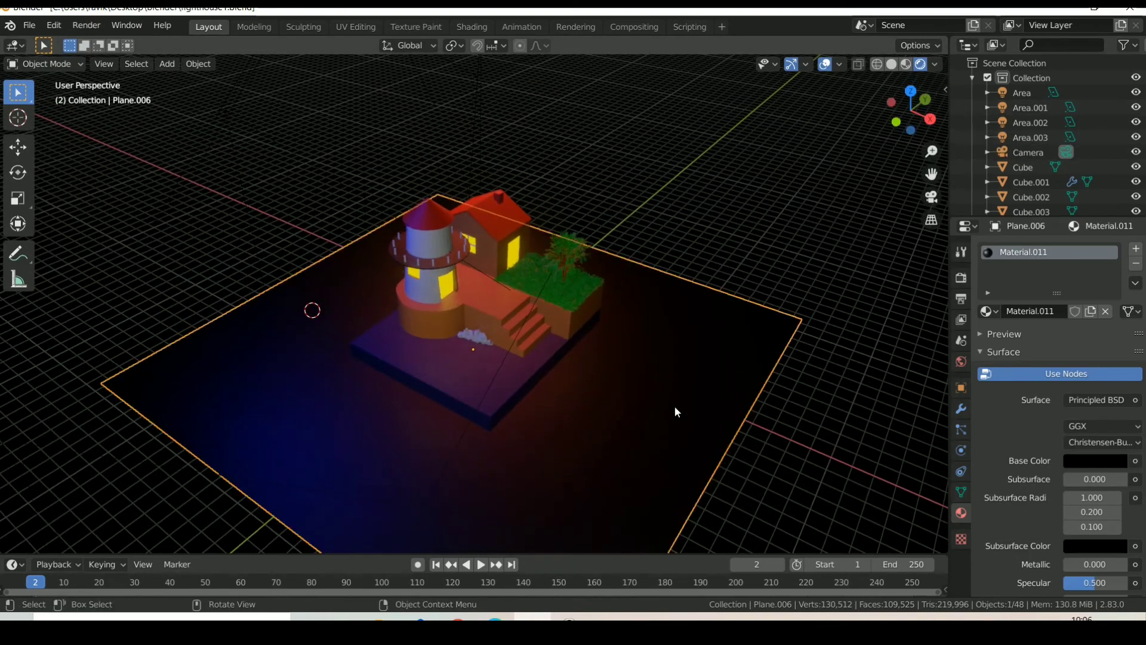
{"action": "scroll", "coordinate": [674, 406], "scroll_direction": "down", "scroll_amount": 3}
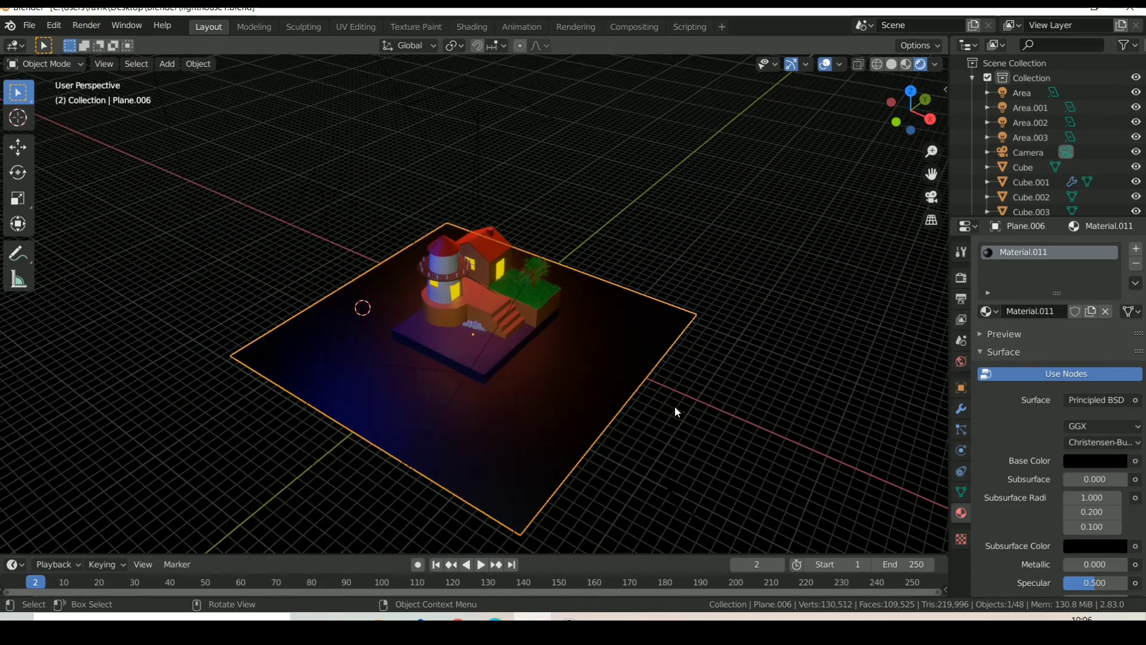
Raise Material.011's Metallic on ground plane Plane.006 to 1.000, then view through the camera
{"action": "left_click", "coordinate": [1102, 463]}
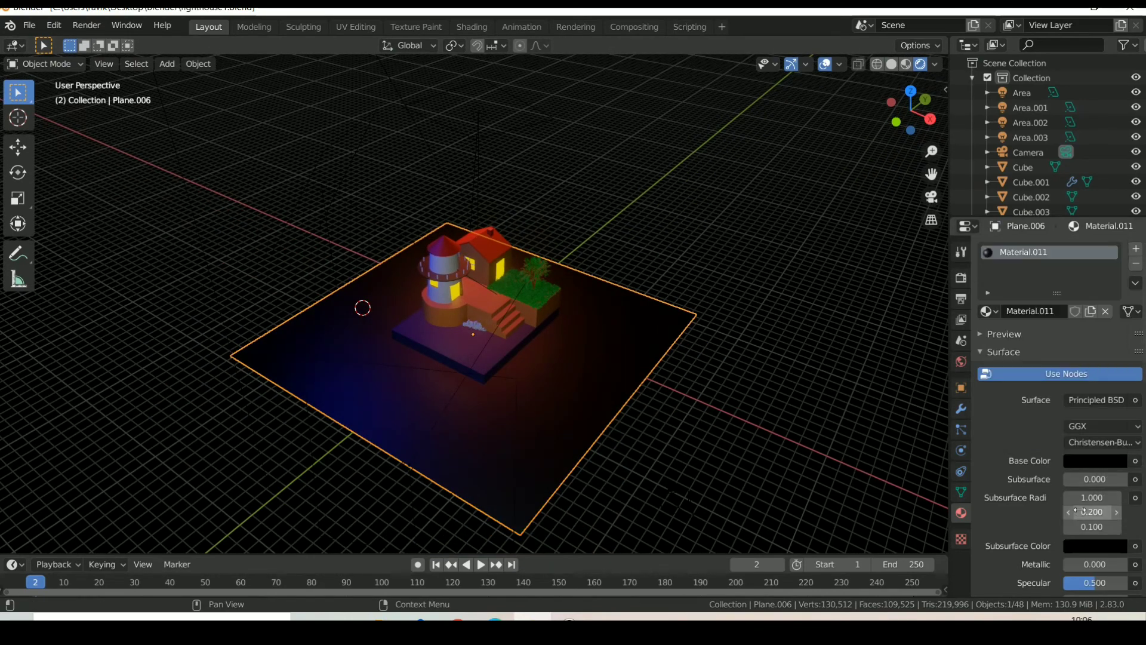
{"action": "scroll", "coordinate": [1098, 549], "scroll_direction": "down", "scroll_amount": 5}
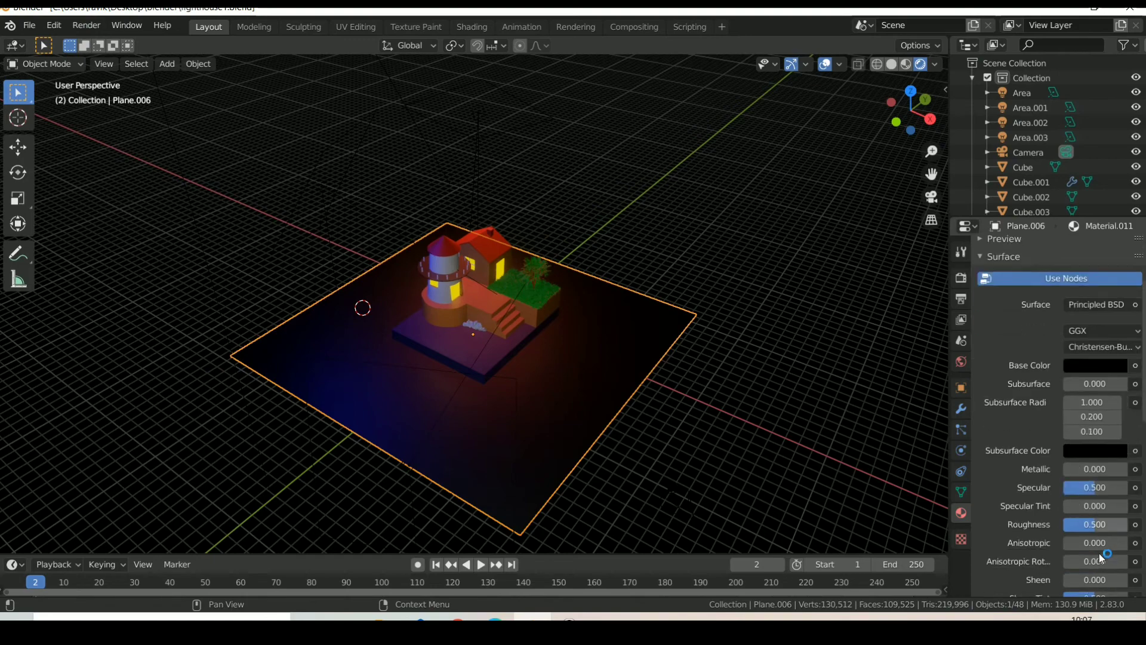
{"action": "left_click_drag", "start_coordinate": [1082, 424], "coordinate": [1130, 425]}
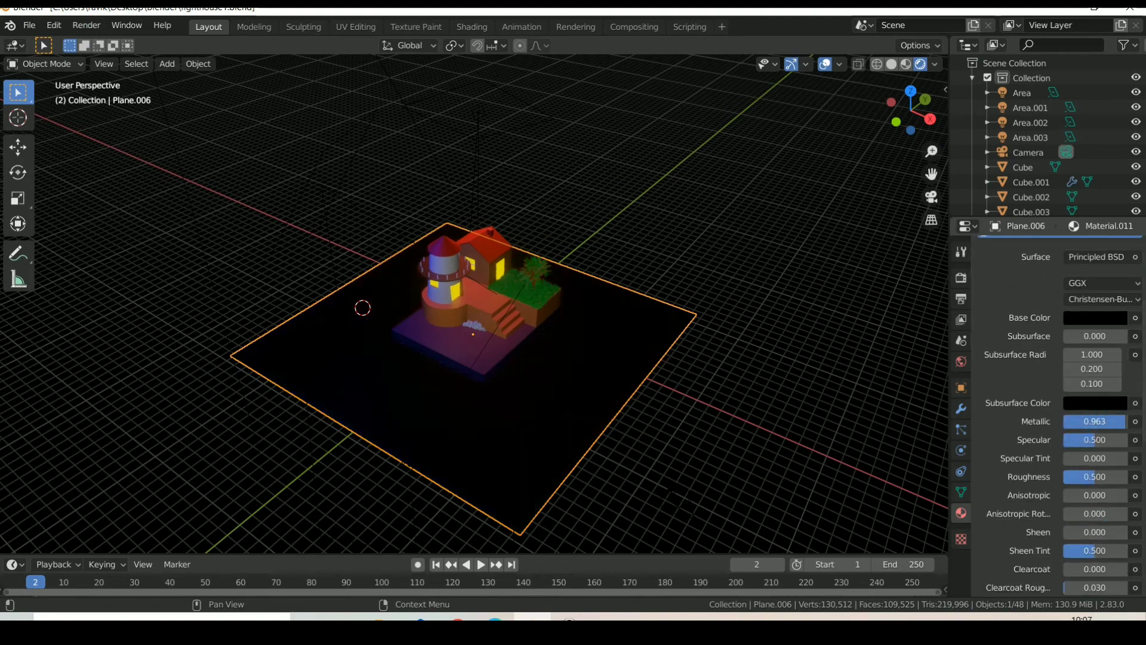
{"action": "left_click", "coordinate": [886, 382]}
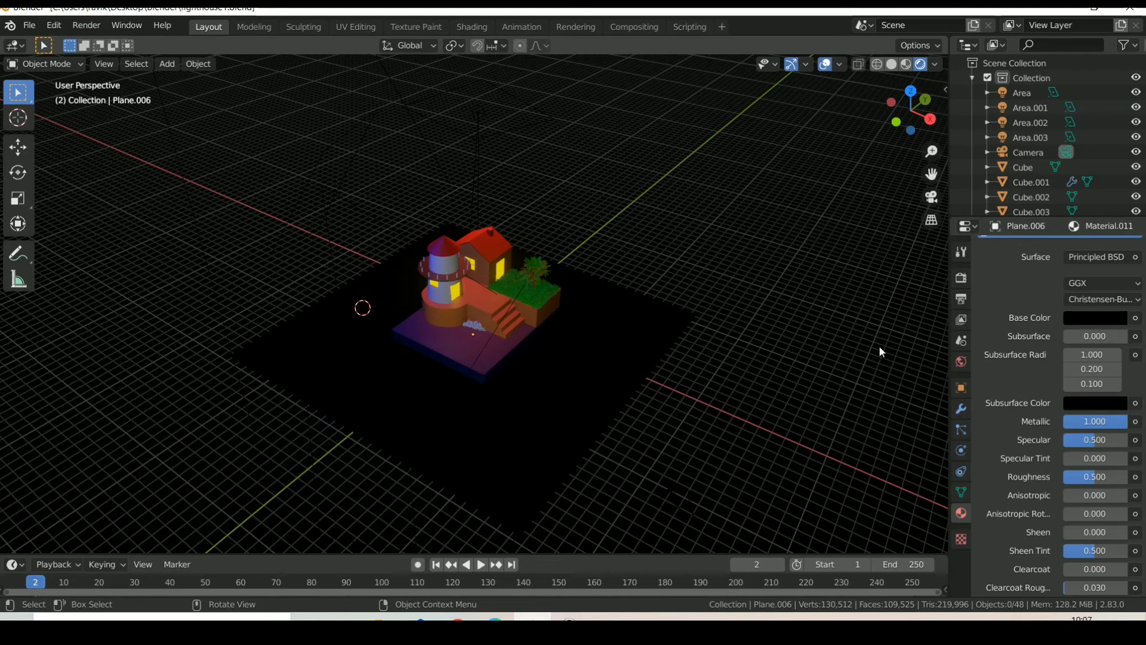
{"action": "left_click", "coordinate": [931, 197]}
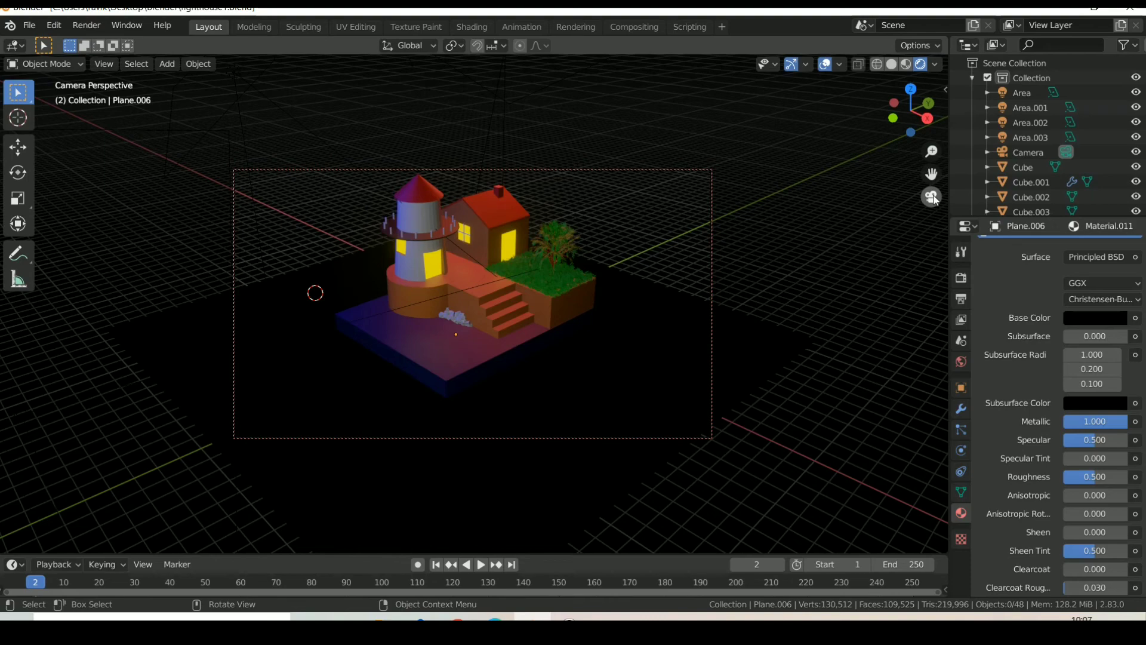
Preview the camera view with overlays hidden, then orbit to a low side angle
{"action": "left_click", "coordinate": [826, 66]}
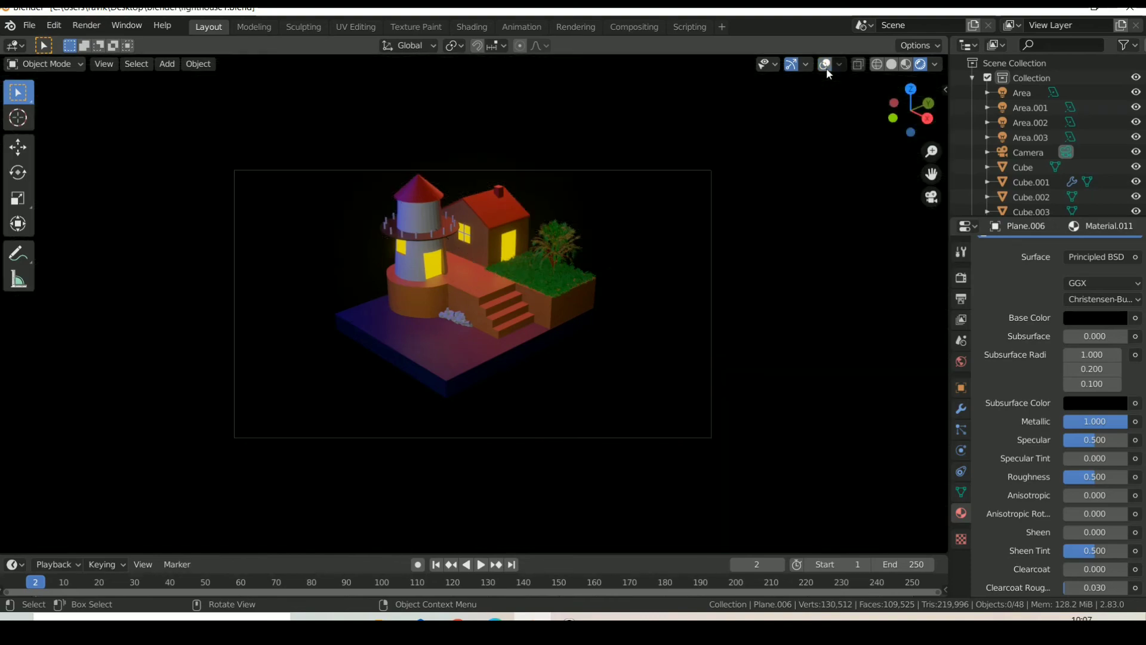
{"action": "left_click", "coordinate": [826, 67]}
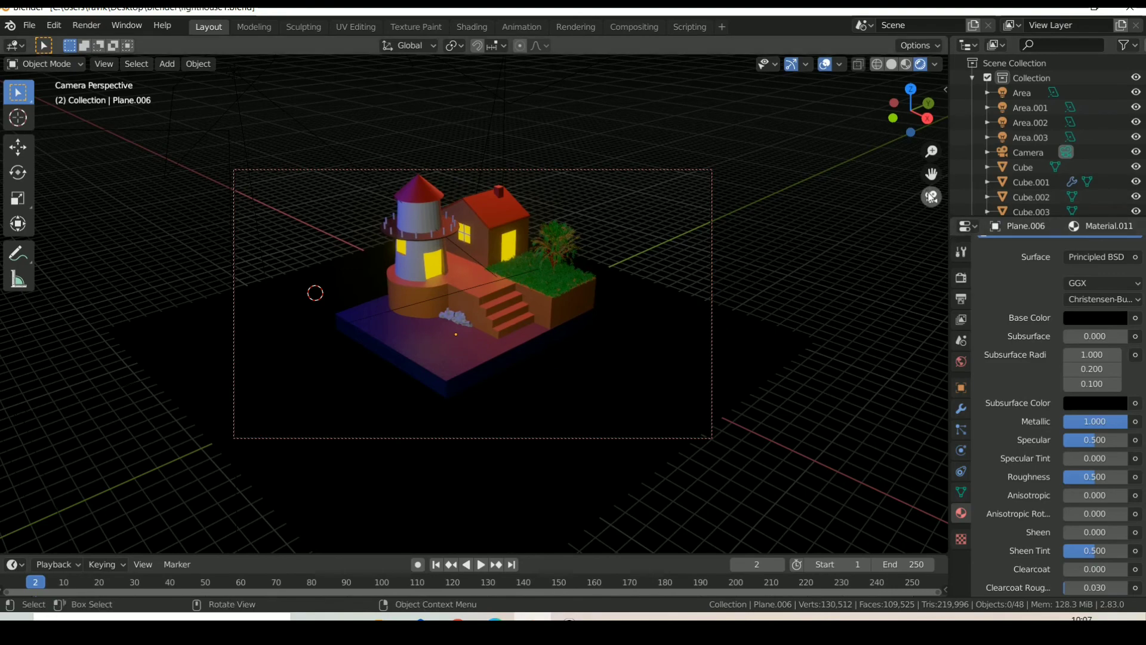
{"action": "left_click", "coordinate": [931, 197]}
{"action": "left_click_drag", "start_coordinate": [909, 99], "coordinate": [916, 114]}
{"action": "scroll", "coordinate": [721, 159], "scroll_direction": "down", "scroll_amount": 3}
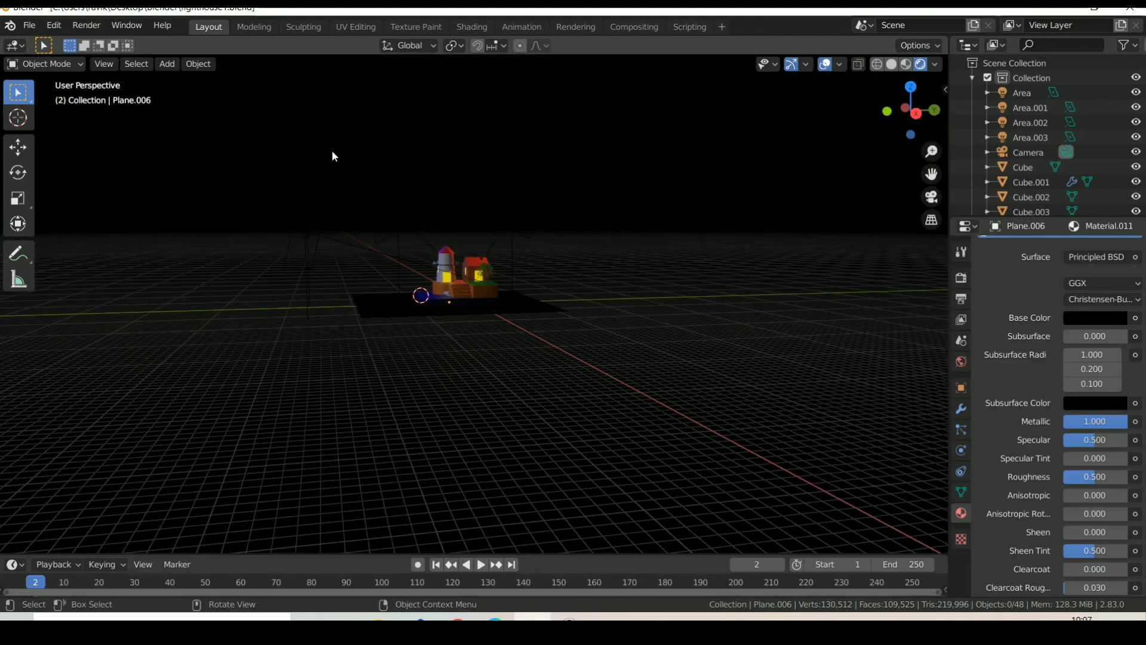
Box-select the lights and set Area.003's power to 1000 W
{"action": "left_click_drag", "start_coordinate": [163, 101], "coordinate": [448, 221]}
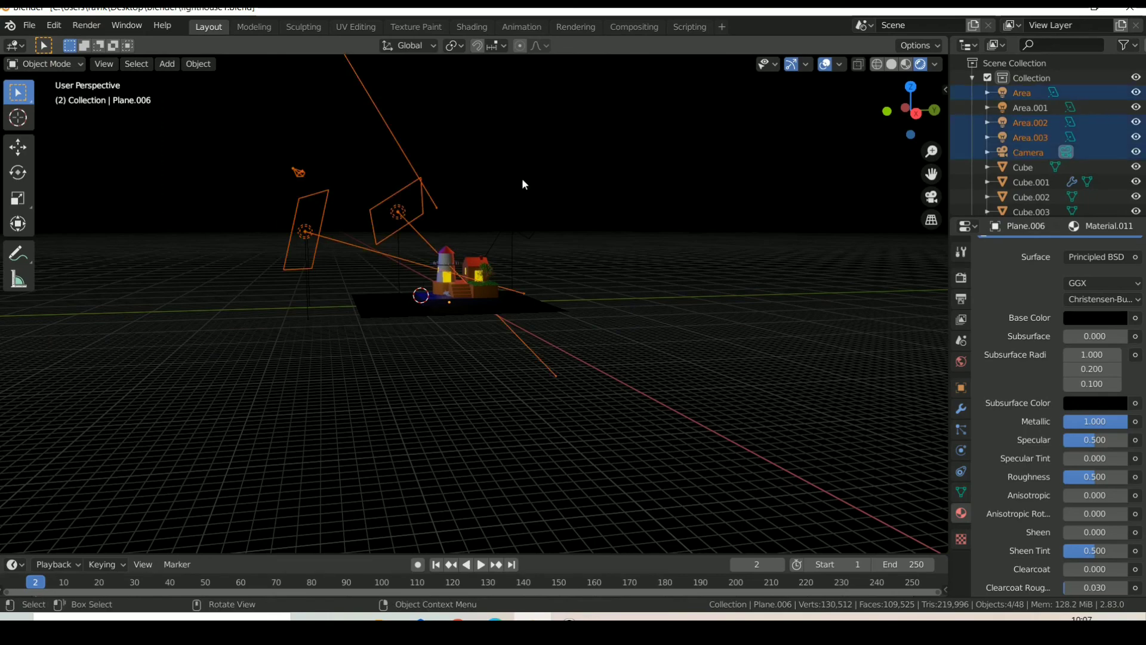
{"action": "scroll", "coordinate": [522, 184], "scroll_direction": "down", "scroll_amount": 3}
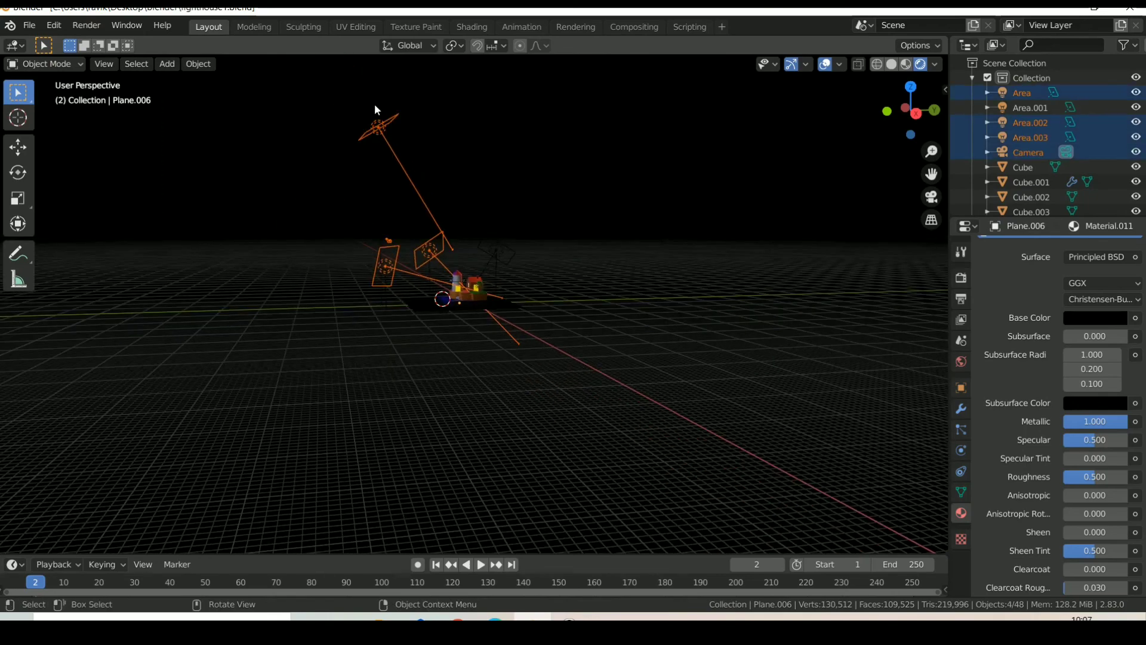
{"action": "left_click", "coordinate": [382, 119]}
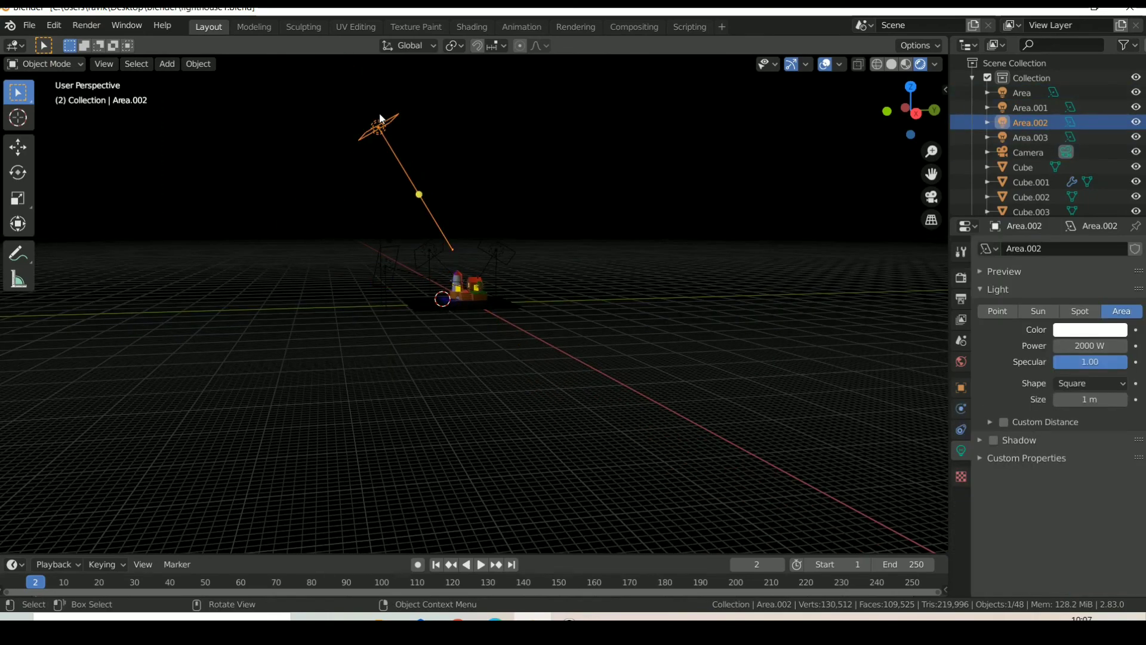
{"action": "left_click", "coordinate": [385, 268]}
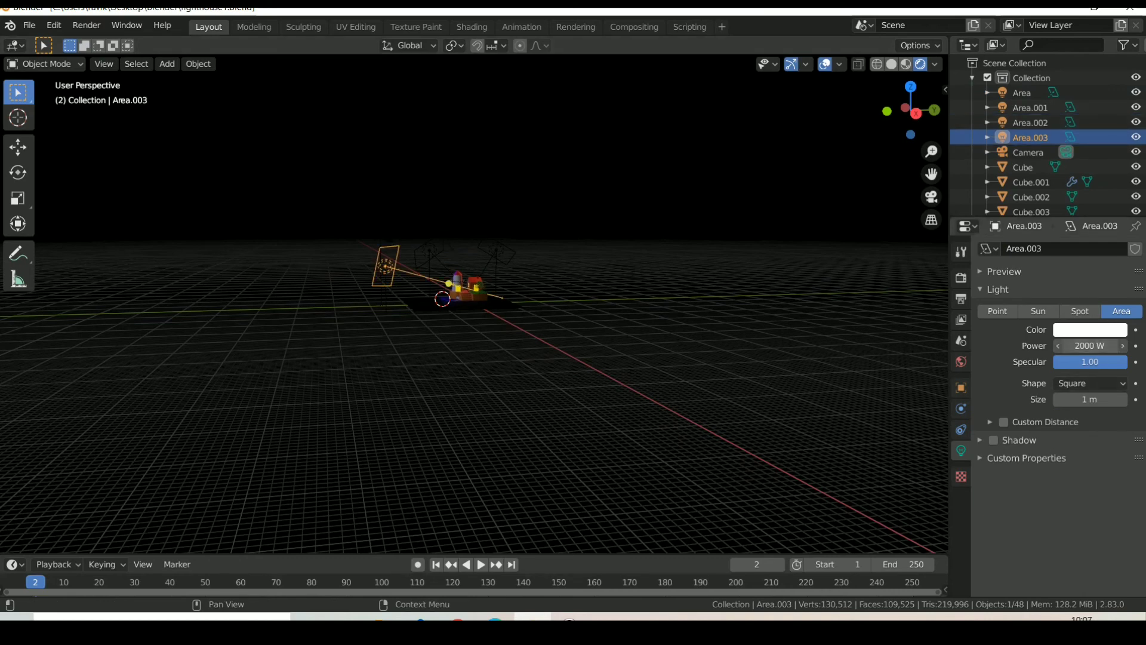
{"action": "left_click", "coordinate": [1104, 345]}
{"action": "type", "text": "1000"}
{"action": "key", "text": "Return"}
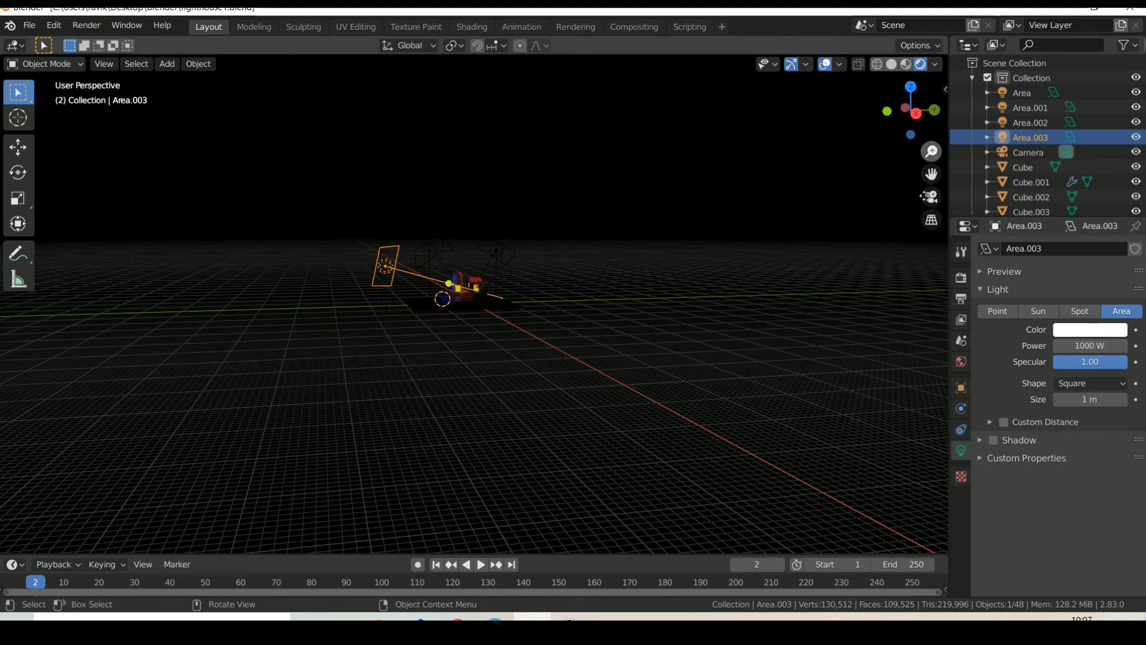
Judge the softer lighting through the camera without overlays, then reframe and select the leaves
{"action": "left_click", "coordinate": [932, 198]}
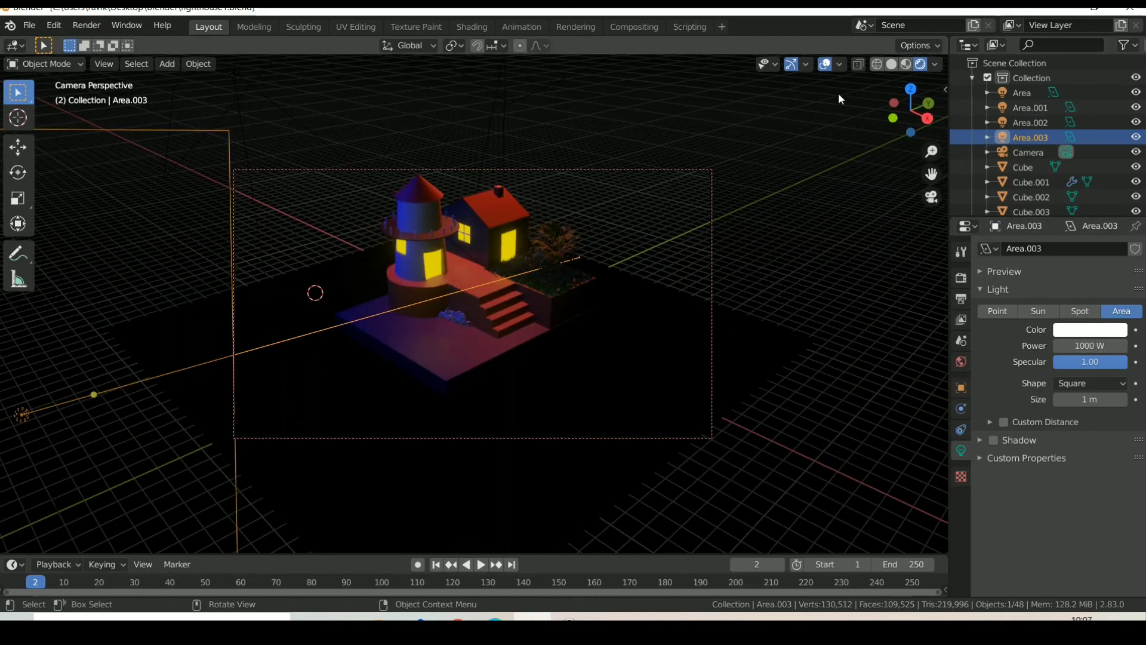
{"action": "left_click", "coordinate": [825, 64]}
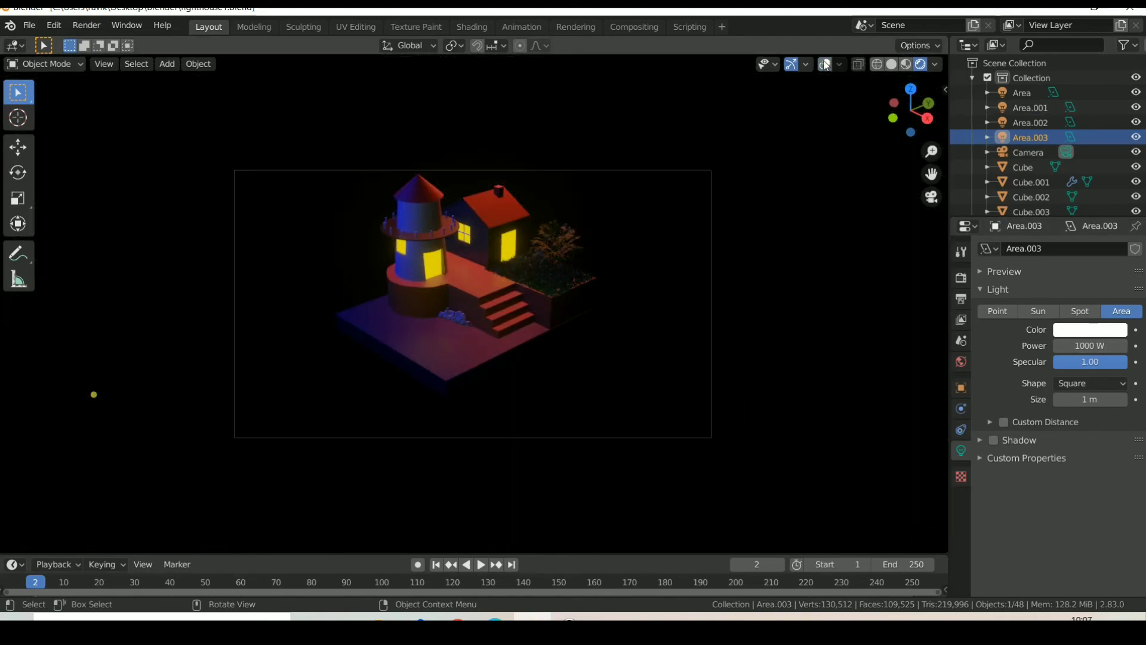
{"action": "left_click", "coordinate": [825, 64]}
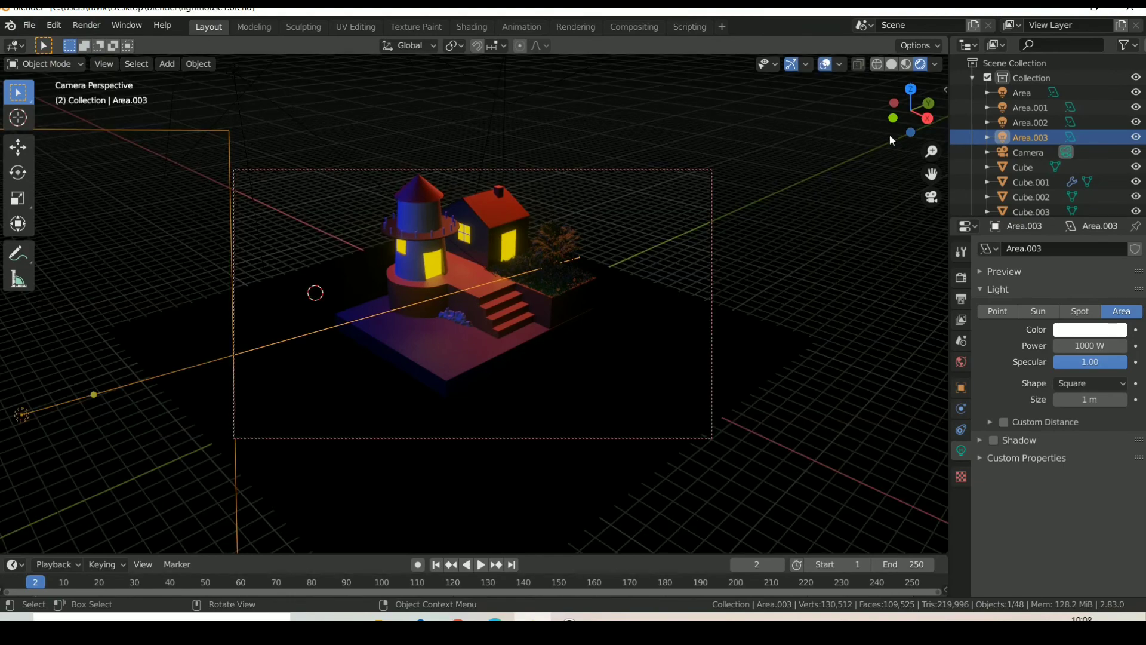
{"action": "left_click", "coordinate": [933, 197]}
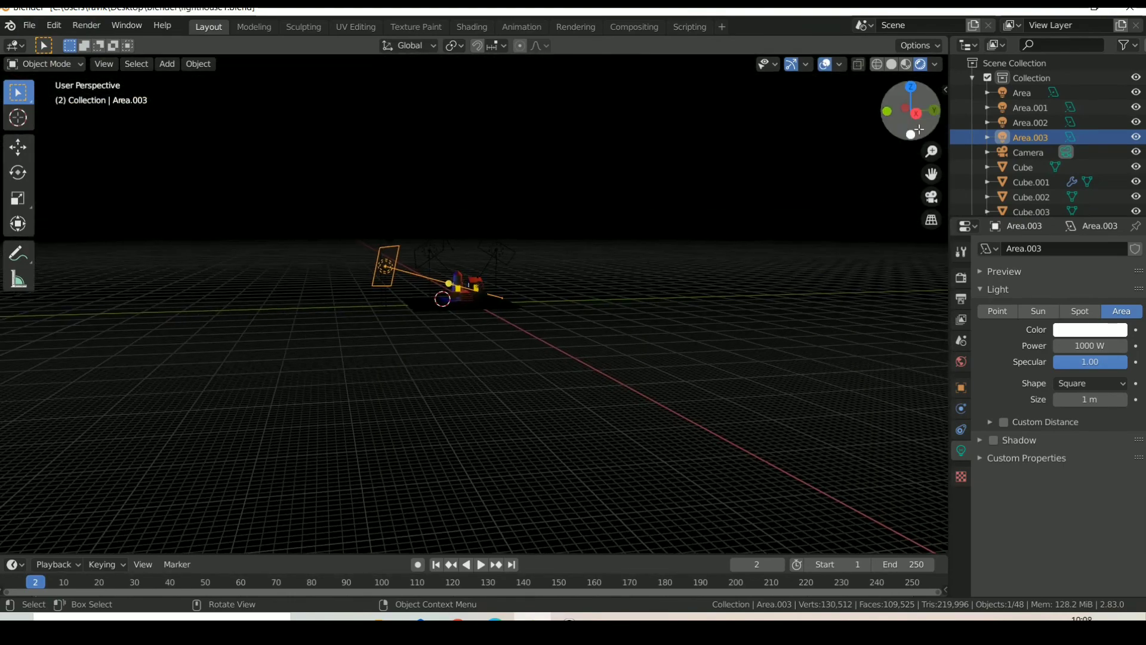
{"action": "left_click_drag", "start_coordinate": [910, 110], "coordinate": [760, 215]}
{"action": "scroll", "coordinate": [630, 267], "scroll_direction": "up", "scroll_amount": 2}
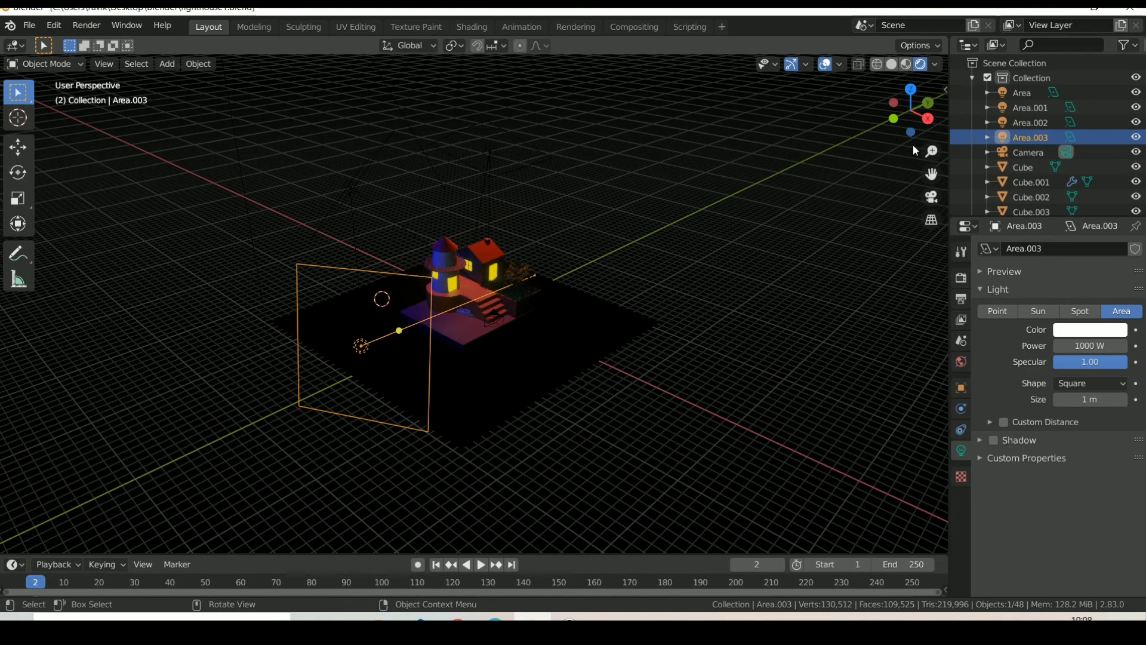
{"action": "left_click_drag", "start_coordinate": [931, 175], "coordinate": [902, 143]}
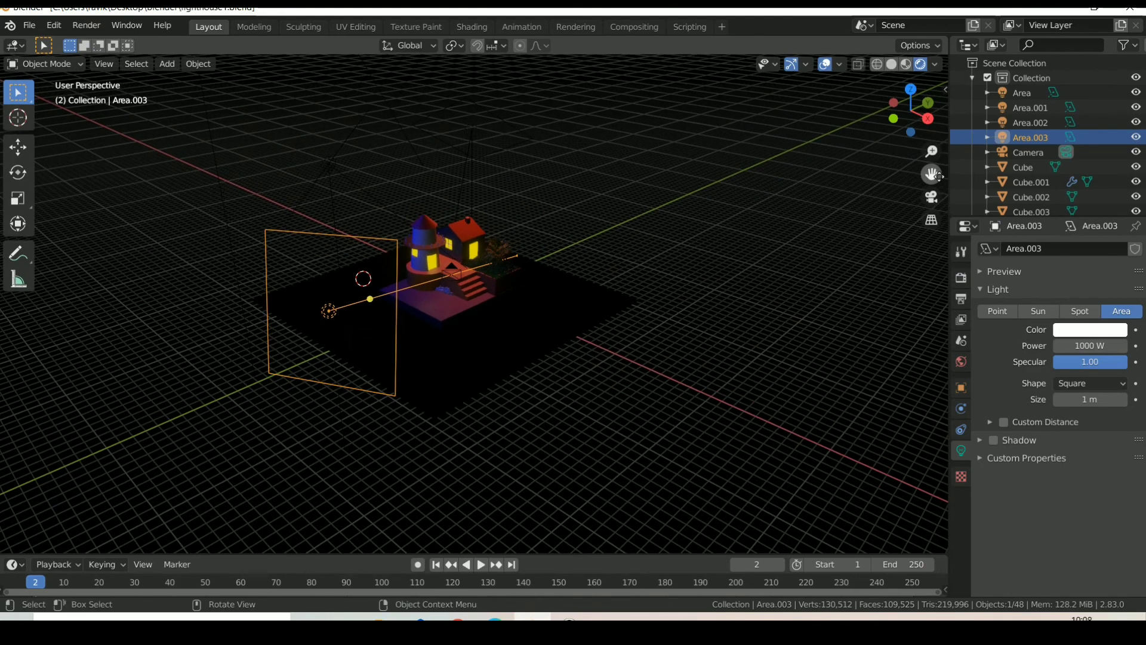
{"action": "left_click", "coordinate": [498, 259]}
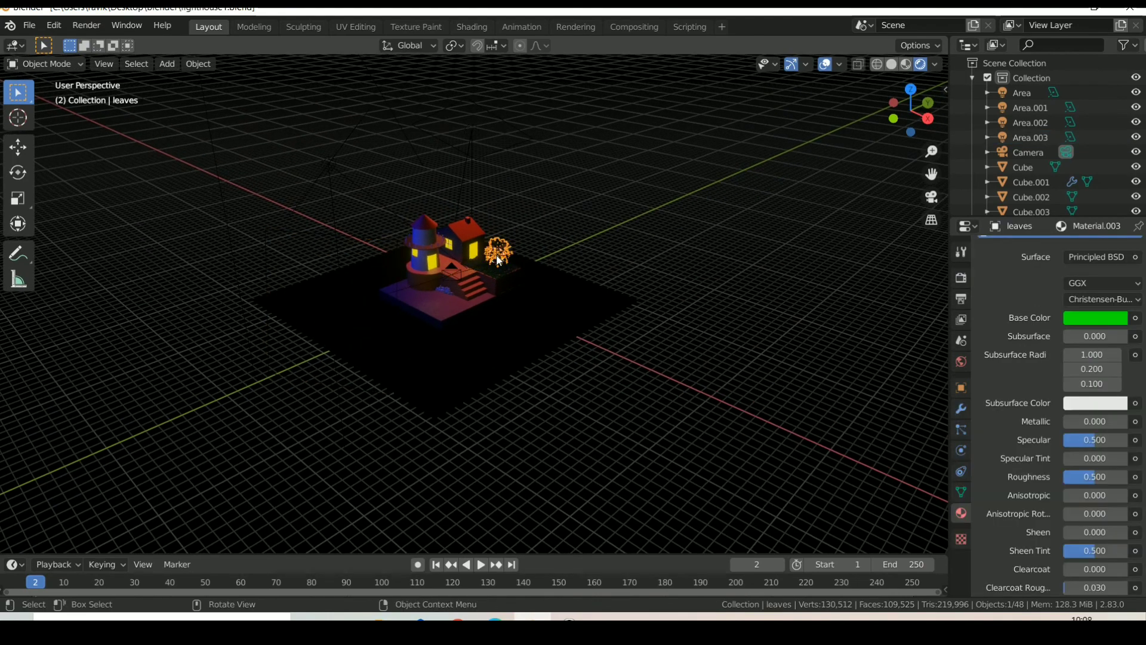
Add a spot light and raise it along Z high above the tree
{"action": "key", "text": "shift+a"}
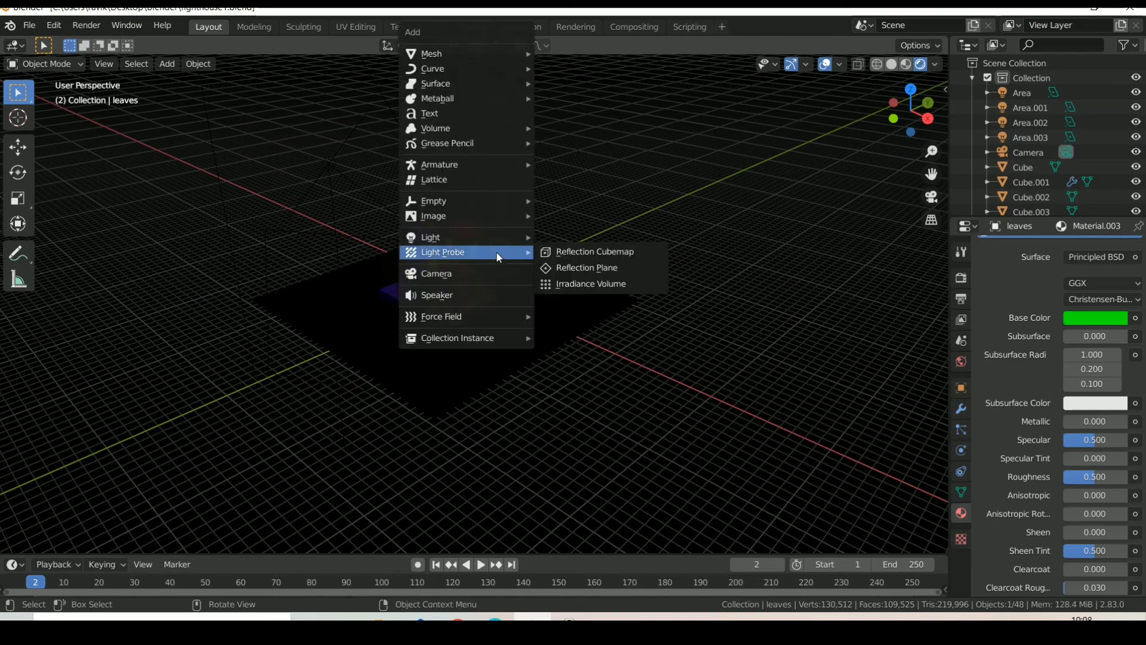
{"action": "left_click", "coordinate": [566, 269]}
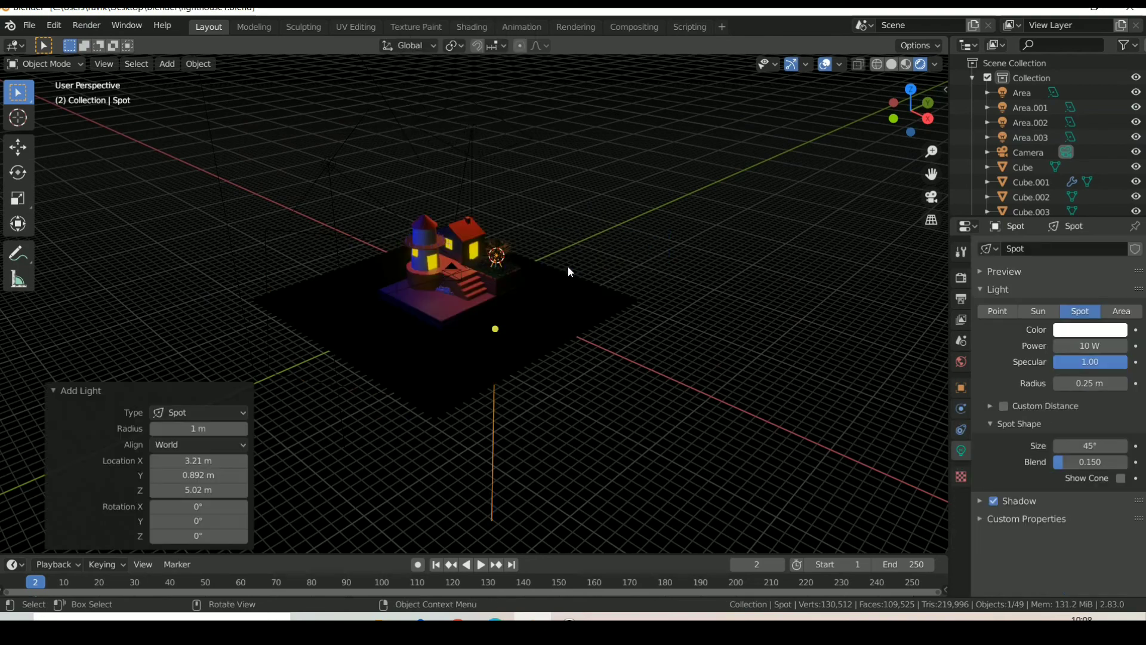
{"action": "key", "text": "g"}
{"action": "key", "text": "z"}
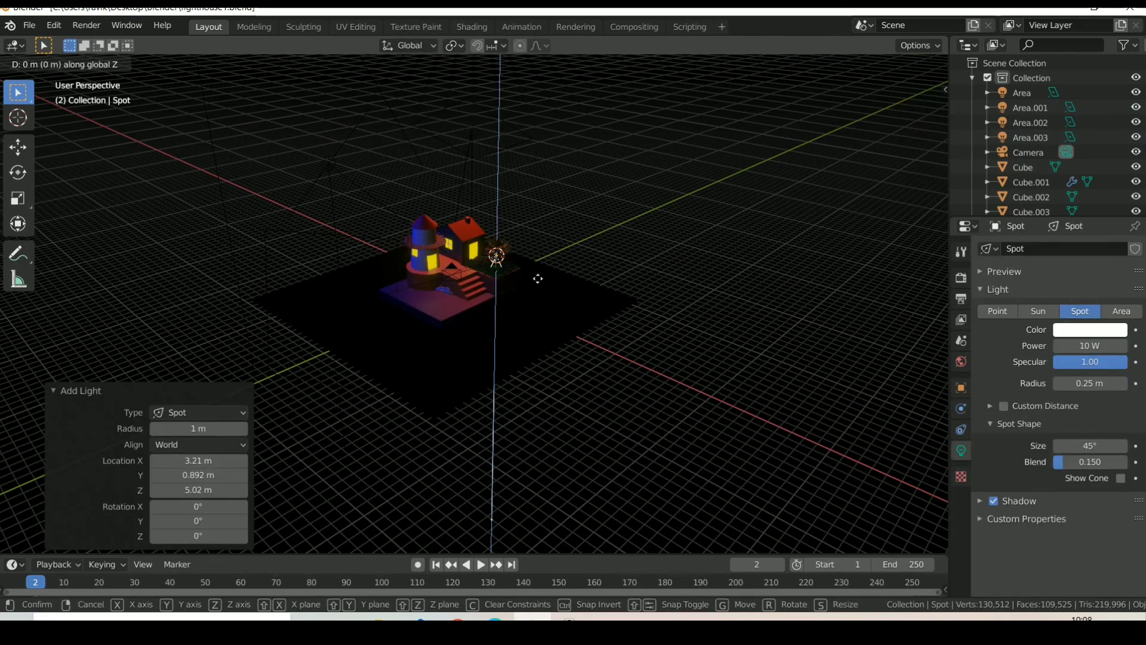
{"action": "left_click", "coordinate": [538, 199]}
{"action": "scroll", "coordinate": [539, 199], "scroll_direction": "up", "scroll_amount": 2}
{"action": "scroll", "coordinate": [539, 199], "scroll_direction": "up", "scroll_amount": 4}
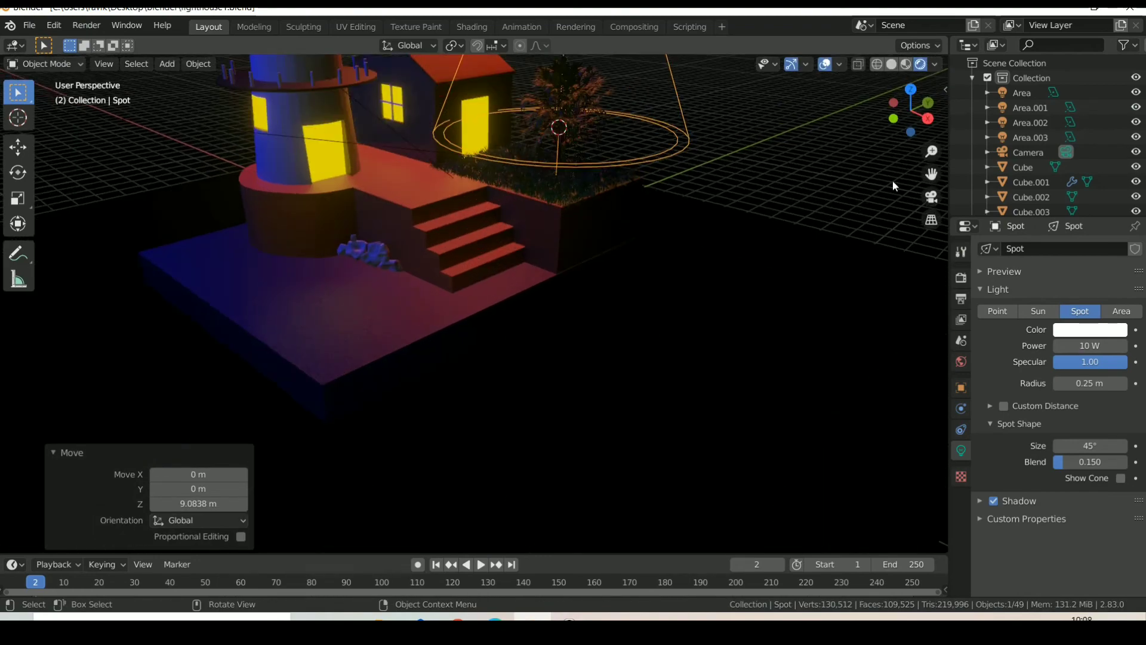
{"action": "left_click_drag", "start_coordinate": [931, 174], "coordinate": [700, 360]}
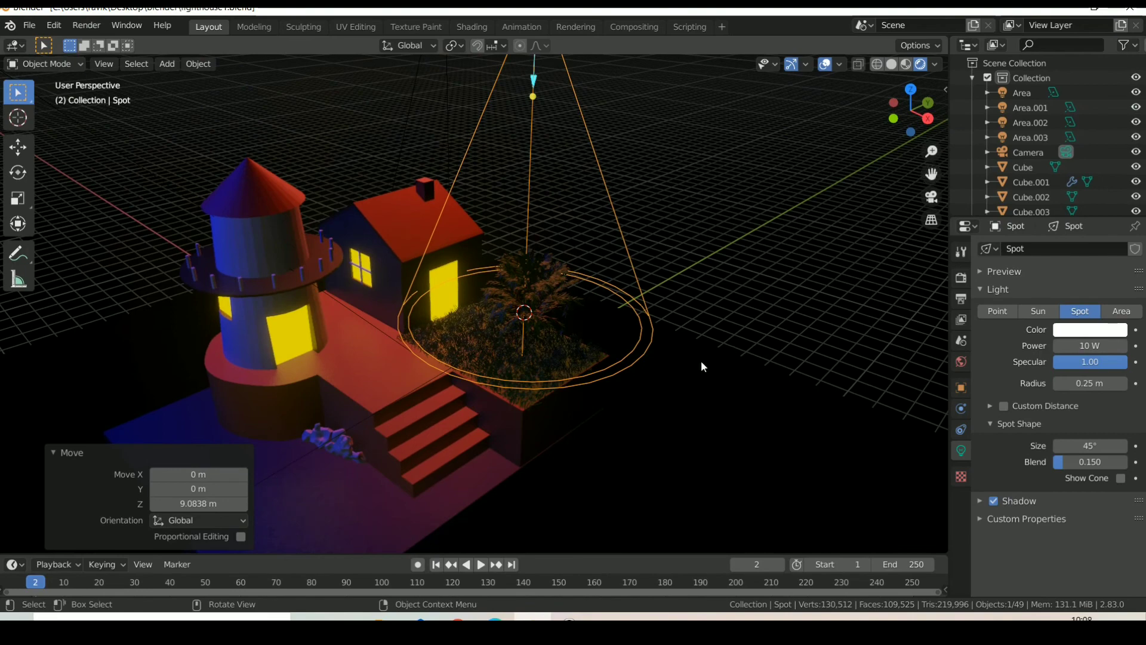
{"action": "scroll", "coordinate": [701, 361], "scroll_direction": "down", "scroll_amount": 3}
Set the spotlight's power to 1000 W, trying 500 W first
{"action": "left_click", "coordinate": [1098, 345]}
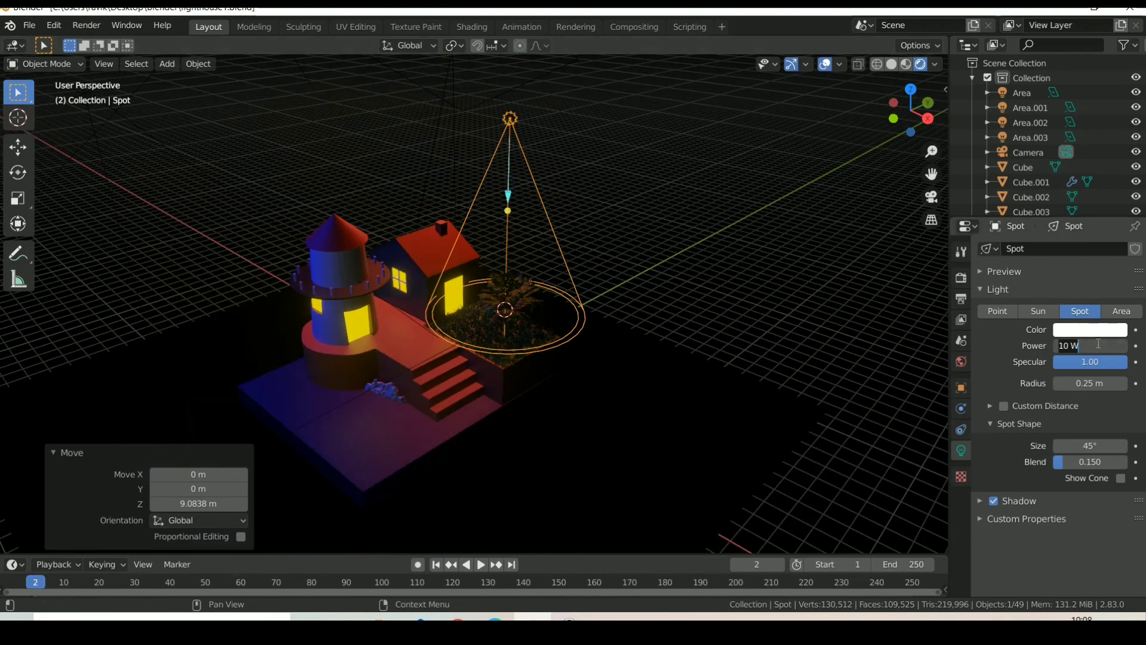
{"action": "type", "text": "500"}
{"action": "key", "text": "Return"}
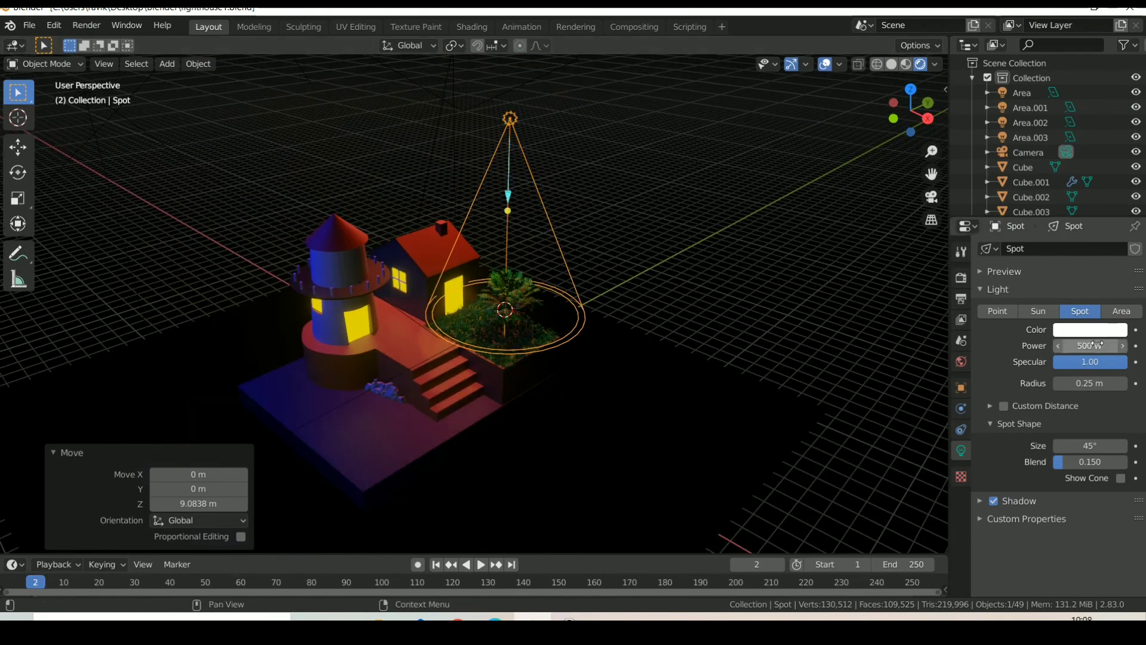
{"action": "left_click", "coordinate": [1098, 345]}
{"action": "type", "text": "1000"}
{"action": "key", "text": "Return"}
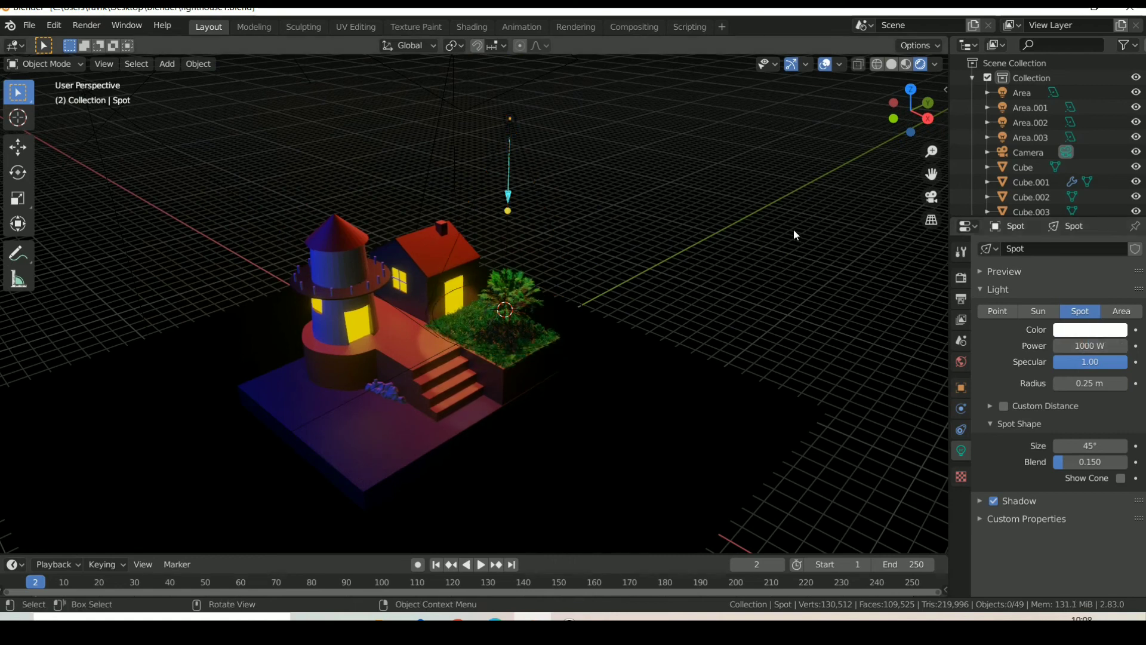
{"action": "left_click", "coordinate": [793, 228]}
{"action": "left_click", "coordinate": [513, 127]}
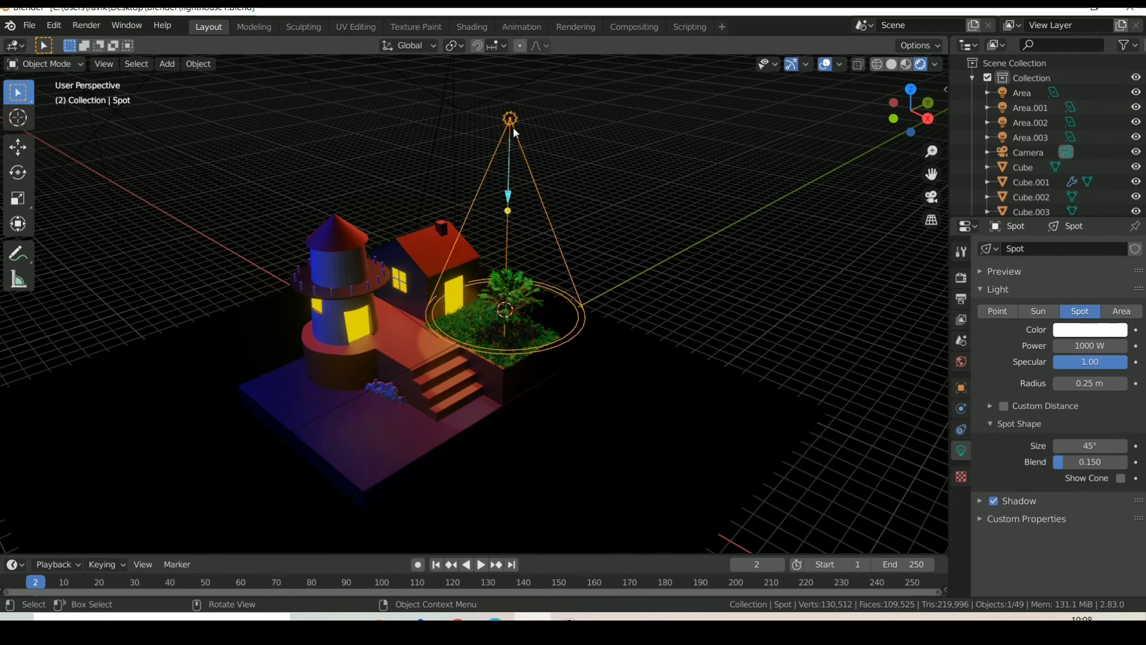
Nudge the spotlight and set radius 0.72 m, cone size 42.6° and blend 1.000
{"action": "key", "text": "g"}
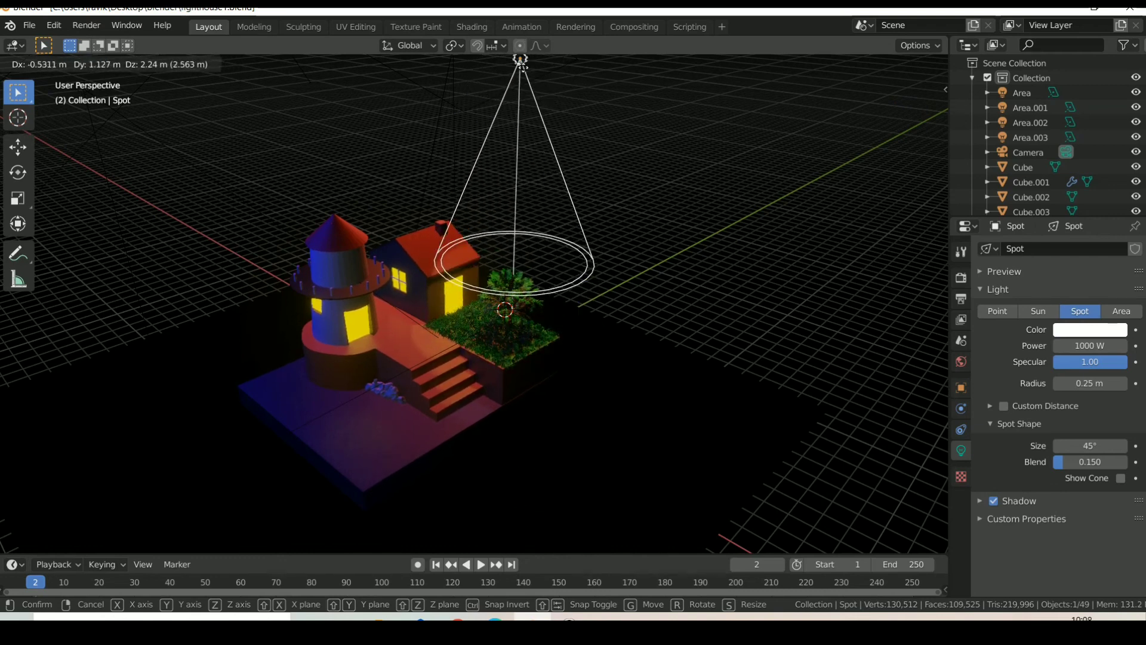
{"action": "left_click", "coordinate": [513, 131]}
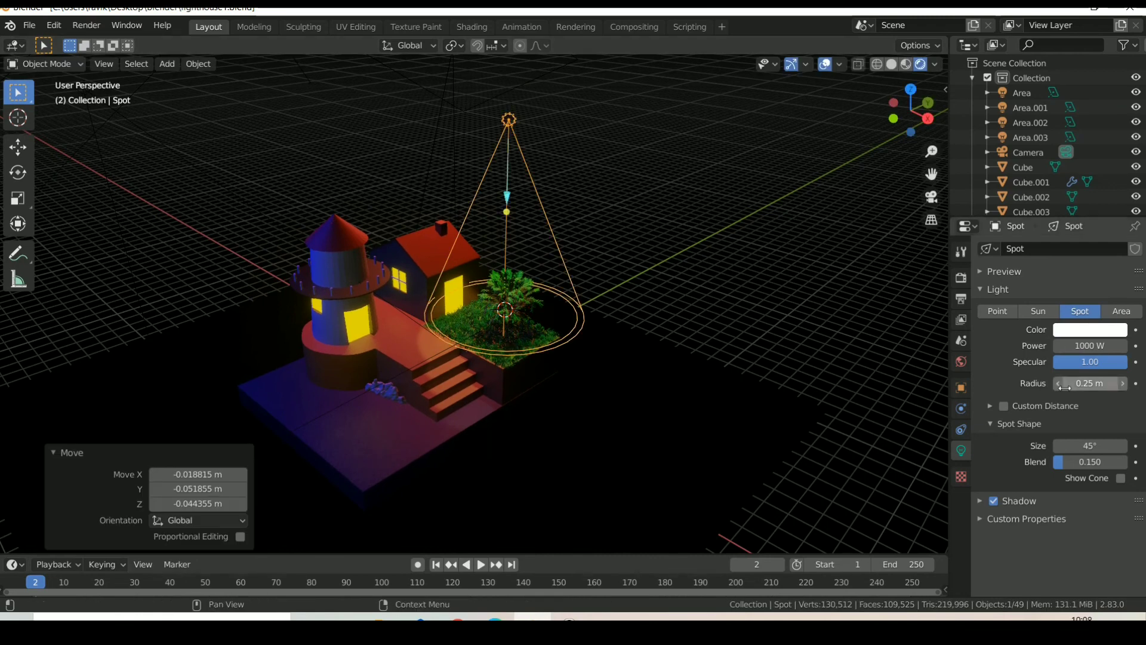
{"action": "mouse_move", "coordinate": [1083, 383]}
{"action": "left_mouse_down"}
{"action": "mouse_move", "coordinate": [1056, 382]}
{"action": "mouse_move", "coordinate": [1110, 383]}
{"action": "left_mouse_up"}
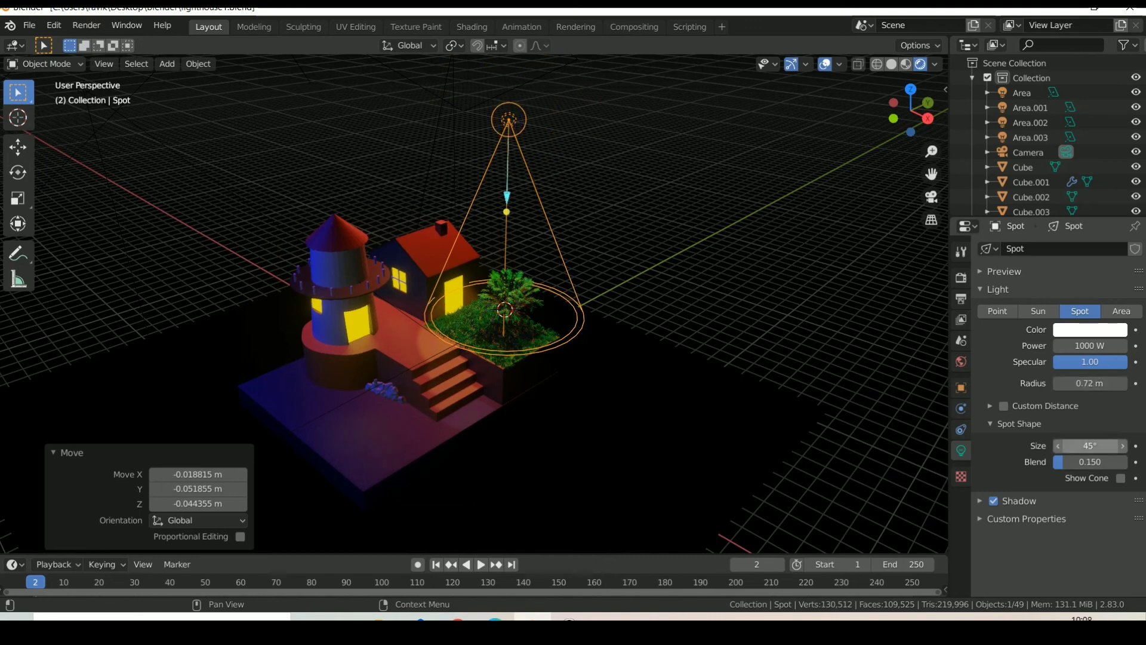
{"action": "mouse_move", "coordinate": [1090, 445]}
{"action": "left_mouse_down"}
{"action": "mouse_move", "coordinate": [1068, 445]}
{"action": "mouse_move", "coordinate": [1110, 446]}
{"action": "left_mouse_up"}
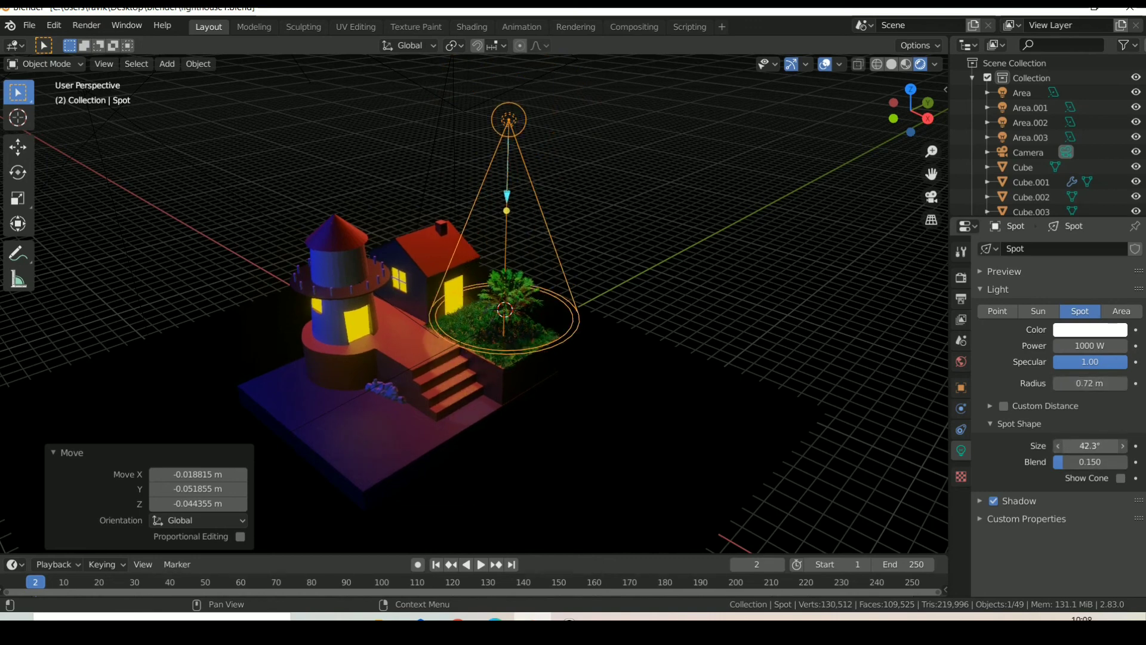
{"action": "left_click", "coordinate": [765, 297]}
{"action": "left_click", "coordinate": [514, 125]}
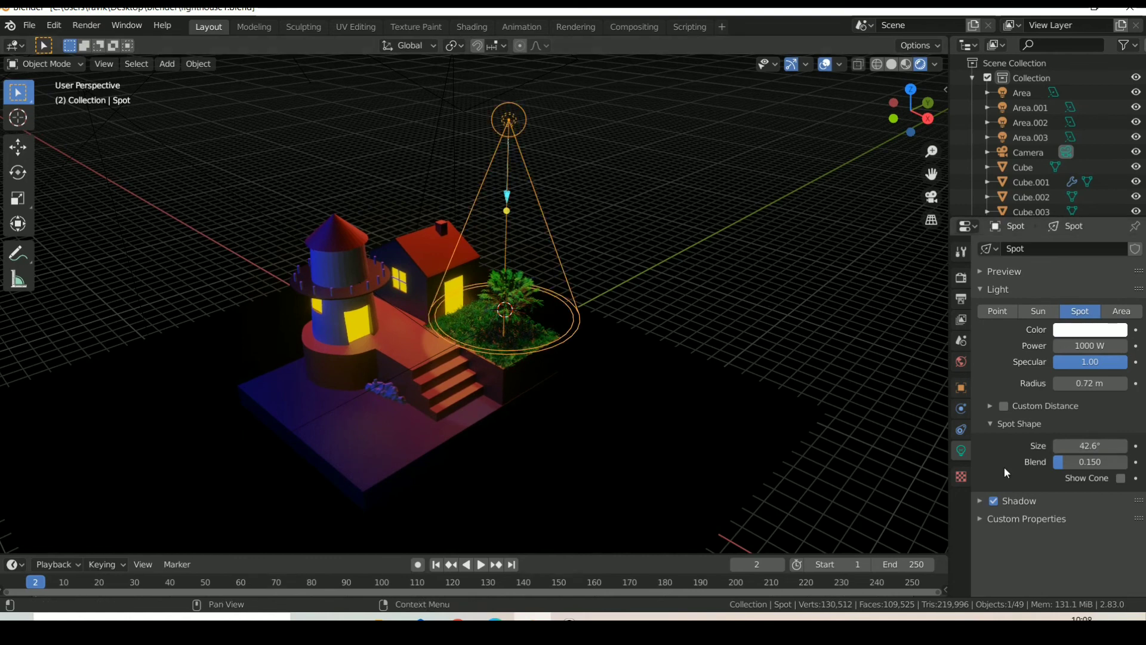
{"action": "mouse_move", "coordinate": [1090, 461]}
{"action": "left_mouse_down"}
{"action": "mouse_move", "coordinate": [1063, 461]}
{"action": "mouse_move", "coordinate": [1122, 462]}
{"action": "left_mouse_up"}
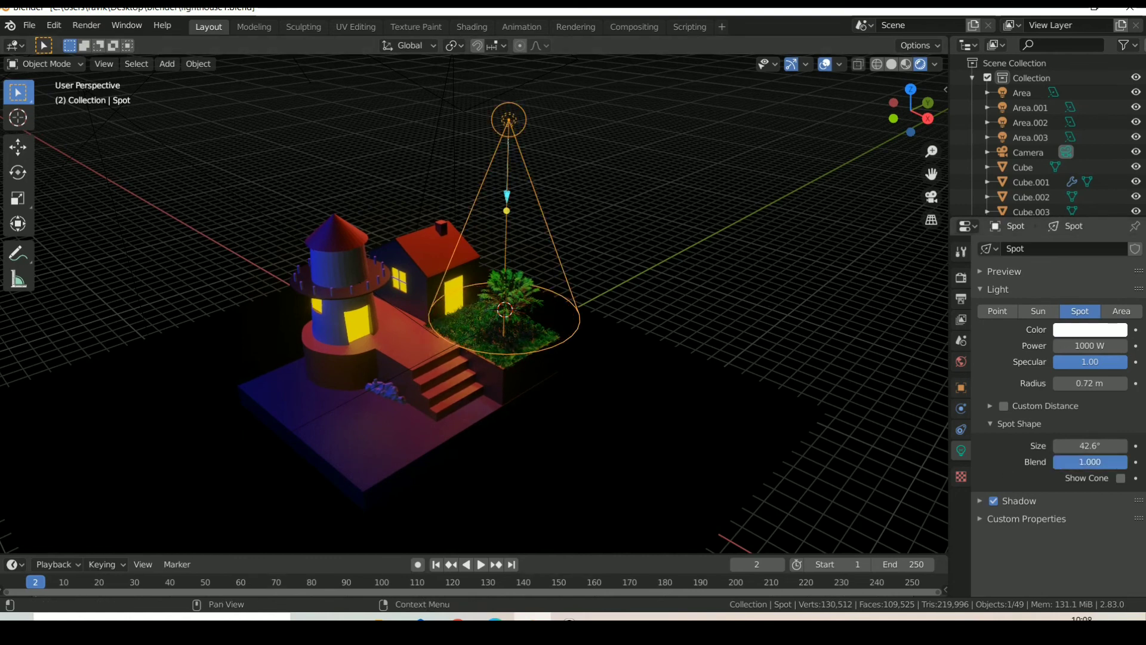
{"action": "left_click", "coordinate": [865, 269]}
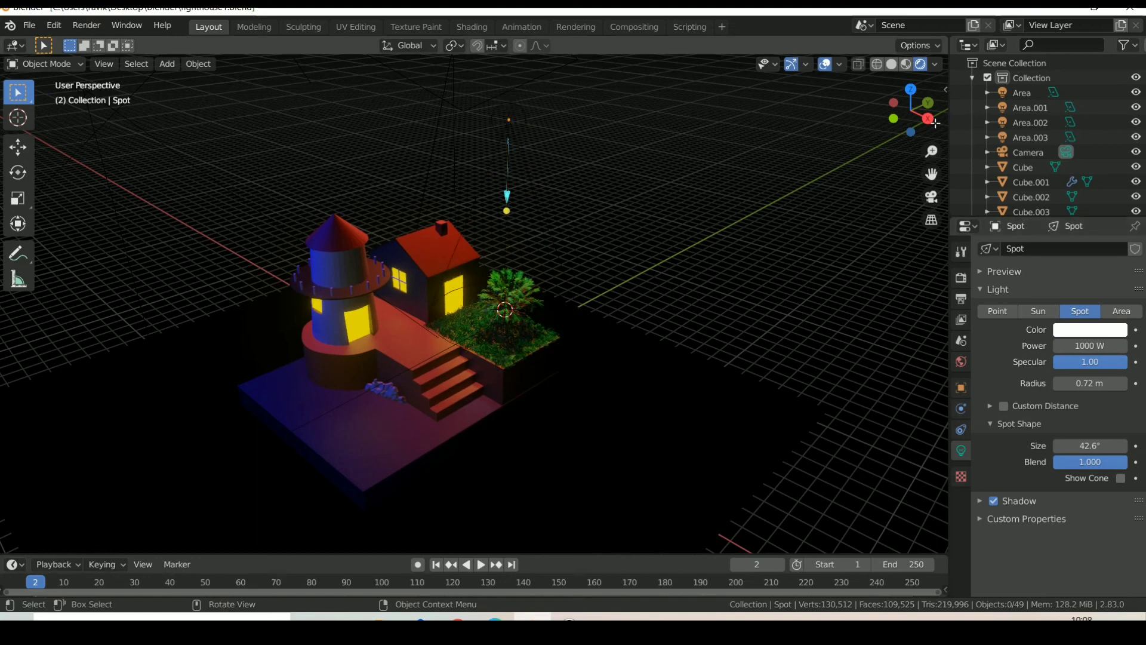
Inspect the lit diorama through the camera with overlays hidden, then restore overlays
{"action": "left_click", "coordinate": [824, 64]}
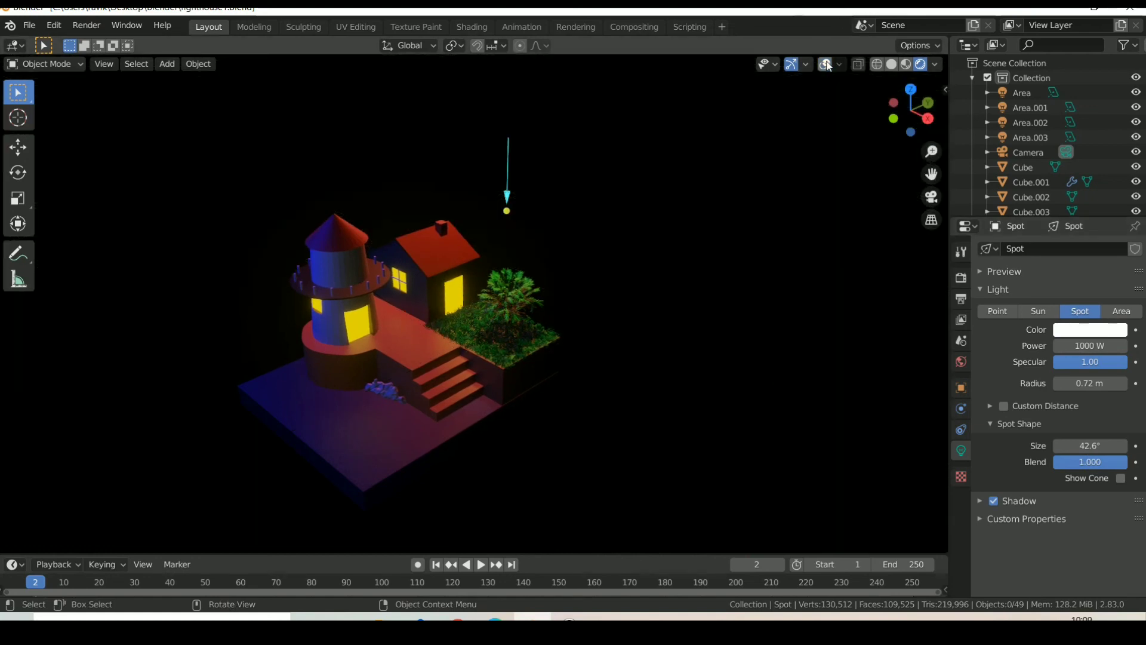
{"action": "left_click", "coordinate": [931, 197]}
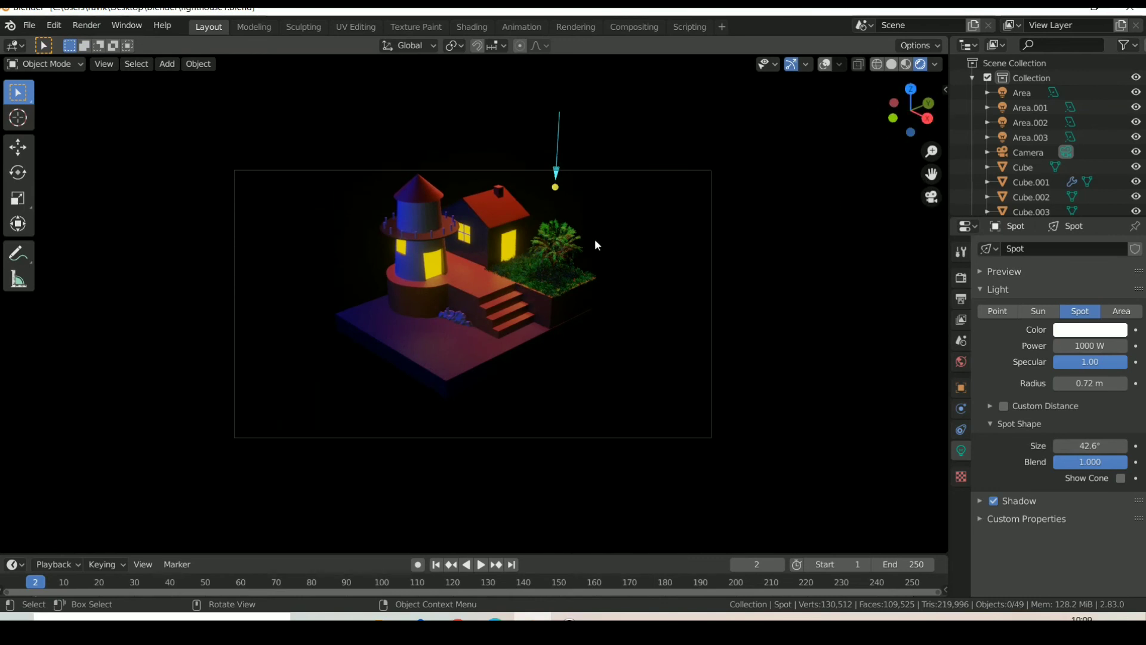
{"action": "left_click", "coordinate": [564, 246]}
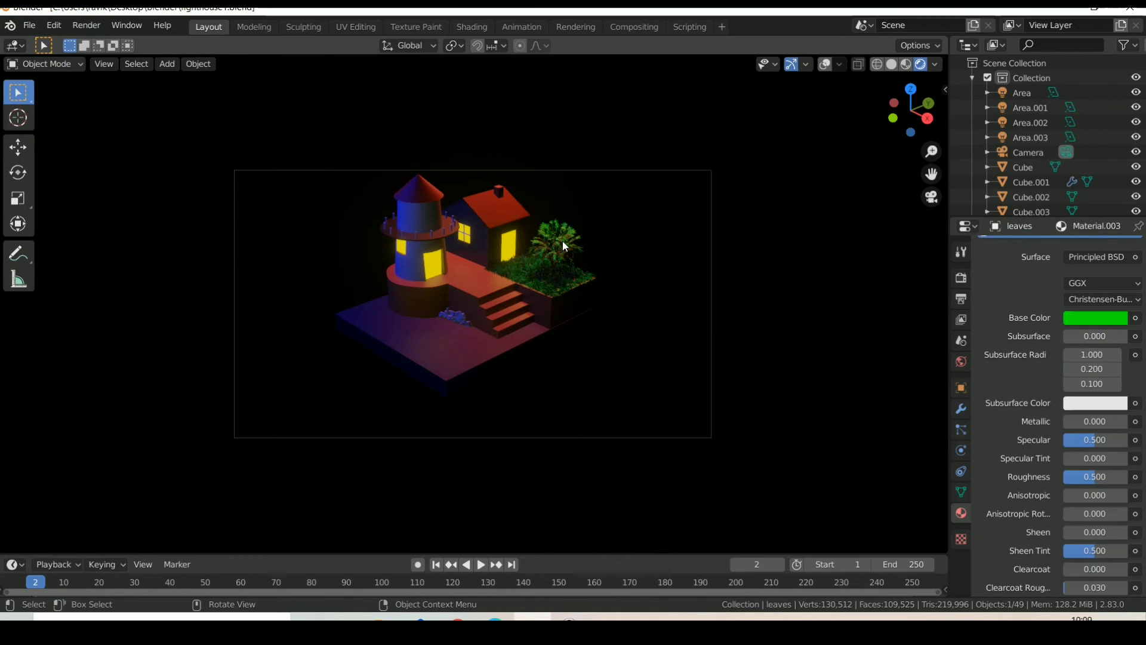
{"action": "left_click", "coordinate": [801, 258]}
{"action": "left_click_drag", "start_coordinate": [910, 110], "coordinate": [915, 113]}
{"action": "mouse_move", "coordinate": [931, 174]}
{"action": "left_mouse_down"}
{"action": "mouse_move", "coordinate": [919, 191]}
{"action": "mouse_move", "coordinate": [935, 168]}
{"action": "left_mouse_up"}
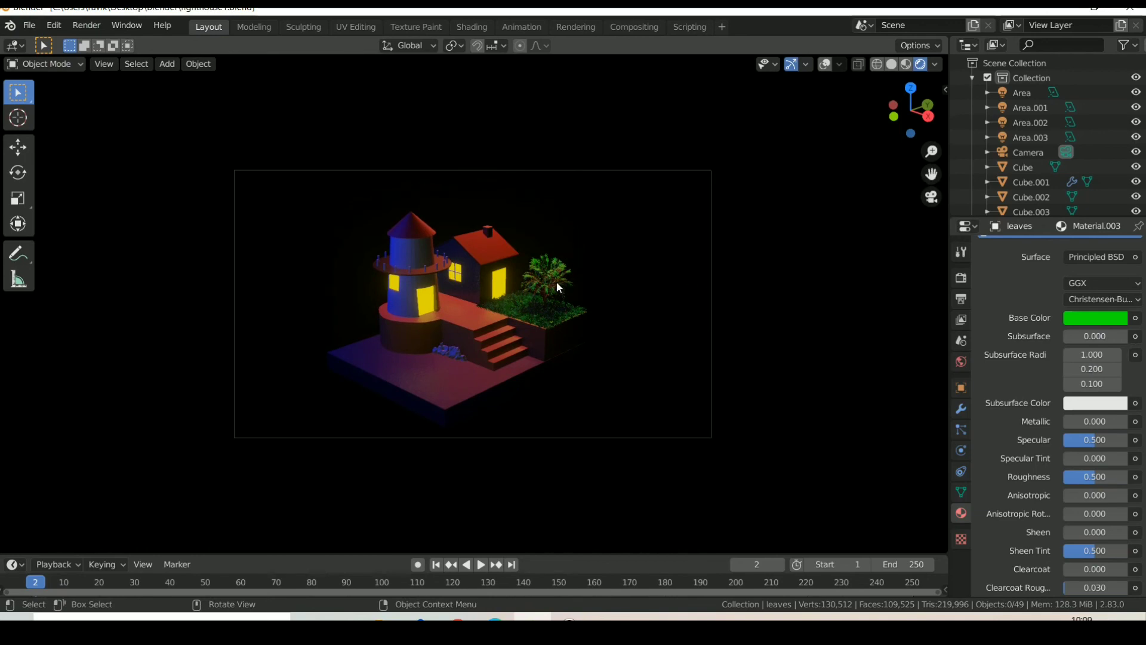
{"action": "left_click", "coordinate": [827, 66]}
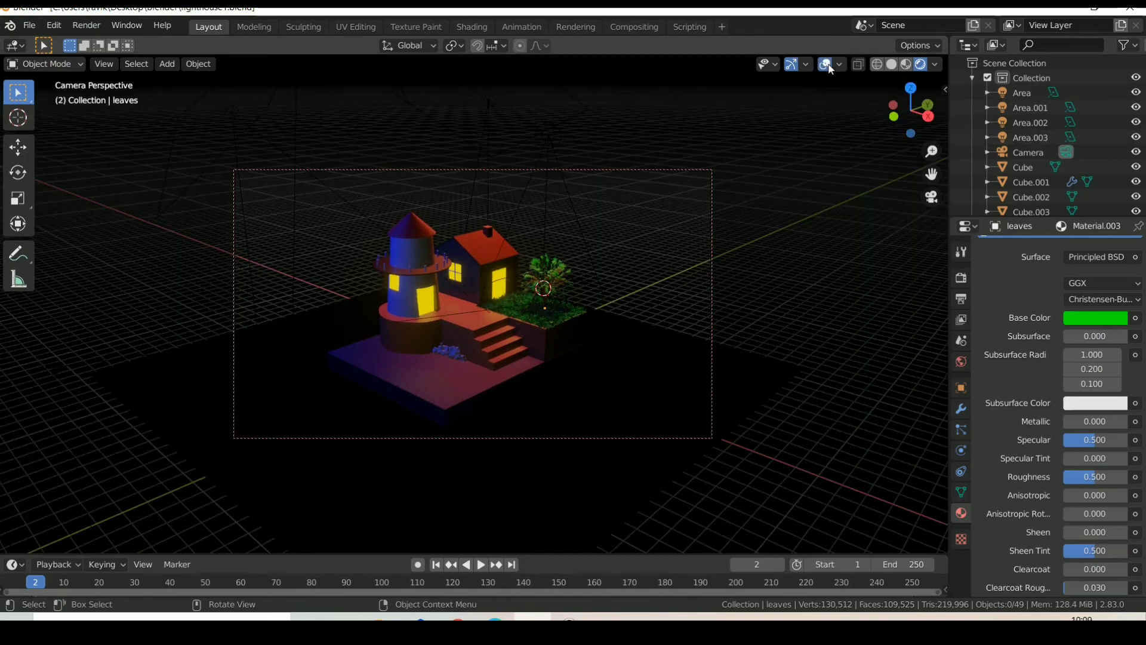
Lower the tree spotlight's power to 816.8 W, hide overlays and select the grass plane
{"action": "left_click", "coordinate": [544, 144]}
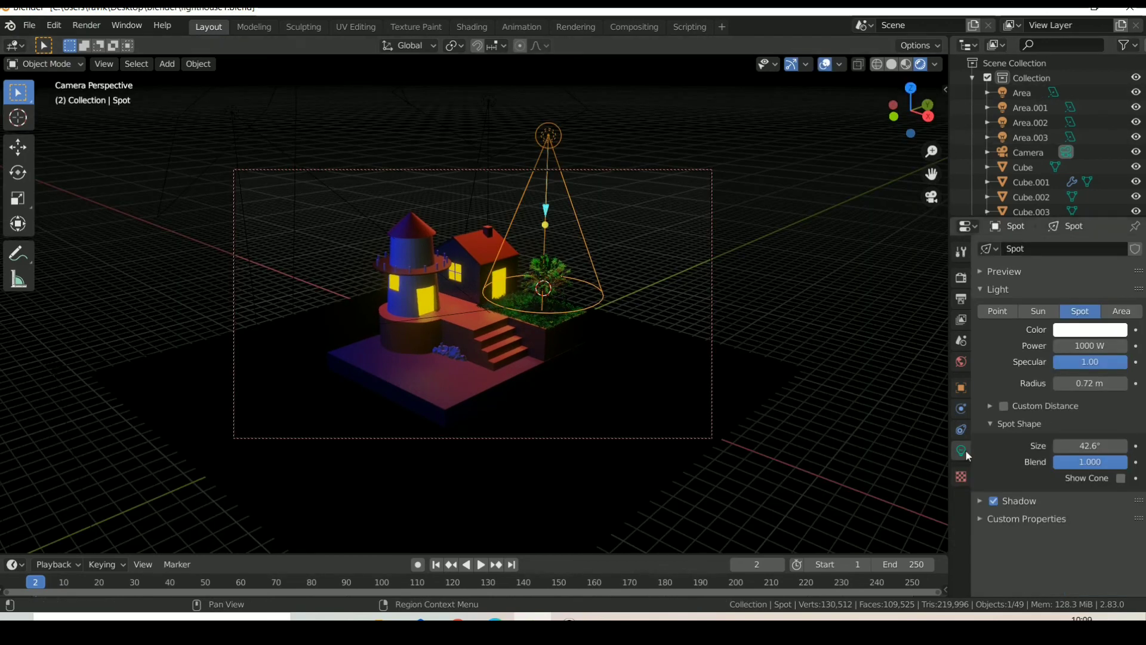
{"action": "left_click_drag", "start_coordinate": [1104, 346], "coordinate": [1105, 353]}
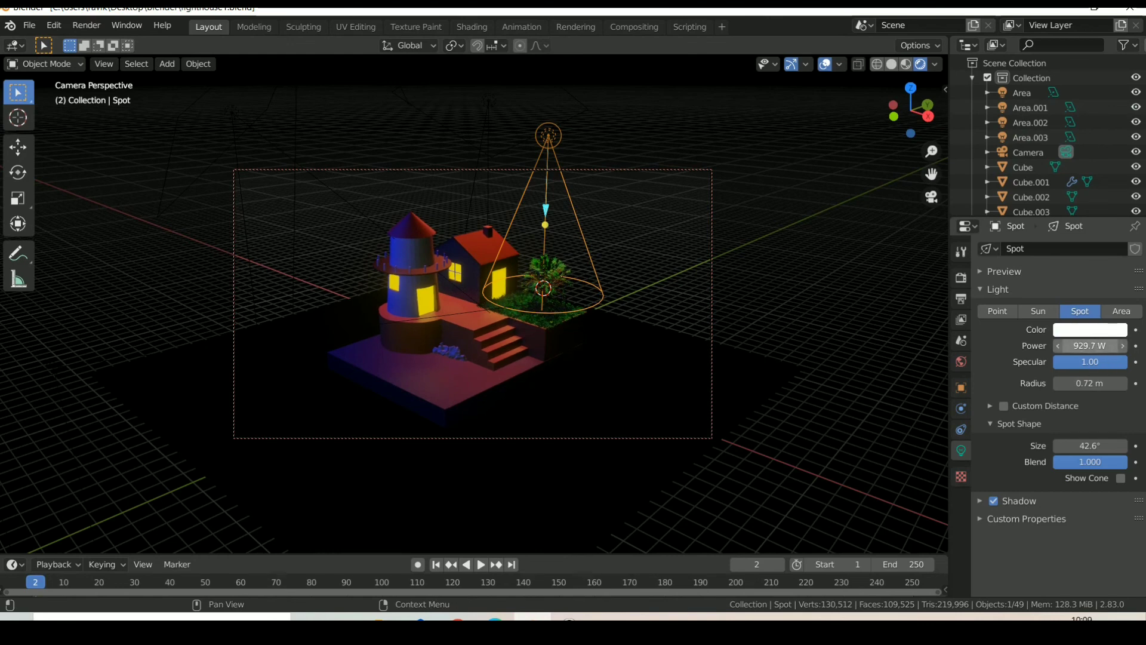
{"action": "left_click", "coordinate": [761, 235]}
{"action": "left_click", "coordinate": [824, 67]}
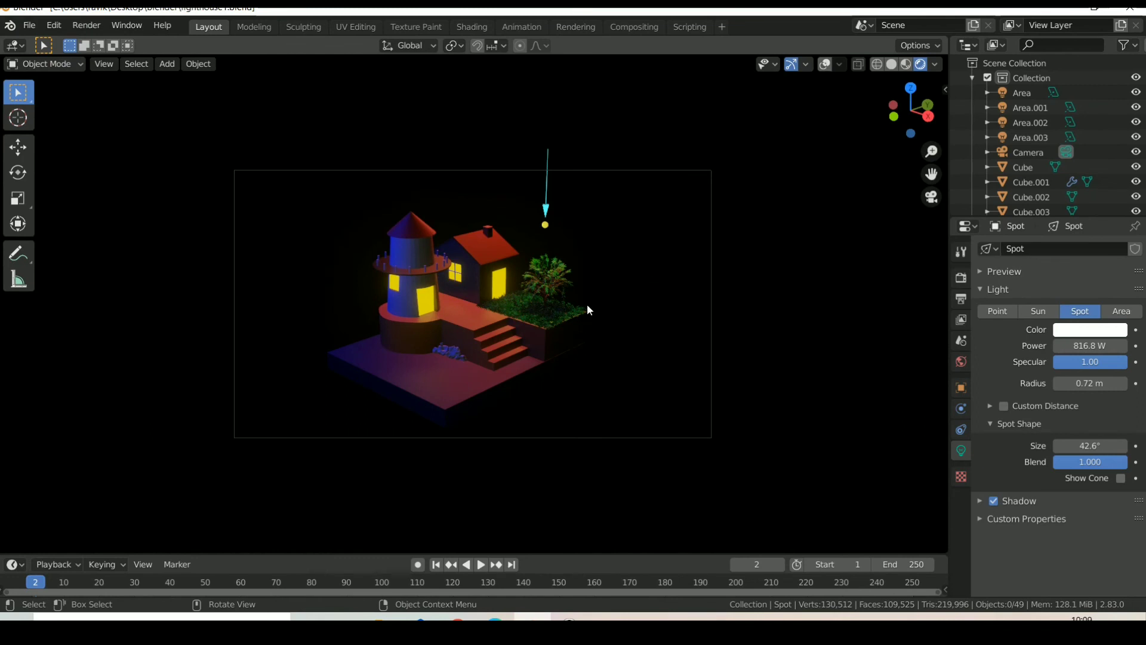
{"action": "left_click", "coordinate": [523, 314]}
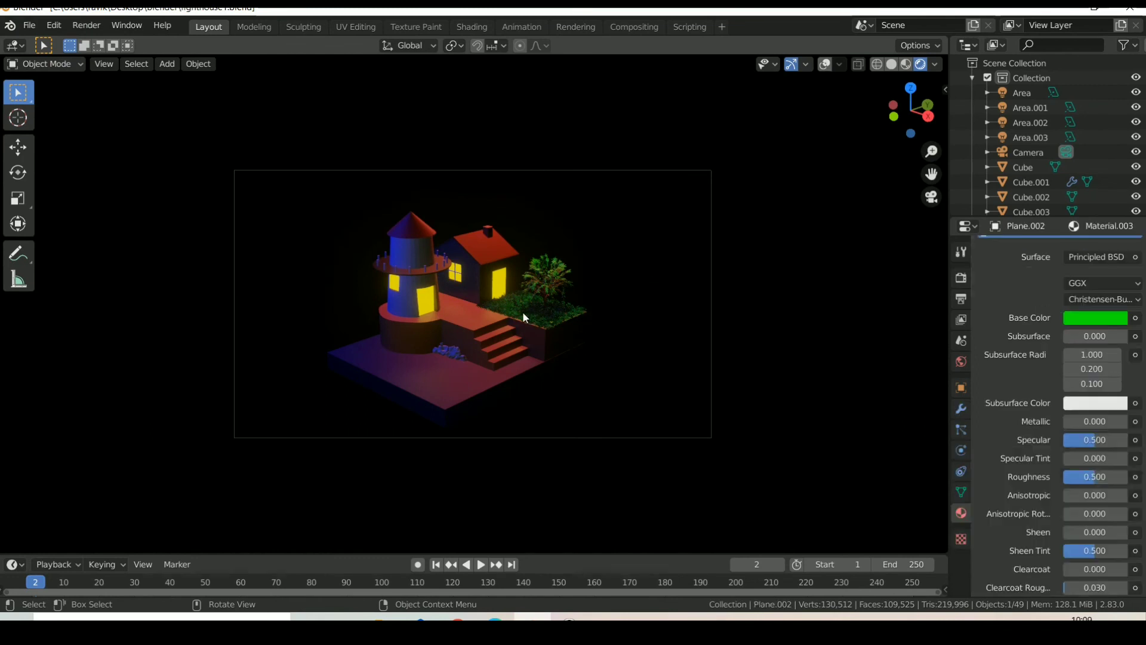